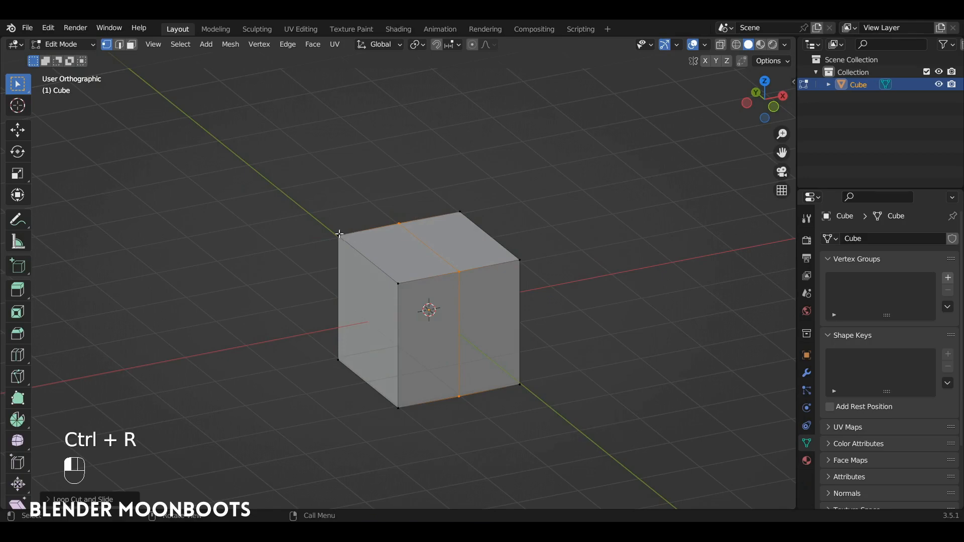
# Delete the vertices on the negative X side of the cube, keeping only the half beyond the centre loop cut
pyautogui.click(338, 234)
pyautogui.press('x')
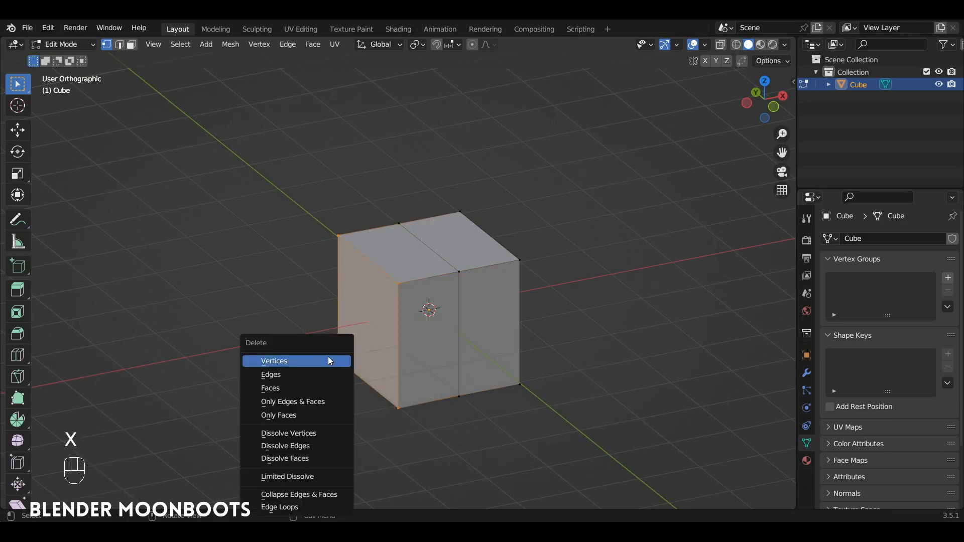
pyautogui.click(327, 357)
# Add a Mirror modifier on the X axis to the half cube with Clipping enabled
pyautogui.click(807, 374)
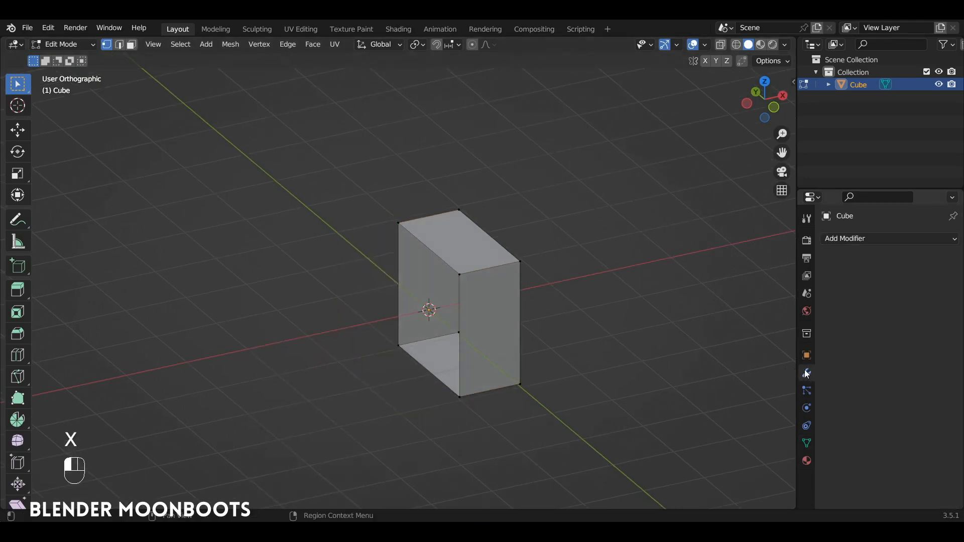
pyautogui.click(845, 240)
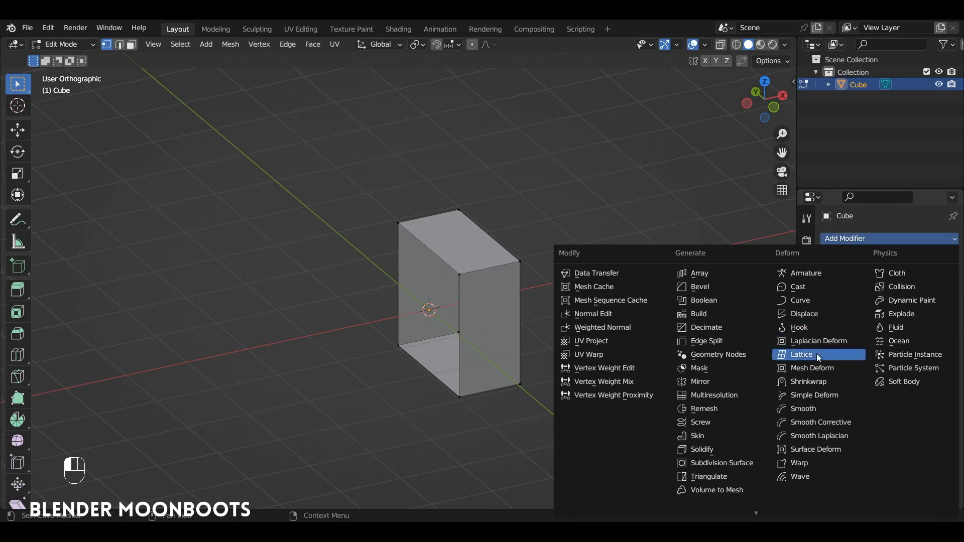
pyautogui.click(721, 383)
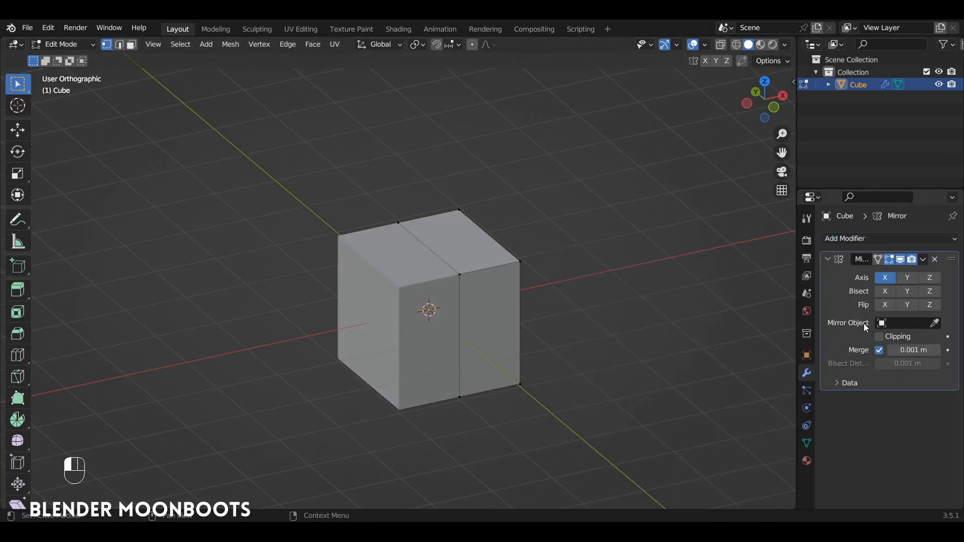
pyautogui.keyDown('alt'); pyautogui.moveTo(790, 320); pyautogui.dragTo(396, 269); pyautogui.keyUp('alt')
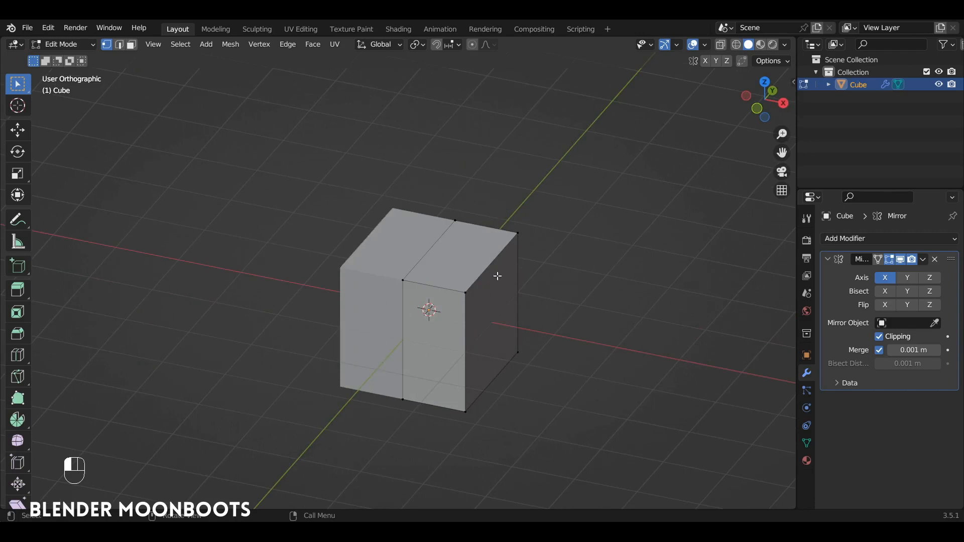
# Scale the whole mesh thinner along Y and taller along Z to form a torso block
pyautogui.press('a')
pyautogui.keyDown('alt'); pyautogui.moveTo(535, 256); pyautogui.dragTo(611, 223); pyautogui.keyUp('alt')
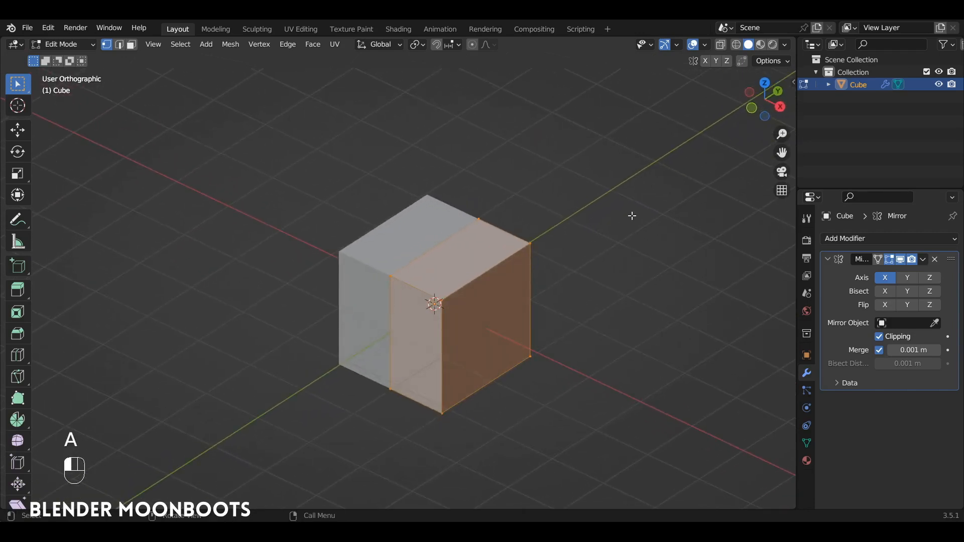
pyautogui.press('s')
pyautogui.press('y')
pyautogui.click(547, 256)
pyautogui.keyDown('alt'); pyautogui.moveTo(546, 257); pyautogui.dragTo(585, 214); pyautogui.keyUp('alt')
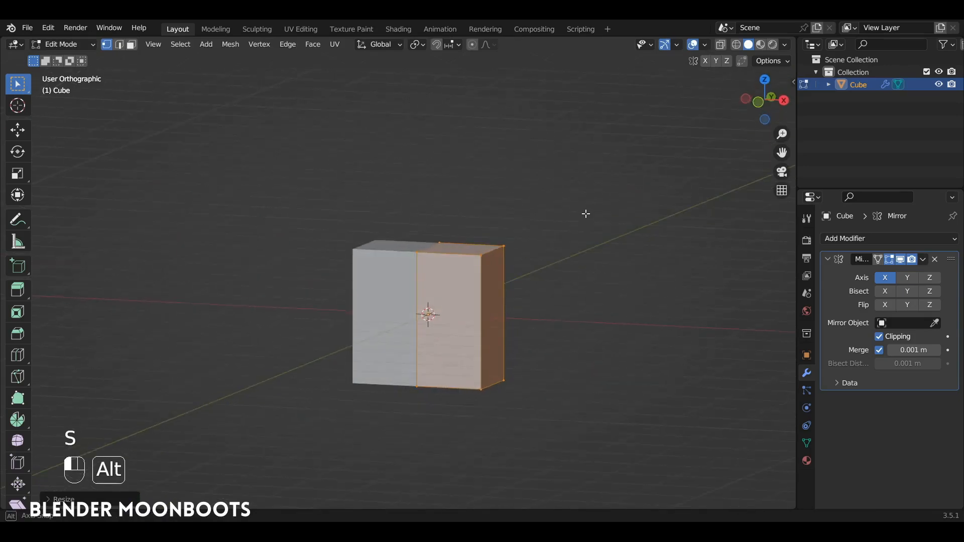
pyautogui.press('s')
pyautogui.press('z')
pyautogui.click(624, 162)
# Add two evenly spaced horizontal loop cuts around the torso block
pyautogui.keyDown('alt'); pyautogui.moveTo(624, 161); pyautogui.dragTo(483, 313); pyautogui.keyUp('alt')
pyautogui.hotkey('ctrl', 'r')
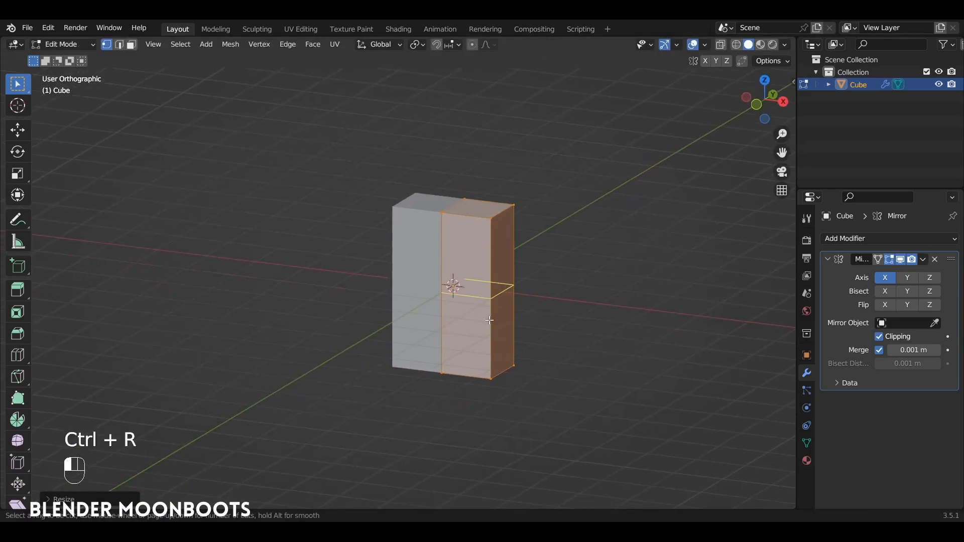
pyautogui.scroll(1, 488, 321)
pyautogui.click(489, 320)
pyautogui.click(488, 320)
# Extrude the uppermost outer side face of the torso outward about 2.4 m to form the arm
pyautogui.click(494, 272)
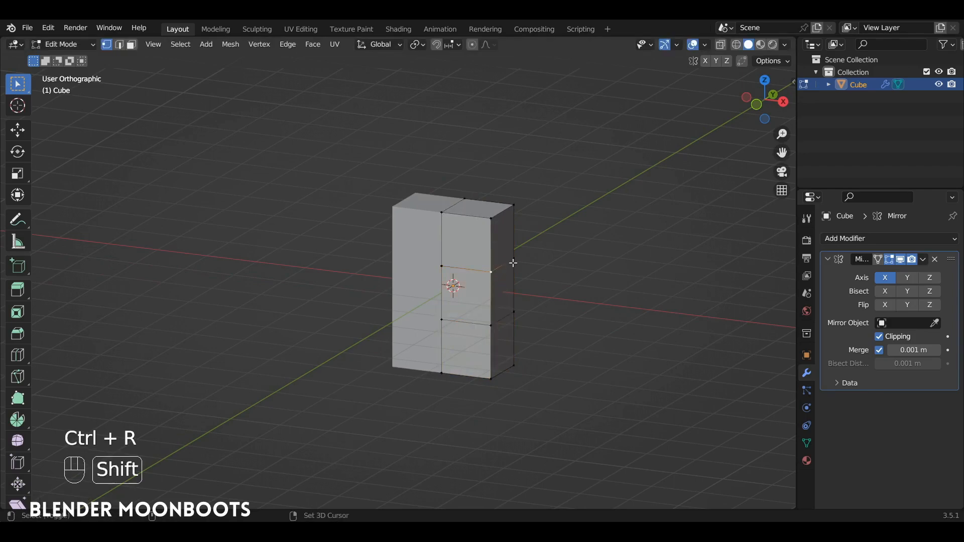
pyautogui.press('e')
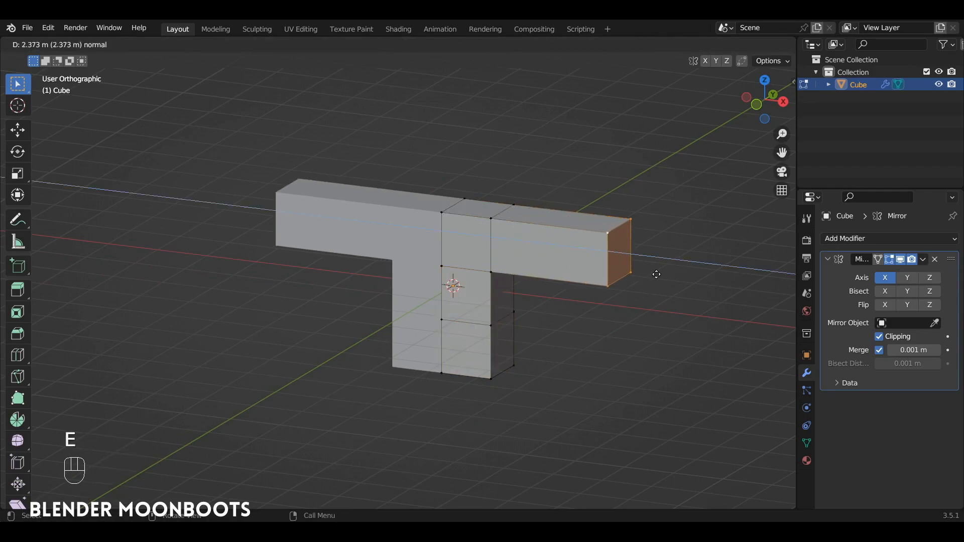
pyautogui.click(663, 276)
# Add a vertical loop cut through the middle of the torso half
pyautogui.keyDown('alt'); pyautogui.moveTo(665, 277); pyautogui.dragTo(548, 289); pyautogui.keyUp('alt')
pyautogui.moveTo(548, 288)
pyautogui.keyDown('alt'); pyautogui.keyDown('shift'); pyautogui.mouseDown()
pyautogui.moveTo(542, 279)
pyautogui.moveTo(558, 274)
pyautogui.mouseUp(); pyautogui.keyUp('shift'); pyautogui.keyUp('alt')
pyautogui.hotkey('ctrl', 'r')
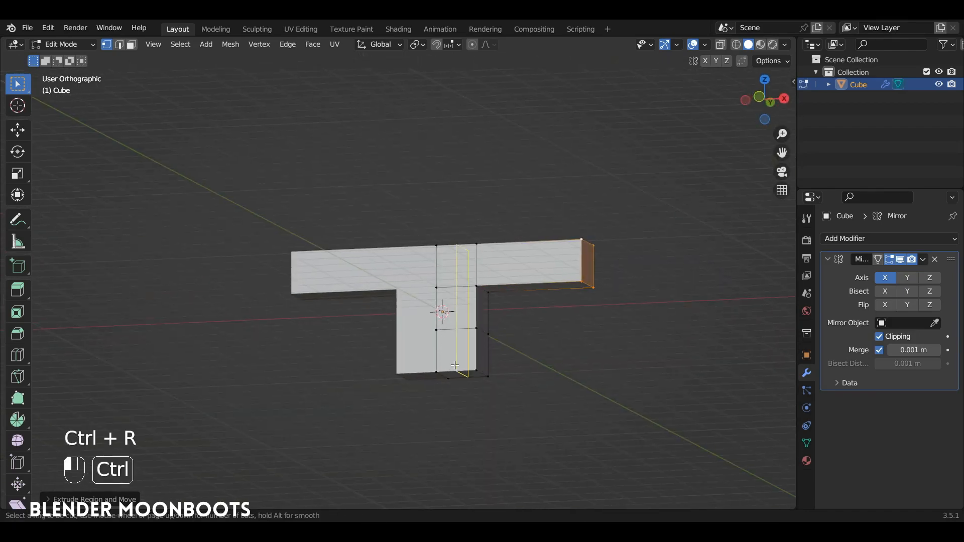
pyautogui.click(450, 351)
pyautogui.click(451, 360)
# Extrude the outer underside face of the torso downward about 3.8 m to form the leg
pyautogui.keyDown('alt'); pyautogui.moveTo(452, 359); pyautogui.dragTo(480, 318); pyautogui.keyUp('alt')
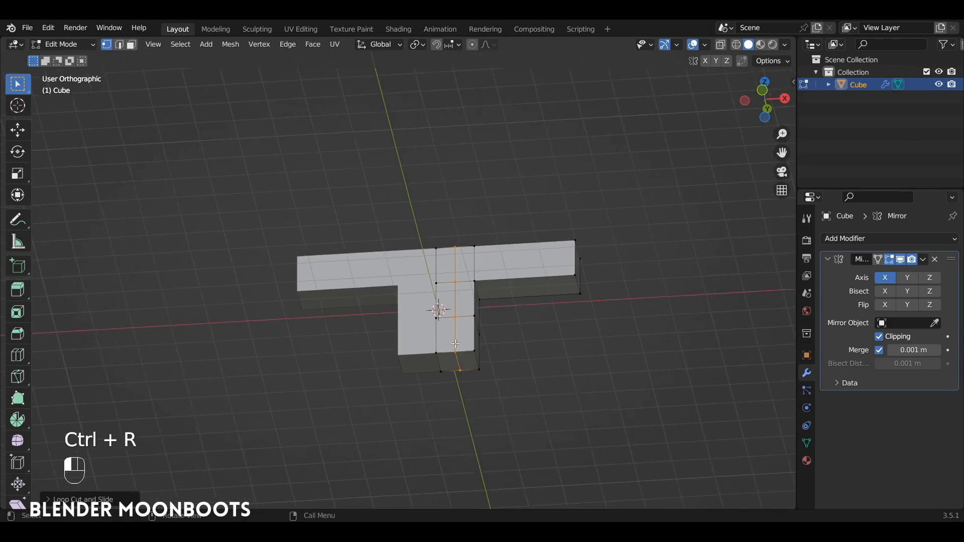
pyautogui.keyDown('alt'); pyautogui.moveTo(474, 357); pyautogui.dragTo(525, 237); pyautogui.keyUp('alt')
pyautogui.press('e')
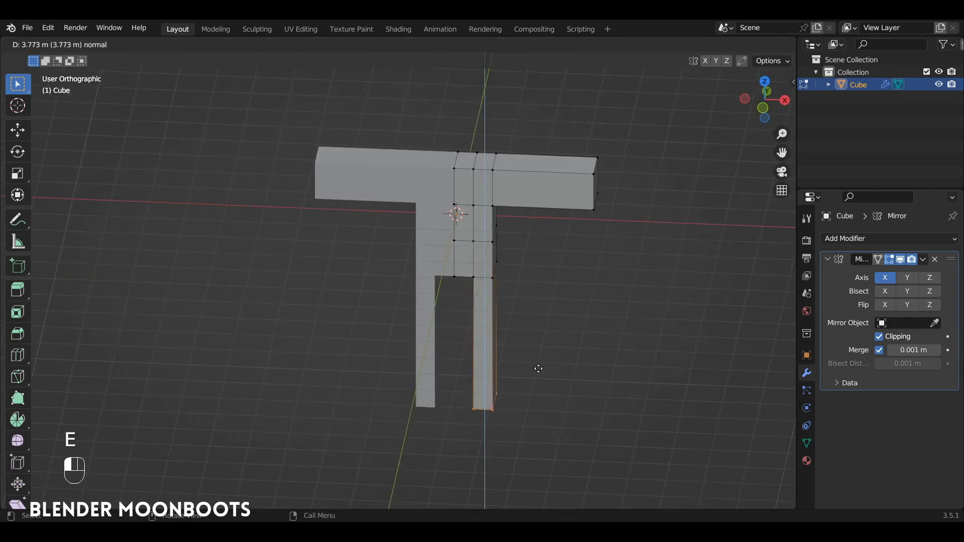
pyautogui.click(538, 368)
# Add a loop cut just above the leg's lower end and extrude the small front face forward as a foot
pyautogui.keyDown('alt'); pyautogui.moveTo(538, 368); pyautogui.dragTo(479, 390); pyautogui.keyUp('alt')
pyautogui.hotkey('ctrl', 'r')
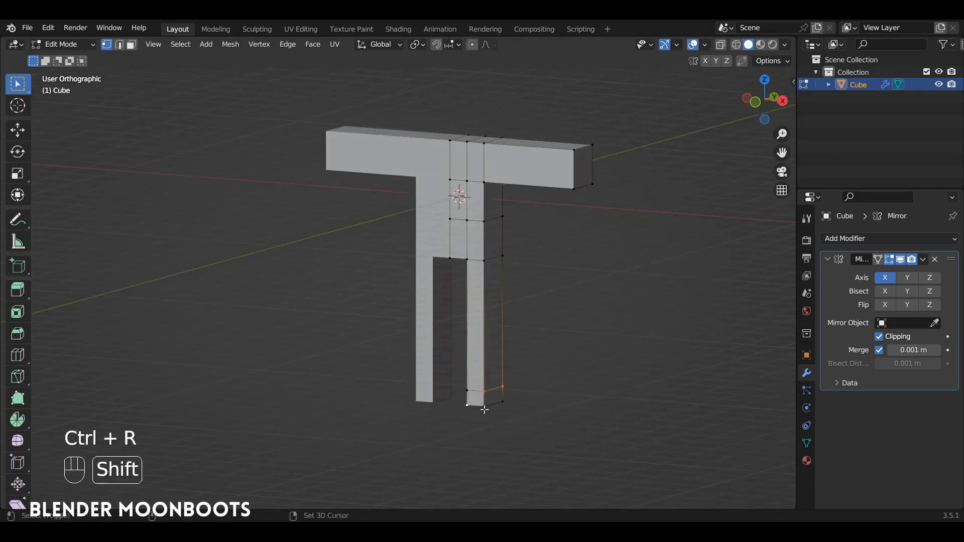
pyautogui.click(470, 392)
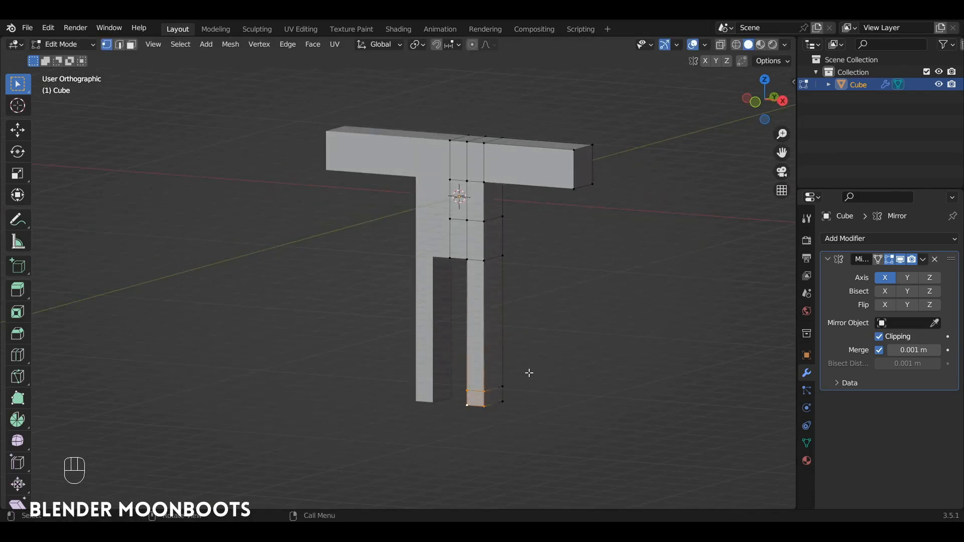
pyautogui.press('e')
pyautogui.click(507, 387)
# Add a vertical loop cut along the middle of the body's side, splitting the arm, torso and leg depth in two
pyautogui.keyDown('alt'); pyautogui.moveTo(520, 370); pyautogui.dragTo(477, 350); pyautogui.keyUp('alt')
pyautogui.hotkey('ctrl', 'r')
pyautogui.click(516, 372)
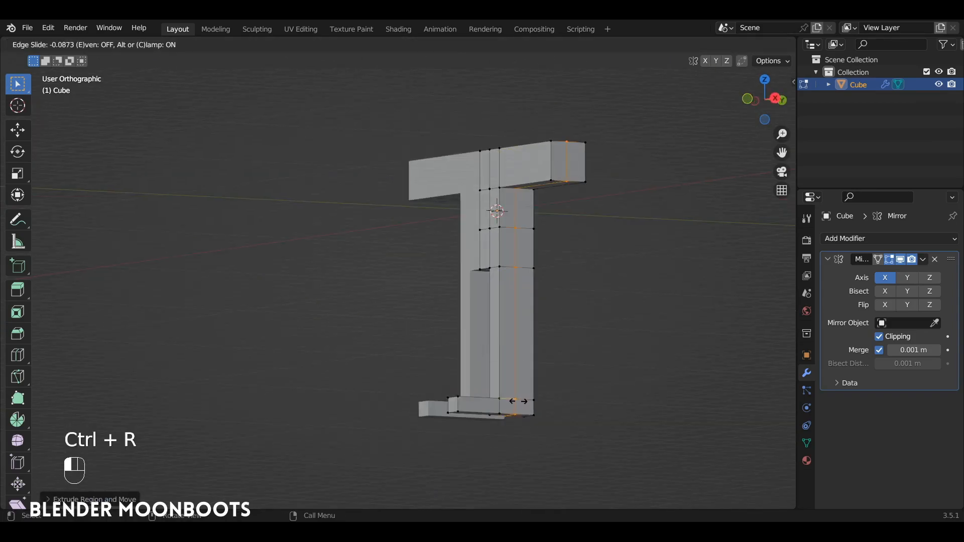
pyautogui.click(515, 380)
# Select the middle edge path under the arm with the Move tool active and lower it slightly along Z
pyautogui.keyDown('alt'); pyautogui.moveTo(515, 380); pyautogui.dragTo(560, 136); pyautogui.keyUp('alt')
pyautogui.click(604, 175)
pyautogui.keyDown('ctrl'); pyautogui.click(521, 196); pyautogui.keyUp('ctrl')
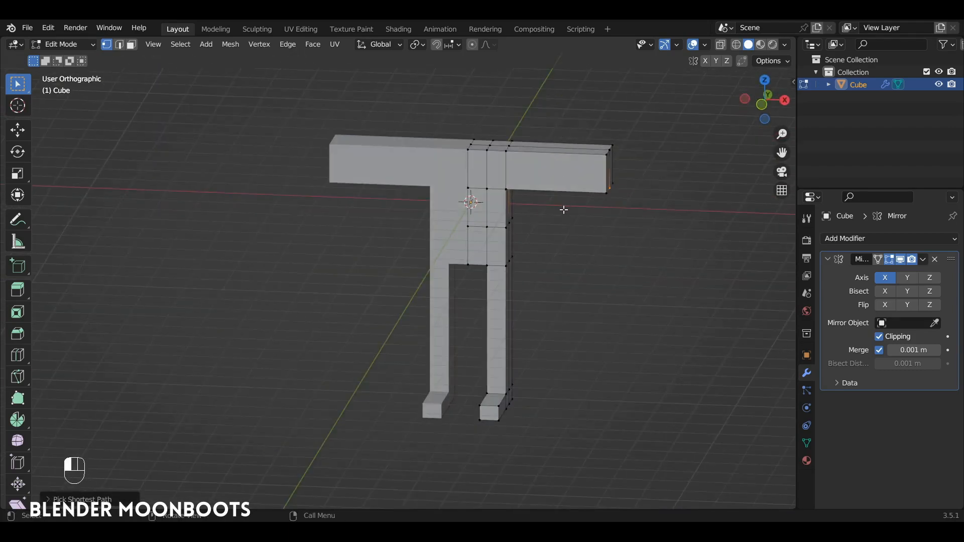
pyautogui.hotkey('shift', 'space')
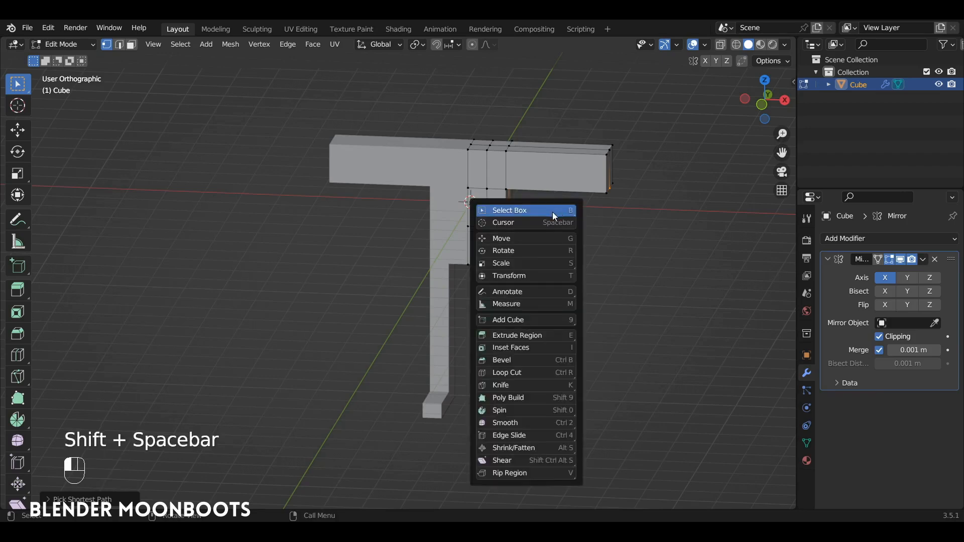
pyautogui.click(513, 240)
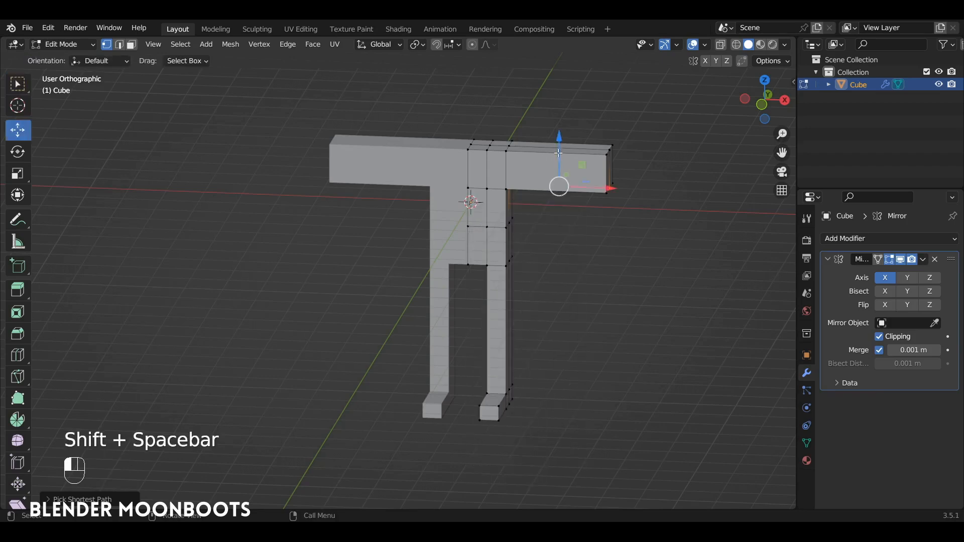
pyautogui.moveTo(559, 143); pyautogui.dragTo(561, 156)
# Select the middle edge path along the top of the arm and shoulder and raise it slightly along Z
pyautogui.keyDown('alt'); pyautogui.moveTo(560, 156); pyautogui.dragTo(531, 182); pyautogui.keyUp('alt')
pyautogui.click(596, 170)
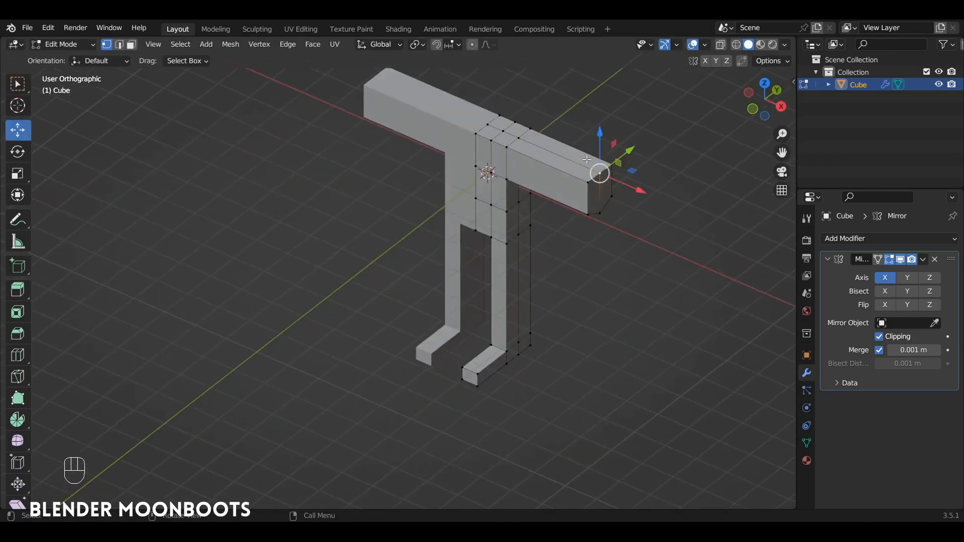
pyautogui.keyDown('ctrl'); pyautogui.click(488, 125); pyautogui.keyUp('ctrl')
pyautogui.moveTo(526, 101); pyautogui.dragTo(527, 92)
# Scale the entire mesh along Z by about 1.1 to make the figure taller
pyautogui.keyDown('alt'); pyautogui.moveTo(527, 92); pyautogui.dragTo(626, 187); pyautogui.keyUp('alt')
pyautogui.press('a')
pyautogui.press('s')
pyautogui.press('z')
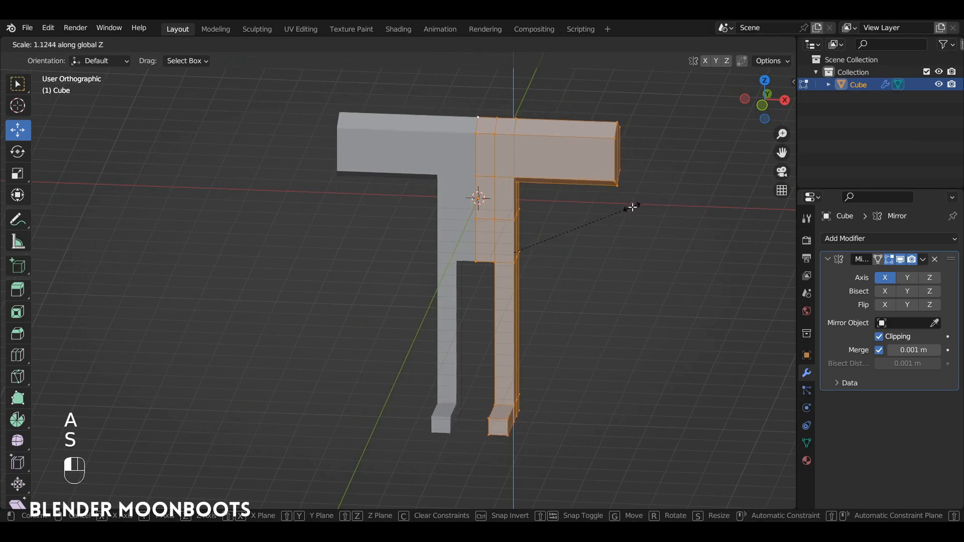
pyautogui.click(622, 212)
# Select the crotch-level vertices through the mesh in X-ray and lower them slightly along Z
pyautogui.hotkey('alt', 'z')
pyautogui.click(483, 236)
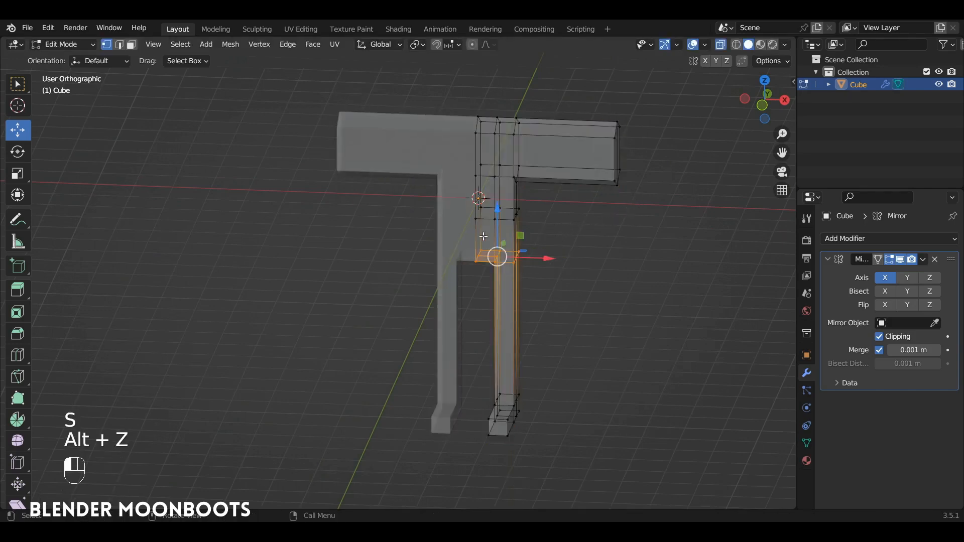
pyautogui.moveTo(496, 215); pyautogui.dragTo(498, 224)
pyautogui.hotkey('alt', 'z')
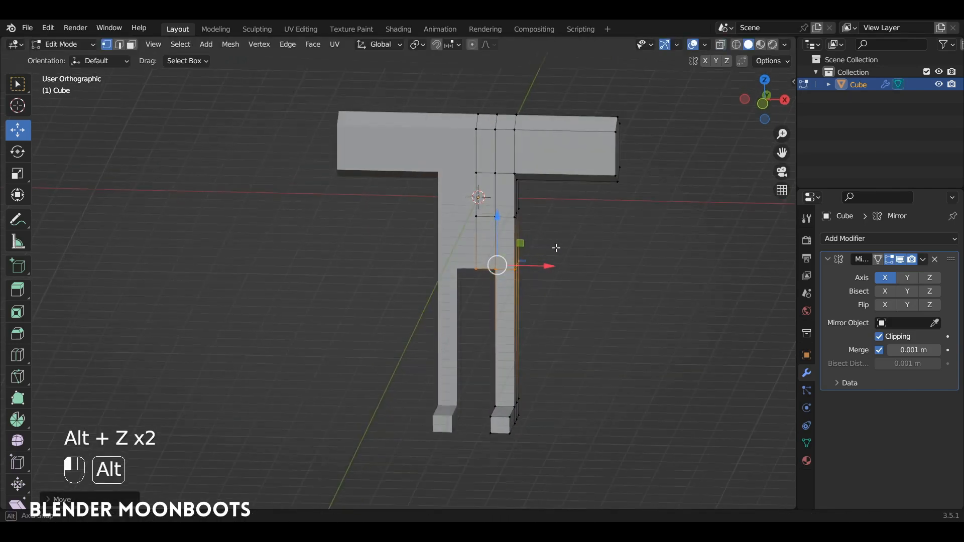
# Add a loop cut at knee height on the leg and bevel it about 0.14 m wide with two segments
pyautogui.hotkey('ctrl', 'r')
pyautogui.click(500, 340)
pyautogui.click(500, 339)
pyautogui.keyDown('alt'); pyautogui.moveTo(516, 321); pyautogui.dragTo(477, 257); pyautogui.keyUp('alt')
pyautogui.keyDown('ctrl'); pyautogui.keyDown('alt'); pyautogui.moveTo(492, 260); pyautogui.dragTo(494, 223); pyautogui.keyUp('alt'); pyautogui.keyUp('ctrl')
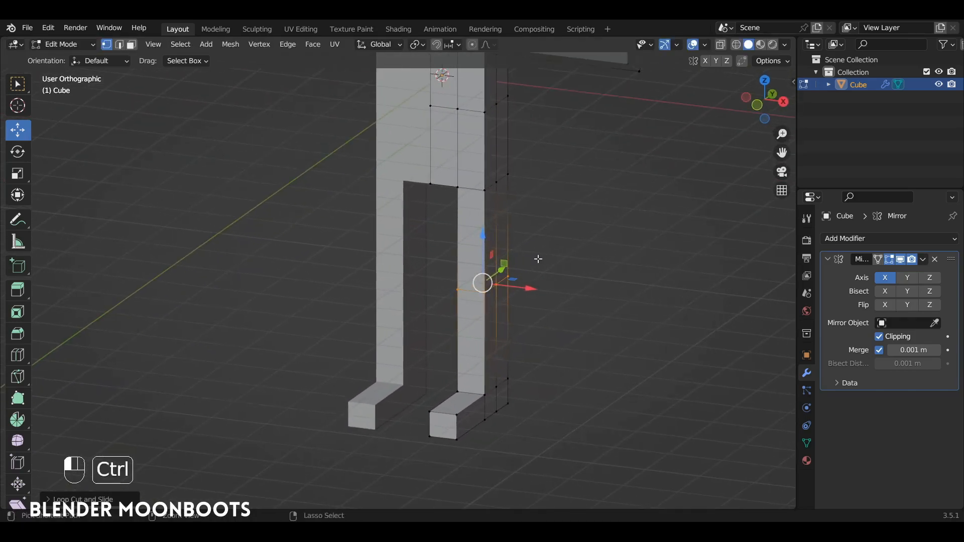
pyautogui.hotkey('ctrl', 'b')
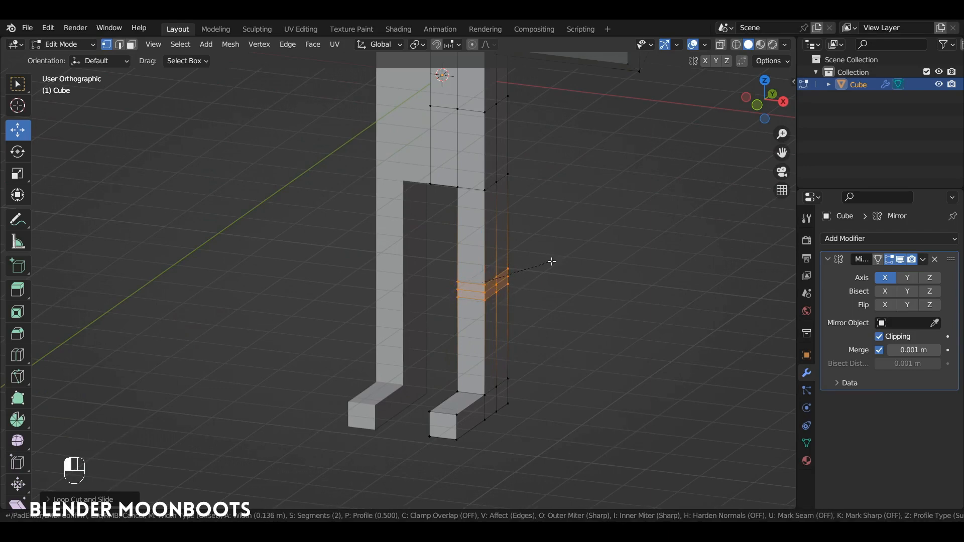
pyautogui.click(551, 262)
# Select all the knee loops in X-ray and shift them slightly forward along Y
pyautogui.keyDown('alt'); pyautogui.moveTo(473, 284); pyautogui.dragTo(477, 392); pyautogui.keyUp('alt')
pyautogui.hotkey('alt', 'z')
pyautogui.keyDown('alt'); pyautogui.moveTo(478, 392); pyautogui.dragTo(478, 236); pyautogui.keyUp('alt')
pyautogui.moveTo(568, 212); pyautogui.dragTo(556, 211)
# In the side view, select the heel vertices and move them backward along Y, with X-ray off again at the end
pyautogui.keyDown('alt'); pyautogui.moveTo(556, 211); pyautogui.dragTo(550, 233); pyautogui.keyUp('alt')
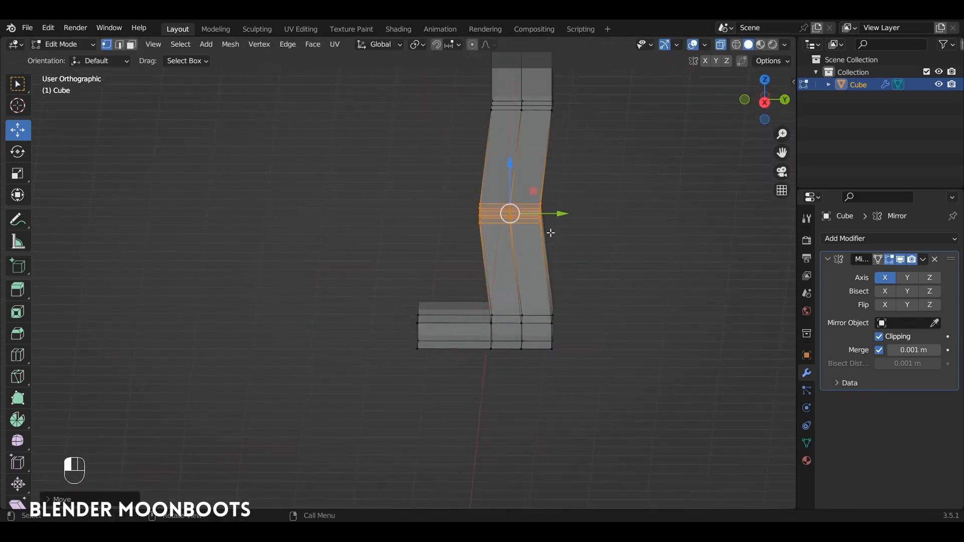
pyautogui.press('KP_3')
pyautogui.moveTo(562, 308); pyautogui.dragTo(546, 352)
pyautogui.moveTo(609, 334); pyautogui.dragTo(621, 334)
pyautogui.keyDown('alt'); pyautogui.moveTo(620, 334); pyautogui.dragTo(564, 207); pyautogui.keyUp('alt')
pyautogui.hotkey('alt', 'z')
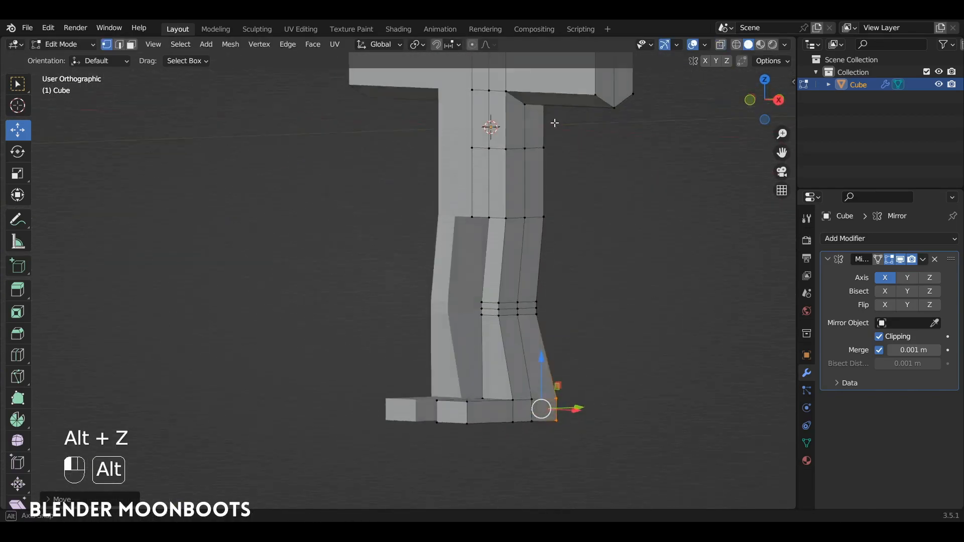
# Move the middle edge path from armpit to foot outward along X, along with the outer ankle vertices of the foot
pyautogui.click(527, 101)
pyautogui.keyDown('ctrl'); pyautogui.click(531, 409); pyautogui.keyUp('ctrl')
pyautogui.keyDown('alt'); pyautogui.moveTo(572, 350); pyautogui.dragTo(606, 404); pyautogui.keyUp('alt')
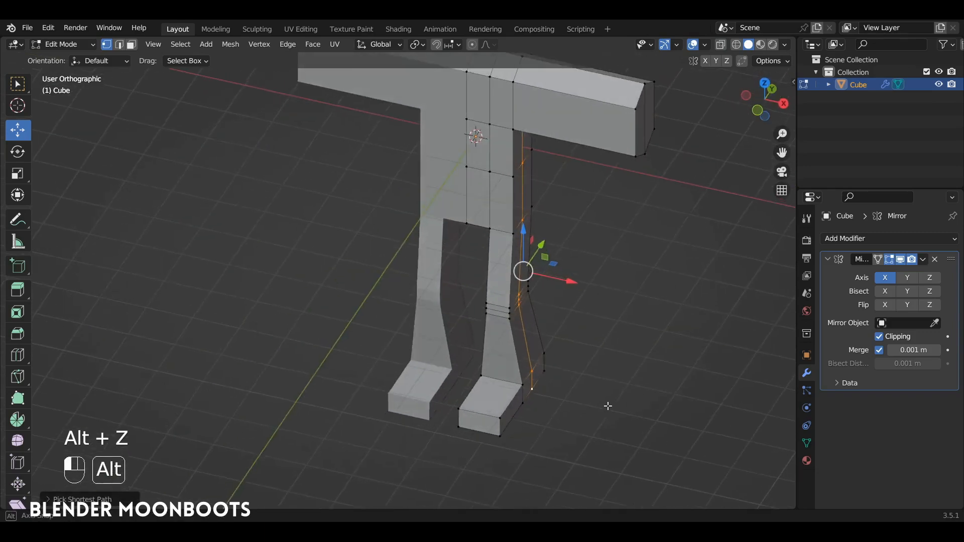
pyautogui.moveTo(574, 283); pyautogui.dragTo(580, 284)
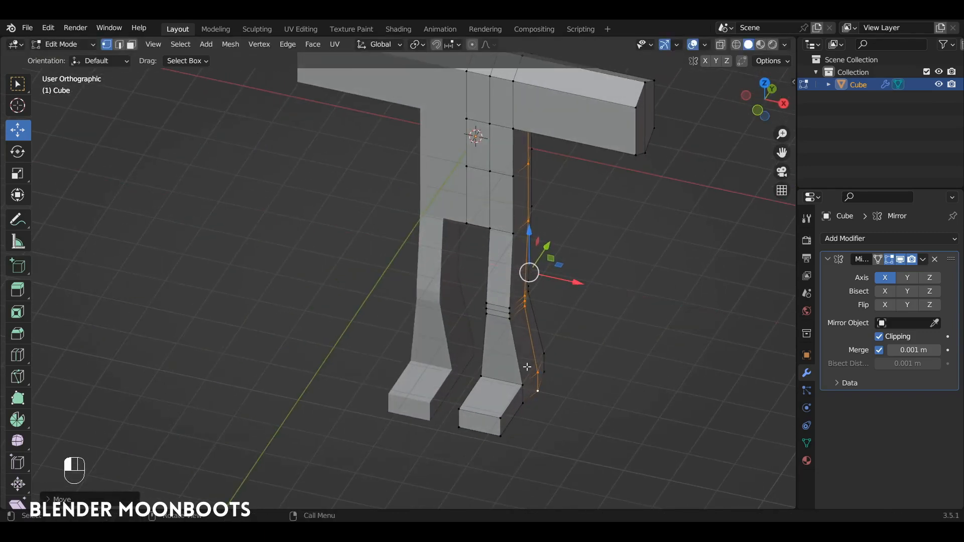
pyautogui.click(521, 404)
pyautogui.moveTo(571, 403); pyautogui.dragTo(582, 404)
# Select the middle edge path down the leg's inner side to the foot and move it slightly inward along X
pyautogui.keyDown('alt'); pyautogui.moveTo(582, 404); pyautogui.dragTo(503, 179); pyautogui.keyUp('alt')
pyautogui.click(477, 216)
pyautogui.keyDown('alt'); pyautogui.moveTo(484, 224); pyautogui.dragTo(498, 269); pyautogui.keyUp('alt')
pyautogui.keyDown('ctrl'); pyautogui.click(470, 417); pyautogui.keyUp('ctrl')
pyautogui.keyDown('alt'); pyautogui.moveTo(508, 361); pyautogui.dragTo(519, 317); pyautogui.keyUp('alt')
# Scale the front ankle vertices of the foot slightly wider along X
pyautogui.click(478, 397)
pyautogui.keyDown('alt'); pyautogui.moveTo(544, 402); pyautogui.dragTo(489, 416); pyautogui.keyUp('alt')
pyautogui.press('s')
pyautogui.press('x')
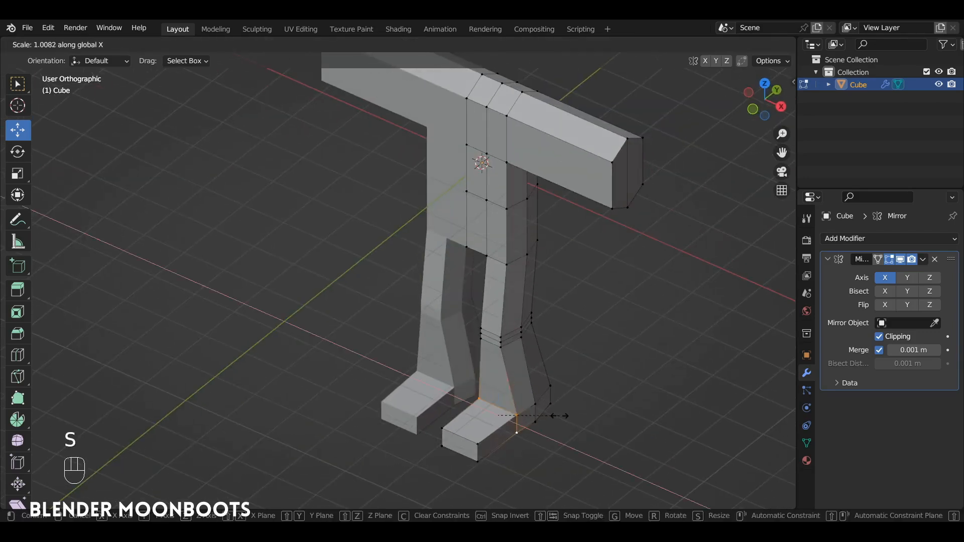
pyautogui.click(563, 418)
# Lower the upper front edge of the toes along Z and scale the toe face to about 0.8 along X
pyautogui.keyDown('shift'); pyautogui.click(444, 428); pyautogui.keyUp('shift')
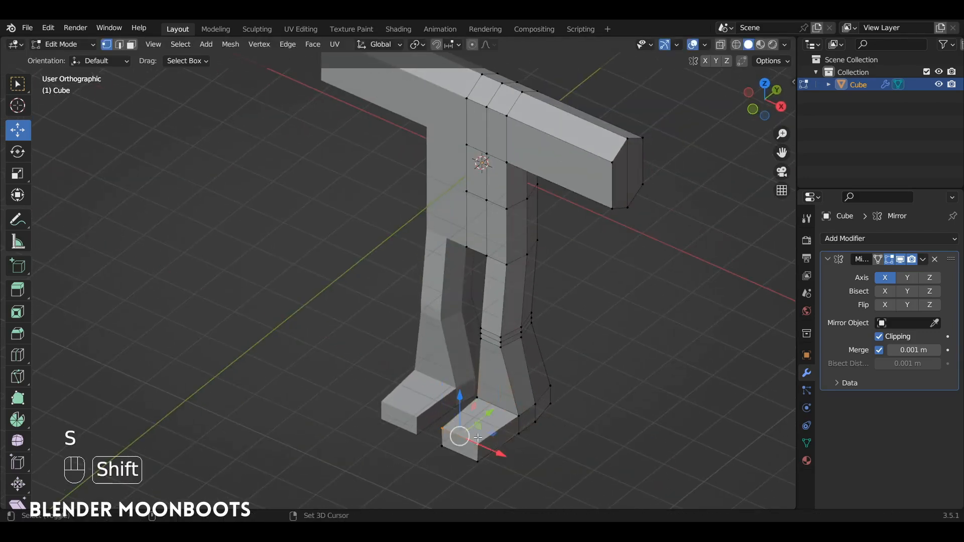
pyautogui.moveTo(460, 396); pyautogui.dragTo(460, 404)
pyautogui.keyDown('alt'); pyautogui.moveTo(494, 375); pyautogui.dragTo(518, 423); pyautogui.keyUp('alt')
pyautogui.keyDown('shift'); pyautogui.click(471, 422); pyautogui.keyUp('shift')
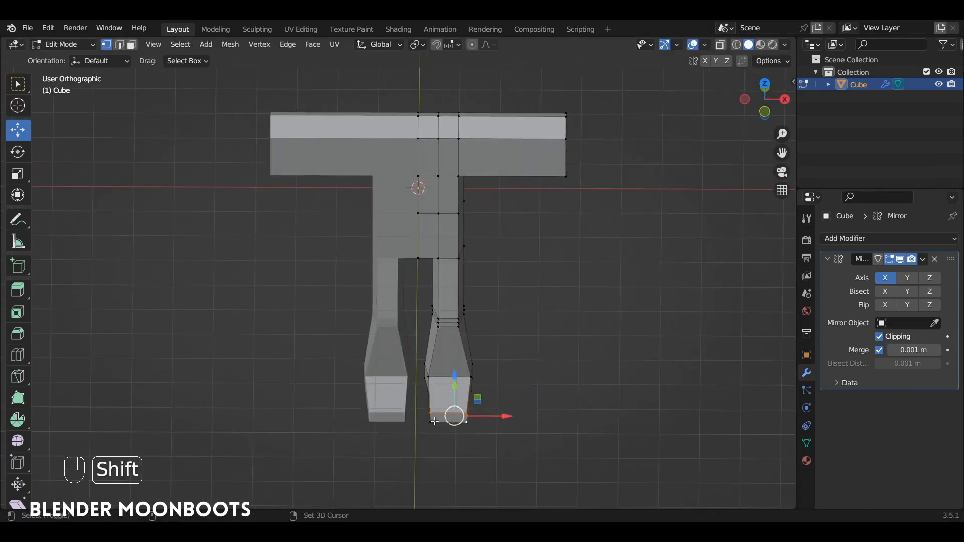
pyautogui.press('s')
pyautogui.press('x')
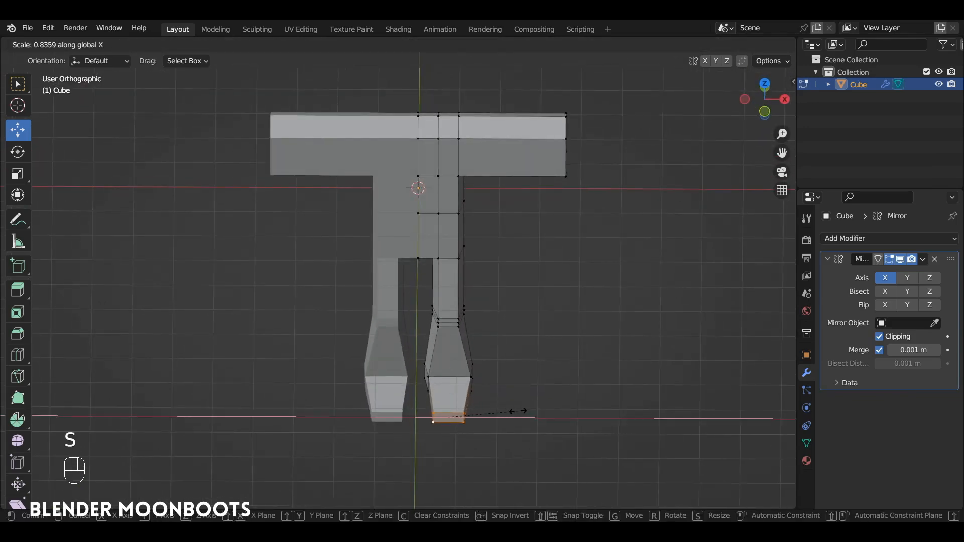
pyautogui.click(515, 411)
# Select the arm's underside vertices through the mesh in X-ray and raise them about 0.63 m along Z
pyautogui.keyDown('alt'); pyautogui.moveTo(513, 411); pyautogui.dragTo(612, 308); pyautogui.keyUp('alt')
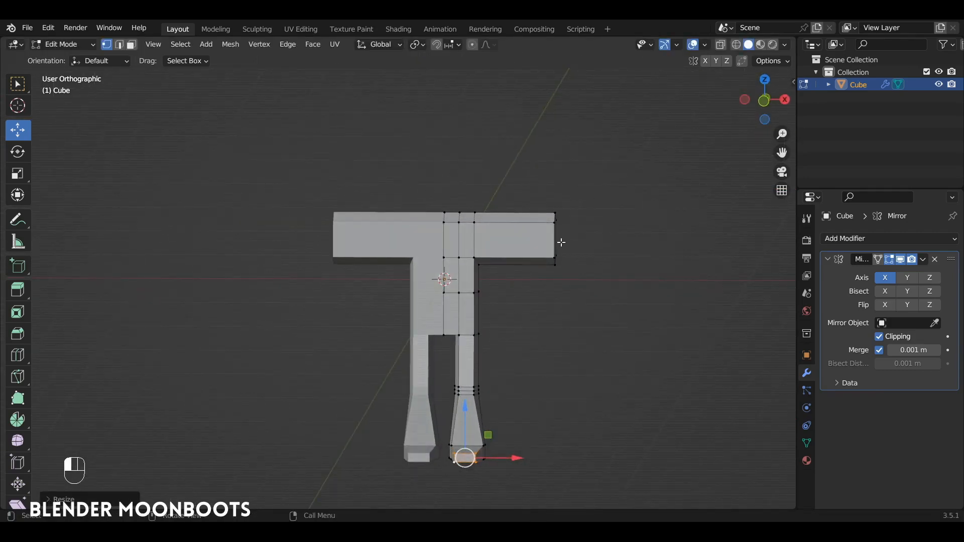
pyautogui.hotkey('alt', 'z')
pyautogui.moveTo(422, 266); pyautogui.dragTo(422, 267)
pyautogui.moveTo(490, 198); pyautogui.dragTo(494, 182)
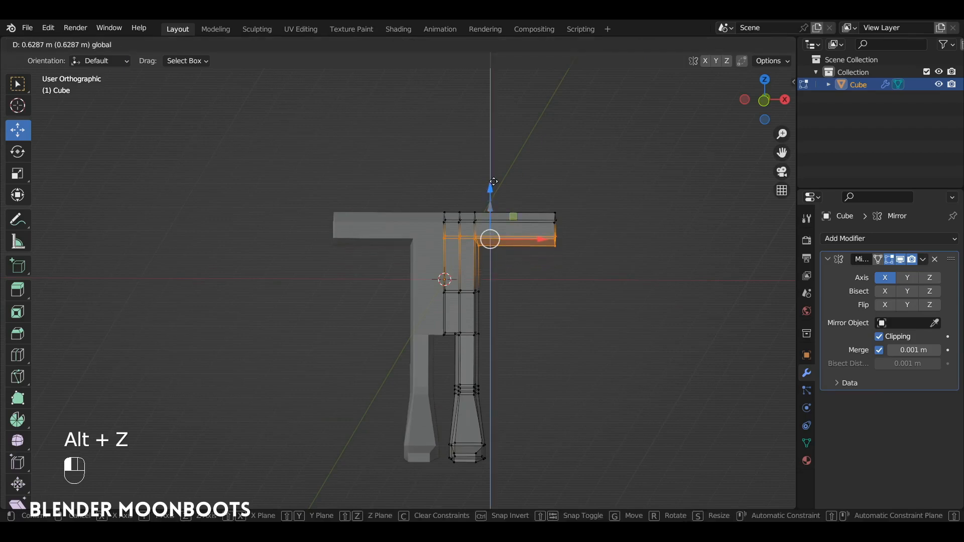
# Select the waist row of vertices through the mesh and lower it slightly along Z
pyautogui.keyDown('alt'); pyautogui.moveTo(500, 227); pyautogui.dragTo(505, 230); pyautogui.keyUp('alt')
pyautogui.moveTo(494, 279); pyautogui.dragTo(433, 307)
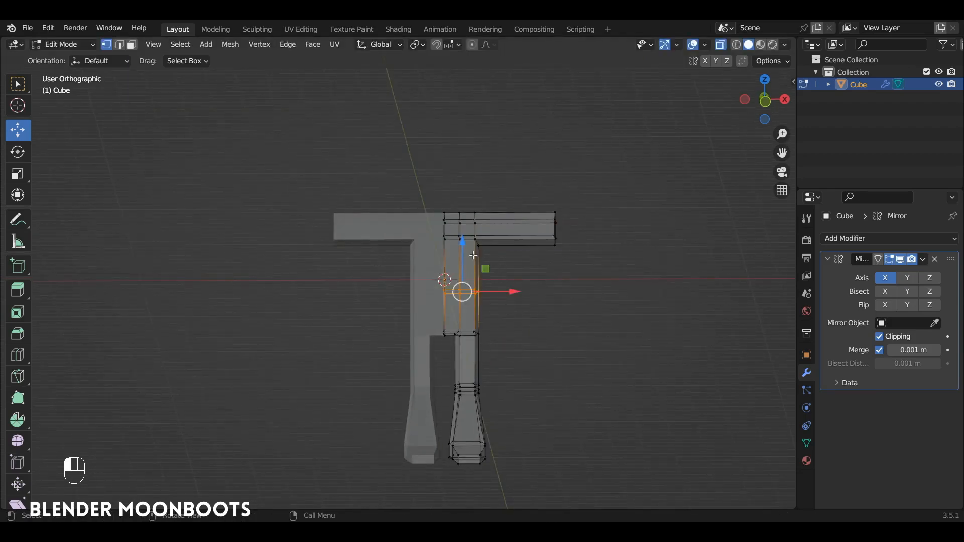
pyautogui.moveTo(461, 247); pyautogui.dragTo(461, 250)
# Add a loop cut around the middle of the arm and bevel it into three closely spaced elbow loops
pyautogui.keyDown('alt'); pyautogui.moveTo(494, 233); pyautogui.dragTo(473, 288); pyautogui.keyUp('alt')
pyautogui.hotkey('ctrl', 'r')
pyautogui.click(514, 231)
pyautogui.click(515, 232)
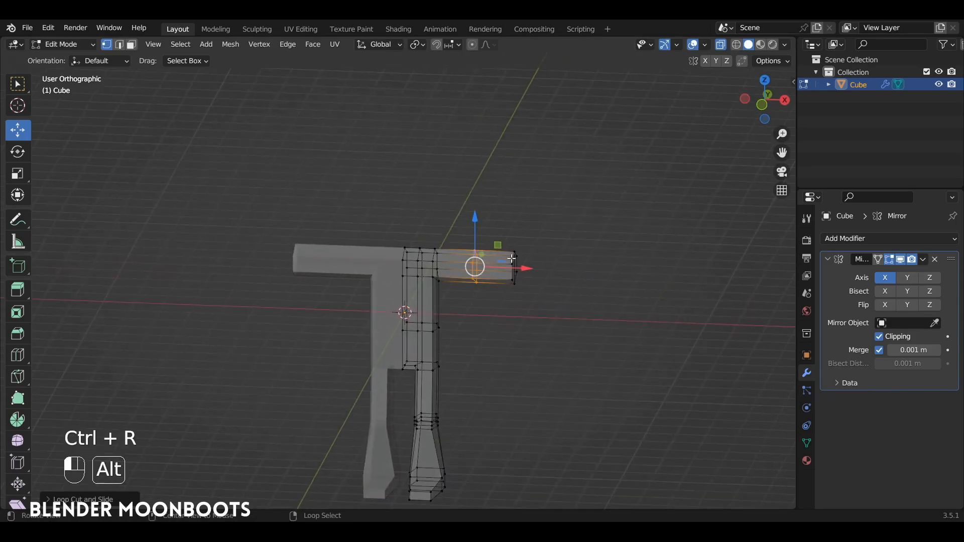
pyautogui.keyDown('alt'); pyautogui.moveTo(511, 259); pyautogui.dragTo(489, 245); pyautogui.keyUp('alt')
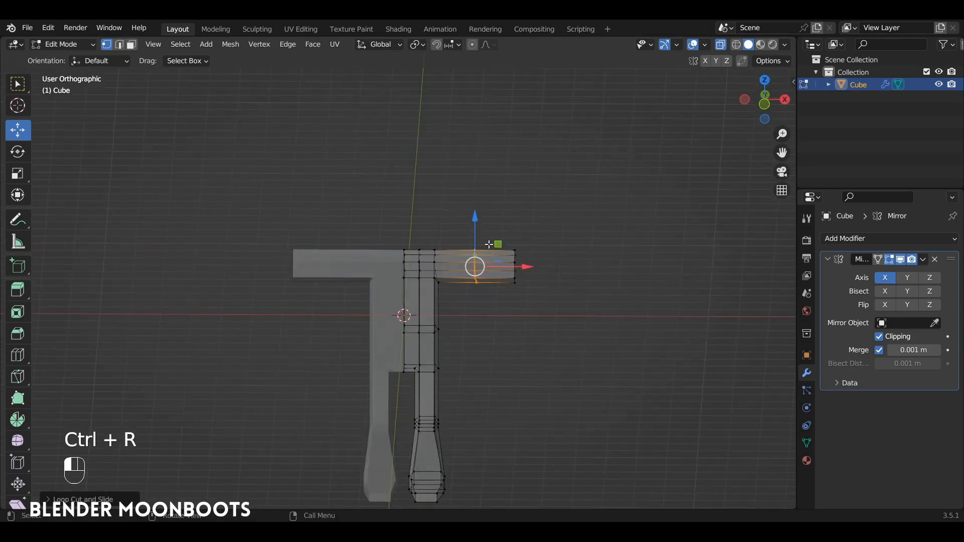
pyautogui.hotkey('ctrl', 'b')
pyautogui.click(537, 262)
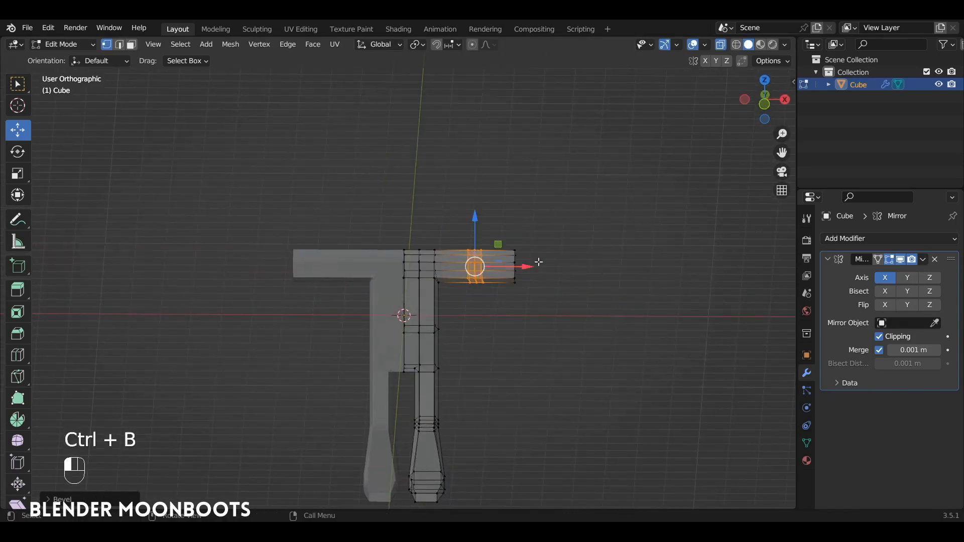
# Lengthen the arm in front view by moving the elbow and forearm vertices, then the end vertices, outward along X
pyautogui.press('KP_1')
pyautogui.moveTo(540, 230); pyautogui.dragTo(461, 293)
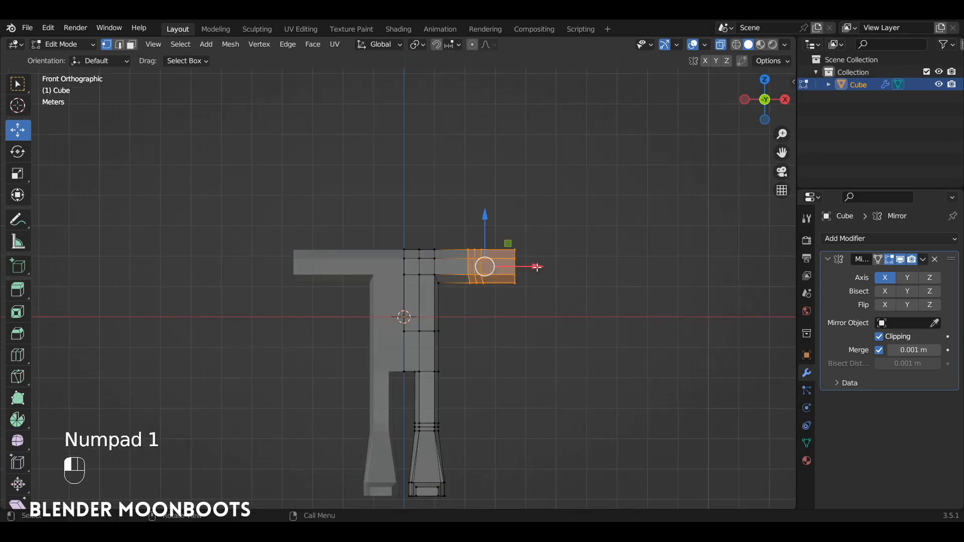
pyautogui.moveTo(537, 267); pyautogui.dragTo(548, 267)
pyautogui.moveTo(573, 229); pyautogui.dragTo(513, 292)
pyautogui.moveTo(583, 267); pyautogui.dragTo(613, 255)
# Extrude the arm's end face outward as a hand and scale it to about 0.6 along Z
pyautogui.hotkey('alt', 'z')
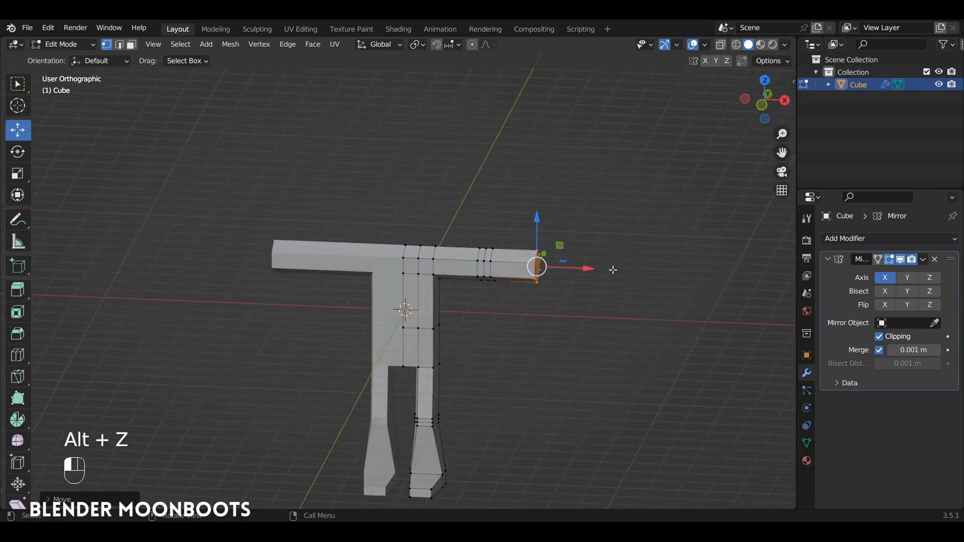
pyautogui.press('e')
pyautogui.click(642, 277)
pyautogui.press('s')
pyautogui.press('z')
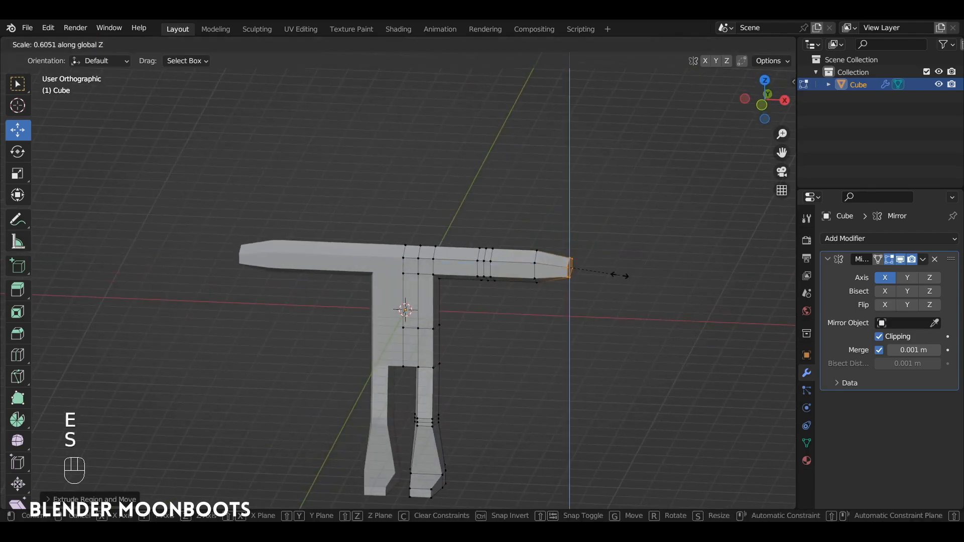
pyautogui.click(613, 275)
# Select the wrist edge loop in X-ray, scale it down along Z, and check the arm's shape in Object Mode
pyautogui.keyDown('alt'); pyautogui.moveTo(612, 275); pyautogui.dragTo(549, 241); pyautogui.keyUp('alt')
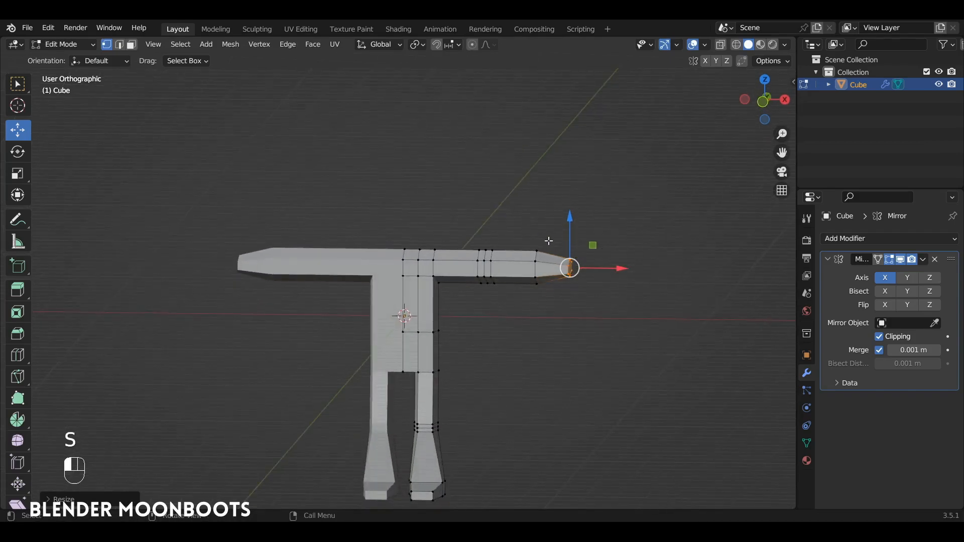
pyautogui.hotkey('alt', 'z')
pyautogui.keyDown('alt'); pyautogui.click(536, 266); pyautogui.keyUp('alt')
pyautogui.press('s')
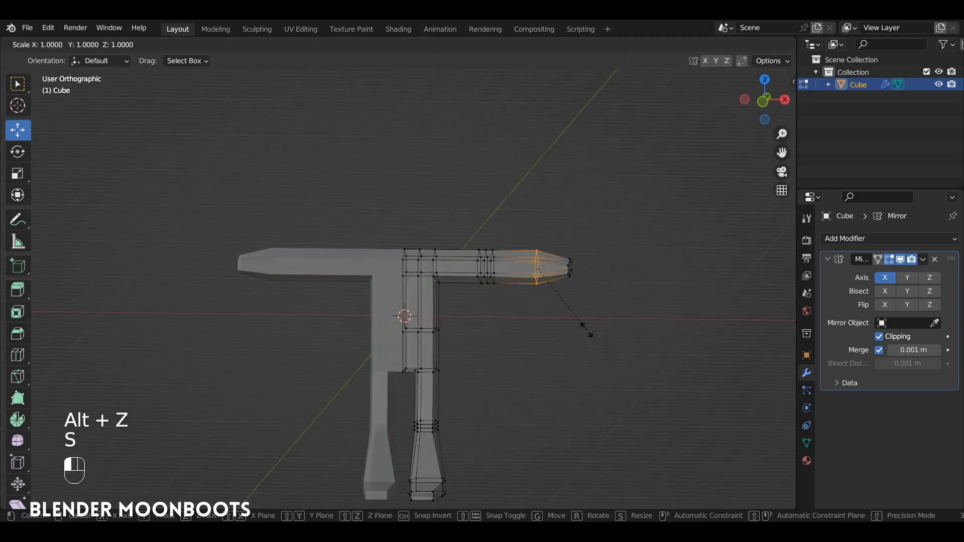
pyautogui.press('z')
pyautogui.click(572, 316)
pyautogui.press('Tab')
pyautogui.keyDown('alt'); pyautogui.moveTo(553, 293); pyautogui.dragTo(486, 259); pyautogui.keyUp('alt')
pyautogui.keyDown('alt'); pyautogui.moveTo(487, 259); pyautogui.dragTo(532, 298); pyautogui.keyUp('alt')
pyautogui.press('Tab')
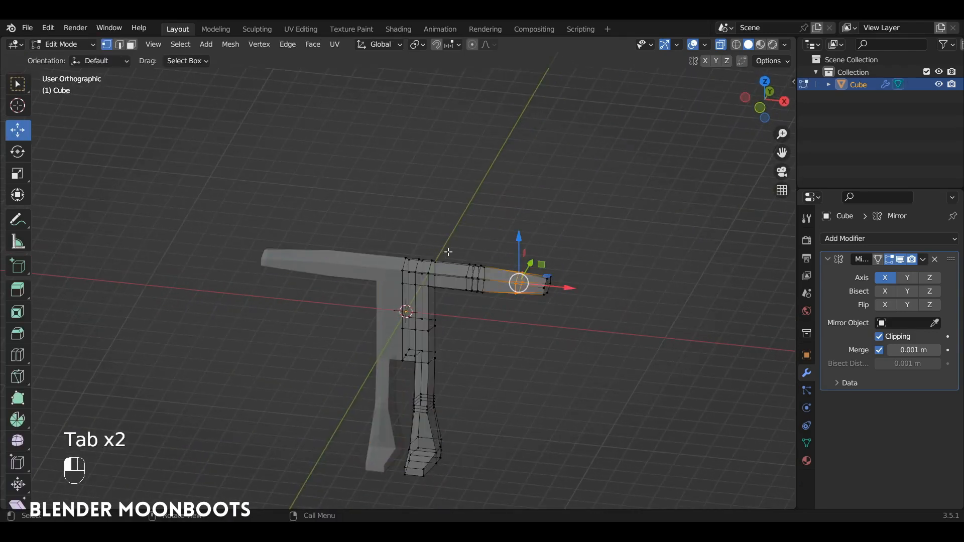
# Select the vertices on top of the torso between the shoulders and extrude them upward about 2.15 m for the neck and head
pyautogui.keyDown('alt'); pyautogui.moveTo(445, 251); pyautogui.dragTo(432, 303); pyautogui.keyUp('alt')
pyautogui.keyDown('alt'); pyautogui.keyDown('shift'); pyautogui.moveTo(431, 303); pyautogui.dragTo(454, 232); pyautogui.keyUp('shift'); pyautogui.keyUp('alt')
pyautogui.hotkey('alt', 'z')
pyautogui.keyDown('alt'); pyautogui.keyDown('shift'); pyautogui.moveTo(502, 198); pyautogui.dragTo(440, 284); pyautogui.keyUp('shift'); pyautogui.keyUp('alt')
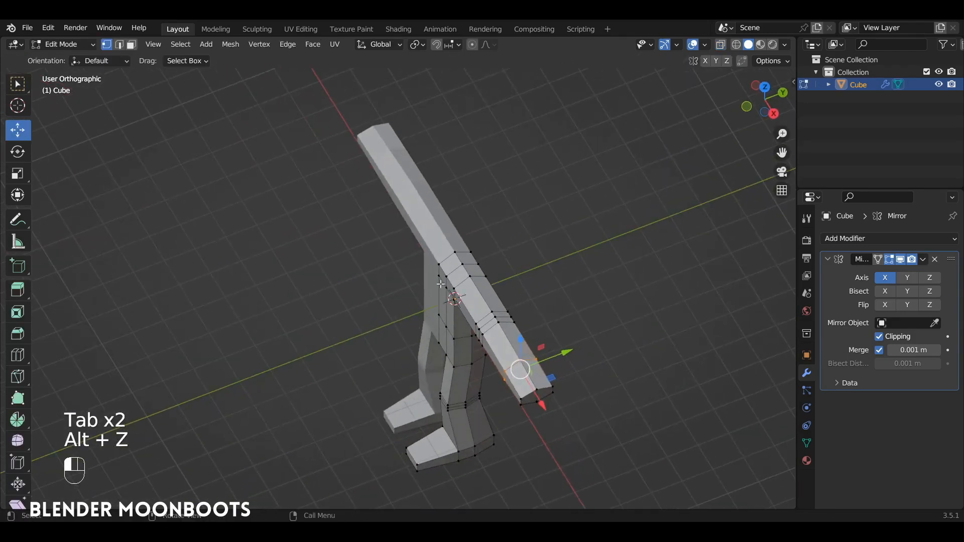
pyautogui.keyDown('ctrl'); pyautogui.click(440, 253); pyautogui.keyUp('ctrl')
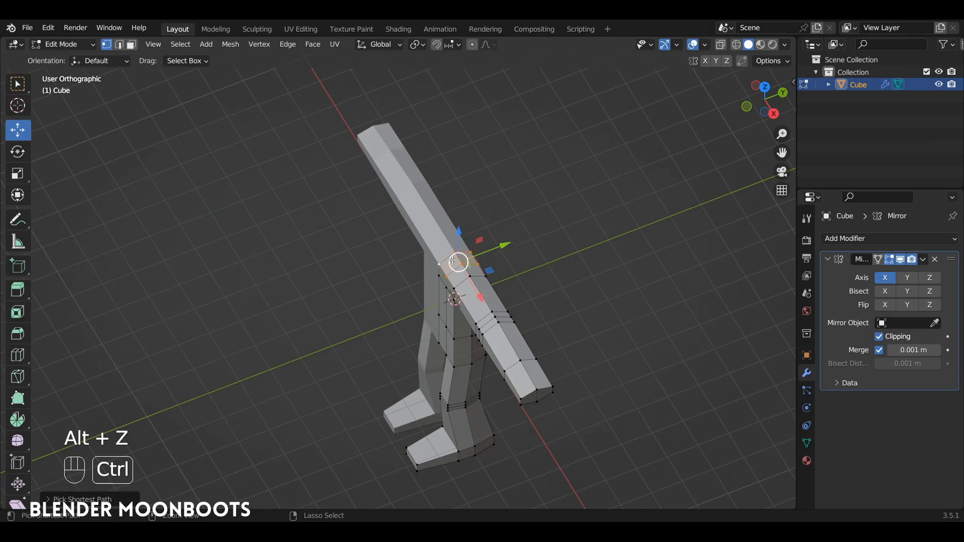
pyautogui.moveTo(453, 260); pyautogui.dragTo(515, 236, button='middle')
pyautogui.press('e')
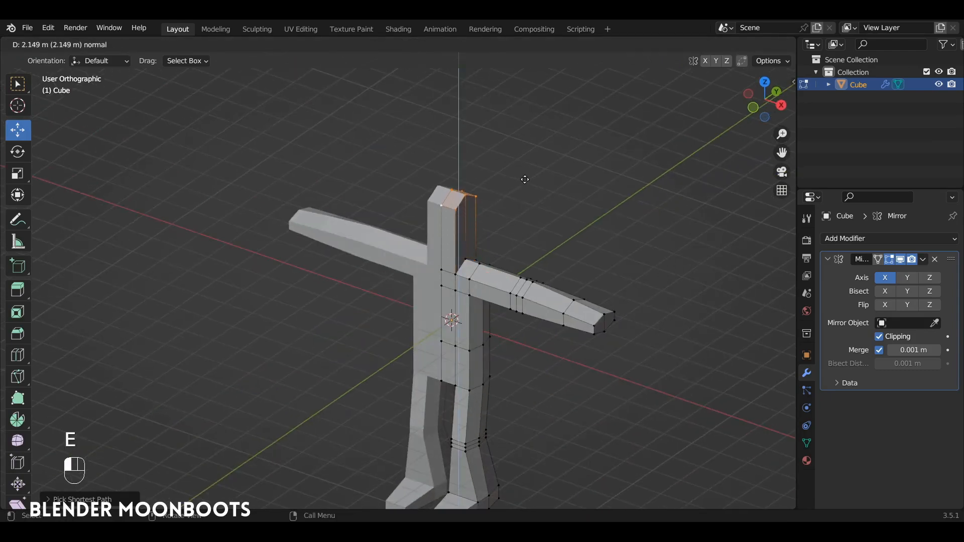
pyautogui.click(525, 179)
# Add a loop cut around the extruded neck and head column and slide it down toward the shoulders
pyautogui.hotkey('ctrl', 'r')
pyautogui.click(445, 246)
pyautogui.click(448, 259)
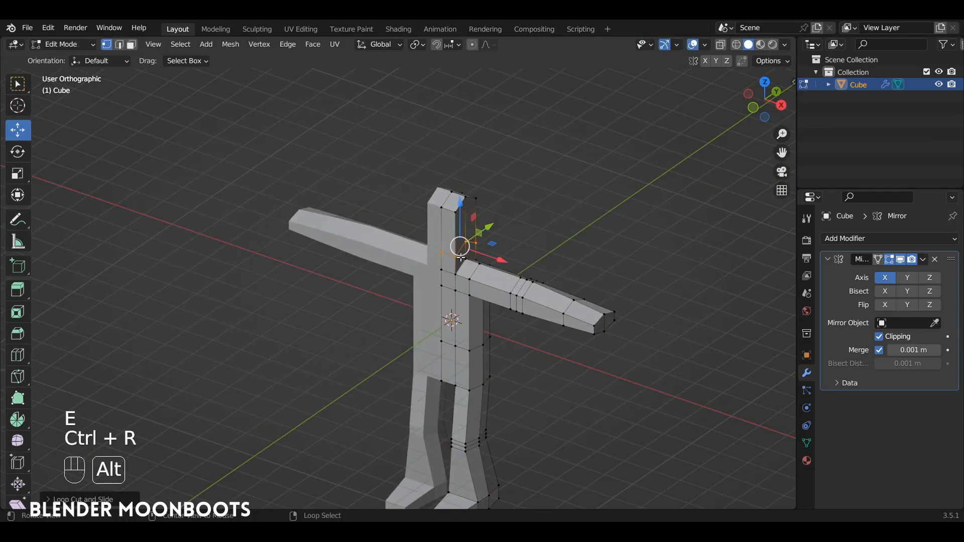
pyautogui.moveTo(461, 257); pyautogui.dragTo(519, 242, button='middle')
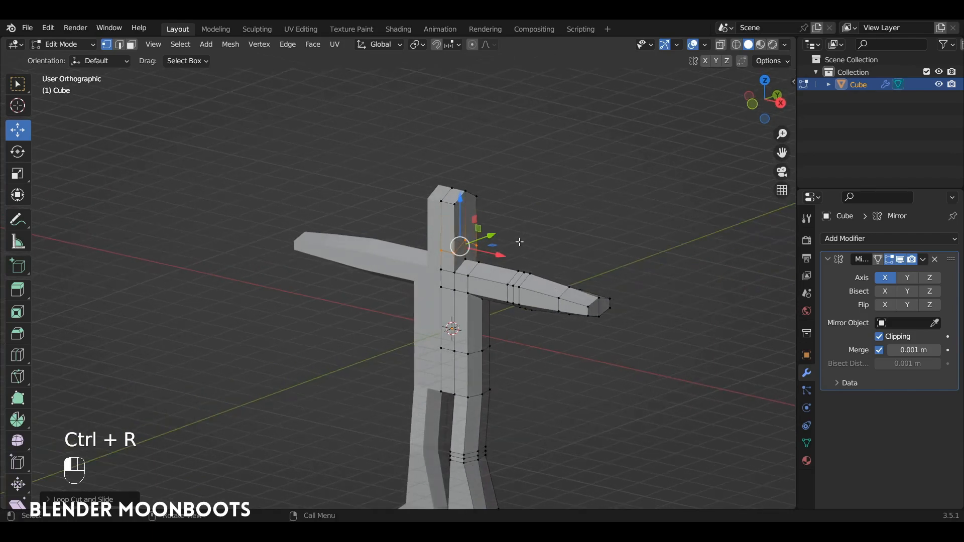
# Select the front face of the column above the neck loop and extrude it forward to form the face
pyautogui.click(457, 210)
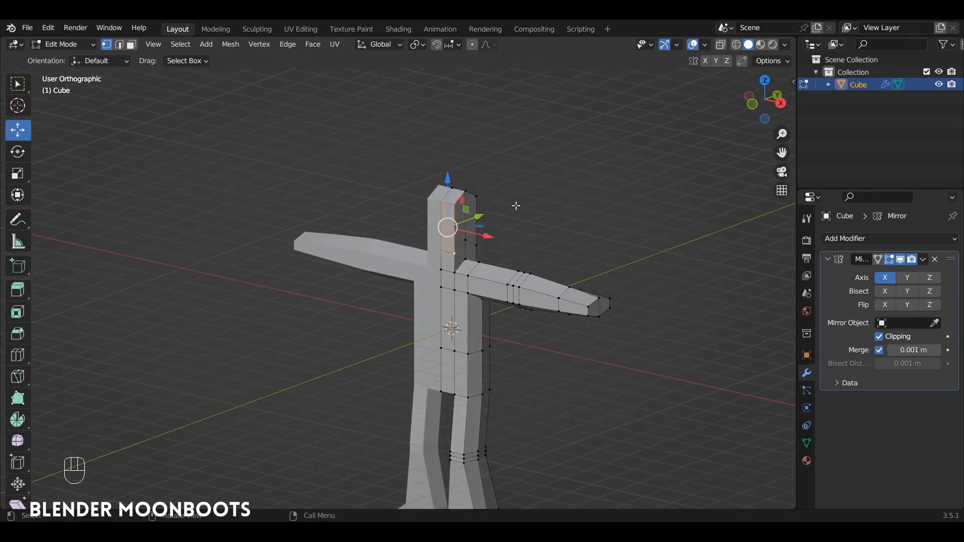
pyautogui.press('e')
pyautogui.click(503, 215)
# Select the two top vertices of the head just behind the face extrusion and raise them slightly along Z
pyautogui.keyDown('alt'); pyautogui.moveTo(495, 214); pyautogui.dragTo(474, 210); pyautogui.keyUp('alt')
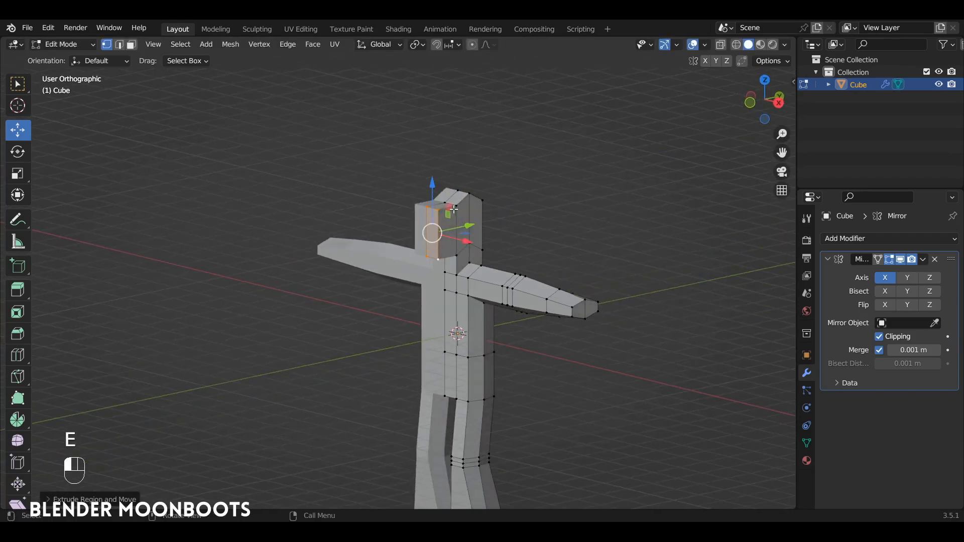
pyautogui.click(456, 206)
pyautogui.keyDown('shift'); pyautogui.click(444, 202); pyautogui.keyUp('shift')
pyautogui.moveTo(449, 147); pyautogui.dragTo(450, 139)
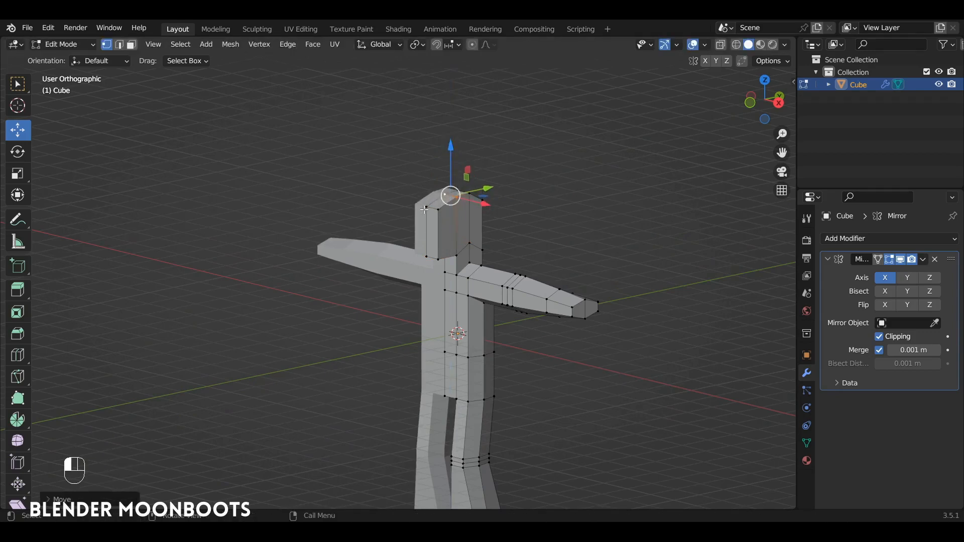
# Move the outer vertices of the face's front inward along X to taper the face
pyautogui.click(437, 211)
pyautogui.moveTo(469, 243); pyautogui.dragTo(461, 242)
# Select the two bottom front vertices of the face and raise them along Z to slope the chin
pyautogui.keyDown('alt'); pyautogui.moveTo(477, 236); pyautogui.dragTo(518, 208); pyautogui.keyUp('alt')
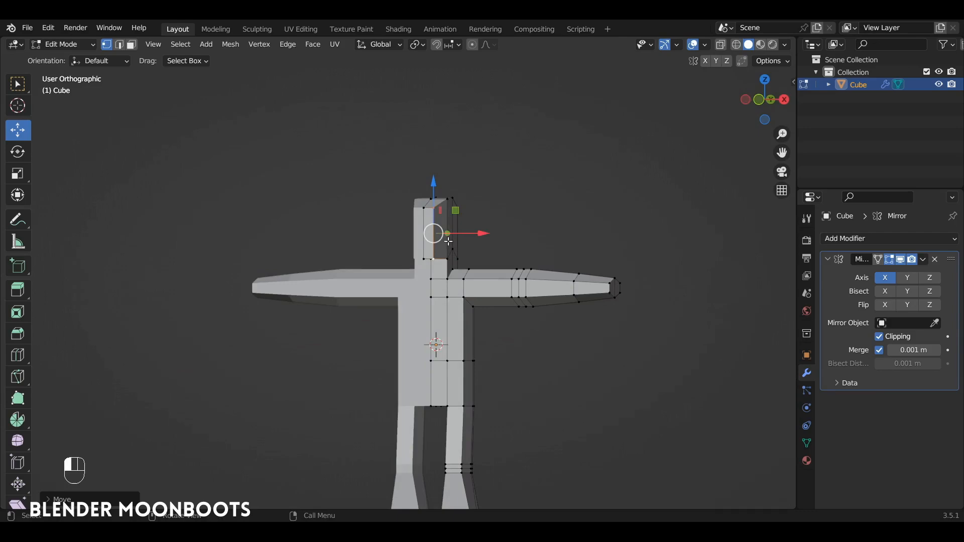
pyautogui.click(422, 256)
pyautogui.keyDown('alt'); pyautogui.moveTo(423, 257); pyautogui.dragTo(422, 286); pyautogui.keyUp('alt')
pyautogui.keyDown('shift'); pyautogui.click(432, 258); pyautogui.keyUp('shift')
pyautogui.moveTo(429, 210); pyautogui.dragTo(486, 180)
# Select the waist row through the mesh in right view and move it slightly forward along Y
pyautogui.press('KP_3')
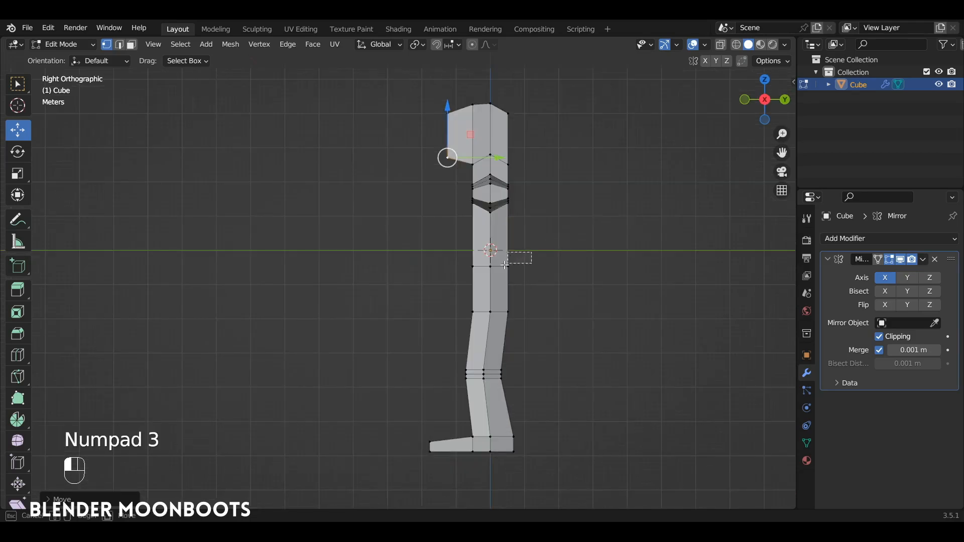
pyautogui.moveTo(504, 264); pyautogui.dragTo(463, 275)
pyautogui.hotkey('alt', 'z')
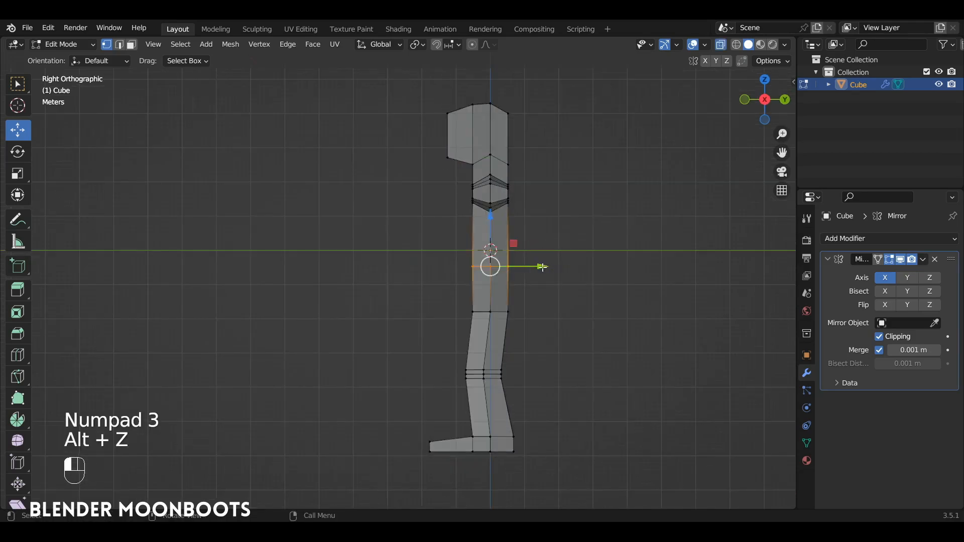
pyautogui.moveTo(542, 267); pyautogui.dragTo(531, 268)
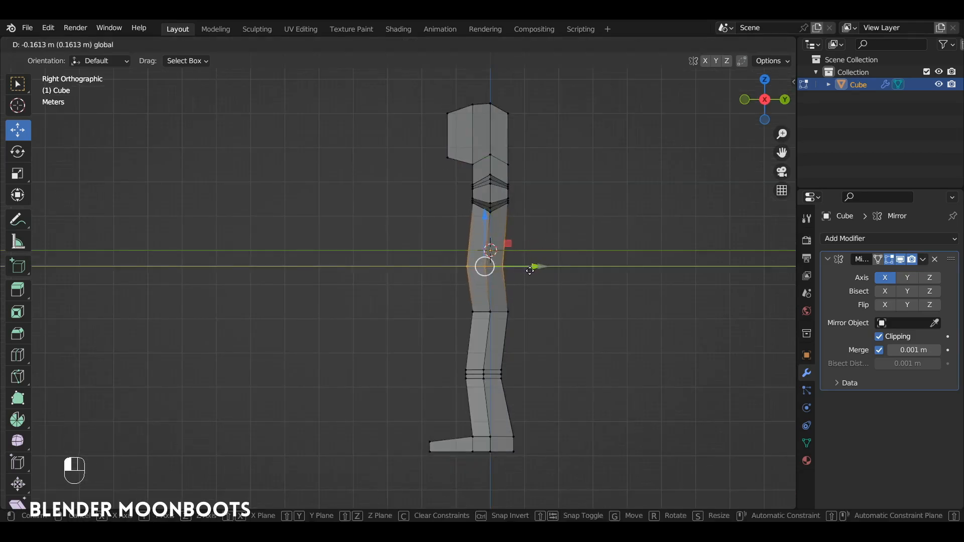
pyautogui.moveTo(527, 271); pyautogui.dragTo(527, 272)
# Select the heel vertices and move them backward along Y, with the bottom ones slightly further out
pyautogui.keyDown('ctrl'); pyautogui.keyDown('alt'); pyautogui.moveTo(525, 314); pyautogui.dragTo(520, 239); pyautogui.keyUp('alt'); pyautogui.keyUp('ctrl')
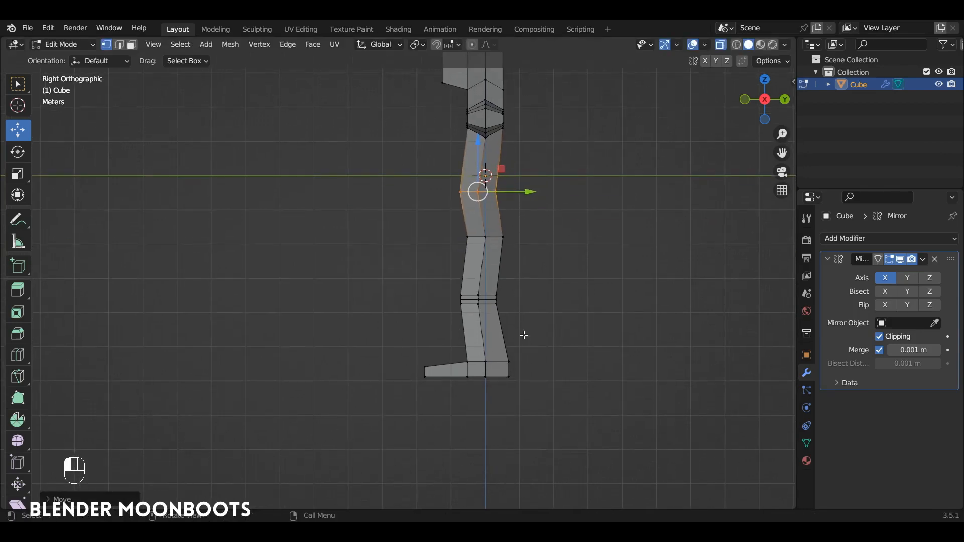
pyautogui.moveTo(523, 333); pyautogui.dragTo(494, 399)
pyautogui.moveTo(553, 372)
pyautogui.mouseDown()
pyautogui.moveTo(504, 374)
pyautogui.moveTo(570, 377)
pyautogui.mouseUp()
pyautogui.hotkey('ctrl', 'z')
pyautogui.hotkey('ctrl', 'z')
pyautogui.hotkey('ctrl', 'z')
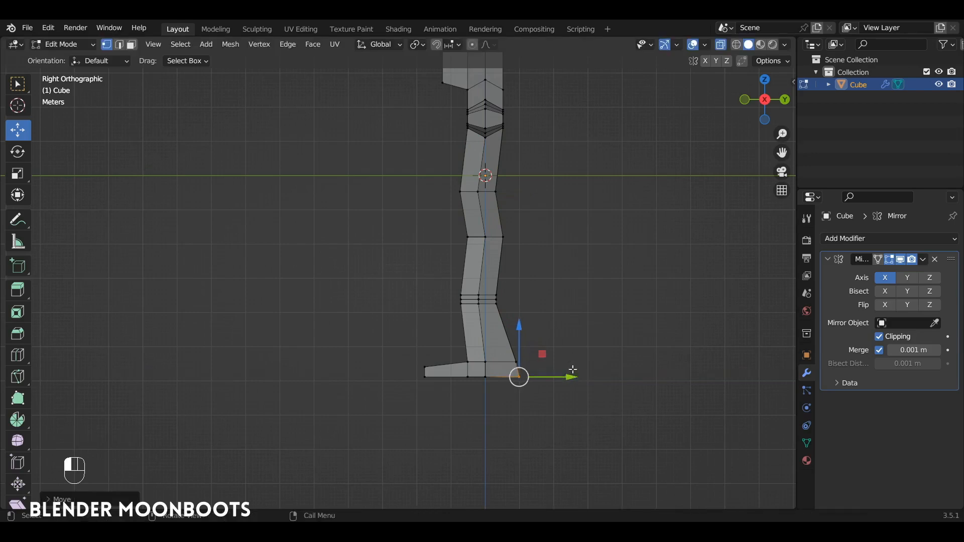
# Select the hip row of vertices through the mesh in front view and raise it slightly along Z
pyautogui.keyDown('alt'); pyautogui.moveTo(577, 317); pyautogui.dragTo(641, 329); pyautogui.keyUp('alt')
pyautogui.keyDown('ctrl'); pyautogui.keyDown('alt'); pyautogui.moveTo(611, 294); pyautogui.dragTo(608, 320); pyautogui.keyUp('alt'); pyautogui.keyUp('ctrl')
pyautogui.hotkey('alt', 'z')
pyautogui.moveTo(601, 255)
pyautogui.keyDown('alt'); pyautogui.mouseDown()
pyautogui.moveTo(671, 241)
pyautogui.moveTo(634, 267)
pyautogui.moveTo(599, 255)
pyautogui.mouseUp(); pyautogui.keyUp('alt')
pyautogui.press('KP_1')
pyautogui.hotkey('alt', 'z')
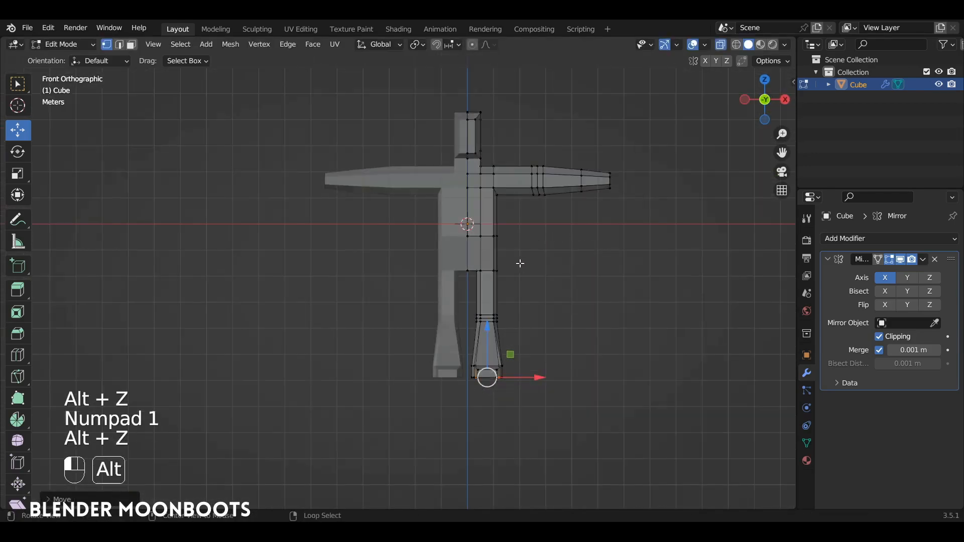
pyautogui.moveTo(522, 259); pyautogui.dragTo(443, 327)
pyautogui.moveTo(484, 247); pyautogui.dragTo(484, 243)
pyautogui.click(480, 216)
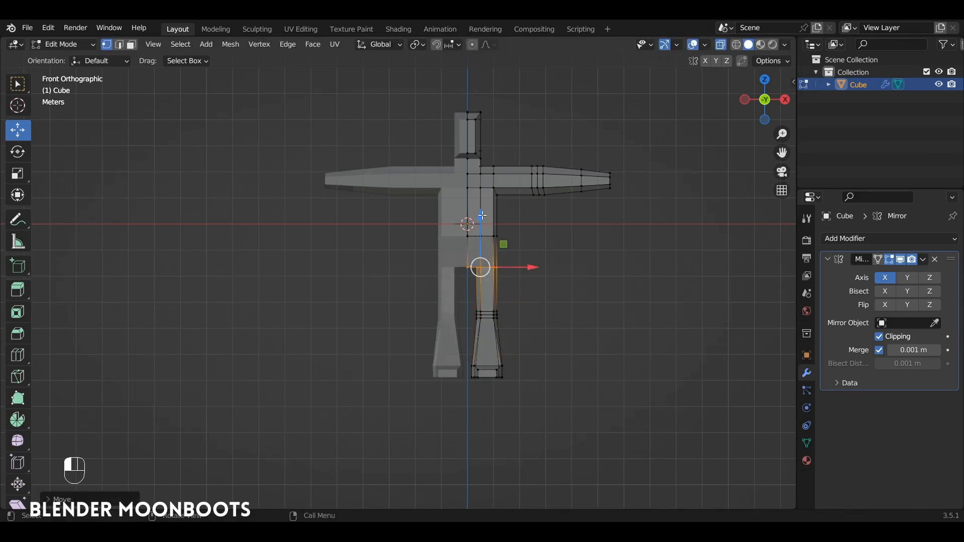
pyautogui.moveTo(480, 215)
pyautogui.mouseDown()
pyautogui.moveTo(481, 206)
pyautogui.moveTo(519, 222)
pyautogui.moveTo(490, 220)
pyautogui.mouseUp()
# Select the middle vertices down the side of the head and move them outward along X
pyautogui.hotkey('alt', 'z')
pyautogui.keyDown('alt'); pyautogui.moveTo(490, 220); pyautogui.dragTo(511, 242); pyautogui.keyUp('alt')
pyautogui.keyDown('alt'); pyautogui.keyDown('shift'); pyautogui.moveTo(510, 242); pyautogui.dragTo(514, 207); pyautogui.keyUp('shift'); pyautogui.keyUp('alt')
pyautogui.keyDown('alt'); pyautogui.keyDown('shift'); pyautogui.moveTo(514, 207); pyautogui.dragTo(526, 287); pyautogui.keyUp('shift'); pyautogui.keyUp('alt')
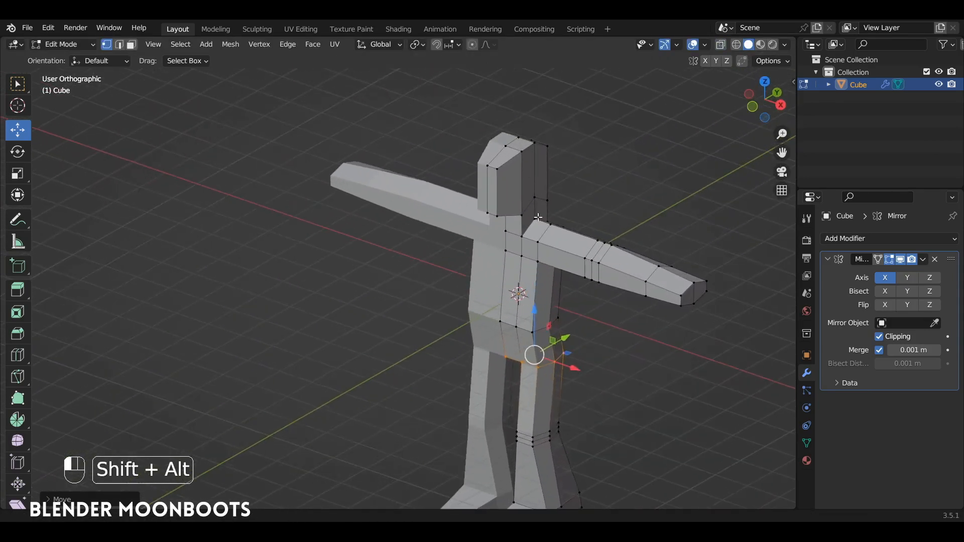
pyautogui.click(522, 148)
pyautogui.keyDown('ctrl'); pyautogui.click(534, 218); pyautogui.keyUp('ctrl')
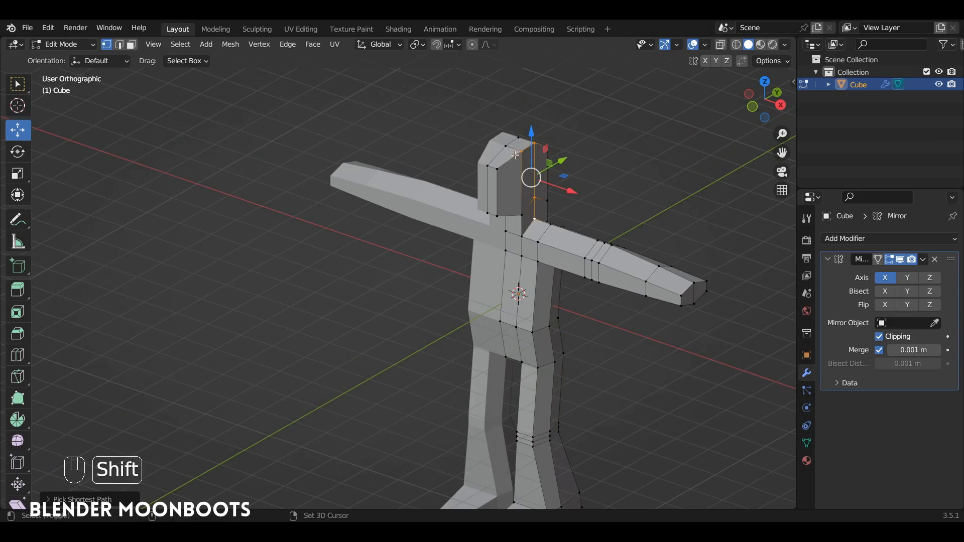
pyautogui.keyDown('shift'); pyautogui.click(522, 151); pyautogui.keyUp('shift')
pyautogui.moveTo(573, 198); pyautogui.dragTo(578, 201)
# Select the center edge path over the top of the head and raise it slightly along Z
pyautogui.keyDown('alt'); pyautogui.moveTo(577, 215); pyautogui.dragTo(548, 232); pyautogui.keyUp('alt')
pyautogui.click(545, 139)
pyautogui.keyDown('ctrl'); pyautogui.click(481, 160); pyautogui.keyUp('ctrl')
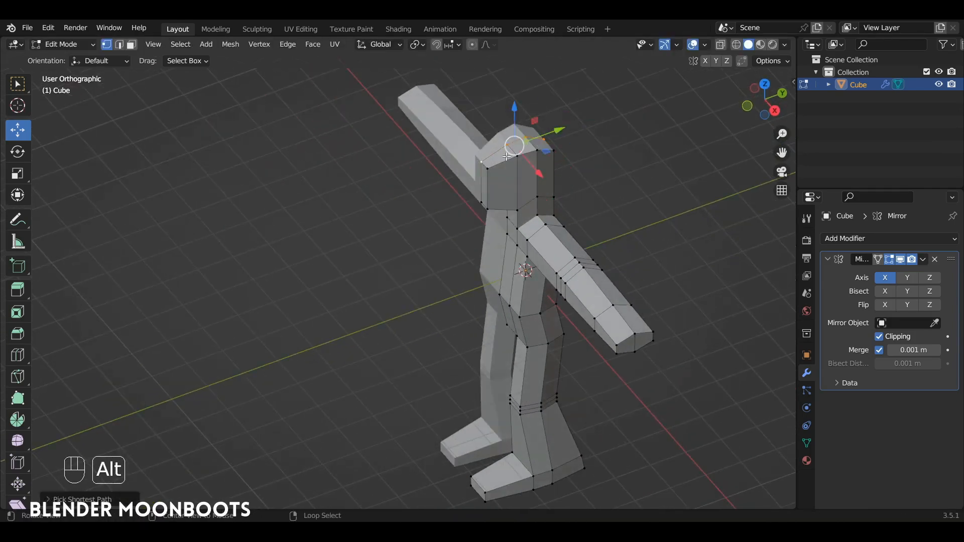
pyautogui.moveTo(503, 140)
pyautogui.keyDown('alt'); pyautogui.mouseDown()
pyautogui.moveTo(519, 130)
pyautogui.moveTo(523, 173)
pyautogui.moveTo(521, 135)
pyautogui.mouseUp(); pyautogui.keyUp('alt')
# Select the chin vertices at the lower front of the head and shift them slightly
pyautogui.keyDown('alt'); pyautogui.moveTo(522, 137); pyautogui.dragTo(545, 217); pyautogui.keyUp('alt')
pyautogui.keyDown('shift'); pyautogui.click(503, 210); pyautogui.keyUp('shift')
pyautogui.keyDown('shift'); pyautogui.click(493, 201); pyautogui.keyUp('shift')
pyautogui.keyDown('alt'); pyautogui.moveTo(561, 232); pyautogui.dragTo(602, 233); pyautogui.keyUp('alt')
pyautogui.keyDown('ctrl'); pyautogui.keyDown('alt'); pyautogui.moveTo(602, 234); pyautogui.dragTo(549, 210); pyautogui.keyUp('alt'); pyautogui.keyUp('ctrl')
pyautogui.click(470, 250)
pyautogui.keyDown('ctrl'); pyautogui.click(471, 250); pyautogui.keyUp('ctrl')
pyautogui.keyDown('alt'); pyautogui.moveTo(533, 243); pyautogui.dragTo(515, 243); pyautogui.keyUp('alt')
pyautogui.moveTo(519, 242); pyautogui.dragTo(509, 244)
# Select the entire mesh and scale it
pyautogui.keyDown('alt'); pyautogui.moveTo(516, 236); pyautogui.dragTo(577, 230); pyautogui.keyUp('alt')
pyautogui.keyDown('alt'); pyautogui.moveTo(577, 230); pyautogui.dragTo(573, 259); pyautogui.keyUp('alt')
pyautogui.press('a')
pyautogui.press('s')
pyautogui.click(624, 241)
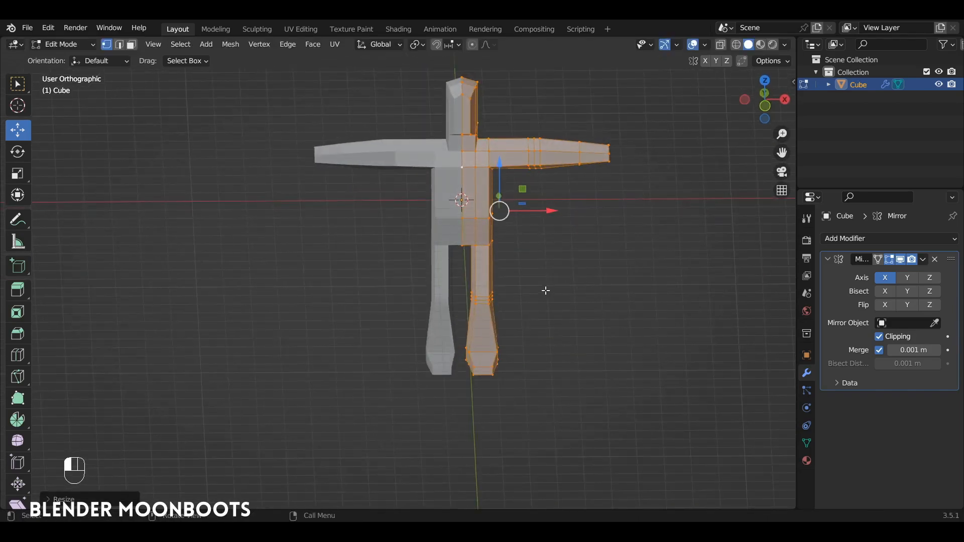
# Select the foot vertices through the mesh in front view and move them slightly outward along X
pyautogui.press('KP_1')
pyautogui.hotkey('alt', 'z')
pyautogui.click(476, 370)
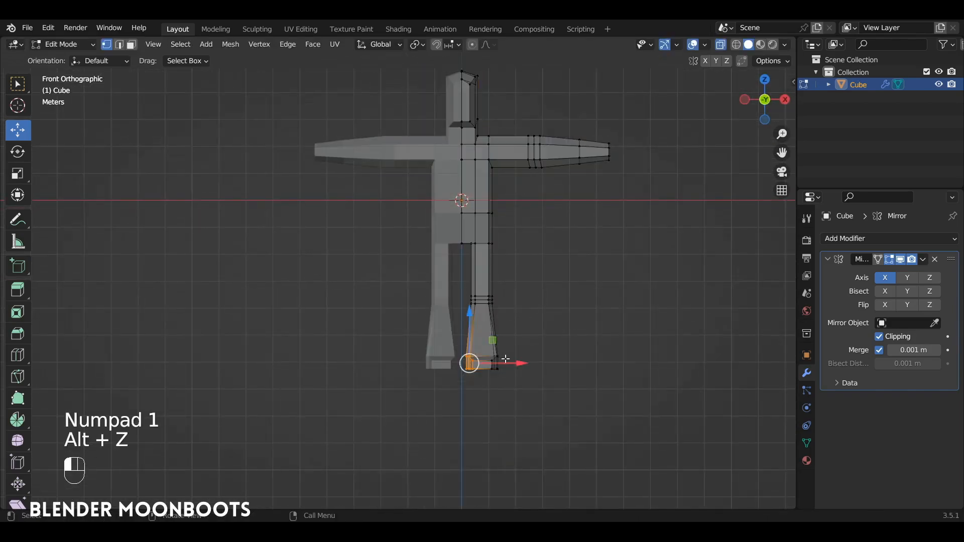
pyautogui.moveTo(506, 360); pyautogui.dragTo(549, 364)
# Select the knee loops and move them slightly outward along X to angle the leg, leaving nothing selected
pyautogui.moveTo(509, 282); pyautogui.dragTo(459, 312)
pyautogui.moveTo(539, 300); pyautogui.dragTo(547, 303)
pyautogui.click(511, 226)
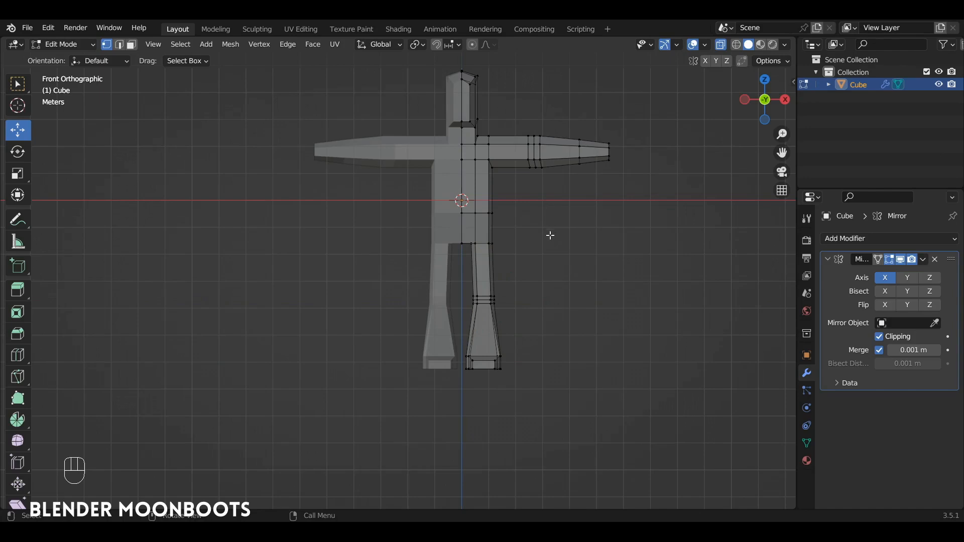
# Turn off X-ray, save the file, and check the figure briefly in Object Mode
pyautogui.keyDown('alt'); pyautogui.moveTo(550, 235); pyautogui.dragTo(461, 268); pyautogui.keyUp('alt')
pyautogui.hotkey('alt', 'z')
pyautogui.hotkey('ctrl', 's')
pyautogui.press('Tab')
pyautogui.press('Tab')
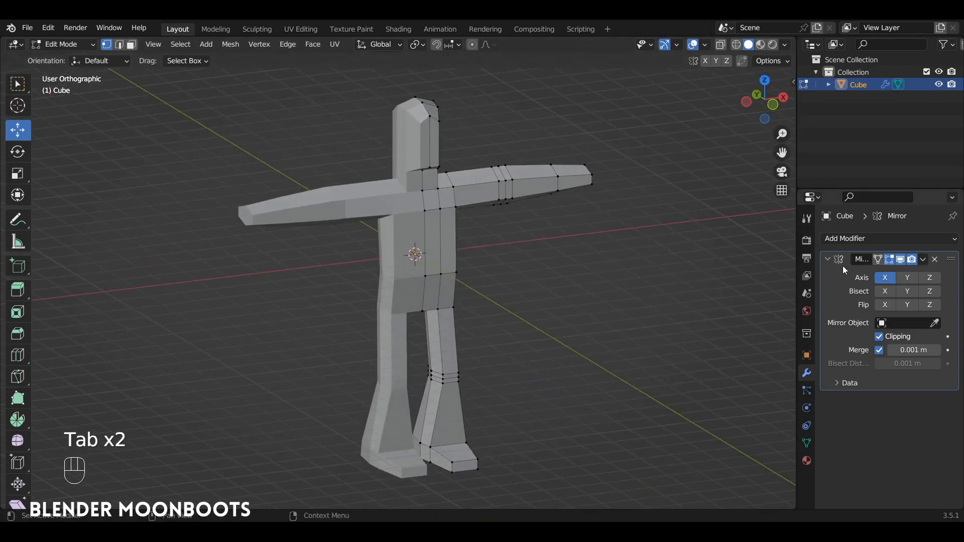
# Leave Edit Mode and apply the Mirror modifier on the character mesh
pyautogui.click(921, 260)
pyautogui.press('Tab')
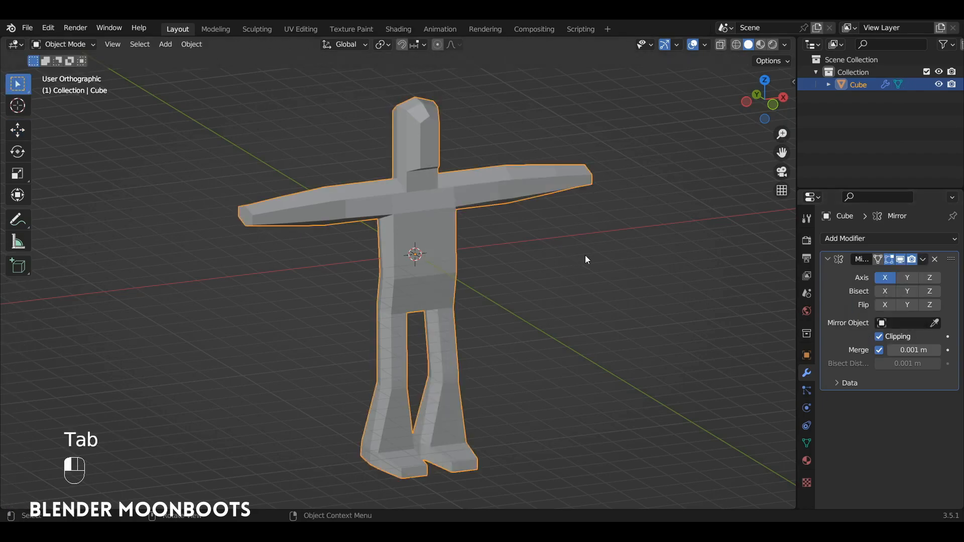
pyautogui.click(923, 259)
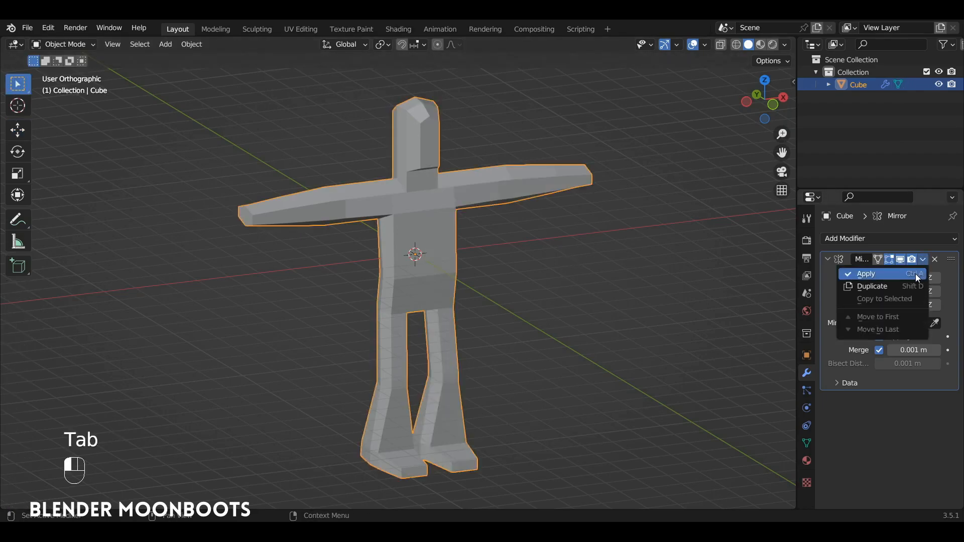
pyautogui.click(915, 273)
# Switch to front view and add an armature to the scene
pyautogui.keyDown('alt'); pyautogui.moveTo(446, 275); pyautogui.dragTo(453, 245, button='middle'); pyautogui.keyUp('alt')
pyautogui.press('KP_1')
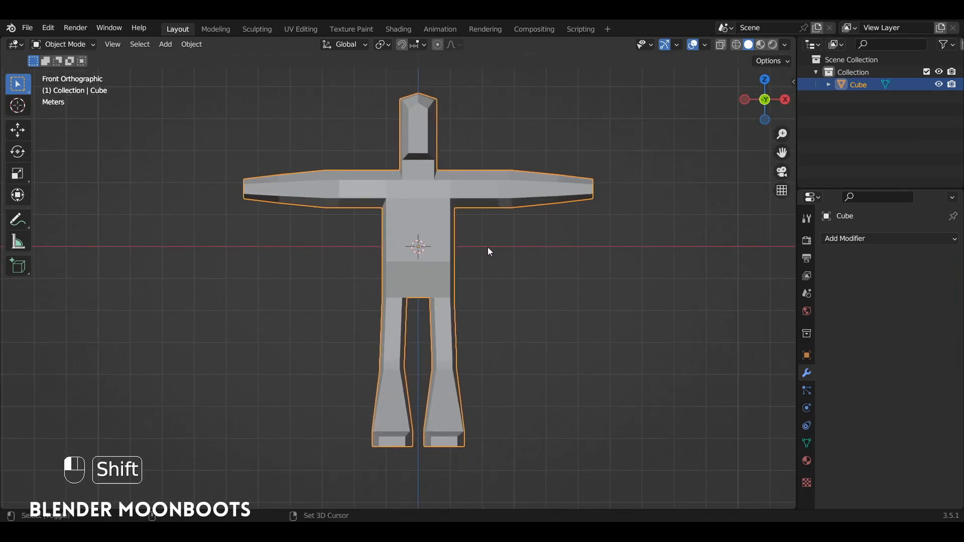
pyautogui.hotkey('shift', 'a')
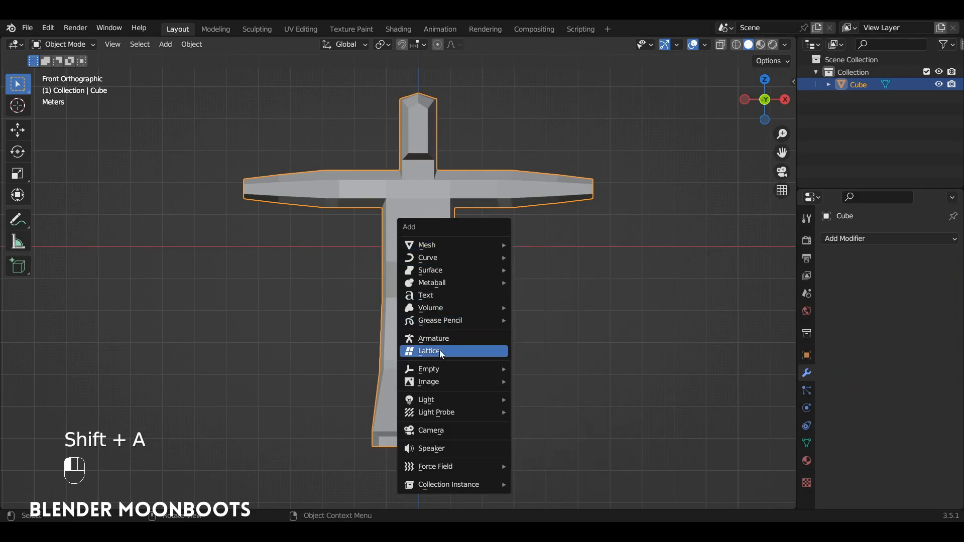
pyautogui.click(455, 338)
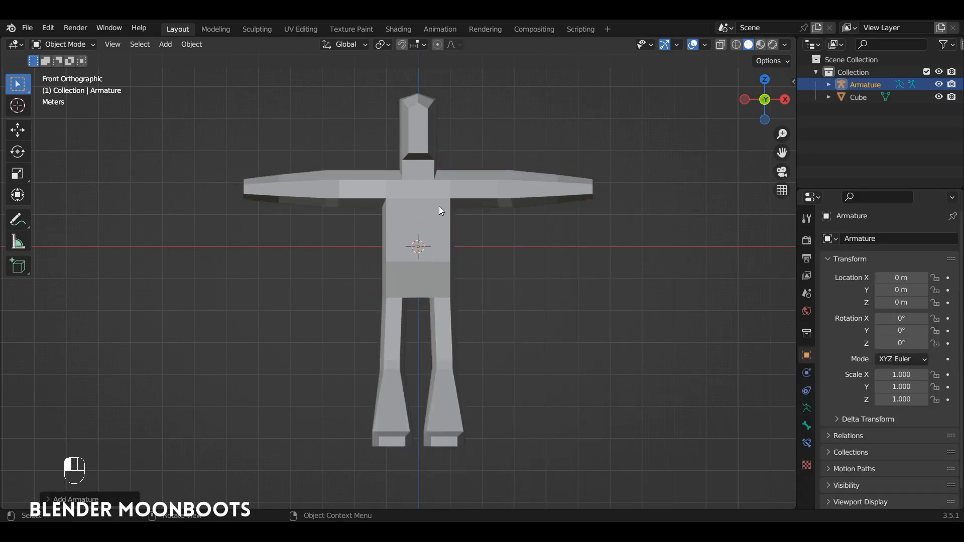
# Set the armature's viewport display to In Front and return to front view
pyautogui.keyDown('alt'); pyautogui.moveTo(438, 207); pyautogui.dragTo(698, 295); pyautogui.keyUp('alt')
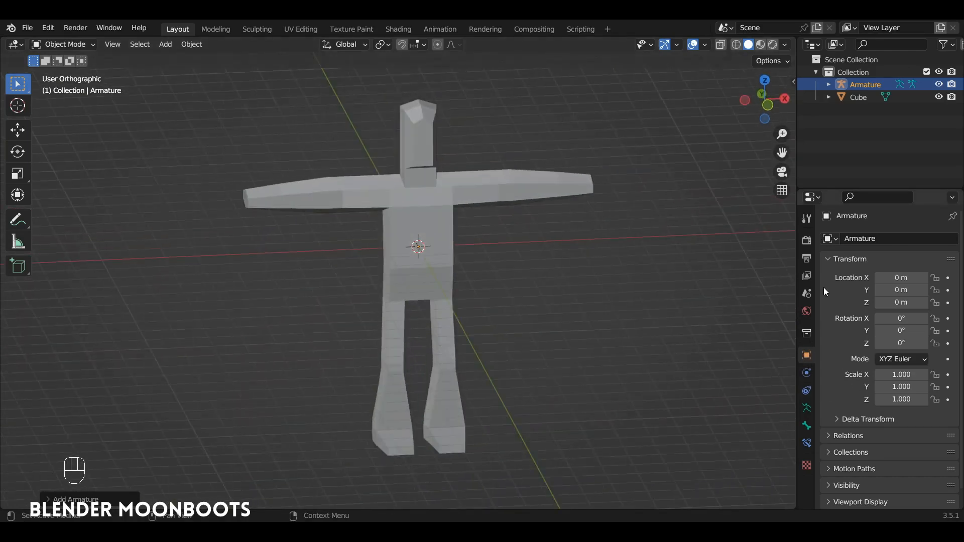
pyautogui.click(833, 256)
pyautogui.click(827, 342)
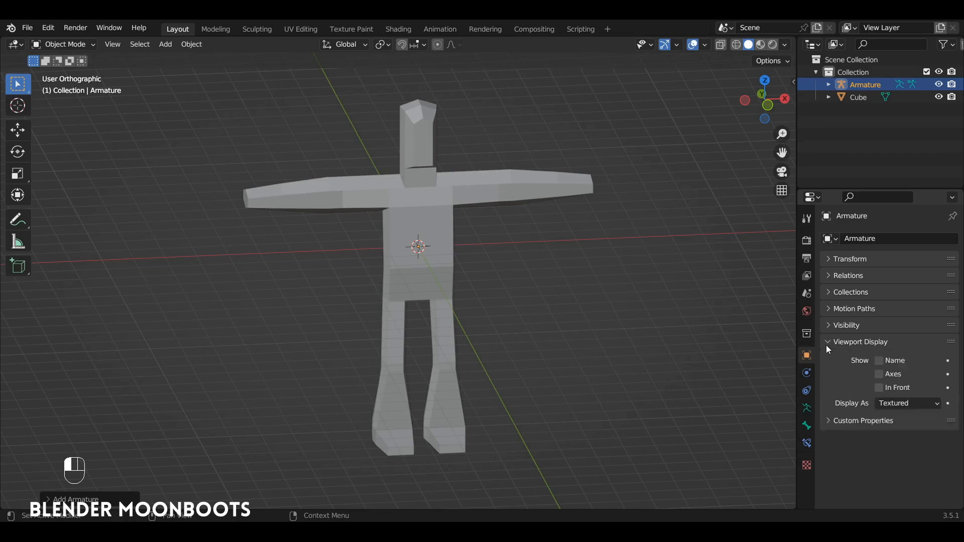
pyautogui.moveTo(415, 224)
pyautogui.keyDown('alt'); pyautogui.mouseDown()
pyautogui.moveTo(362, 223)
pyautogui.moveTo(427, 213)
pyautogui.mouseUp(); pyautogui.keyUp('alt')
pyautogui.press('KP_1')
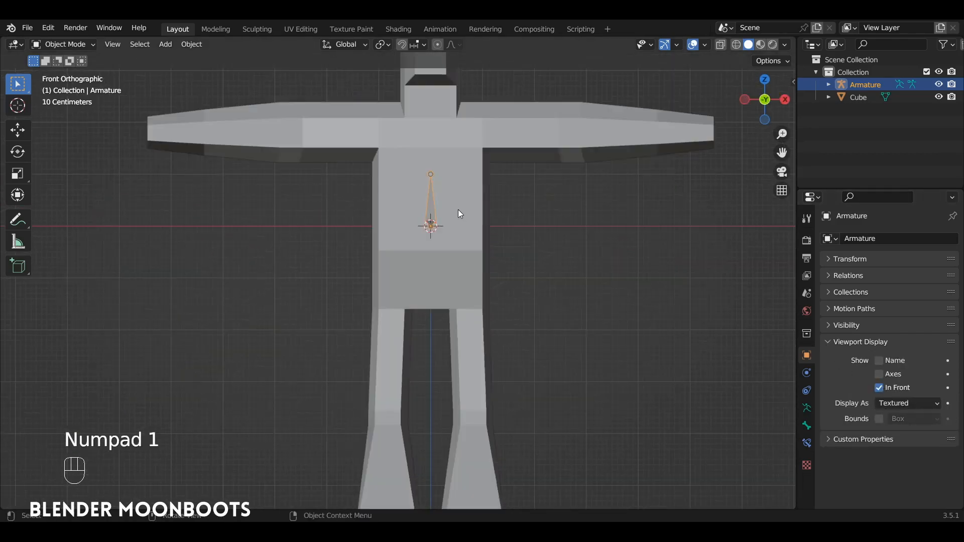
# Edit the armature, moving its bone down to the base of the pelvis and lowering its tip to the waist loop
pyautogui.press('Tab')
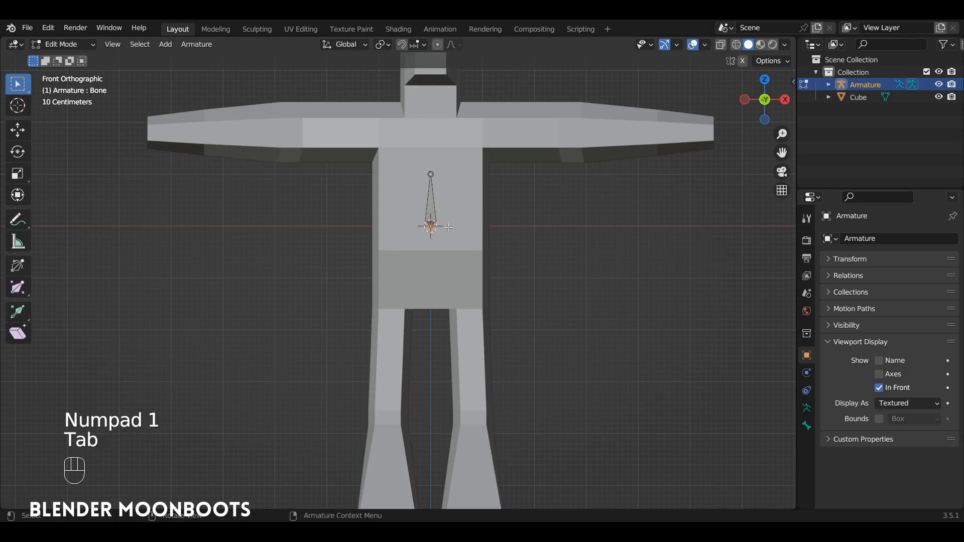
pyautogui.hotkey('shift', 'space')
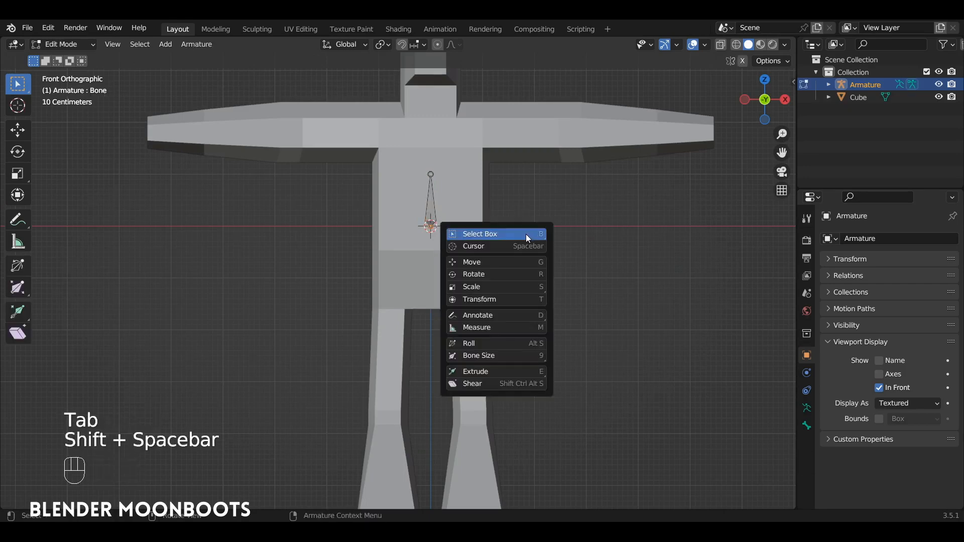
pyautogui.click(481, 263)
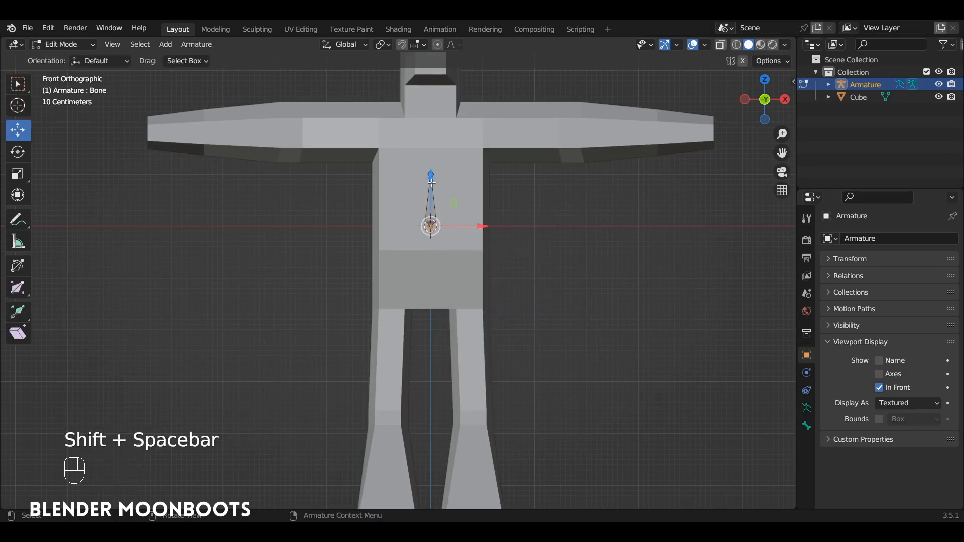
pyautogui.moveTo(431, 183); pyautogui.dragTo(432, 257)
pyautogui.keyDown('ctrl'); pyautogui.keyDown('alt'); pyautogui.moveTo(433, 175); pyautogui.dragTo(448, 227); pyautogui.keyUp('alt'); pyautogui.keyUp('ctrl')
pyautogui.click(447, 225)
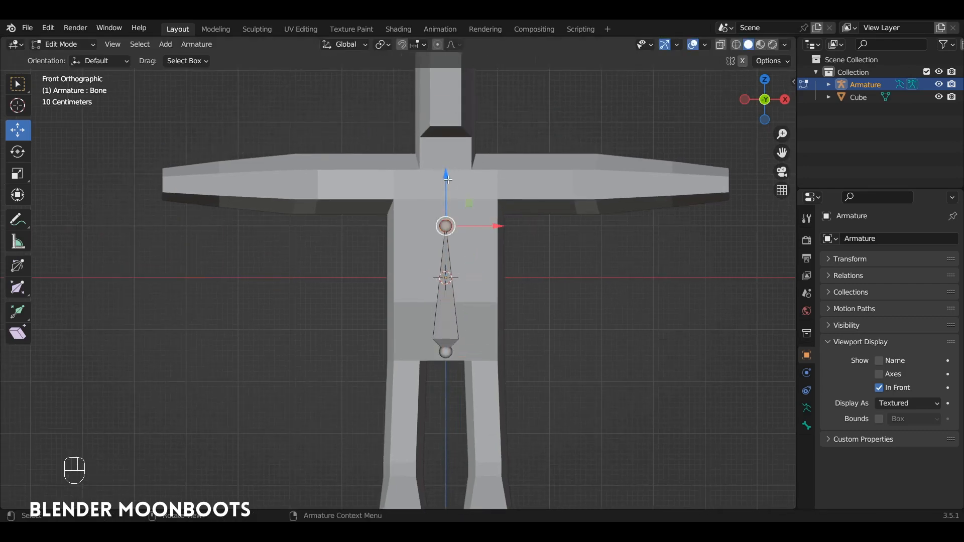
pyautogui.moveTo(447, 179); pyautogui.dragTo(527, 188)
# Select the body mesh in Object Mode and enable the wireframe overlay in the viewport
pyautogui.press('Tab')
pyautogui.click(491, 199)
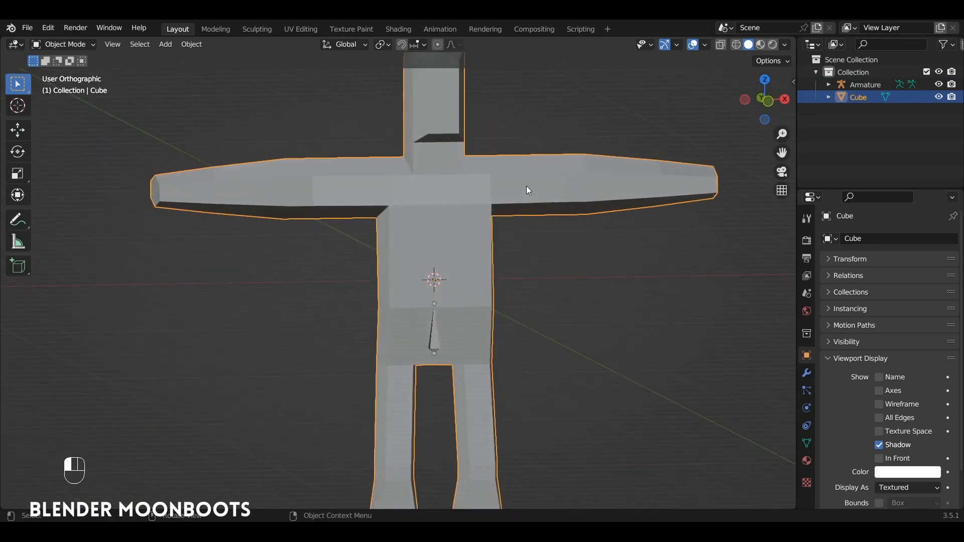
pyautogui.click(705, 45)
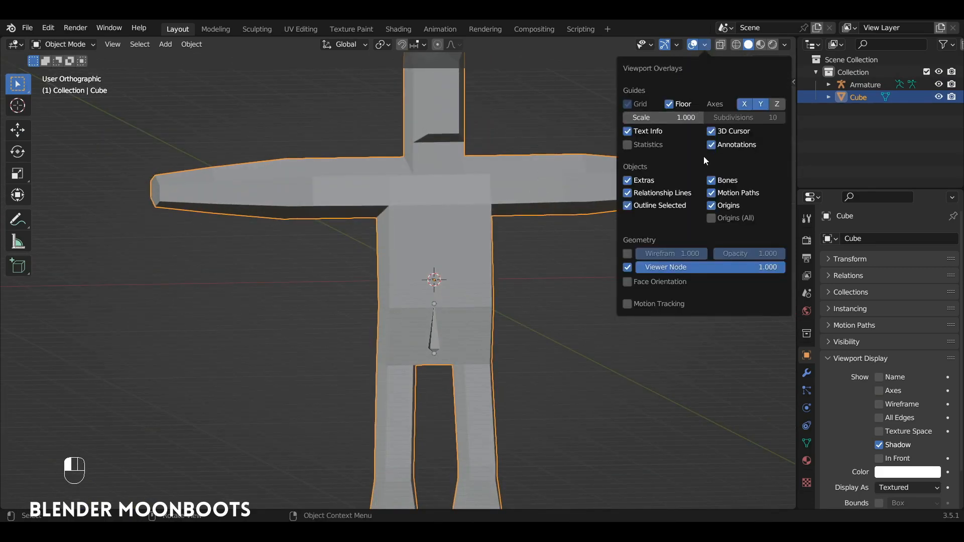
pyautogui.click(626, 255)
pyautogui.keyDown('alt'); pyautogui.moveTo(578, 249); pyautogui.dragTo(457, 312); pyautogui.keyUp('alt')
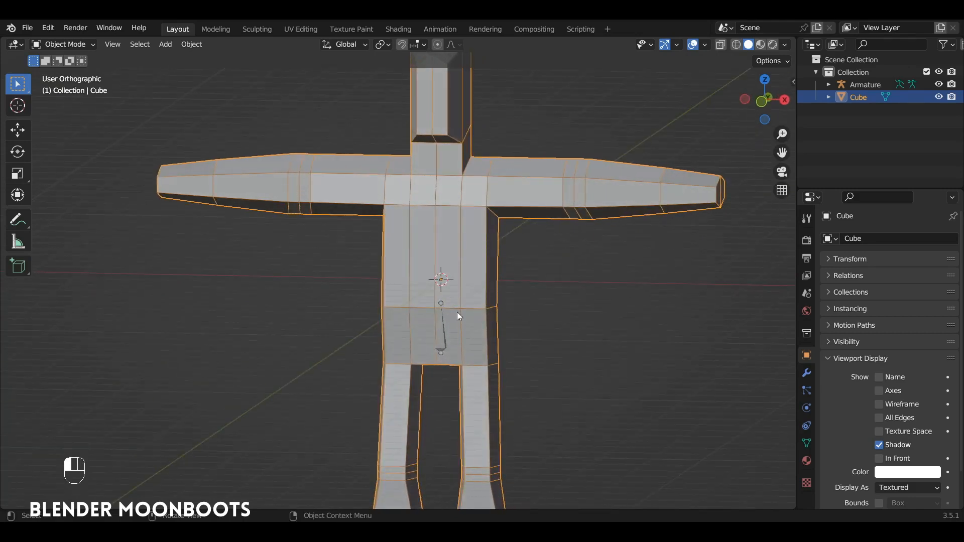
# Edit the armature in front view and extrude a spine bone straight up from the pelvis bone's tip to the base of the neck
pyautogui.click(440, 326)
pyautogui.press('Tab')
pyautogui.press('KP_1')
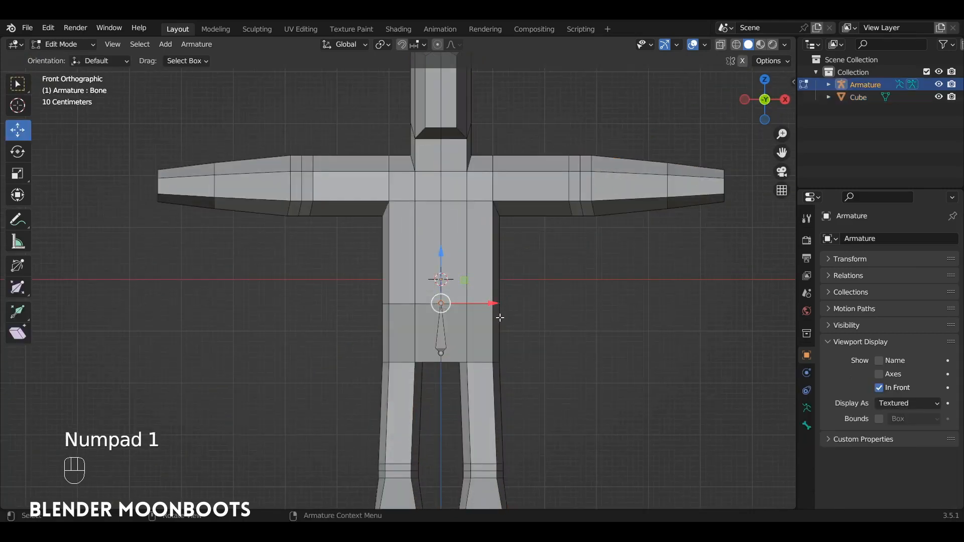
pyautogui.press('e')
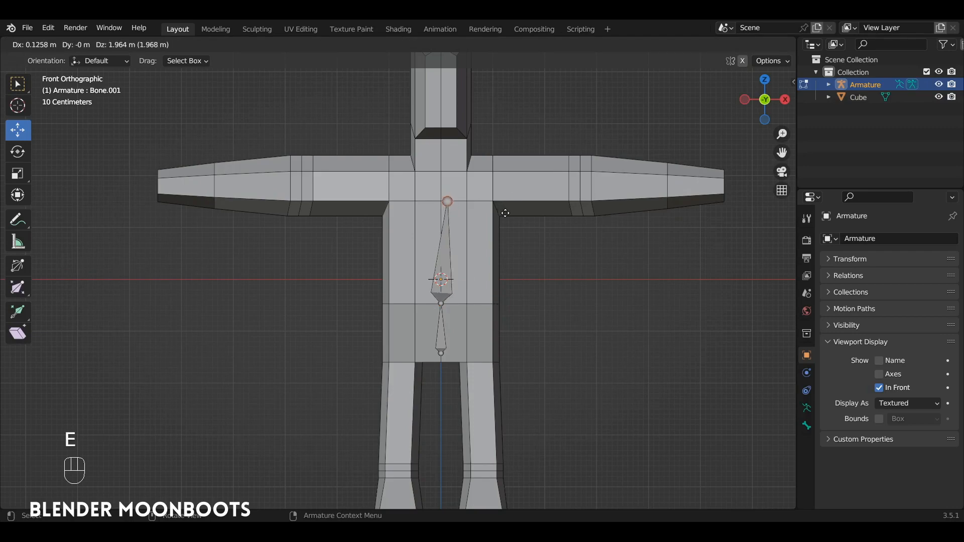
pyautogui.middleClick(505, 196)
pyautogui.click(505, 183)
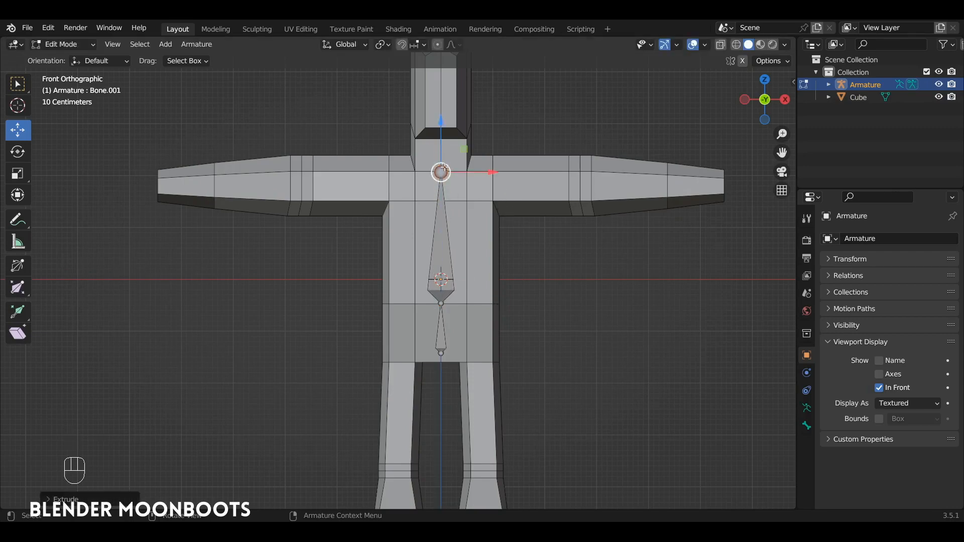
# Extrude a neck bone up along Z to the bottom of the head, and a head bone from there to the top
pyautogui.keyDown('ctrl'); pyautogui.keyDown('alt'); pyautogui.moveTo(505, 183); pyautogui.dragTo(501, 254, button='middle'); pyautogui.keyUp('alt'); pyautogui.keyUp('ctrl')
pyautogui.press('e')
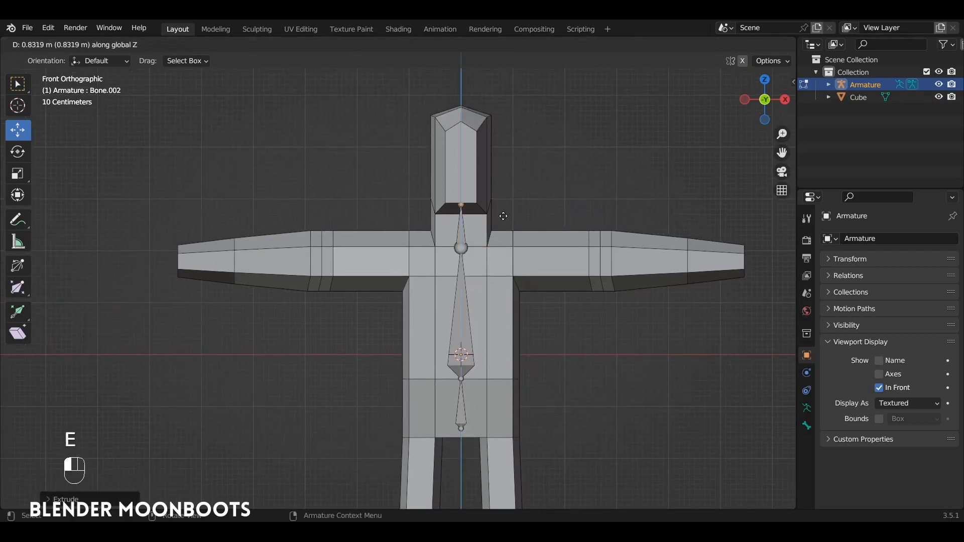
pyautogui.click(505, 224)
pyautogui.press('e')
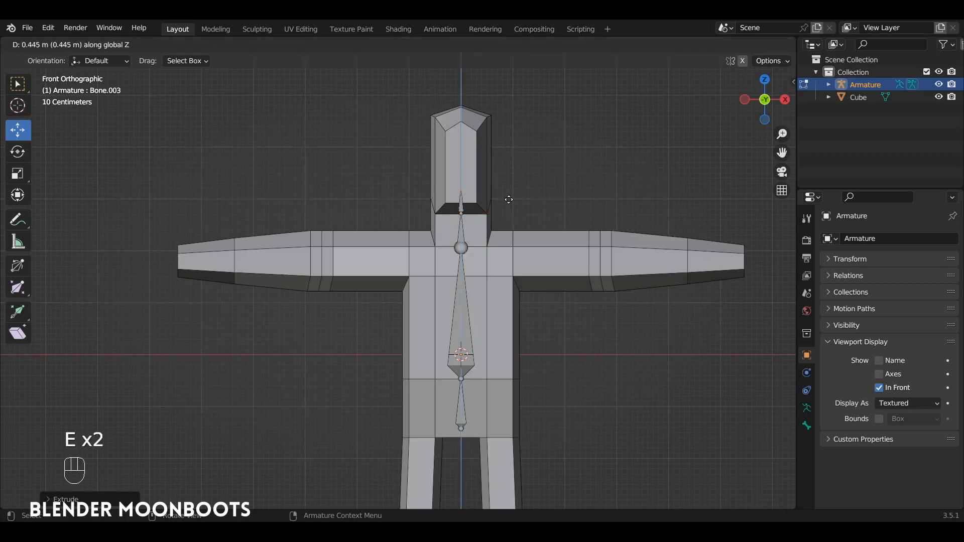
pyautogui.click(517, 137)
pyautogui.keyDown('alt'); pyautogui.moveTo(510, 206); pyautogui.dragTo(424, 172); pyautogui.keyUp('alt')
pyautogui.press('KP_1')
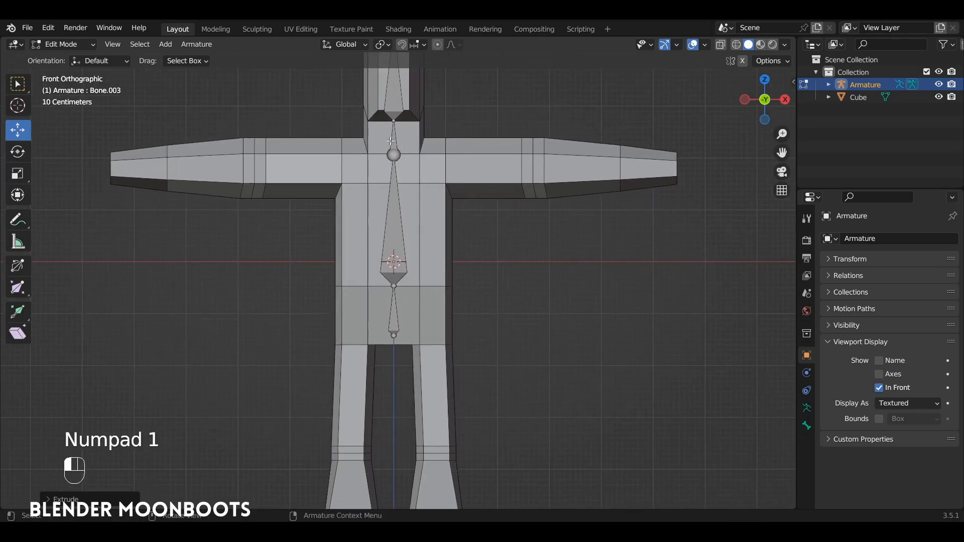
# Duplicate the neck bone, place the copy above the +X shoulder, and rotate it to lie horizontally
pyautogui.click(391, 141)
pyautogui.keyDown('ctrl'); pyautogui.keyDown('alt'); pyautogui.moveTo(391, 142); pyautogui.dragTo(401, 173); pyautogui.keyUp('alt'); pyautogui.keyUp('ctrl')
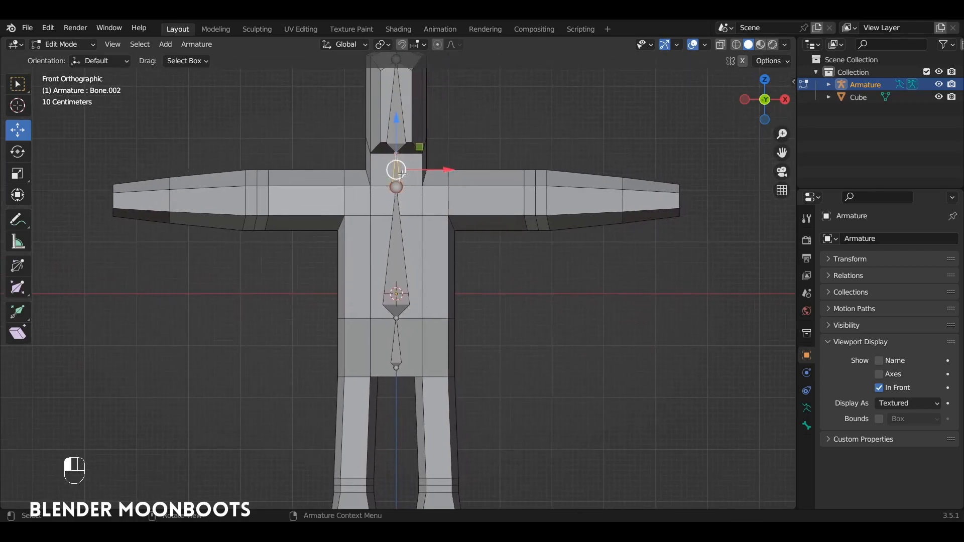
pyautogui.hotkey('shift', 'd')
pyautogui.click(499, 139)
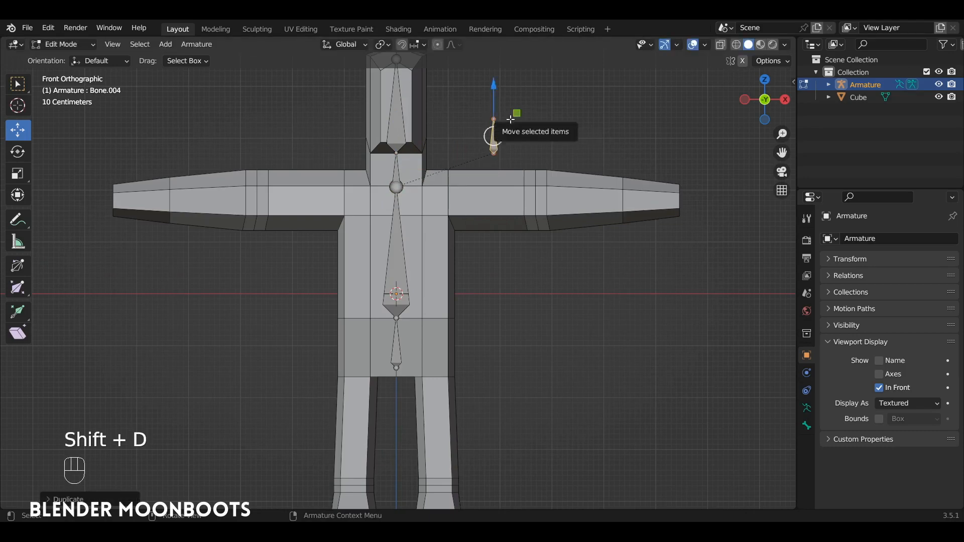
pyautogui.press('r')
pyautogui.click(510, 119)
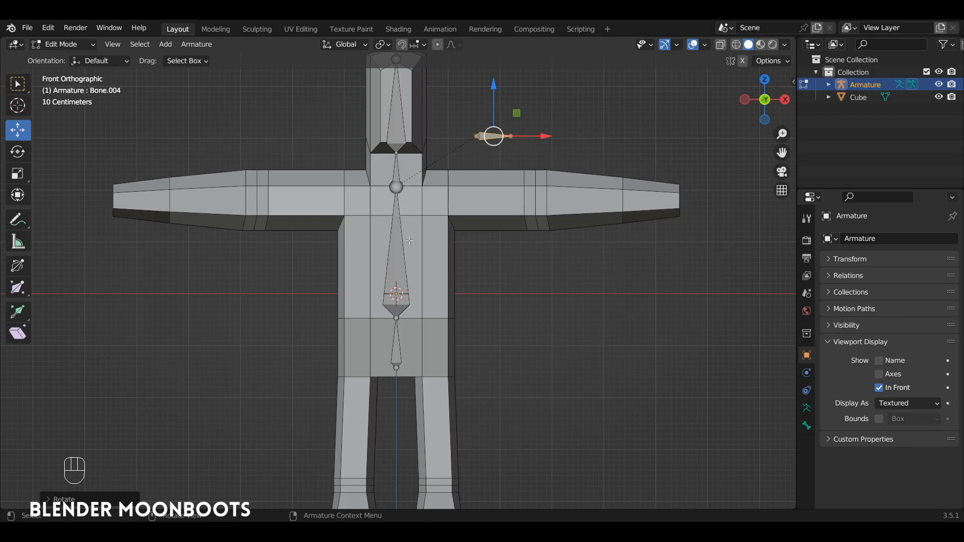
# Move the duplicated bone into the +X shoulder and stretch its tip along X to the elbow loops
pyautogui.press('g')
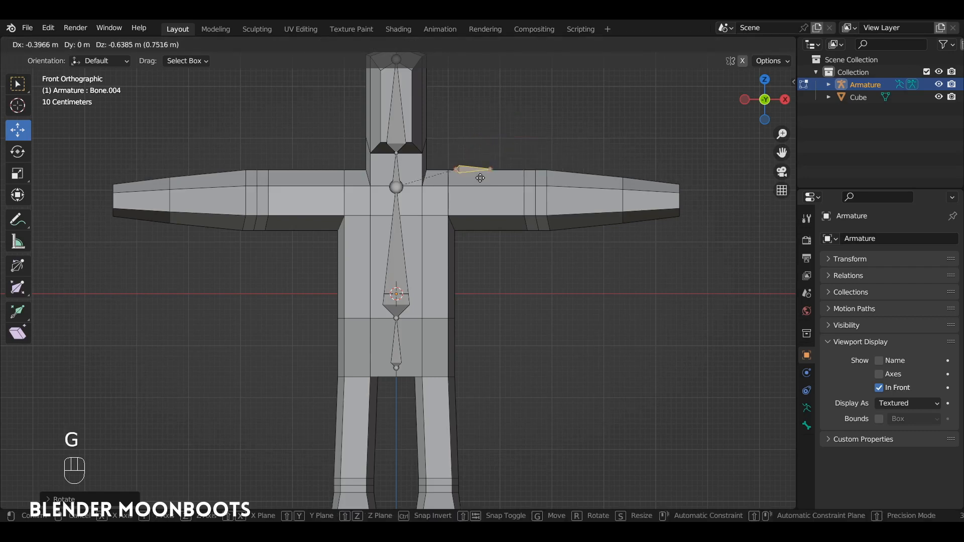
pyautogui.click(472, 204)
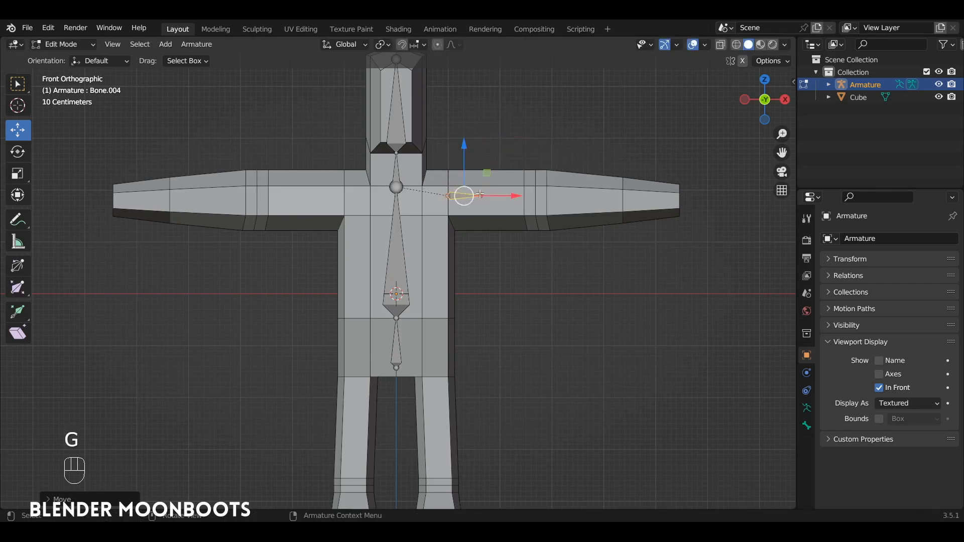
pyautogui.moveTo(479, 195); pyautogui.dragTo(594, 200)
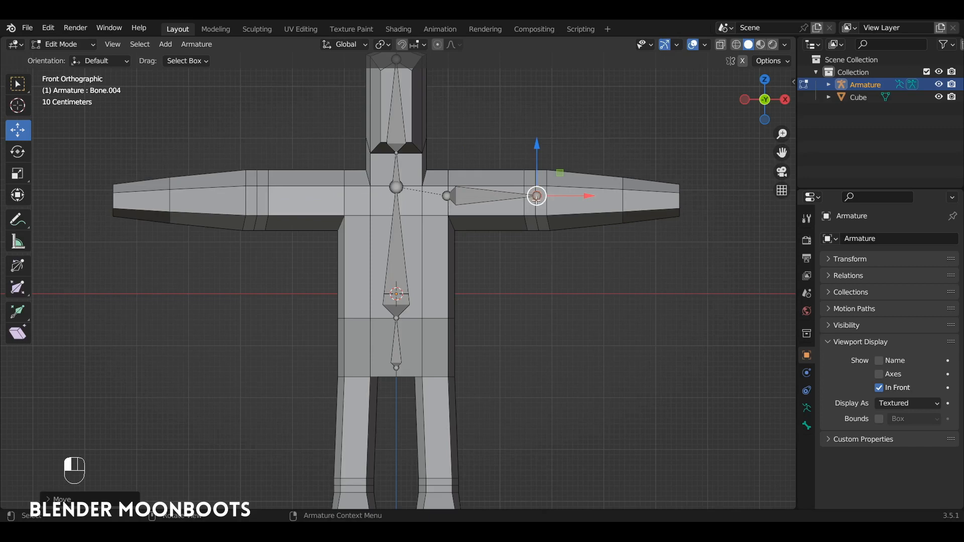
# Extrude a forearm bone along X from the elbow to the wrist loop, and a hand bone from there to the arm's end
pyautogui.press('e')
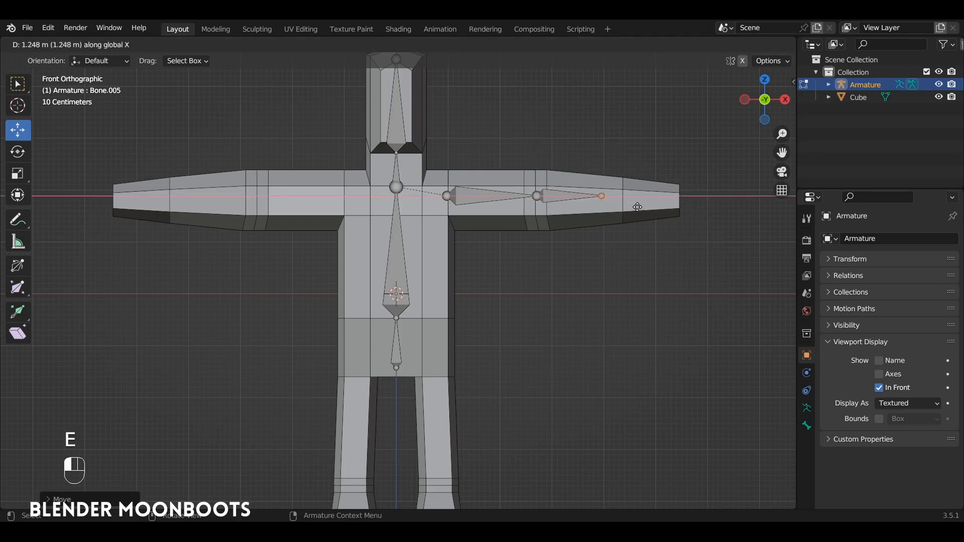
pyautogui.click(655, 209)
pyautogui.press('e')
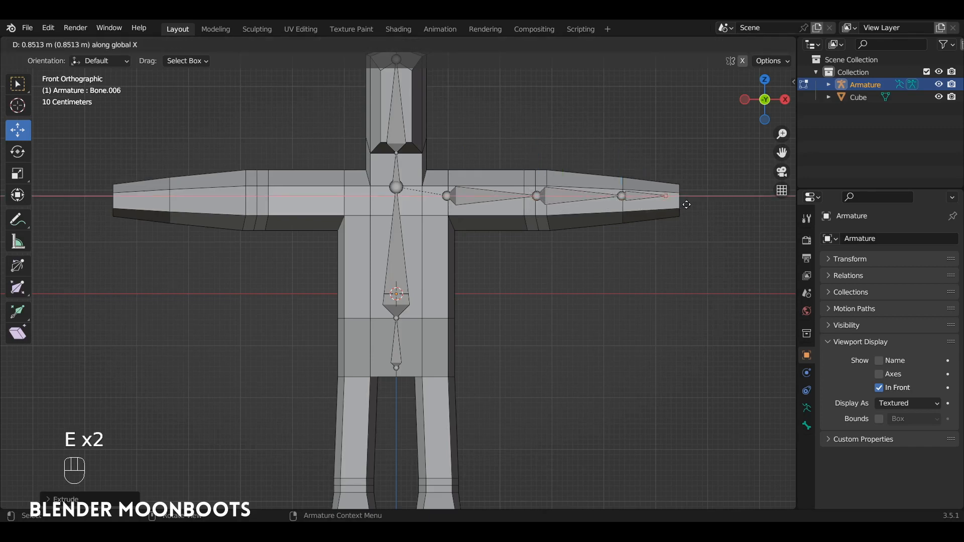
pyautogui.click(698, 206)
# Edit the body mesh and bevel the +X arm's wrist edge loop with 2 segments
pyautogui.press('Tab')
pyautogui.click(630, 210)
pyautogui.press('Tab')
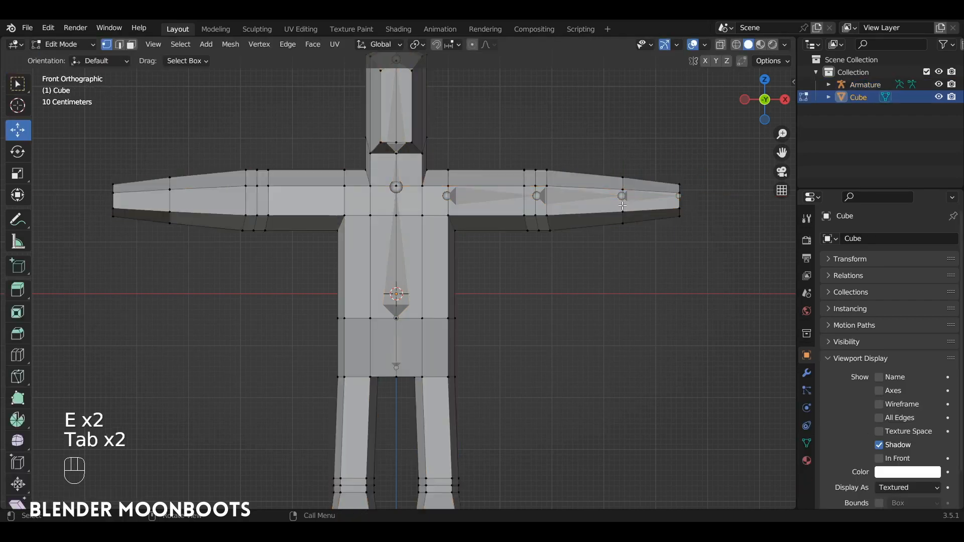
pyautogui.keyDown('alt'); pyautogui.click(624, 209); pyautogui.keyUp('alt')
pyautogui.hotkey('ctrl', 'b')
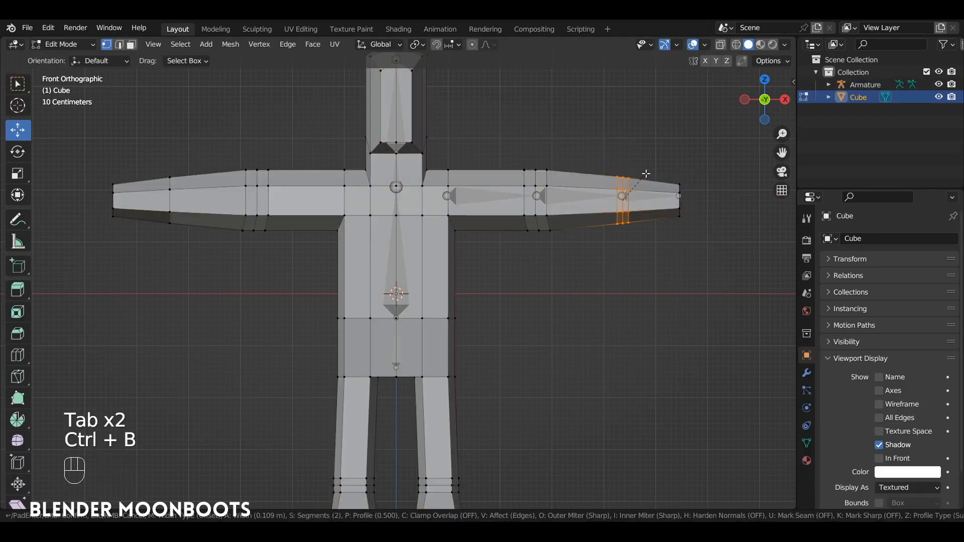
pyautogui.click(637, 175)
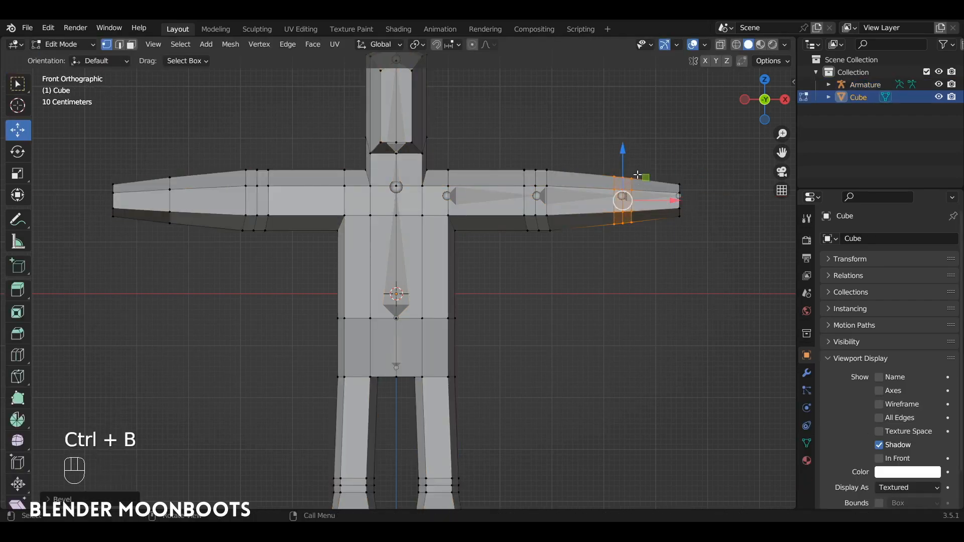
# Bevel the opposite arm's wrist edge loop with 2 segments to match
pyautogui.keyDown('alt'); pyautogui.click(173, 193); pyautogui.keyUp('alt')
pyautogui.hotkey('ctrl', 'b')
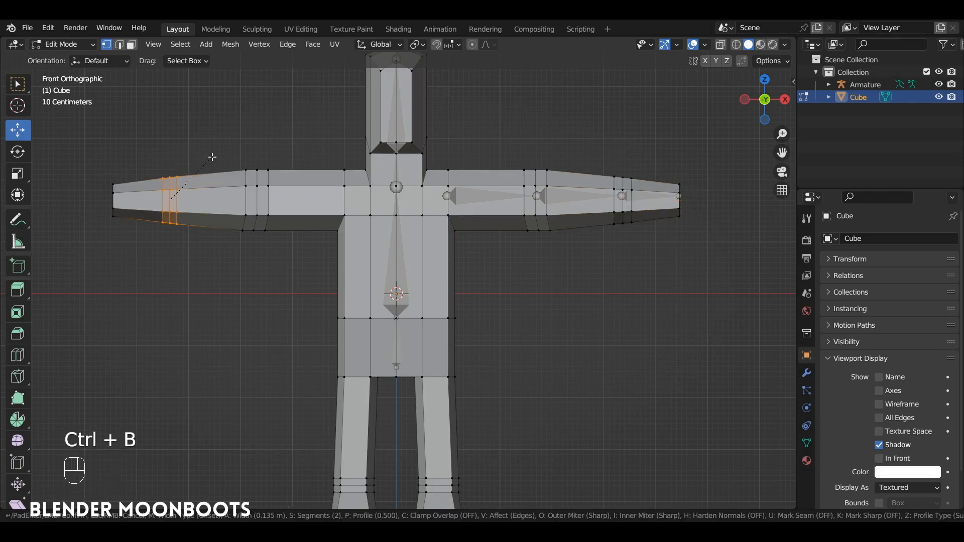
pyautogui.click(214, 158)
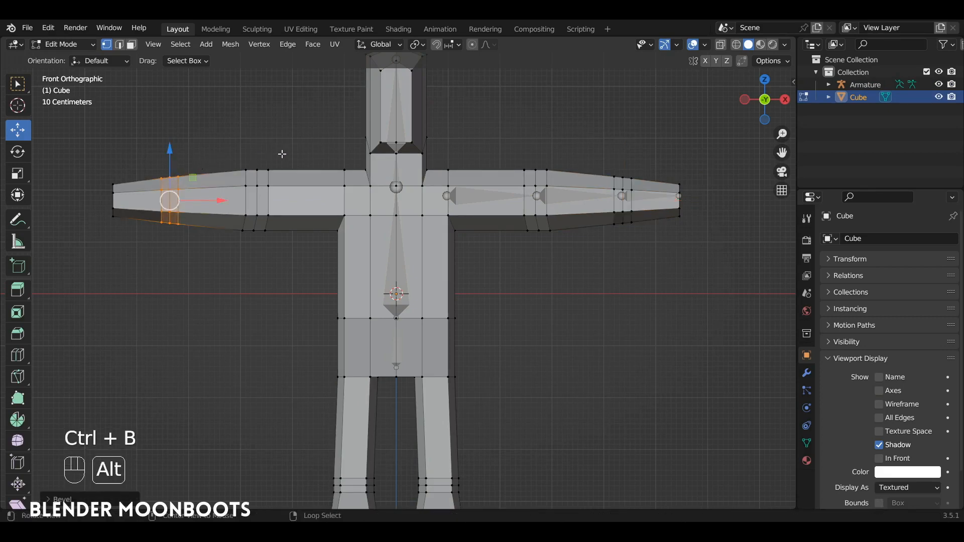
pyautogui.keyDown('ctrl'); pyautogui.keyDown('alt'); pyautogui.moveTo(281, 155); pyautogui.dragTo(319, 169); pyautogui.keyUp('alt'); pyautogui.keyUp('ctrl')
pyautogui.keyDown('alt'); pyautogui.keyDown('shift'); pyautogui.moveTo(318, 170); pyautogui.dragTo(320, 161); pyautogui.keyUp('shift'); pyautogui.keyUp('alt')
pyautogui.scroll(1, 269, 180)
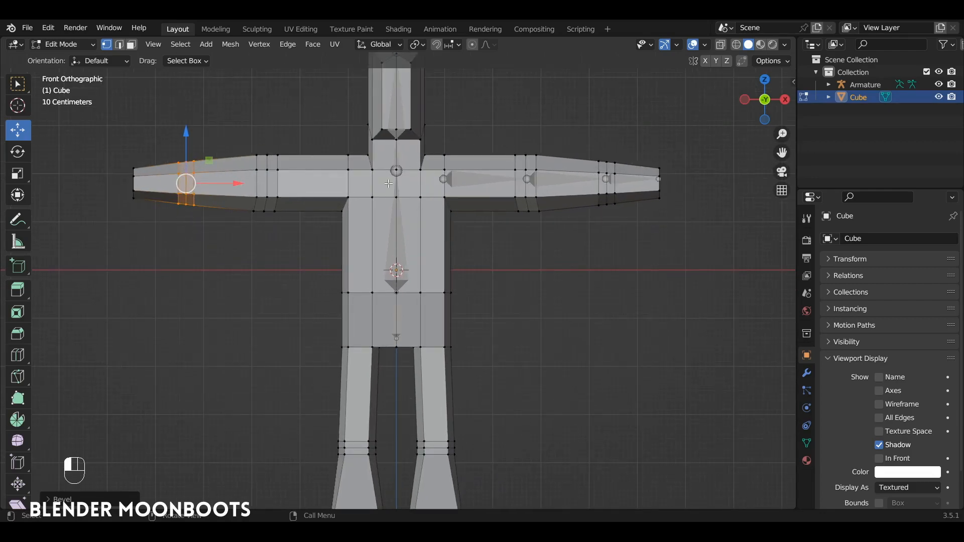
# Symmetrize the entire body mesh from +X to -X and leave mesh editing
pyautogui.press('a')
pyautogui.click(231, 44)
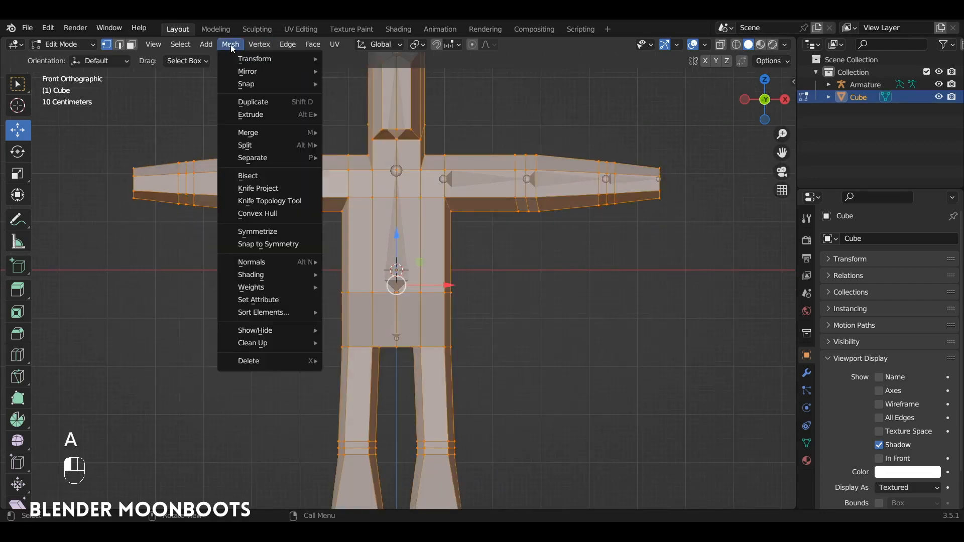
pyautogui.click(274, 232)
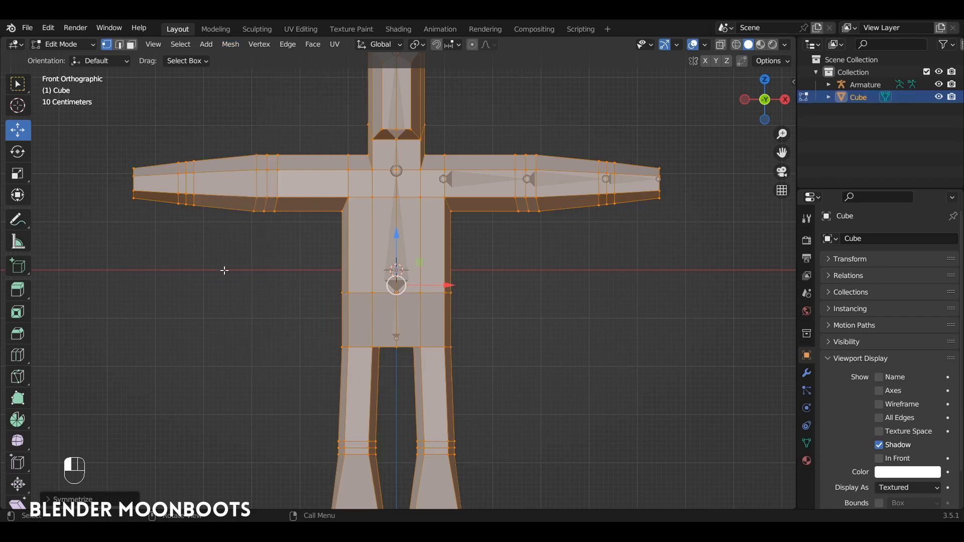
pyautogui.click(121, 498)
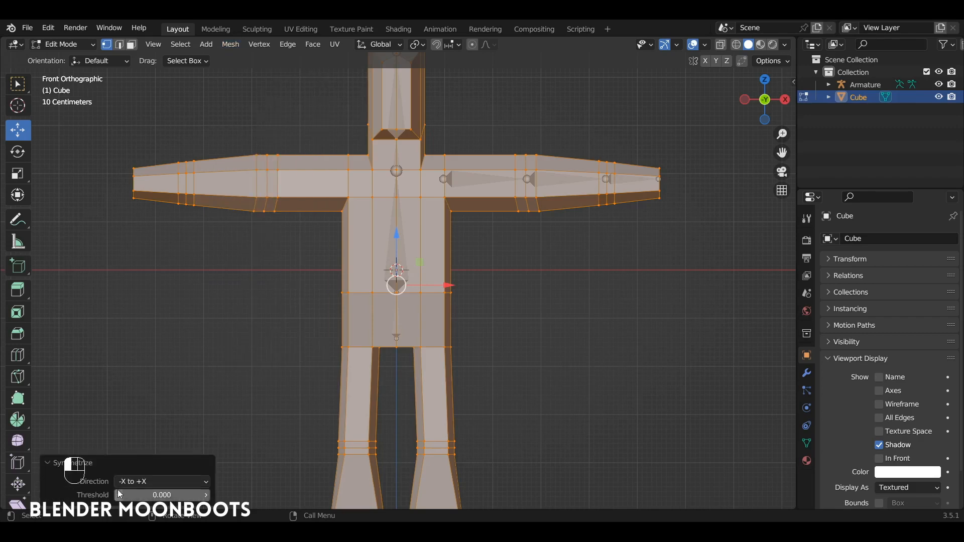
pyautogui.click(144, 481)
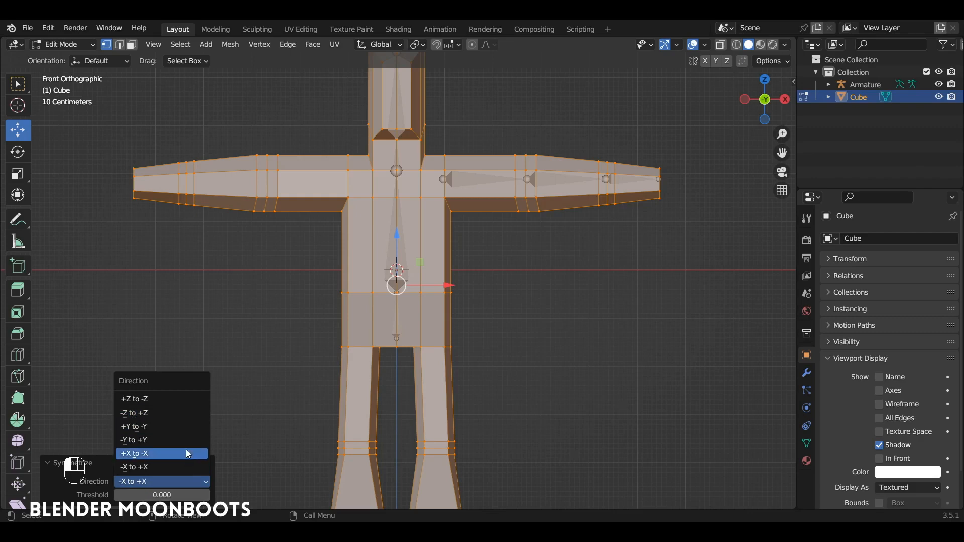
pyautogui.click(188, 453)
pyautogui.press('Tab')
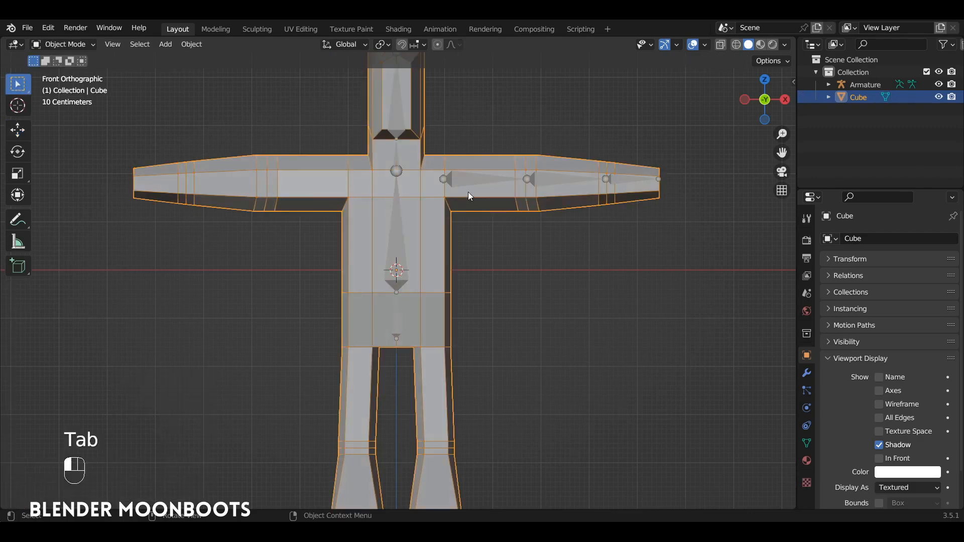
# Edit the armature, duplicate the spine bone into the +X hip and stretch its tip down to the knee loops
pyautogui.click(476, 178)
pyautogui.press('Tab')
pyautogui.keyDown('alt'); pyautogui.moveTo(554, 182); pyautogui.dragTo(477, 171); pyautogui.keyUp('alt')
pyautogui.click(475, 170)
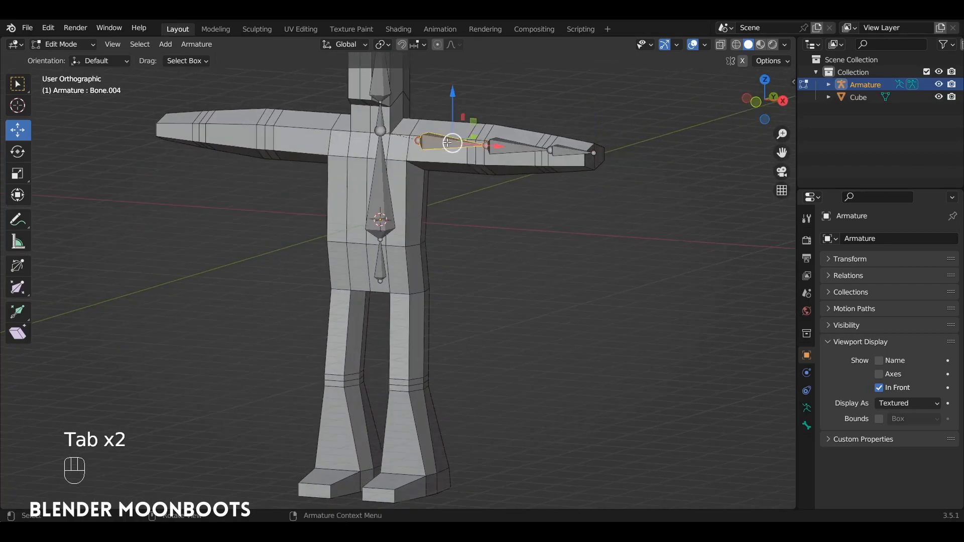
pyautogui.press('KP_1')
pyautogui.click(375, 216)
pyautogui.keyDown('ctrl'); pyautogui.keyDown('alt'); pyautogui.moveTo(377, 213); pyautogui.dragTo(386, 195); pyautogui.keyUp('alt'); pyautogui.keyUp('ctrl')
pyautogui.hotkey('shift', 'd')
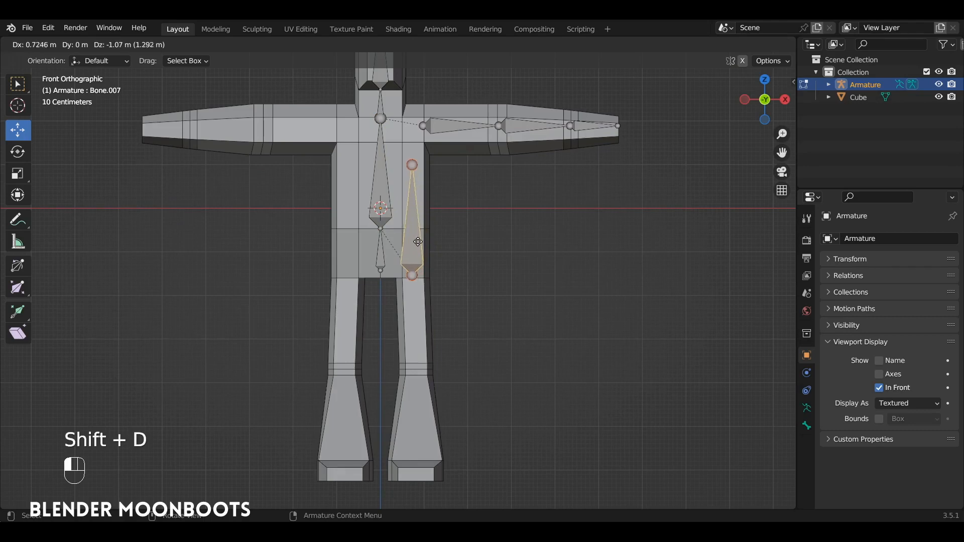
pyautogui.click(418, 232)
pyautogui.moveTo(413, 114); pyautogui.dragTo(415, 324)
# Extrude a shin bone from the knee about 2.32 m down along Z into the foot
pyautogui.keyDown('ctrl'); pyautogui.keyDown('alt'); pyautogui.moveTo(433, 316); pyautogui.dragTo(462, 167); pyautogui.keyUp('alt'); pyautogui.keyUp('ctrl')
pyautogui.press('e')
pyautogui.press('z')
pyautogui.click(463, 330)
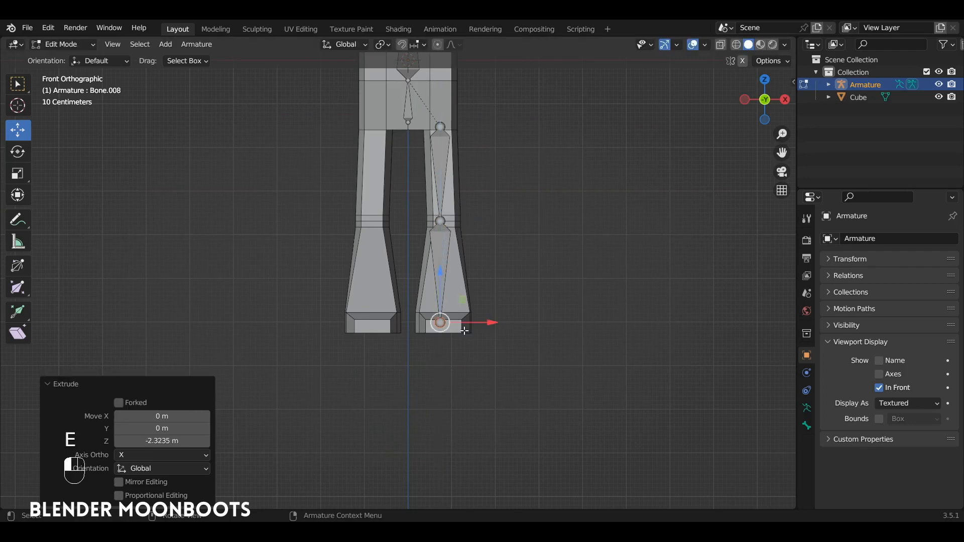
# Extrude a foot bone from the ankle about 1.44 m along -Y towards the toes
pyautogui.press('KP_3')
pyautogui.press('e')
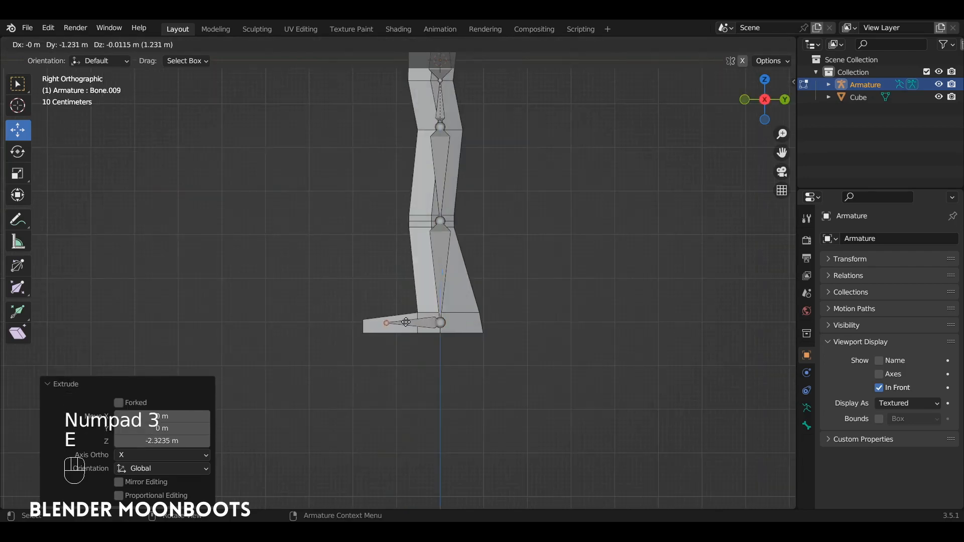
pyautogui.press('y')
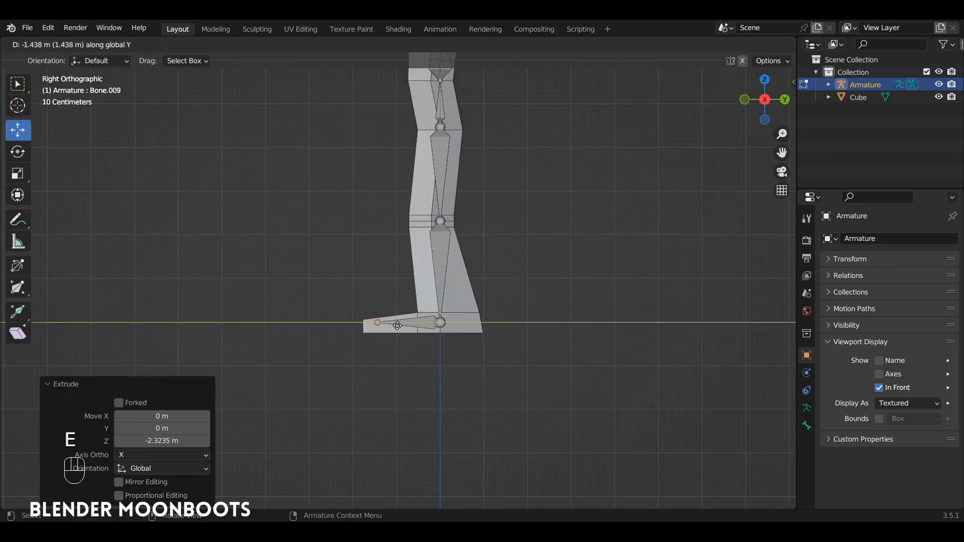
pyautogui.click(398, 326)
# Move the knee joint about 0.34 m forward along -Y in side view
pyautogui.keyDown('alt'); pyautogui.moveTo(433, 277); pyautogui.dragTo(473, 272); pyautogui.keyUp('alt')
pyautogui.keyDown('alt'); pyautogui.keyDown('shift'); pyautogui.moveTo(484, 160); pyautogui.dragTo(468, 313); pyautogui.keyUp('shift'); pyautogui.keyUp('alt')
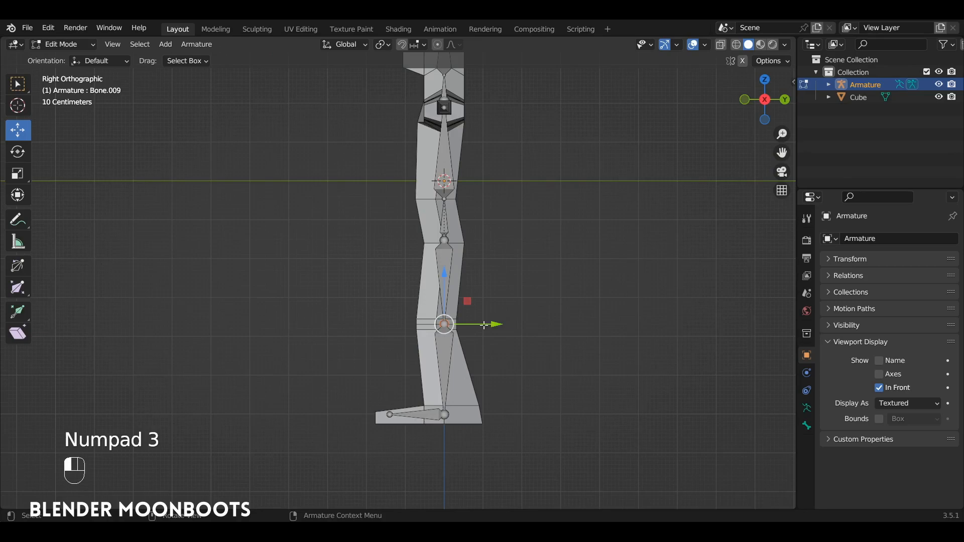
pyautogui.moveTo(484, 326); pyautogui.dragTo(470, 325)
# Move the elbow joint slightly backward along +Y in top view so the arm bones have a bend
pyautogui.keyDown('alt'); pyautogui.moveTo(471, 325); pyautogui.dragTo(561, 344); pyautogui.keyUp('alt')
pyautogui.keyDown('alt'); pyautogui.moveTo(465, 295); pyautogui.dragTo(456, 304); pyautogui.keyUp('alt')
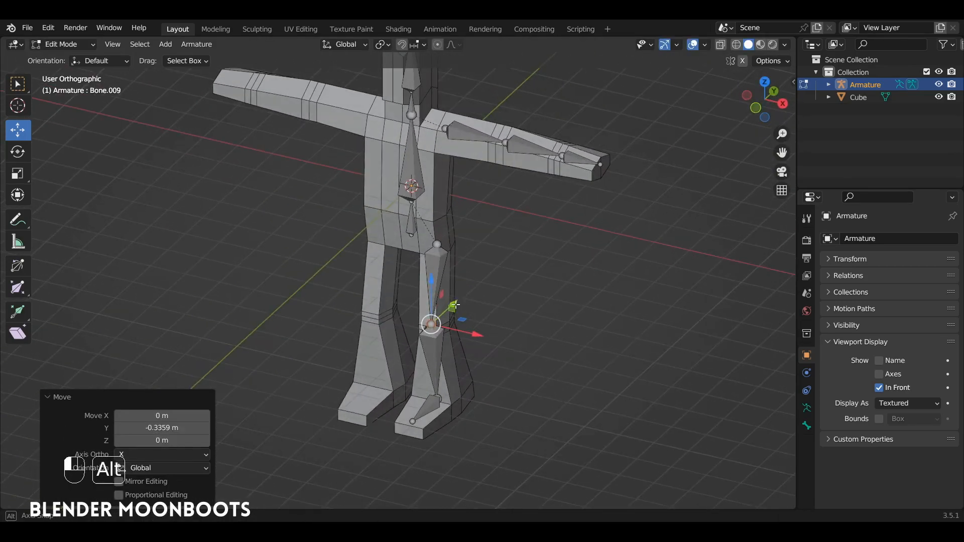
pyautogui.keyDown('ctrl'); pyautogui.keyDown('alt'); pyautogui.moveTo(466, 257); pyautogui.dragTo(477, 313); pyautogui.keyUp('alt'); pyautogui.keyUp('ctrl')
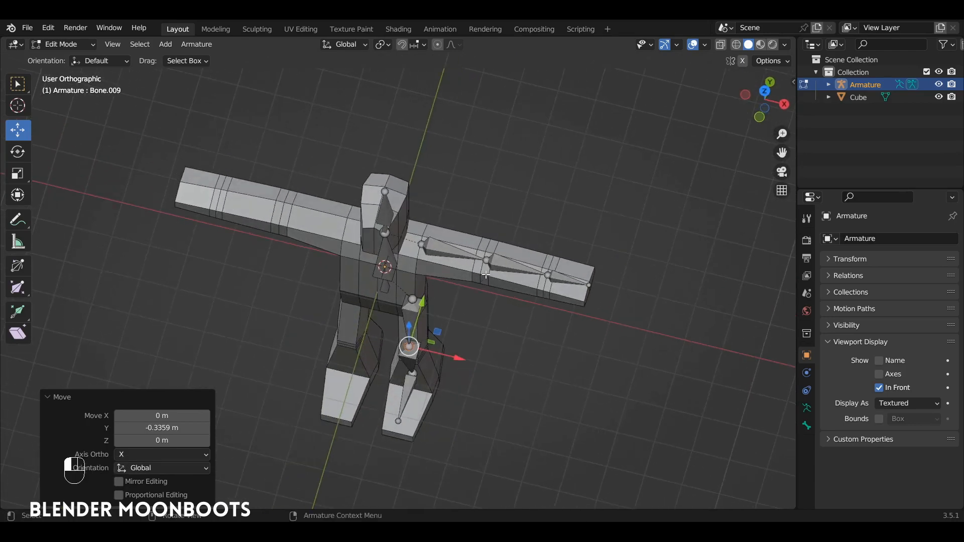
pyautogui.press('KP_7')
pyautogui.click(485, 332)
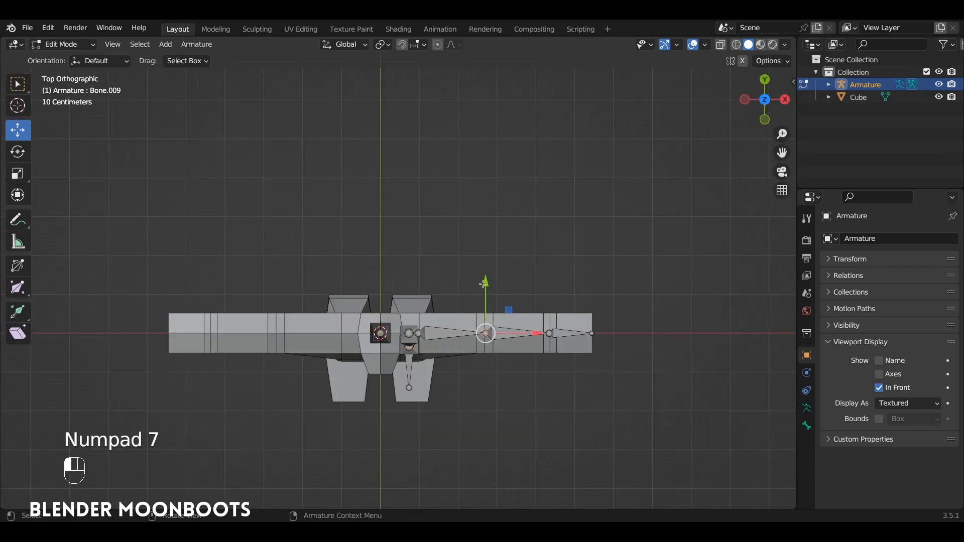
pyautogui.moveTo(486, 287); pyautogui.dragTo(489, 267)
# Rename the upper arm bone as arm1_L
pyautogui.keyDown('alt'); pyautogui.moveTo(481, 253); pyautogui.dragTo(447, 178); pyautogui.keyUp('alt')
pyautogui.keyDown('ctrl'); pyautogui.keyDown('alt'); pyautogui.moveTo(446, 178); pyautogui.dragTo(501, 193); pyautogui.keyUp('alt'); pyautogui.keyUp('ctrl')
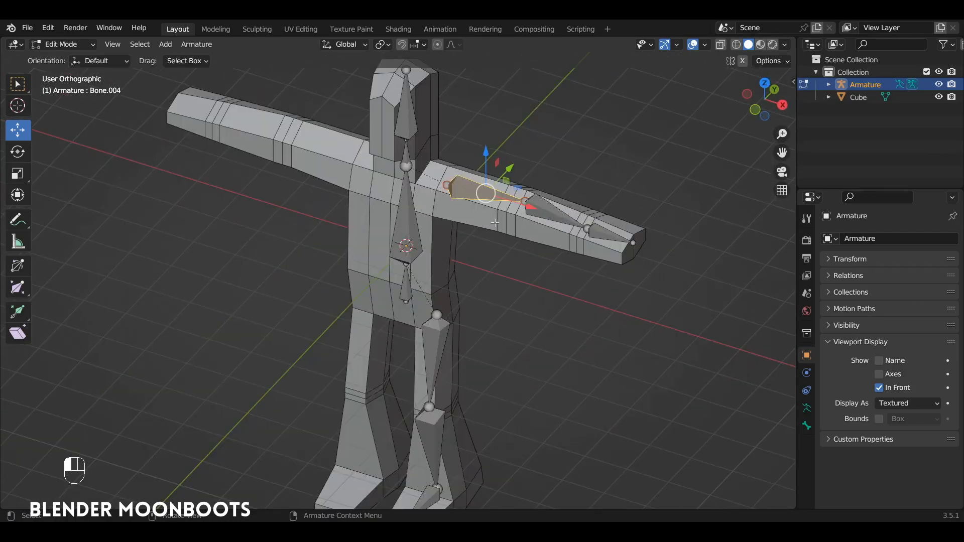
pyautogui.moveTo(494, 223)
pyautogui.keyDown('alt'); pyautogui.keyDown('shift'); pyautogui.mouseDown()
pyautogui.moveTo(503, 166)
pyautogui.moveTo(507, 215)
pyautogui.mouseUp(); pyautogui.keyUp('shift'); pyautogui.keyUp('alt')
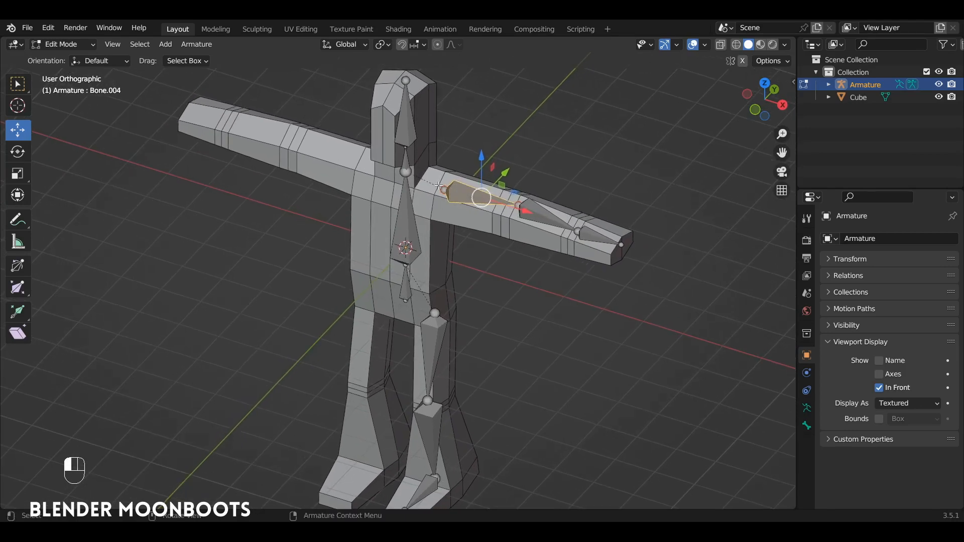
pyautogui.press('F2')
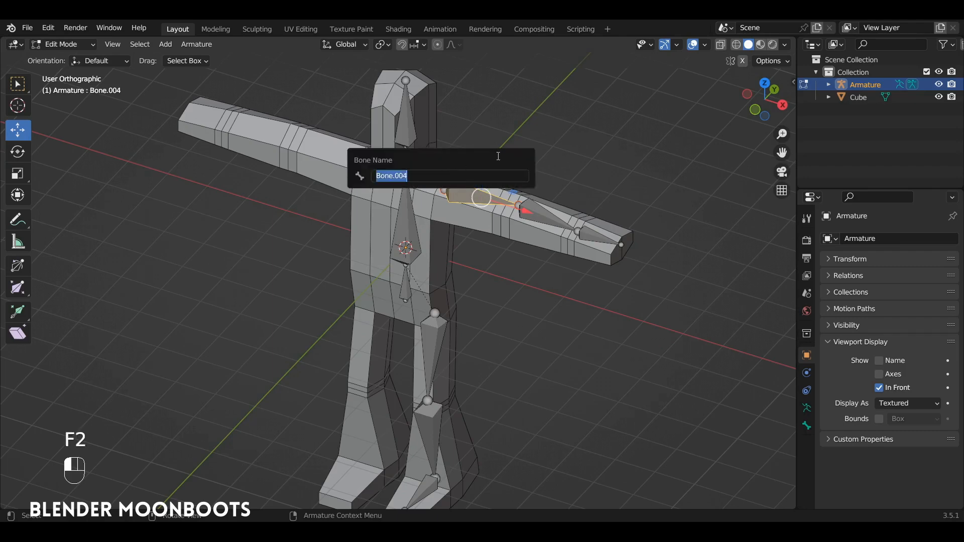
pyautogui.write('arm1_L')
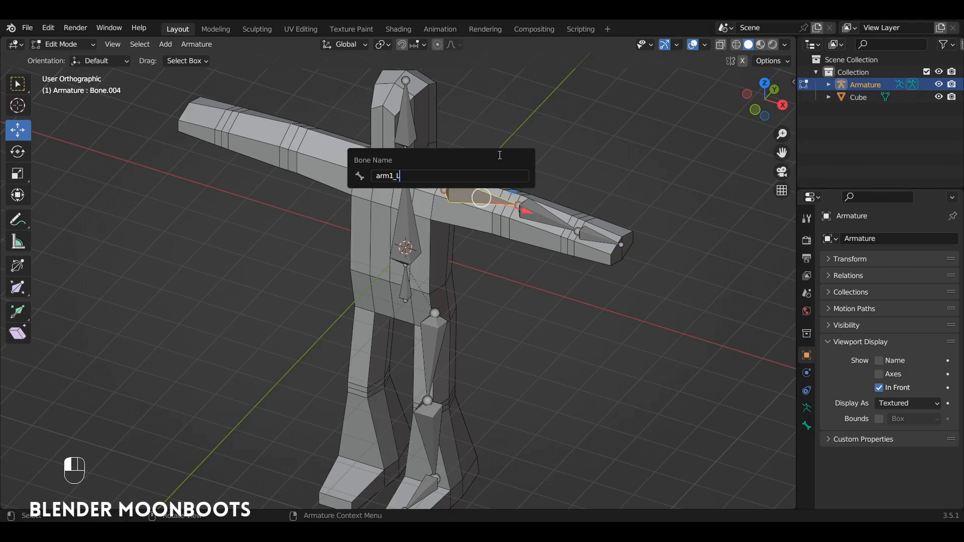
pyautogui.press('Return')
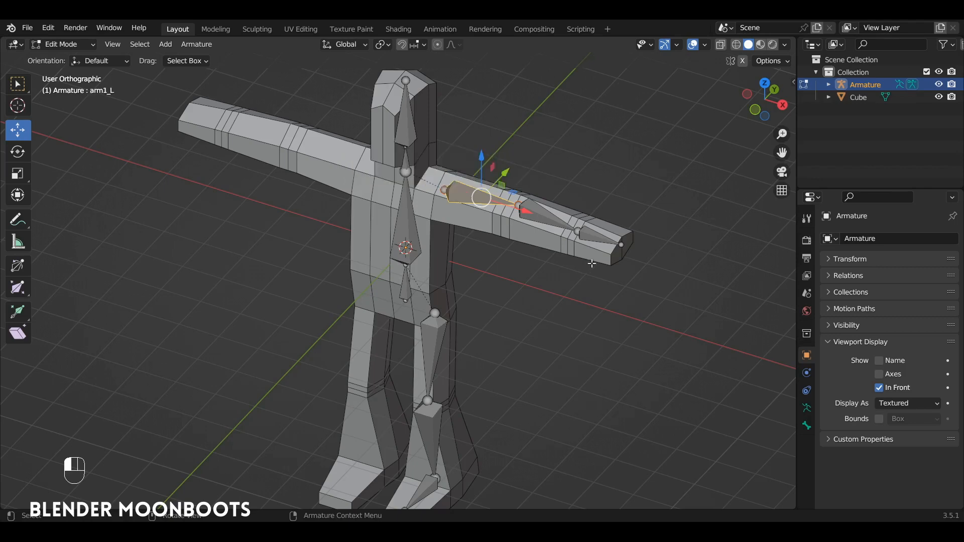
# Rename the forearm bone as arm2_L
pyautogui.click(540, 212)
pyautogui.press('F2')
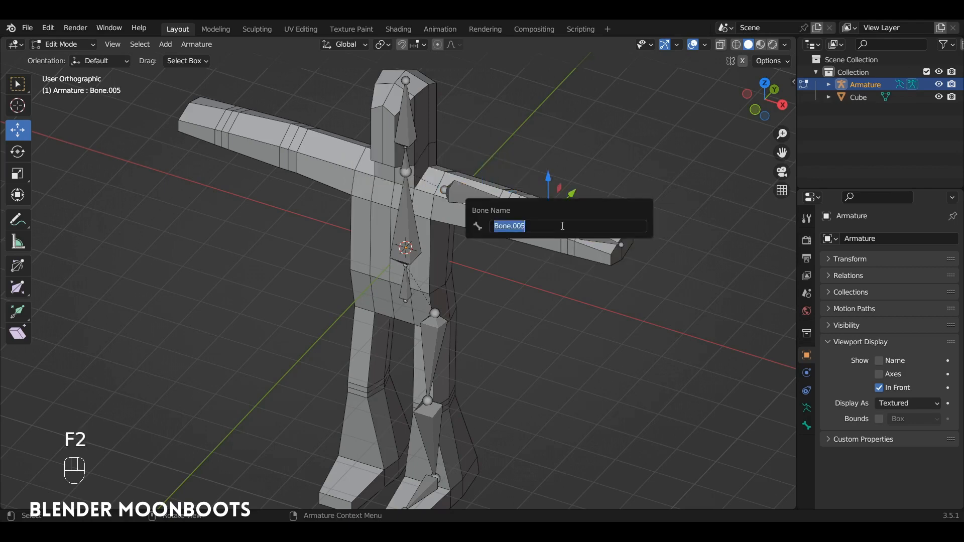
pyautogui.write('arm2_L')
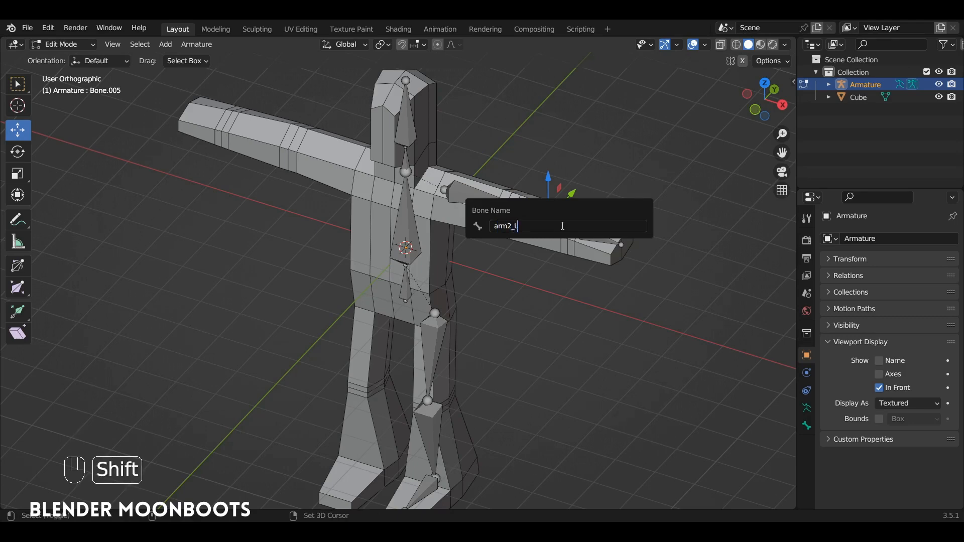
pyautogui.press('Return')
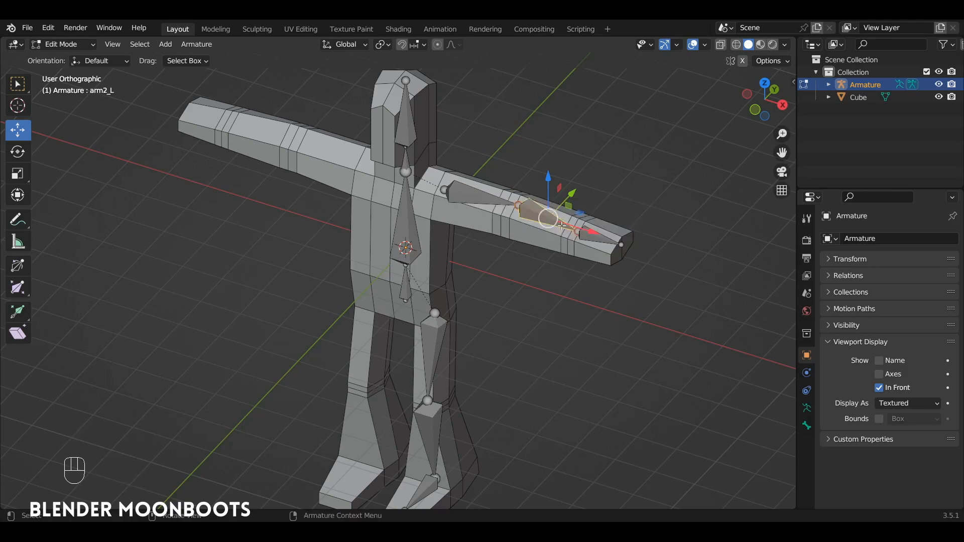
# Rename the hand bone as hand_L
pyautogui.click(596, 238)
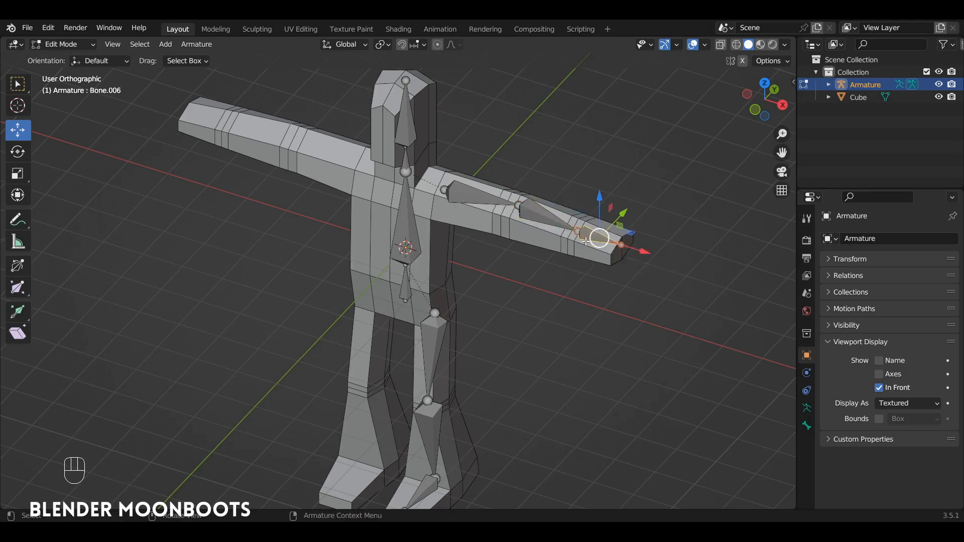
pyautogui.press('F2')
pyautogui.write('hand')
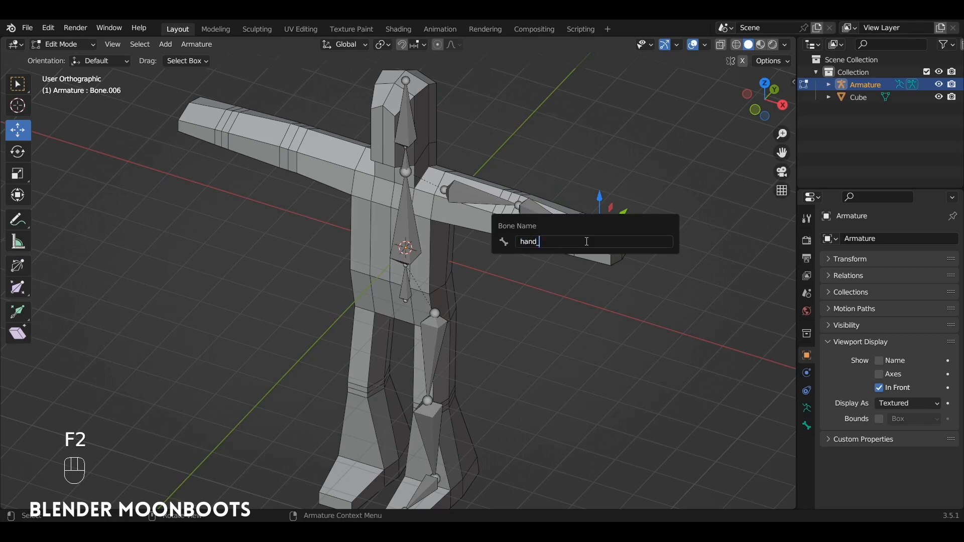
pyautogui.write('_L')
pyautogui.press('Return')
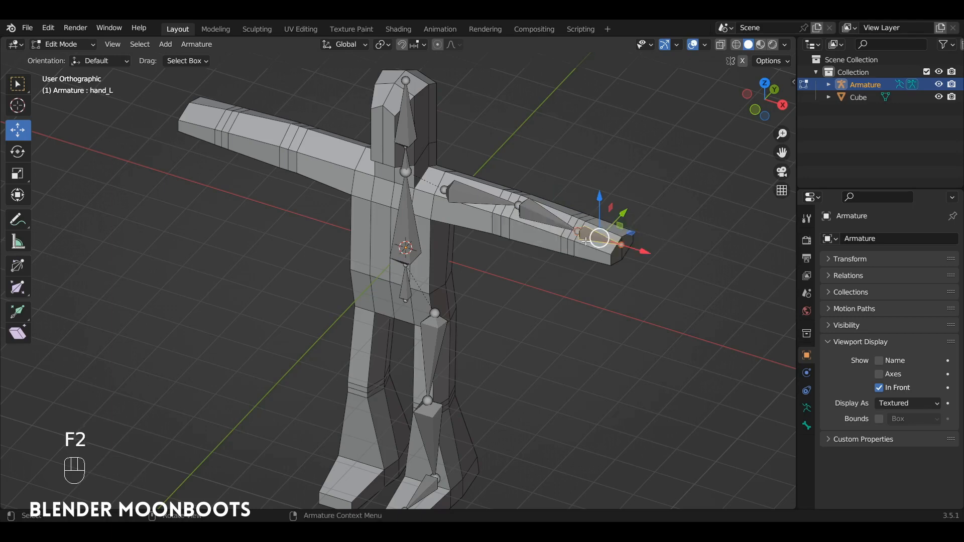
# Rename the thigh bone as leg1_L
pyautogui.click(442, 331)
pyautogui.press('F2')
pyautogui.write('le')
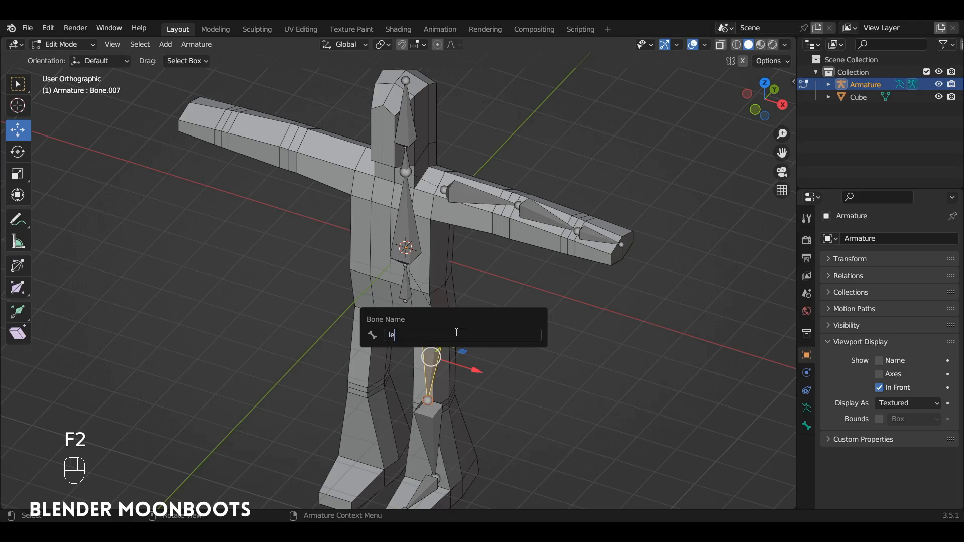
pyautogui.write('g1_L')
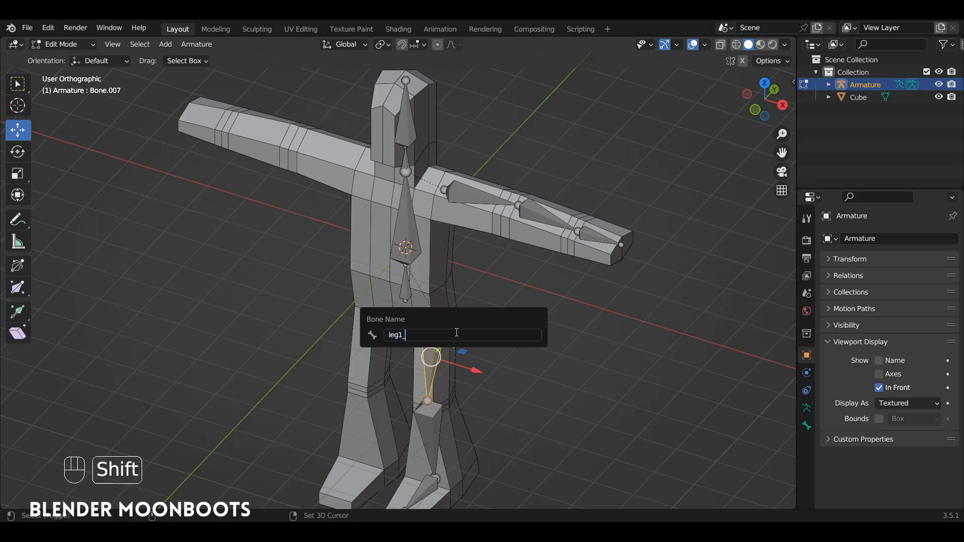
pyautogui.press('Return')
# Rename the shin bone as leg2_L
pyautogui.keyDown('shift'); pyautogui.moveTo(455, 332); pyautogui.dragTo(455, 204, button='middle'); pyautogui.keyUp('shift')
pyautogui.click(440, 292)
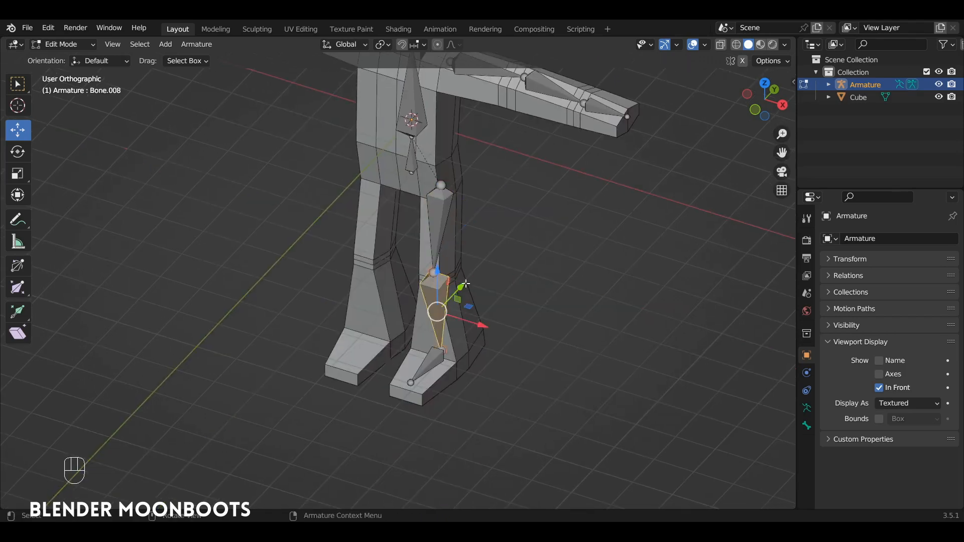
pyautogui.press('F2')
pyautogui.press('BackSpace')
pyautogui.write('leg2')
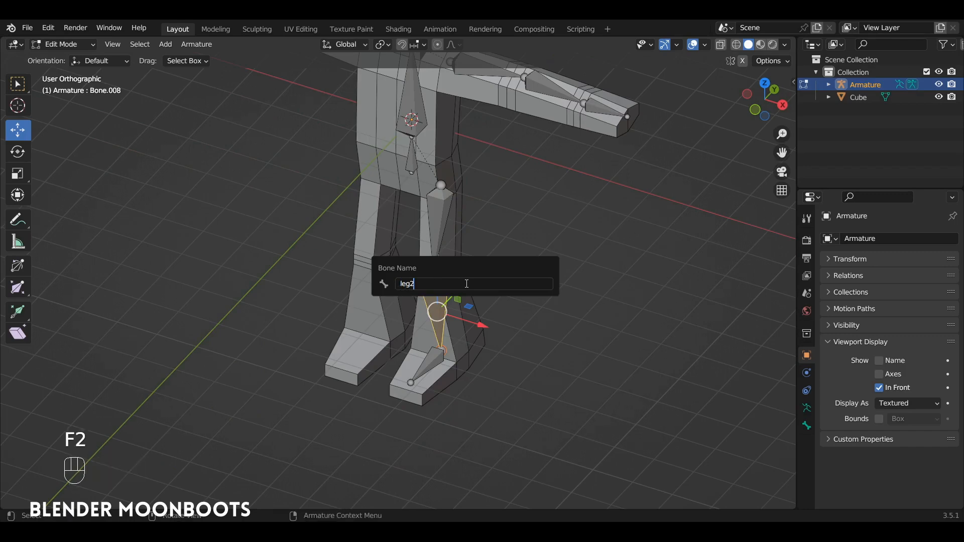
pyautogui.write('_L')
pyautogui.press('Return')
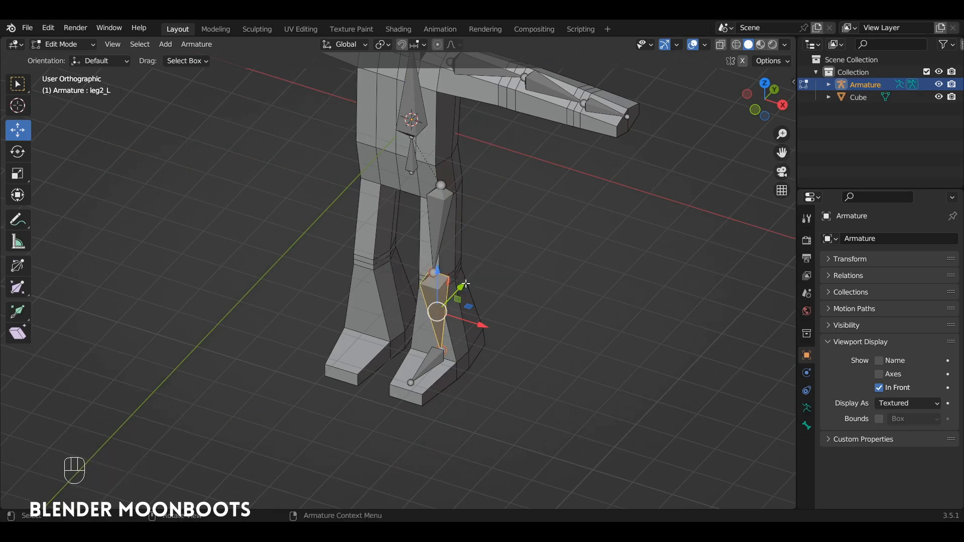
# Rename the foot bone as foot_L
pyautogui.click(420, 360)
pyautogui.press('F2')
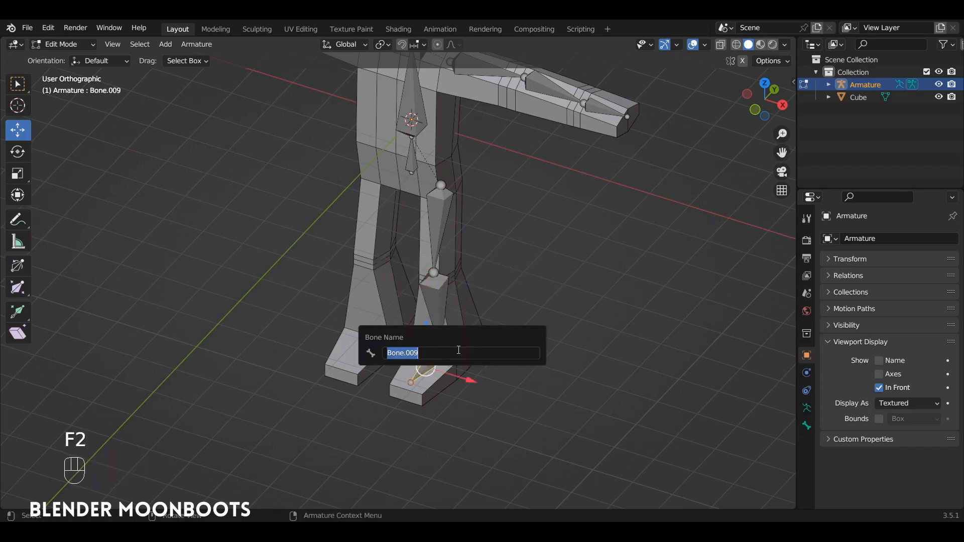
pyautogui.write('foot_L')
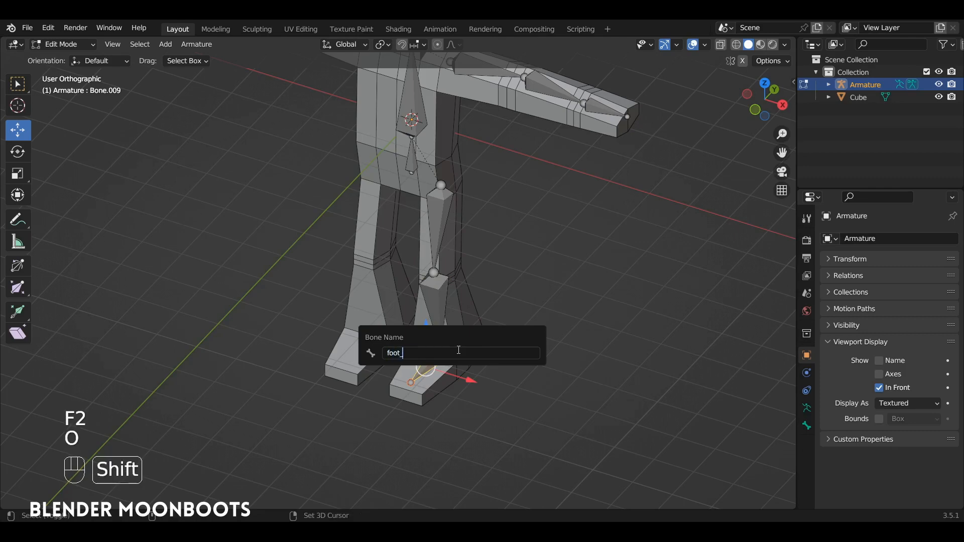
pyautogui.press('Return')
# Check the names of the hand and forearm bones and examine the armature inside the body from several angles
pyautogui.scroll(-4, 638, 193)
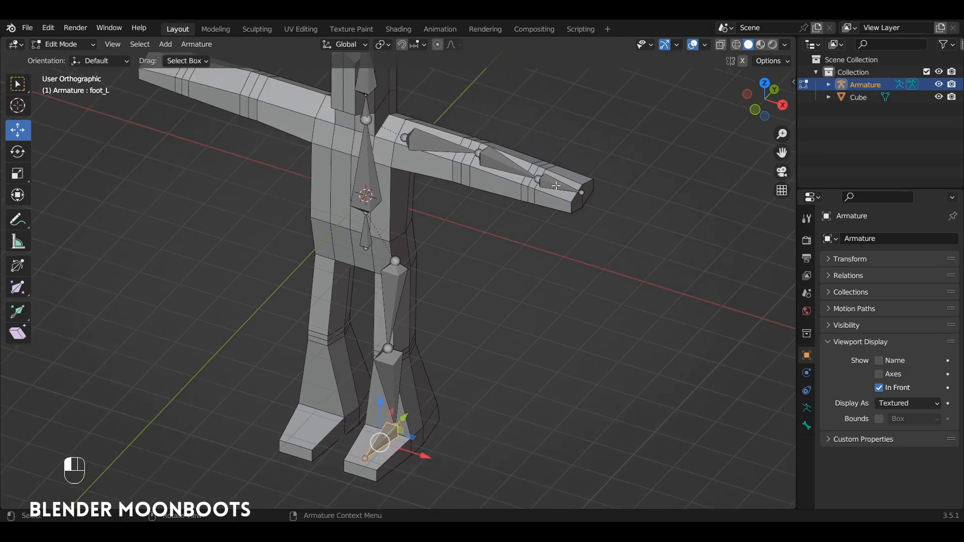
pyautogui.click(554, 184)
pyautogui.click(507, 169)
pyautogui.scroll(4, 507, 169)
pyautogui.moveTo(508, 169); pyautogui.dragTo(471, 211, button='middle')
pyautogui.keyDown('alt'); pyautogui.moveTo(471, 211); pyautogui.dragTo(466, 203); pyautogui.keyUp('alt')
pyautogui.keyDown('ctrl'); pyautogui.keyDown('alt'); pyautogui.moveTo(466, 204); pyautogui.dragTo(484, 258); pyautogui.keyUp('alt'); pyautogui.keyUp('ctrl')
pyautogui.keyDown('alt'); pyautogui.moveTo(484, 258); pyautogui.dragTo(522, 258); pyautogui.keyUp('alt')
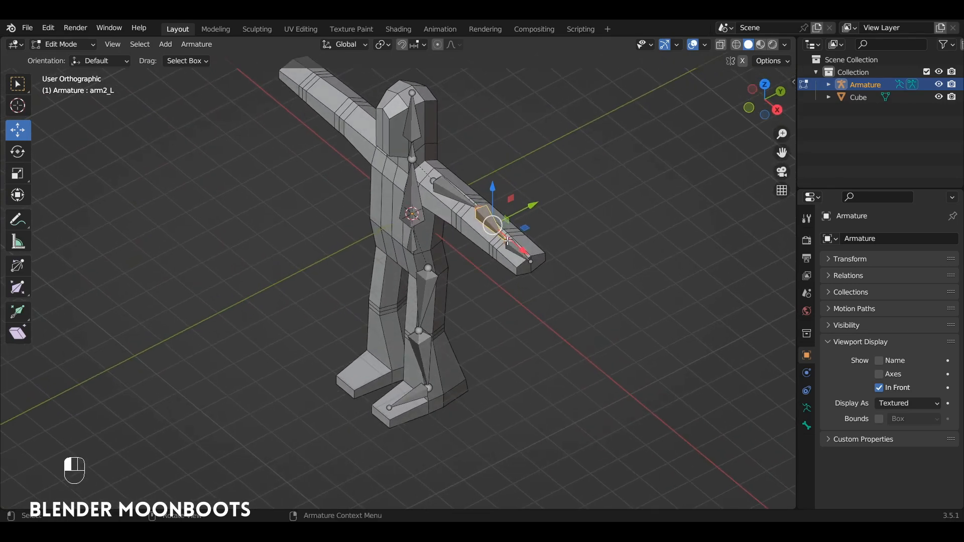
pyautogui.keyDown('alt'); pyautogui.moveTo(435, 382); pyautogui.dragTo(461, 300); pyautogui.keyUp('alt')
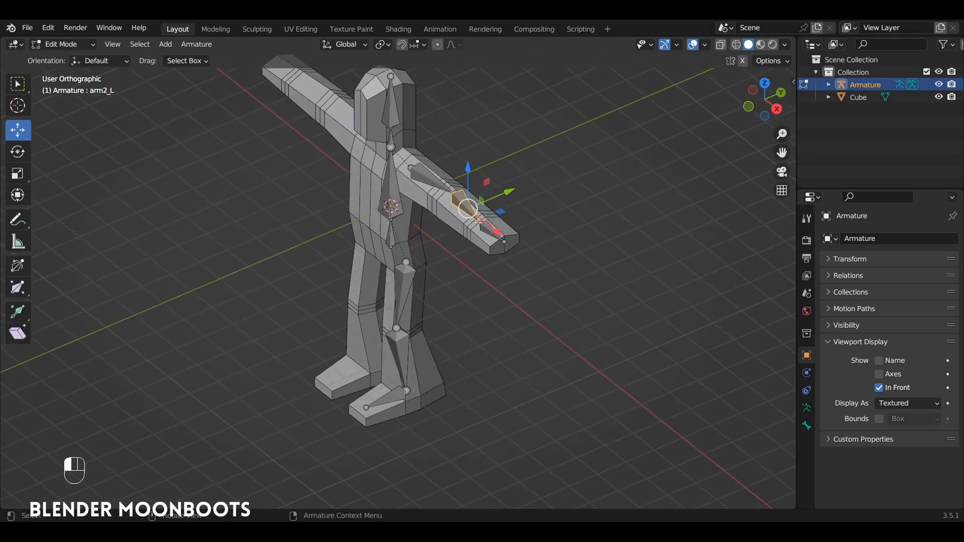
# Extrude a bone about 1.5 m along the global Y axis from the wrist joint and clear its parent
pyautogui.keyDown('alt'); pyautogui.moveTo(478, 220); pyautogui.dragTo(475, 229); pyautogui.keyUp('alt')
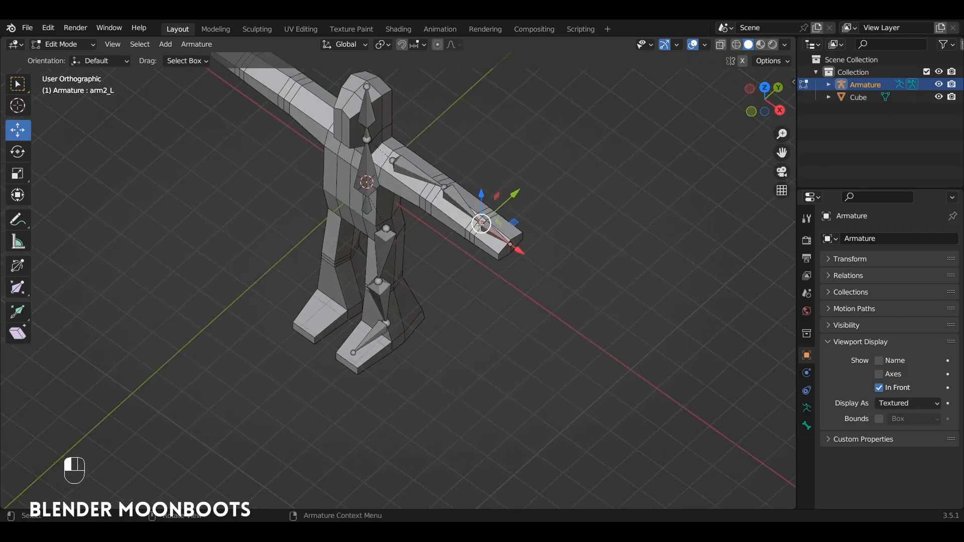
pyautogui.press('e')
pyautogui.press('y')
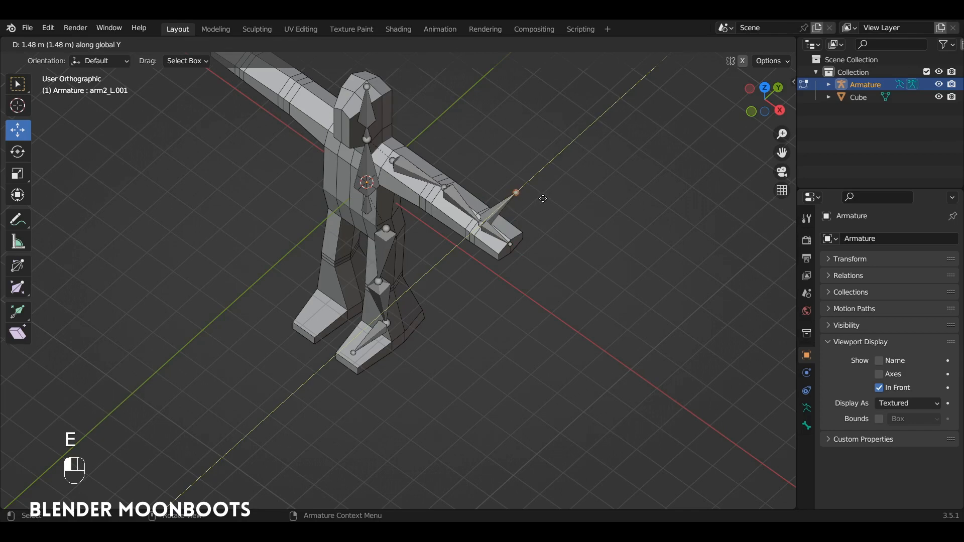
pyautogui.click(540, 198)
pyautogui.keyDown('alt'); pyautogui.moveTo(538, 198); pyautogui.dragTo(516, 211); pyautogui.keyUp('alt')
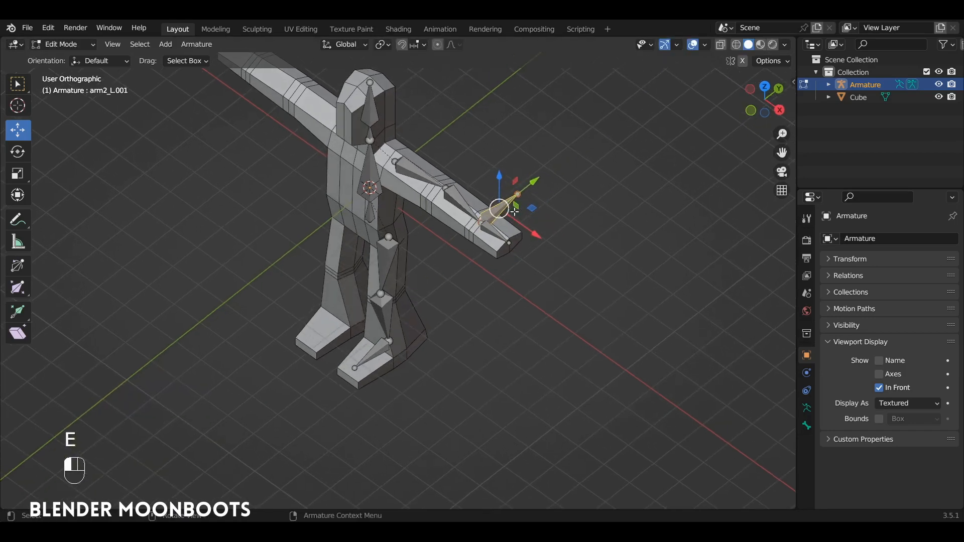
pyautogui.hotkey('alt', 'p')
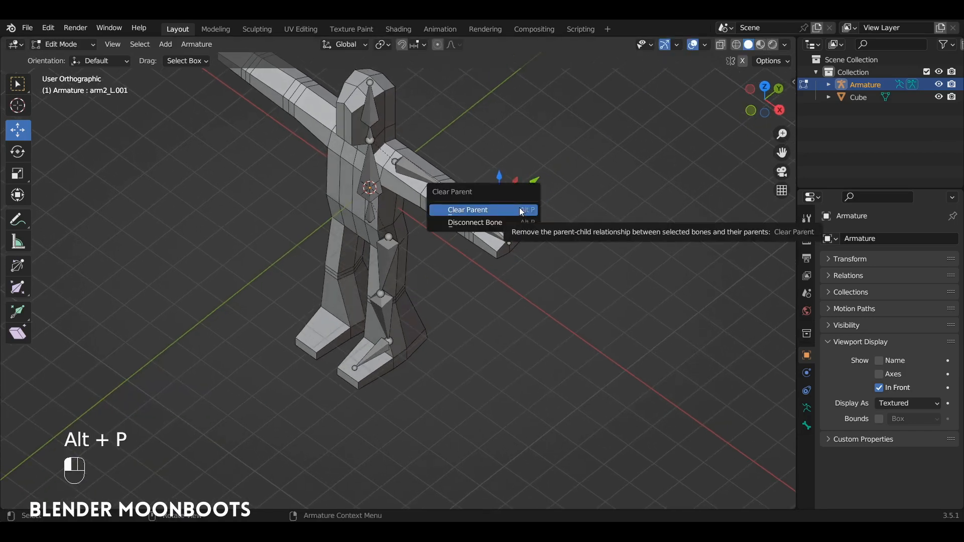
pyautogui.click(521, 210)
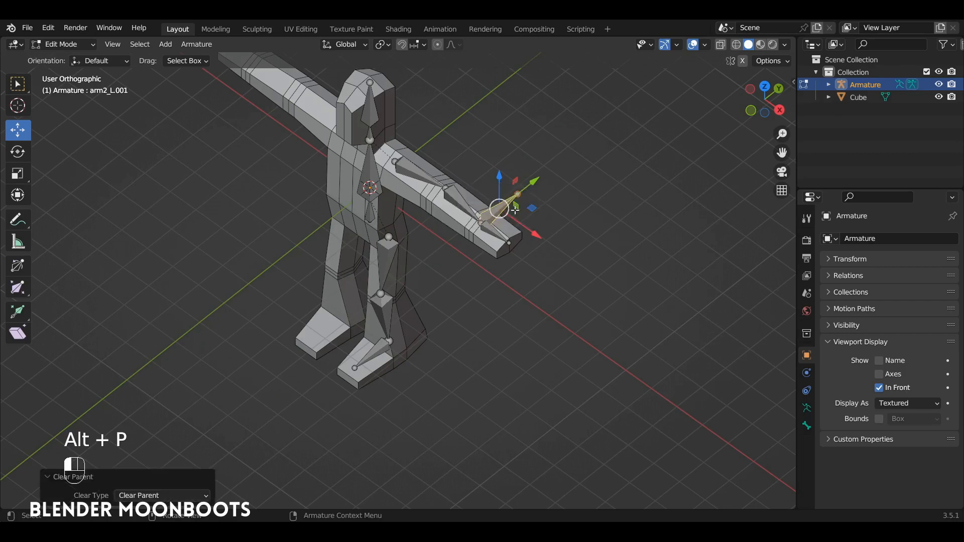
# Parent the hand bone to the new wrist bone with Keep Offset
pyautogui.click(495, 233)
pyautogui.keyDown('shift'); pyautogui.click(496, 213); pyautogui.keyUp('shift')
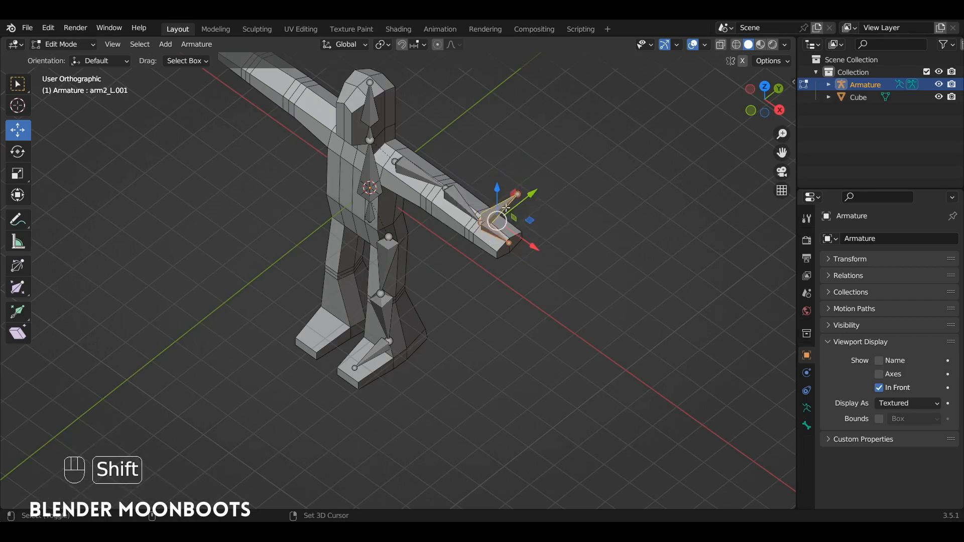
pyautogui.click(490, 230)
pyautogui.keyDown('shift'); pyautogui.click(499, 212); pyautogui.keyUp('shift')
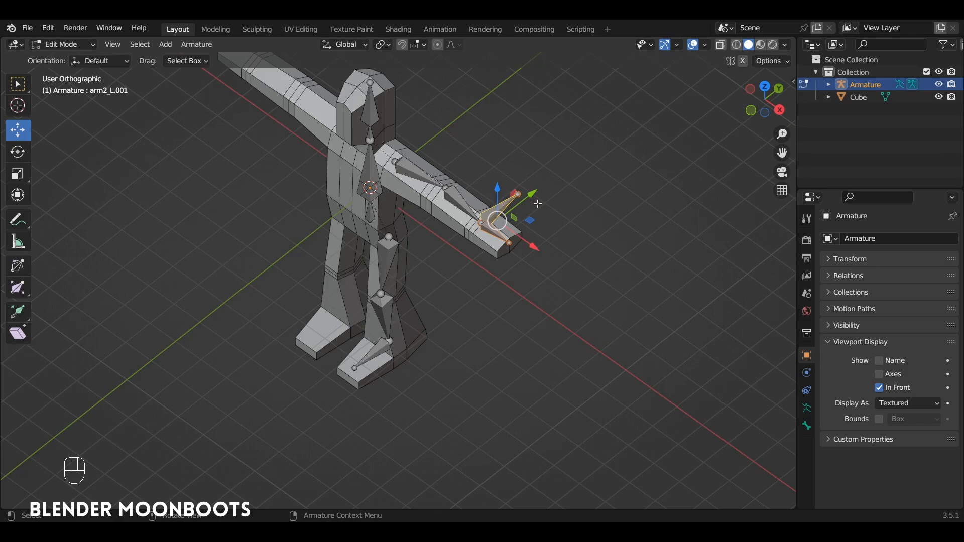
pyautogui.hotkey('ctrl', 'p')
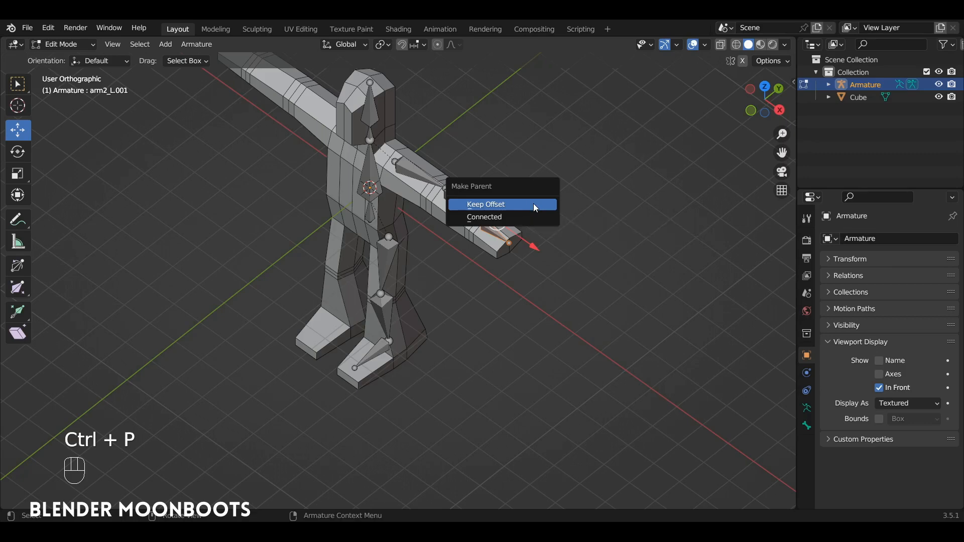
pyautogui.click(533, 204)
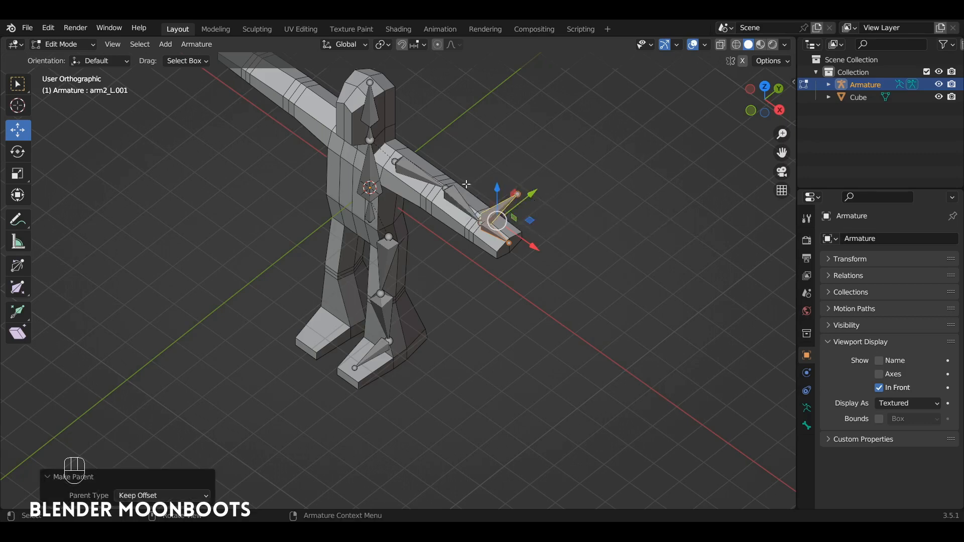
# Rename the new bone behind the wrist as arm_target_L
pyautogui.click(497, 221)
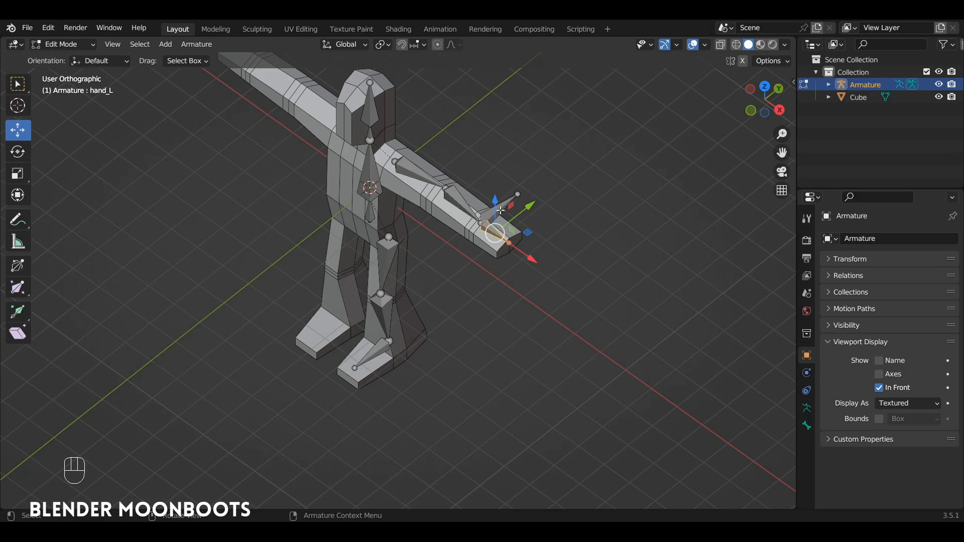
pyautogui.click(497, 209)
pyautogui.keyDown('alt'); pyautogui.moveTo(505, 202); pyautogui.dragTo(497, 235); pyautogui.keyUp('alt')
pyautogui.press('F2')
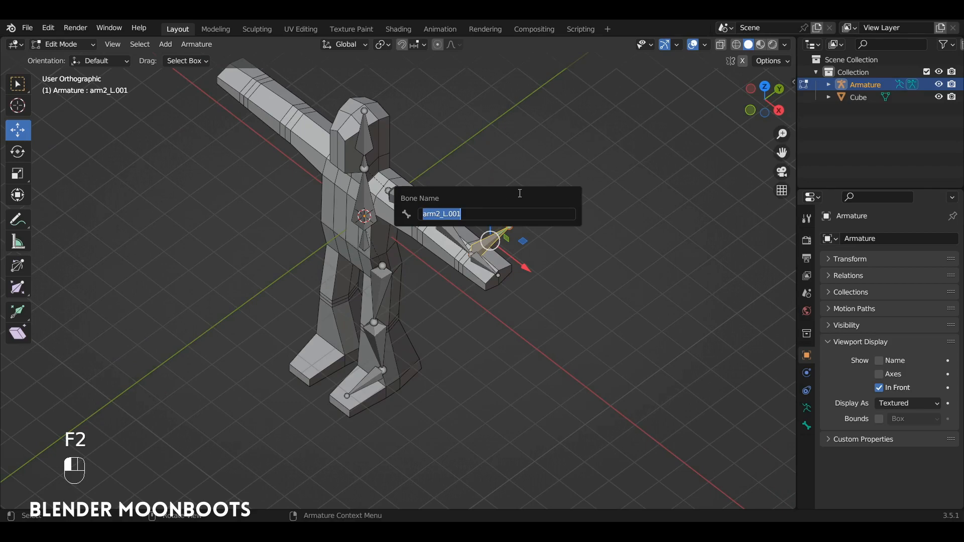
pyautogui.write('arm')
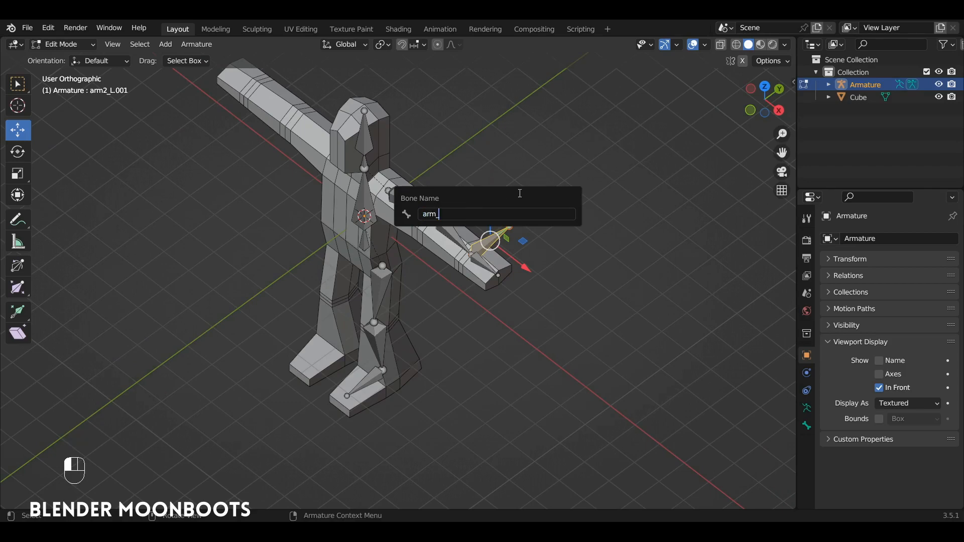
pyautogui.write('_target_L')
pyautogui.press('Return')
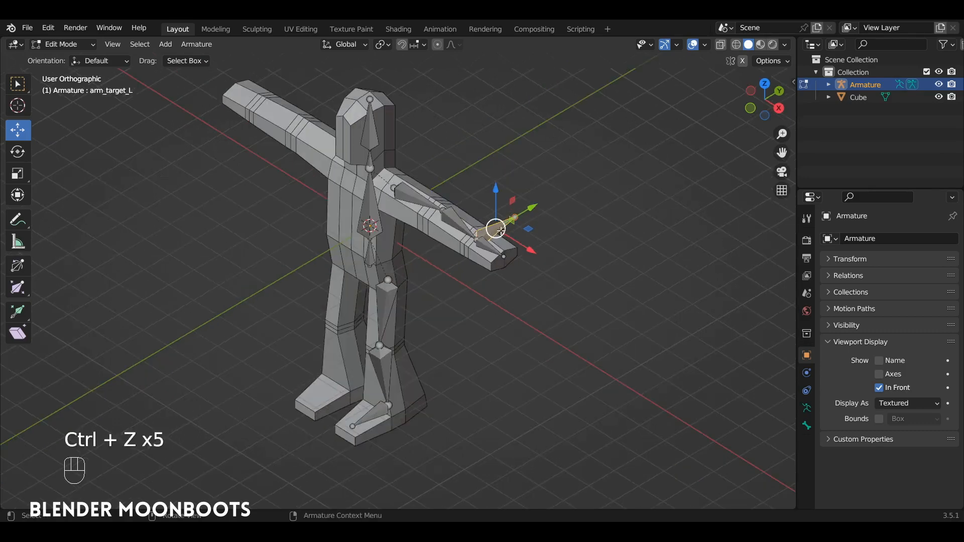
# Turn off Deform for the arm_target_L bone
pyautogui.moveTo(499, 244)
pyautogui.keyDown('alt'); pyautogui.mouseDown()
pyautogui.moveTo(479, 220)
pyautogui.moveTo(500, 245)
pyautogui.moveTo(502, 231)
pyautogui.mouseUp(); pyautogui.keyUp('alt')
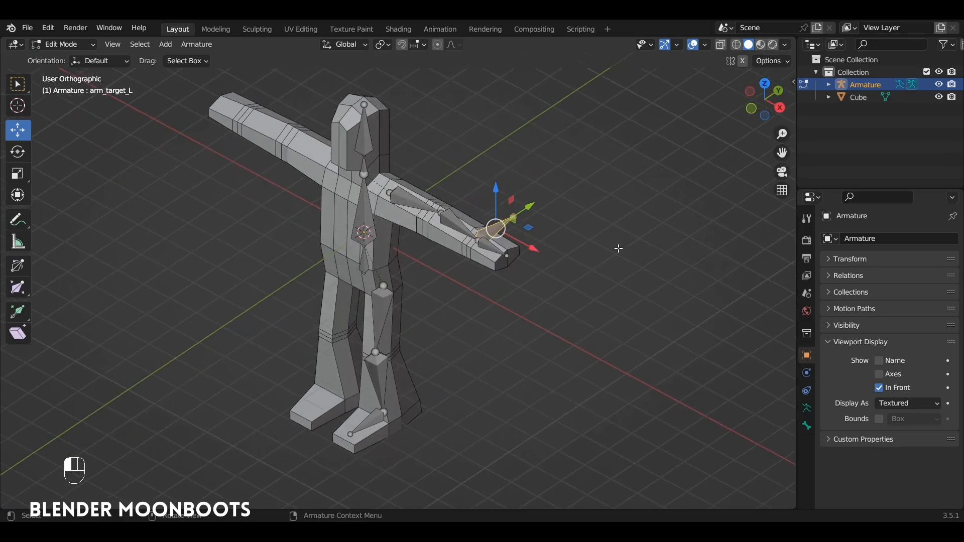
pyautogui.click(806, 426)
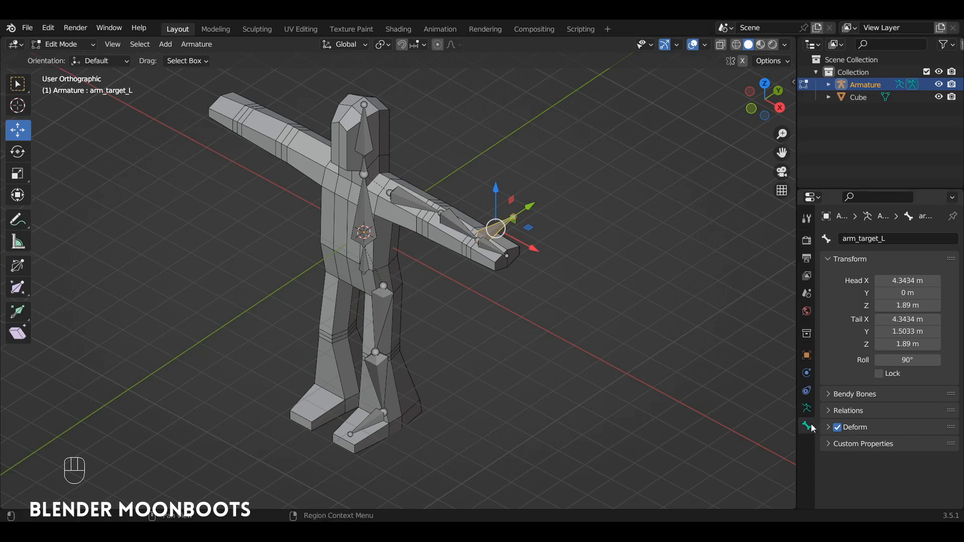
pyautogui.click(837, 430)
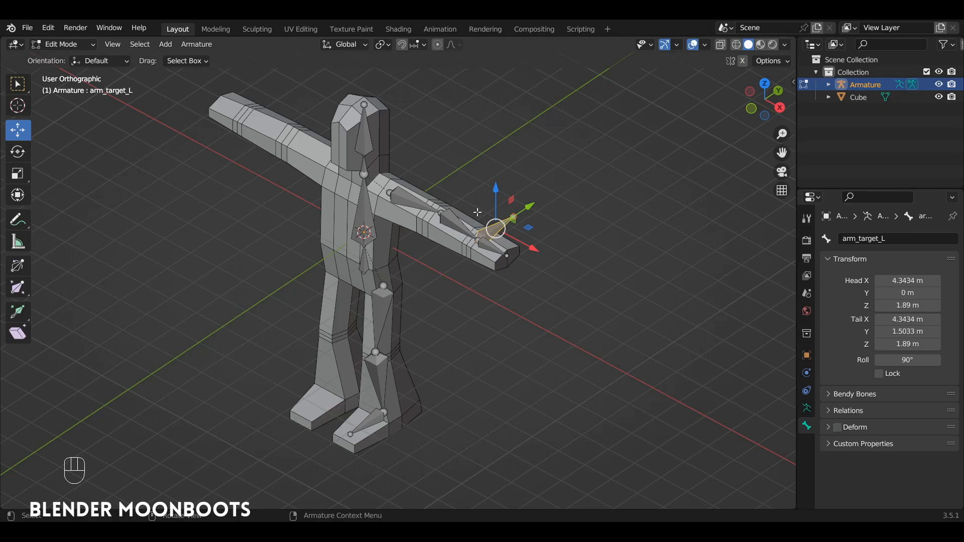
# Extrude a bone about 1.43 m along the global Y axis from the elbow joint
pyautogui.moveTo(495, 229)
pyautogui.keyDown('alt'); pyautogui.mouseDown()
pyautogui.moveTo(515, 211)
pyautogui.moveTo(481, 239)
pyautogui.mouseUp(); pyautogui.keyUp('alt')
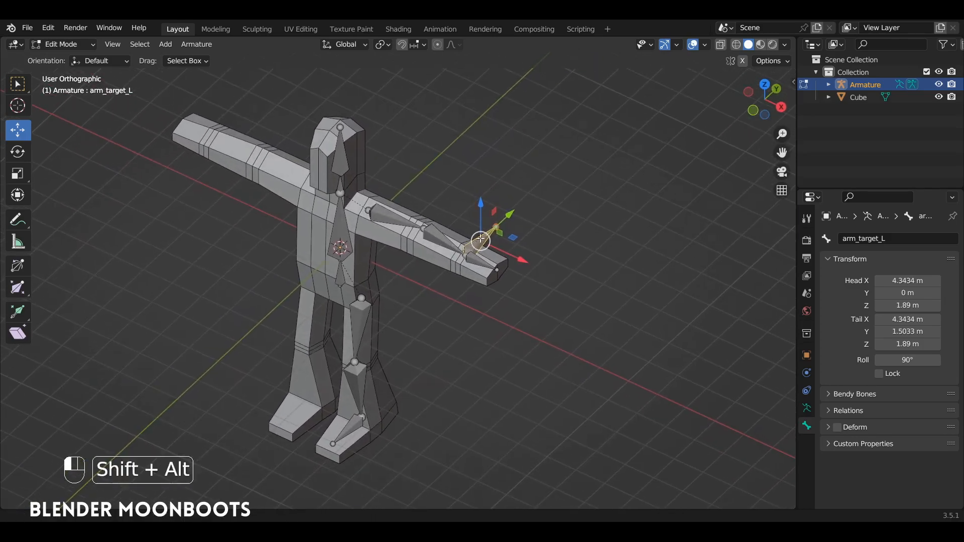
pyautogui.scroll(2, 481, 239)
pyautogui.click(431, 208)
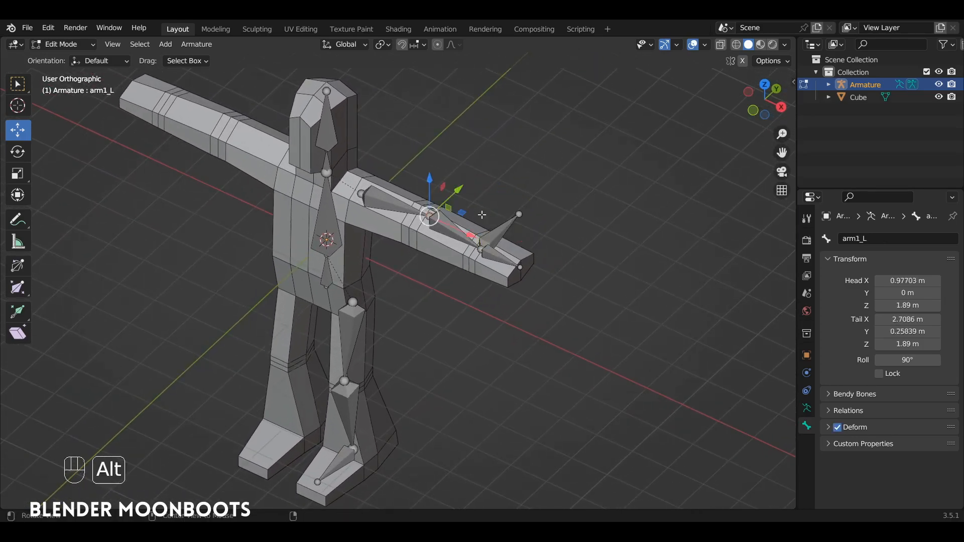
pyautogui.keyDown('ctrl'); pyautogui.keyDown('alt'); pyautogui.moveTo(430, 207); pyautogui.dragTo(460, 219); pyautogui.keyUp('alt'); pyautogui.keyUp('ctrl')
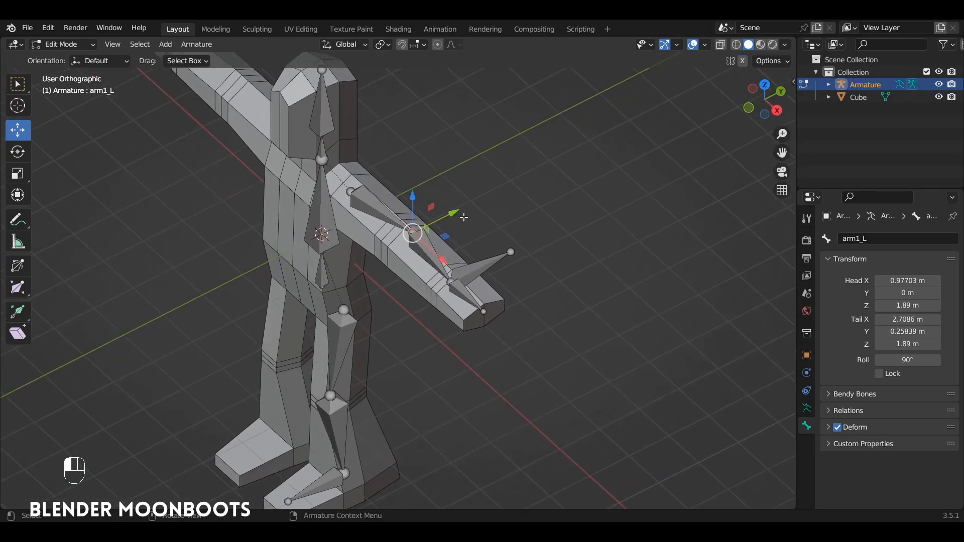
pyautogui.press('e')
pyautogui.click(446, 219)
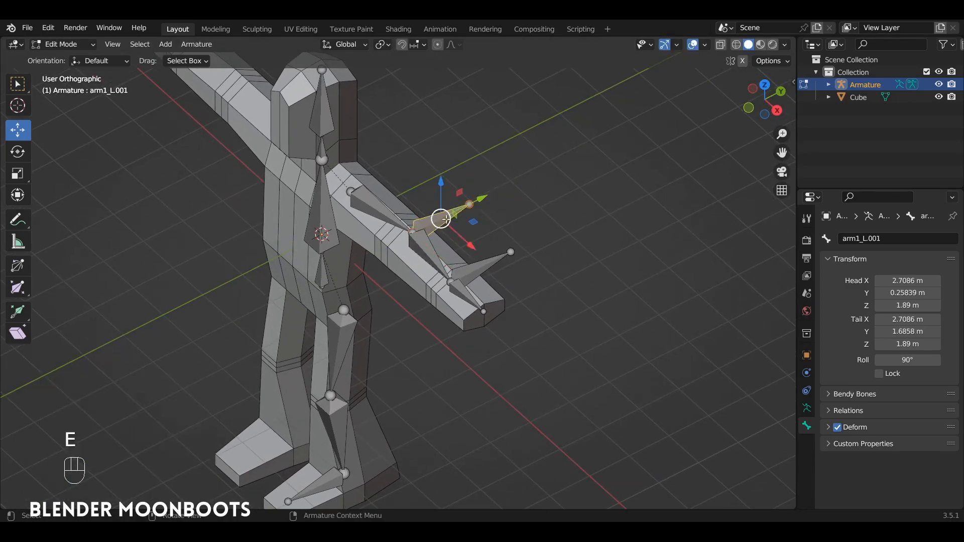
# Clear the new elbow bone's parent and move it about 1.87 m along Y, behind the arm
pyautogui.hotkey('alt', 'p')
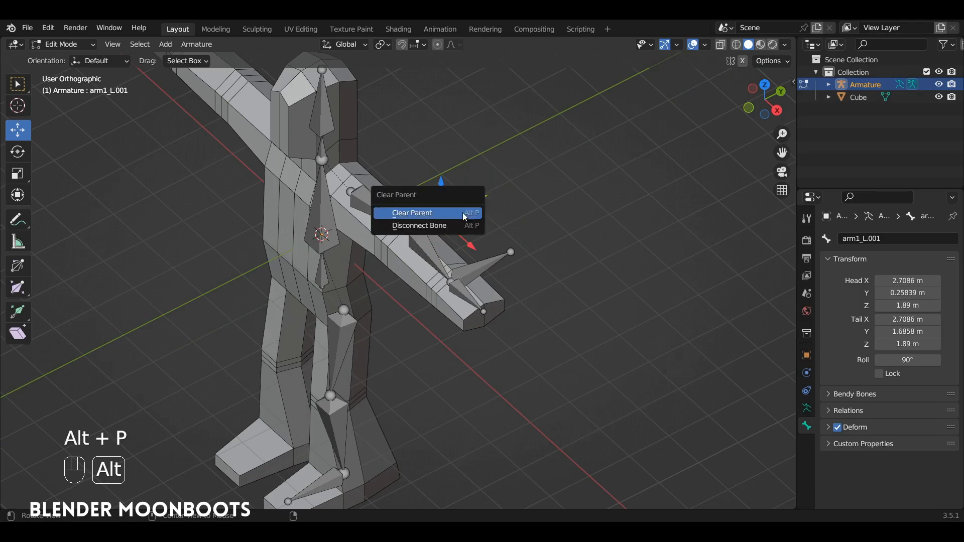
pyautogui.click(465, 212)
pyautogui.moveTo(482, 198); pyautogui.dragTo(573, 172)
pyautogui.keyDown('alt'); pyautogui.moveTo(566, 185); pyautogui.dragTo(582, 172); pyautogui.keyUp('alt')
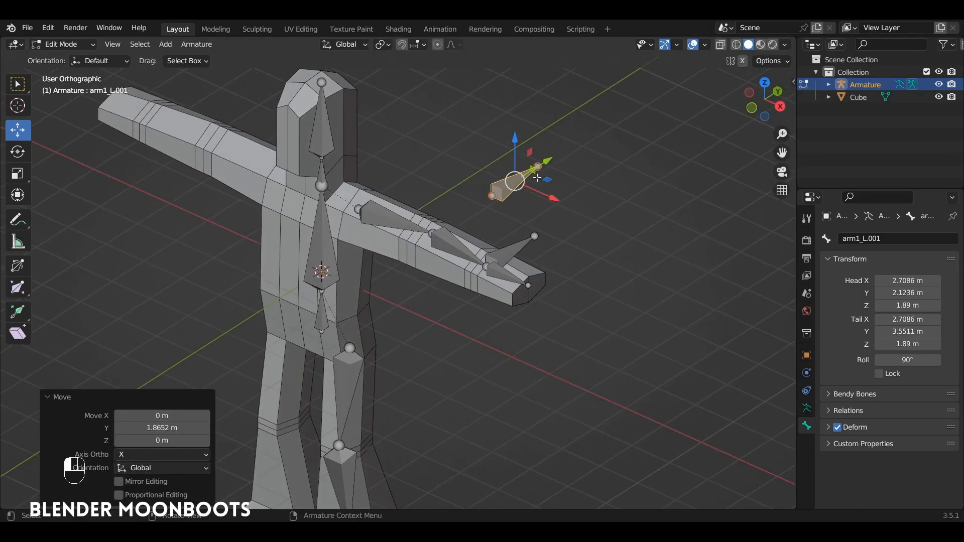
# Rename the detached elbow bone as arm_poletarget_L and turn off its Deform option
pyautogui.press('F2')
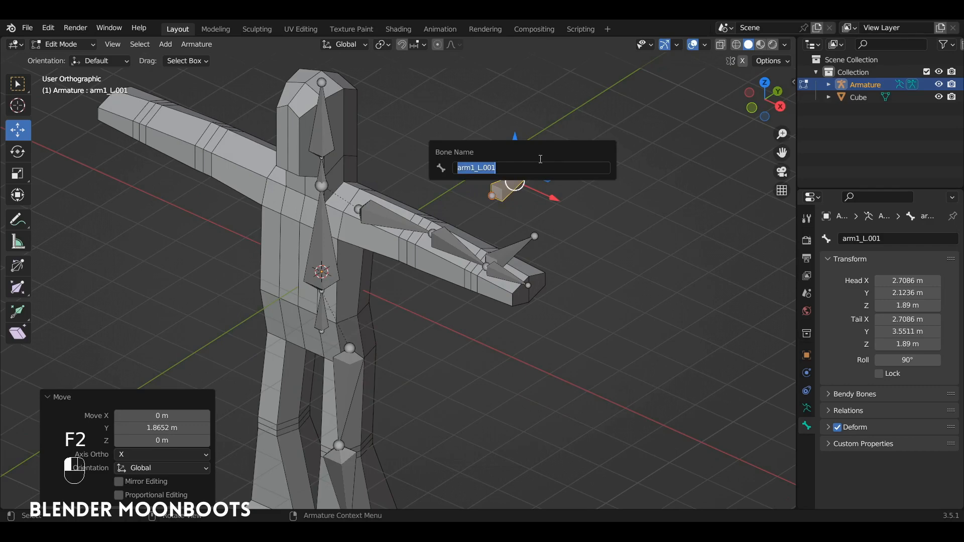
pyautogui.write('arm_pole')
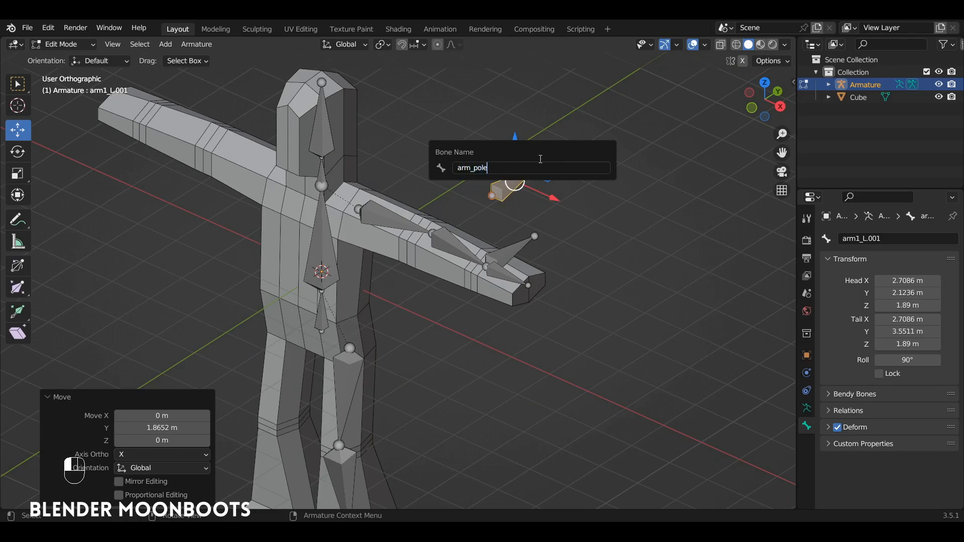
pyautogui.write('target_')
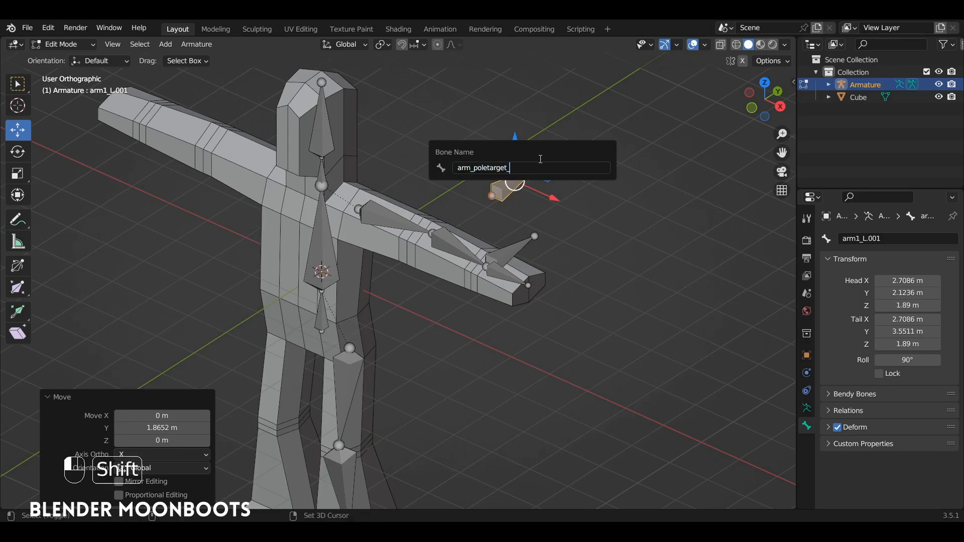
pyautogui.write('L')
pyautogui.press('Return')
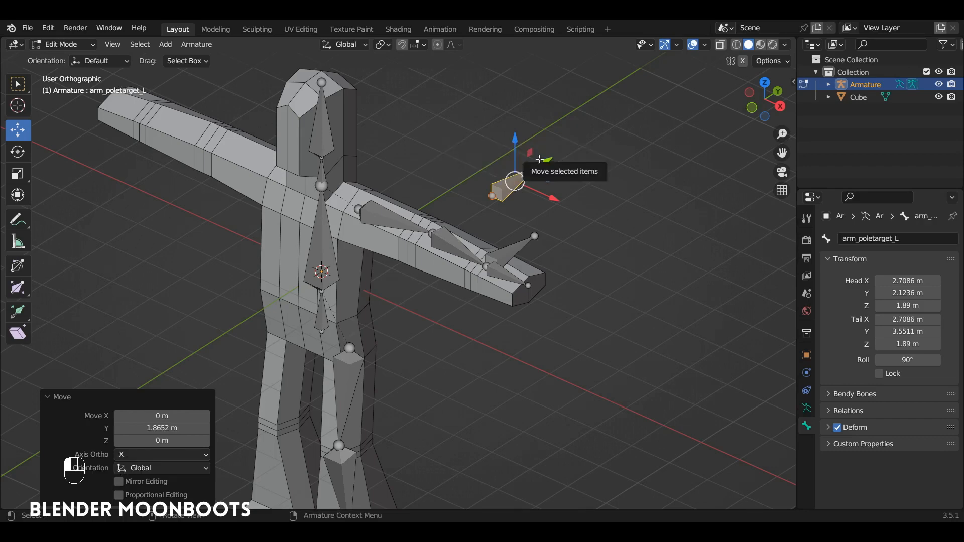
pyautogui.keyDown('alt'); pyautogui.moveTo(466, 167); pyautogui.dragTo(412, 219); pyautogui.keyUp('alt')
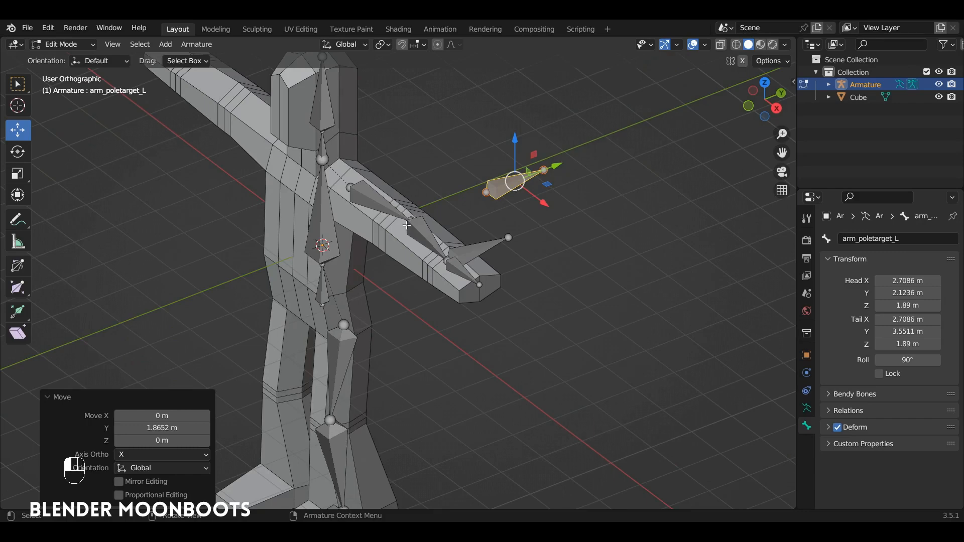
pyautogui.keyDown('alt'); pyautogui.moveTo(407, 225); pyautogui.dragTo(462, 224); pyautogui.keyUp('alt')
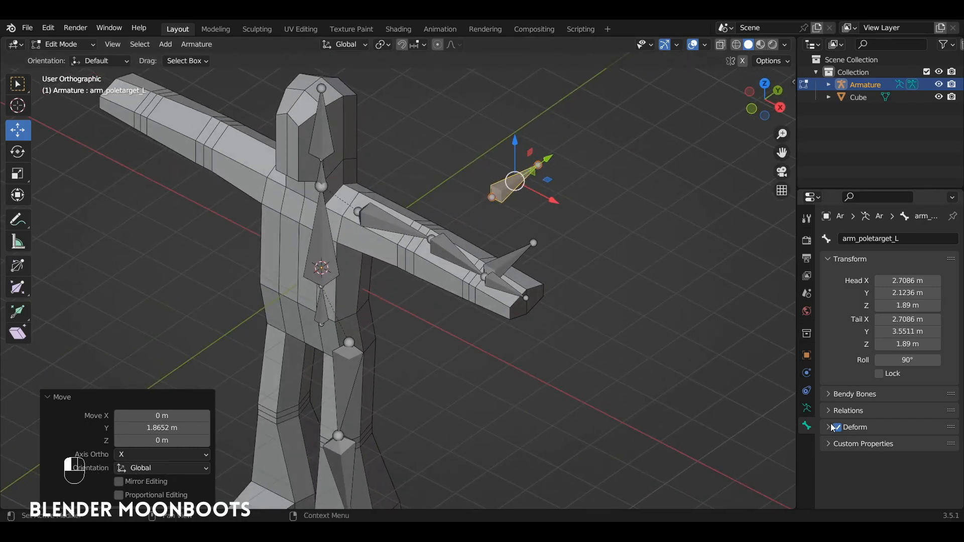
# Extrude a bone about 1.37 m along the global Y axis from the ankle joint, towards the back of the heel
pyautogui.keyDown('ctrl'); pyautogui.keyDown('alt'); pyautogui.moveTo(510, 329); pyautogui.dragTo(519, 218); pyautogui.keyUp('alt'); pyautogui.keyUp('ctrl')
pyautogui.keyDown('ctrl'); pyautogui.keyDown('alt'); pyautogui.moveTo(493, 274); pyautogui.dragTo(486, 310); pyautogui.keyUp('alt'); pyautogui.keyUp('ctrl')
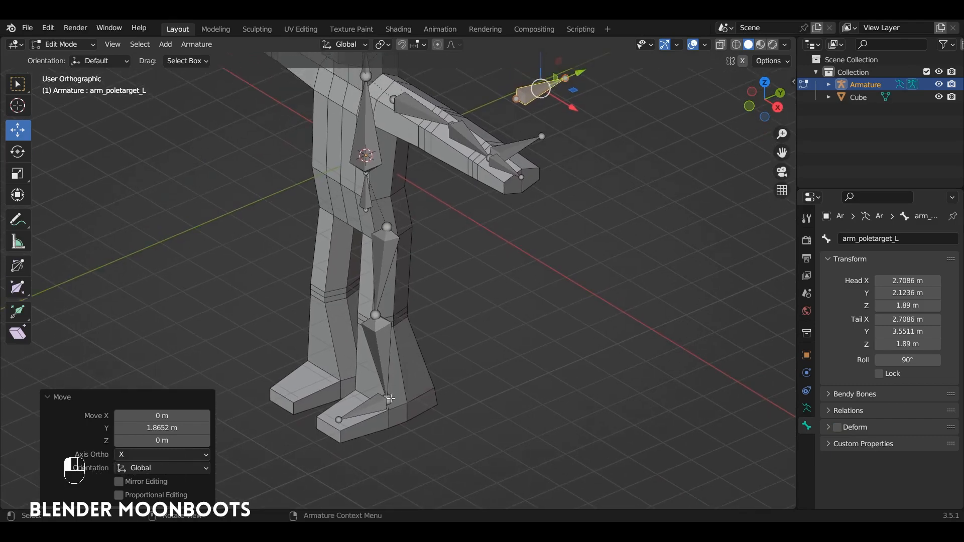
pyautogui.click(391, 399)
pyautogui.keyDown('alt'); pyautogui.moveTo(426, 399); pyautogui.dragTo(396, 380); pyautogui.keyUp('alt')
pyautogui.press('e')
pyautogui.press('y')
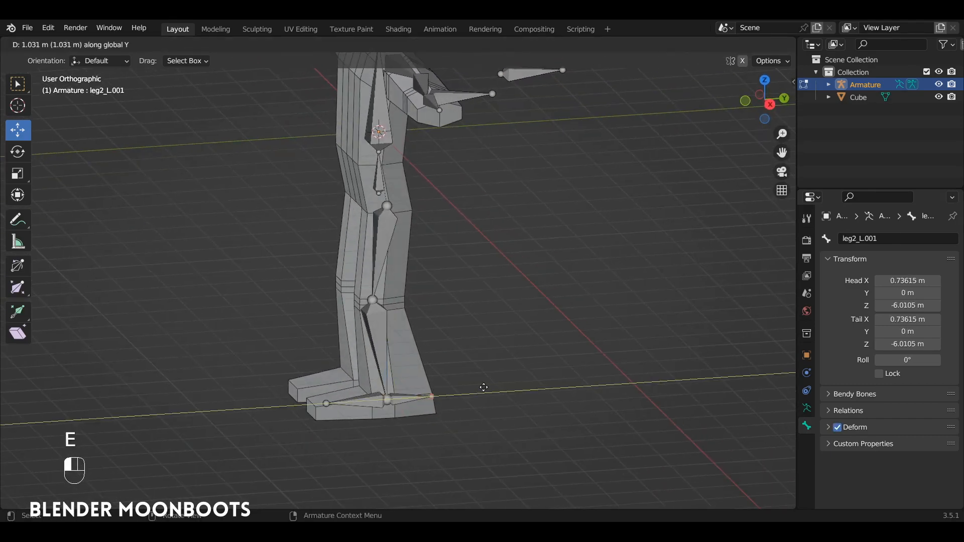
pyautogui.click(495, 386)
# Clear the parent of the new ankle bone
pyautogui.keyDown('alt'); pyautogui.moveTo(477, 384); pyautogui.dragTo(506, 400); pyautogui.keyUp('alt')
pyautogui.click(426, 409)
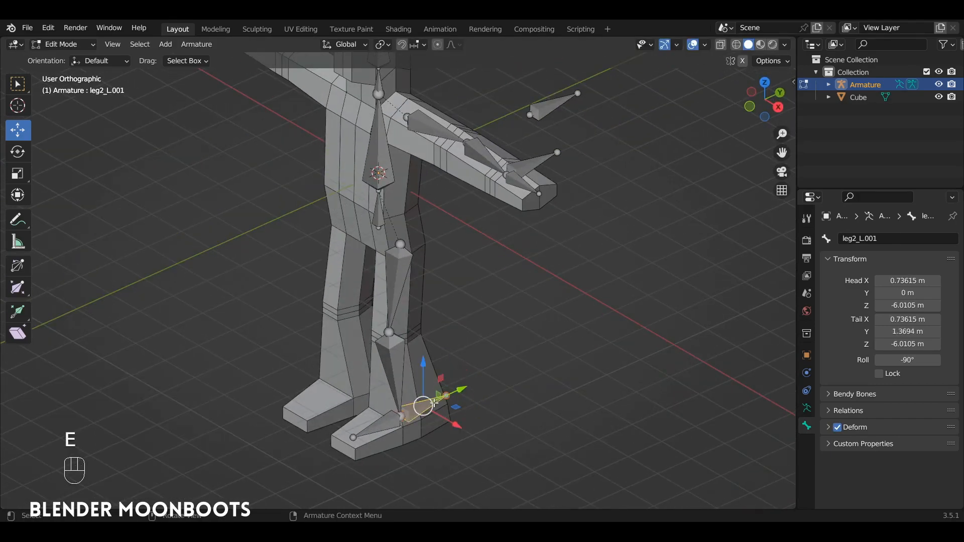
pyautogui.hotkey('alt', 'p')
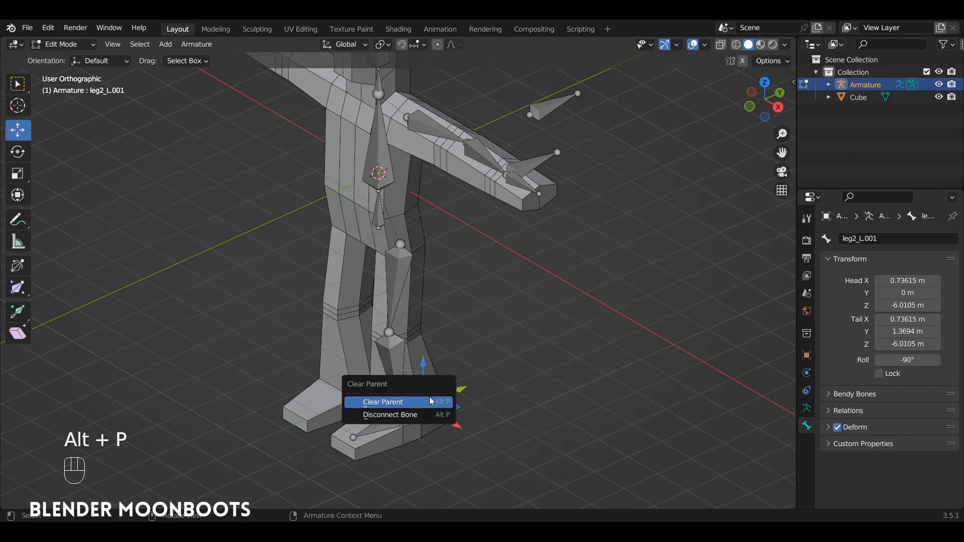
pyautogui.click(431, 401)
# Parent the foot bone to the new ankle bone with Keep Offset
pyautogui.keyDown('shift'); pyautogui.click(441, 398); pyautogui.keyUp('shift')
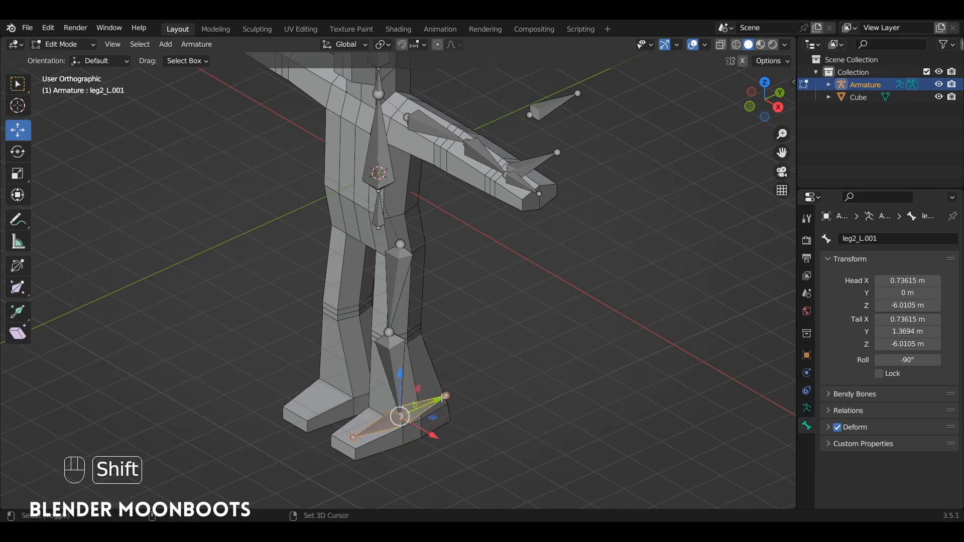
pyautogui.hotkey('ctrl', 'p')
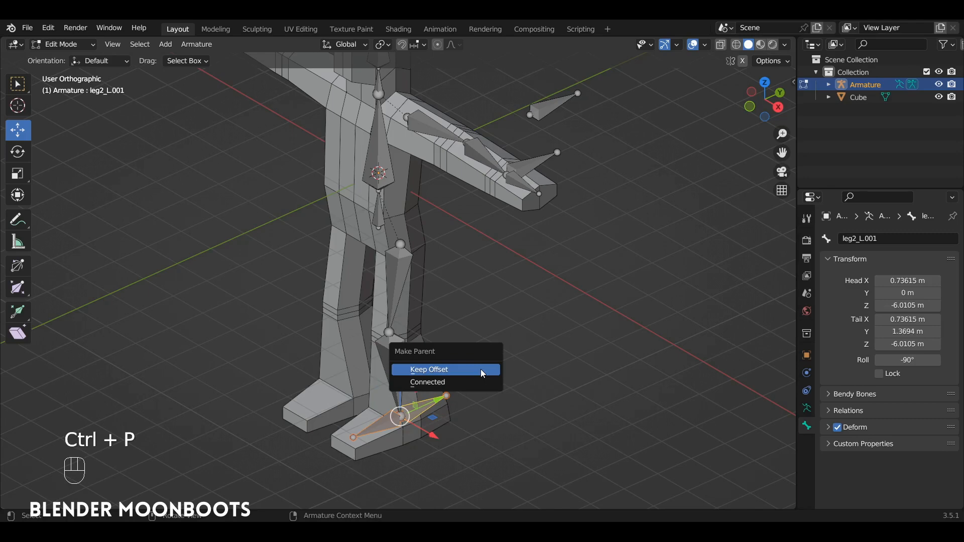
pyautogui.click(481, 371)
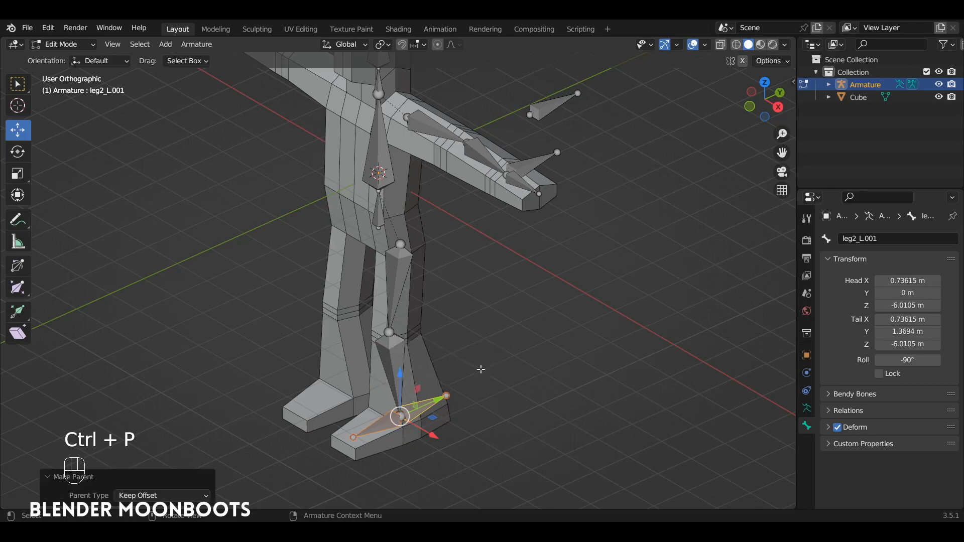
# Turn off the Deform option of the new heel bone and rename the bone as leg_target_L
pyautogui.click(425, 405)
pyautogui.click(837, 427)
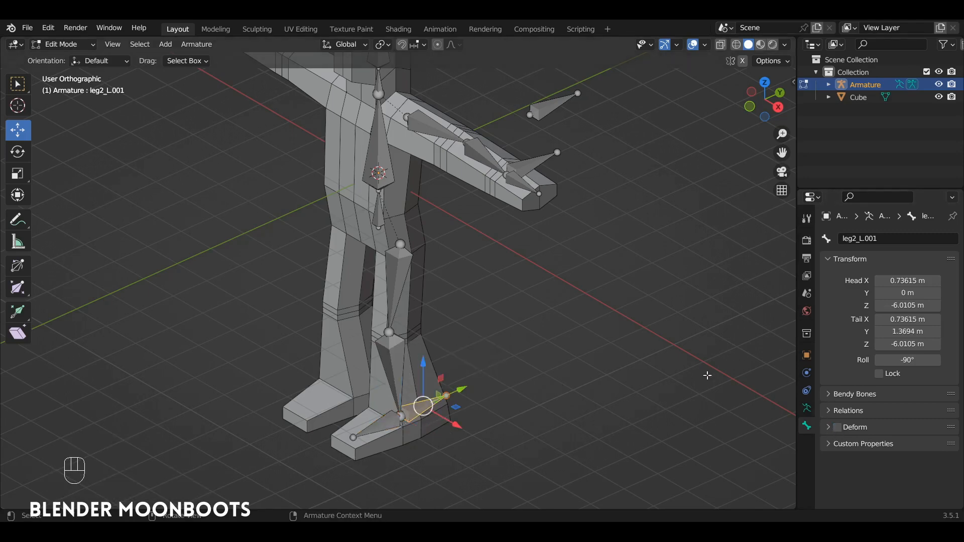
pyautogui.press('F2')
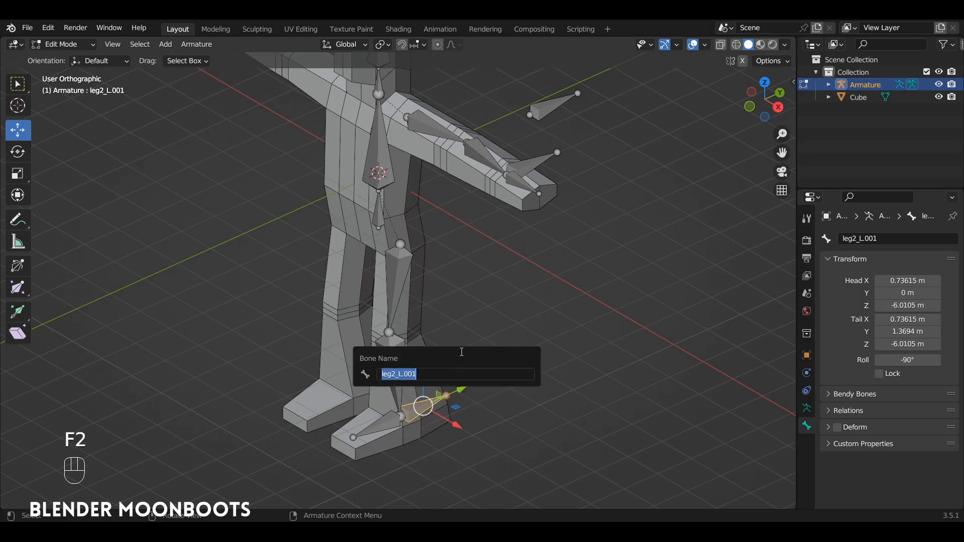
pyautogui.press('BackSpace')
pyautogui.write('target_L')
pyautogui.press('Return')
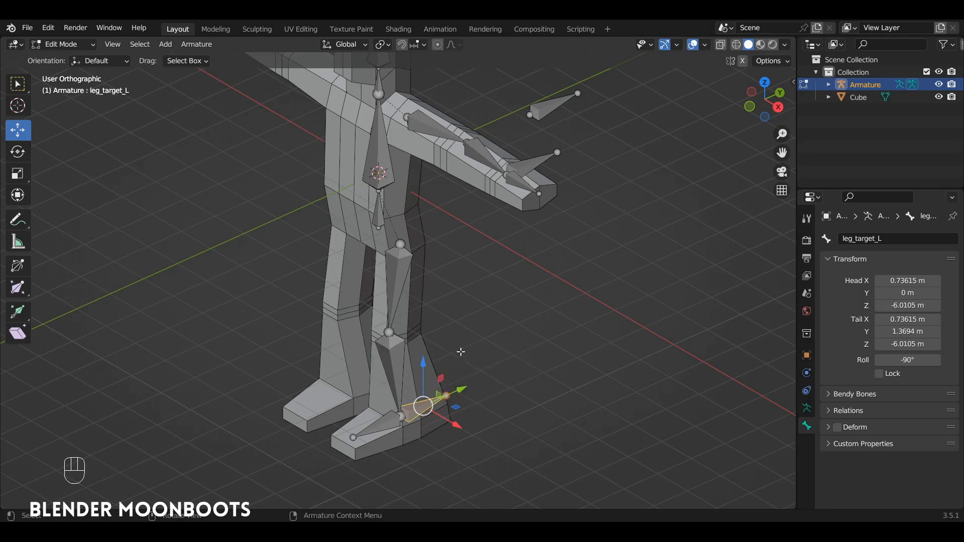
# Extrude a bone about 1.54 m forward from the knee joint along the negative global Y axis
pyautogui.click(547, 100)
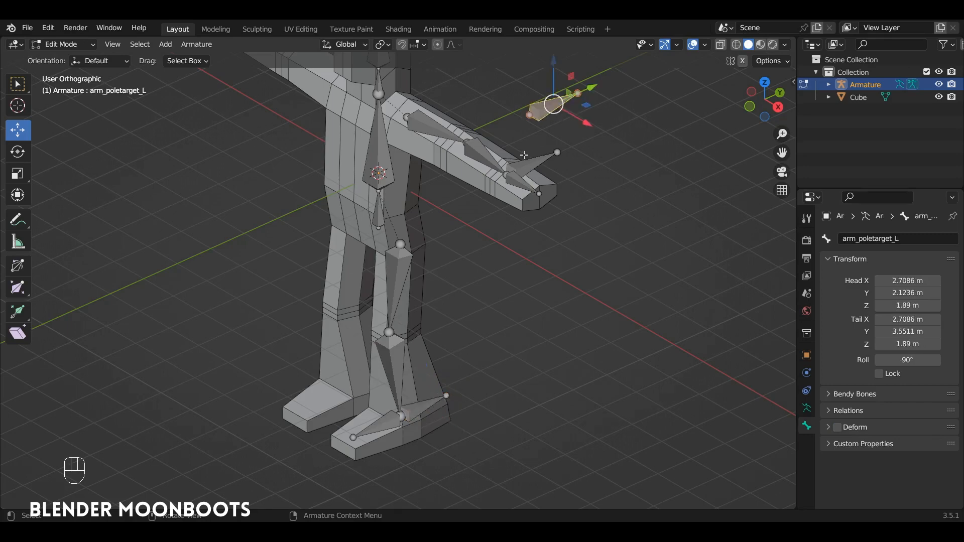
pyautogui.click(422, 402)
pyautogui.click(390, 332)
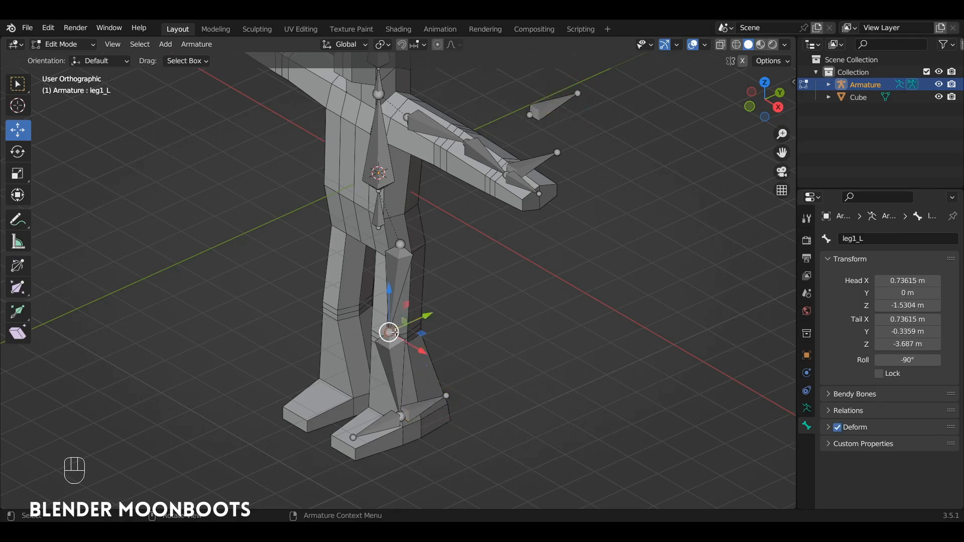
pyautogui.press('e')
pyautogui.click(374, 341)
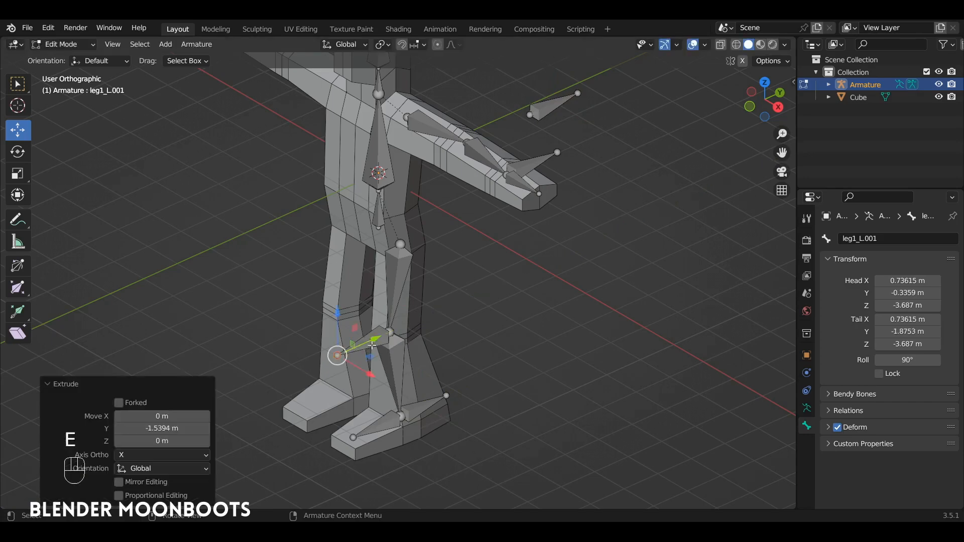
# Clear the parent of the new knee bone and move it about 2.29 m forward along the negative global Y axis
pyautogui.click(377, 338)
pyautogui.hotkey('alt', 'p')
pyautogui.click(380, 338)
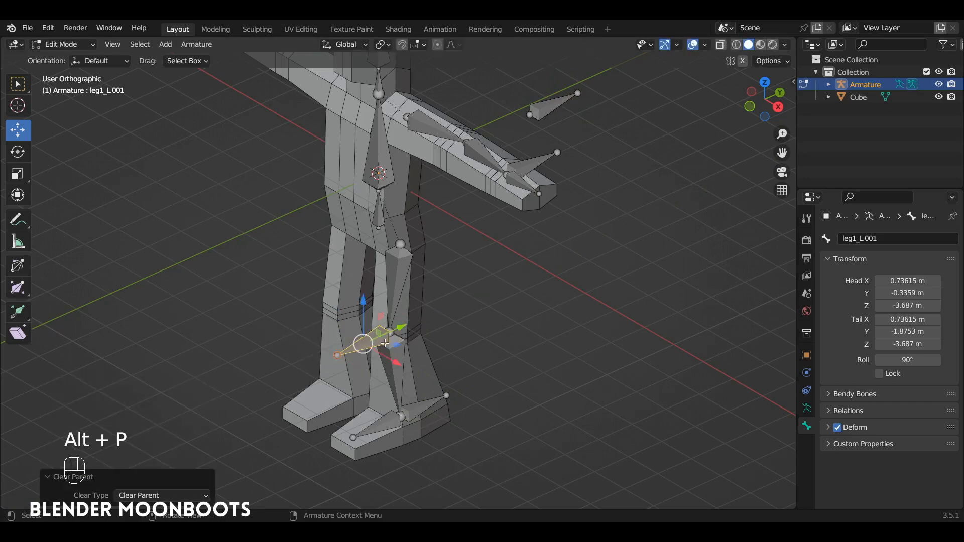
pyautogui.moveTo(395, 329); pyautogui.dragTo(312, 366)
# Rename the detached knee bone as leg_poletarget_L and turn off its Deform option
pyautogui.press('F2')
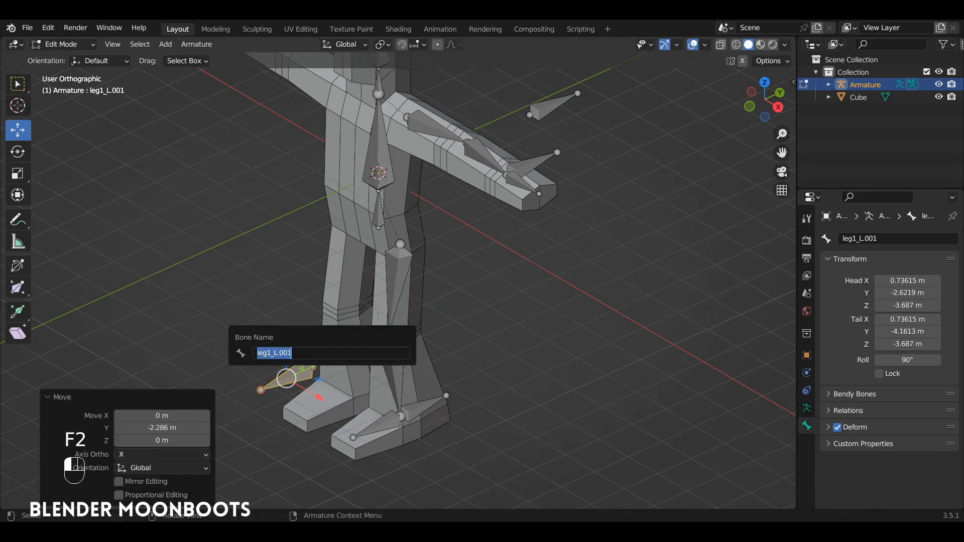
pyautogui.write('leg_polet')
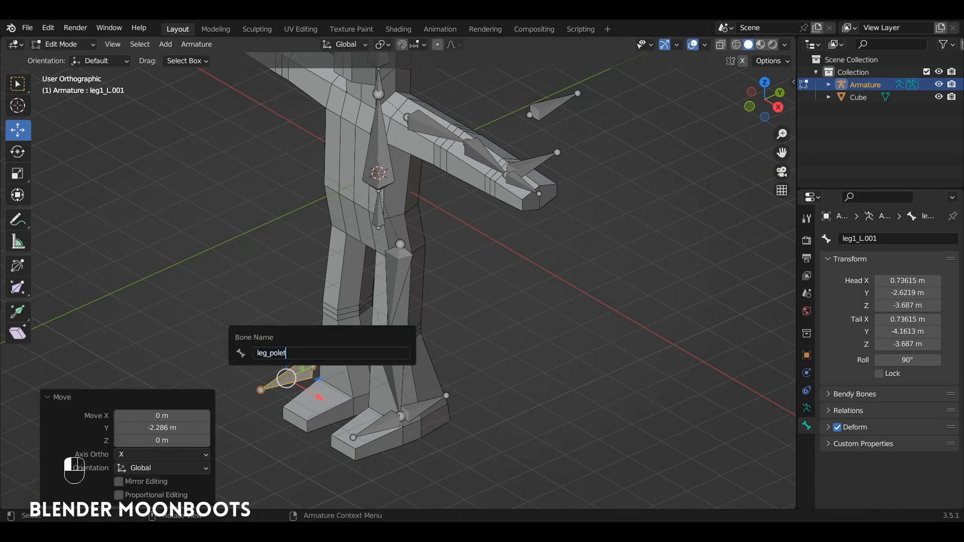
pyautogui.write('arget_')
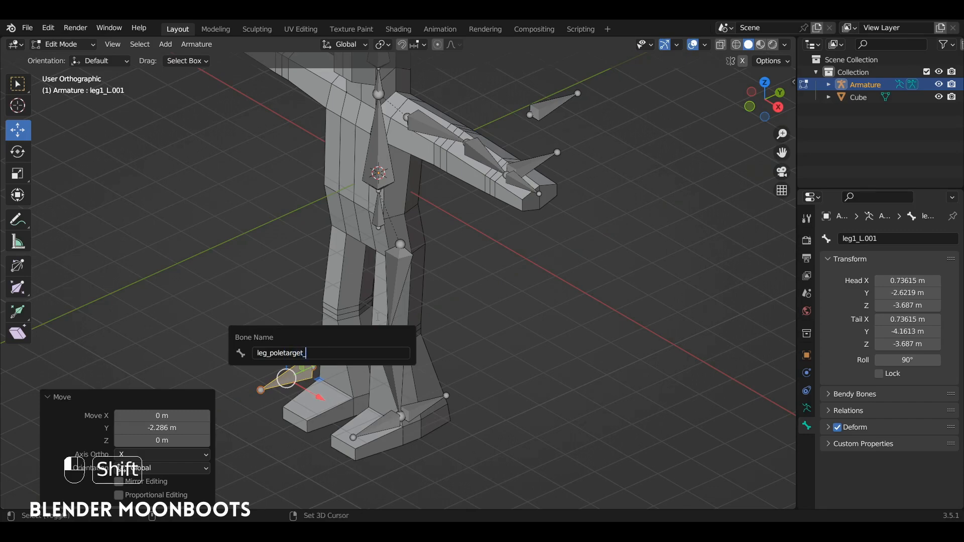
pyautogui.write('L')
pyautogui.press('Return')
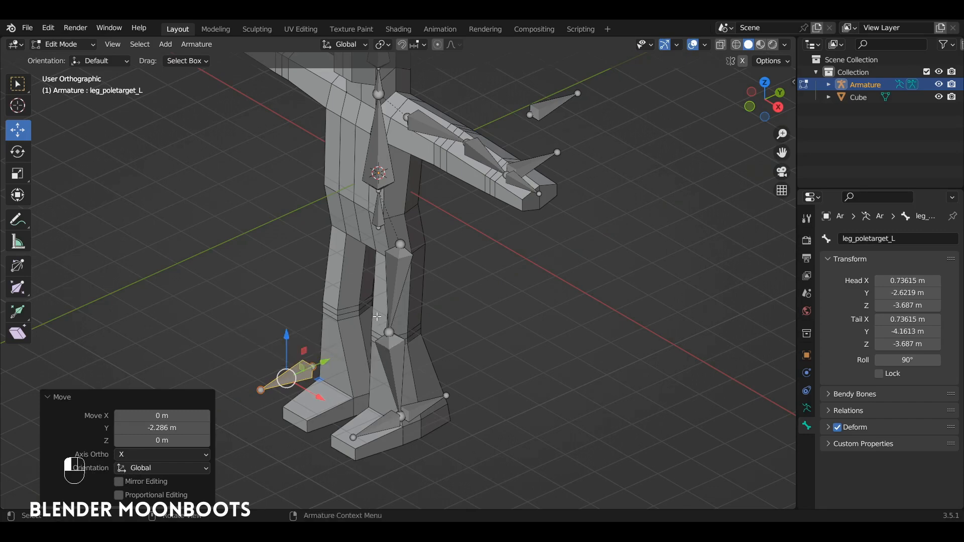
pyautogui.click(837, 430)
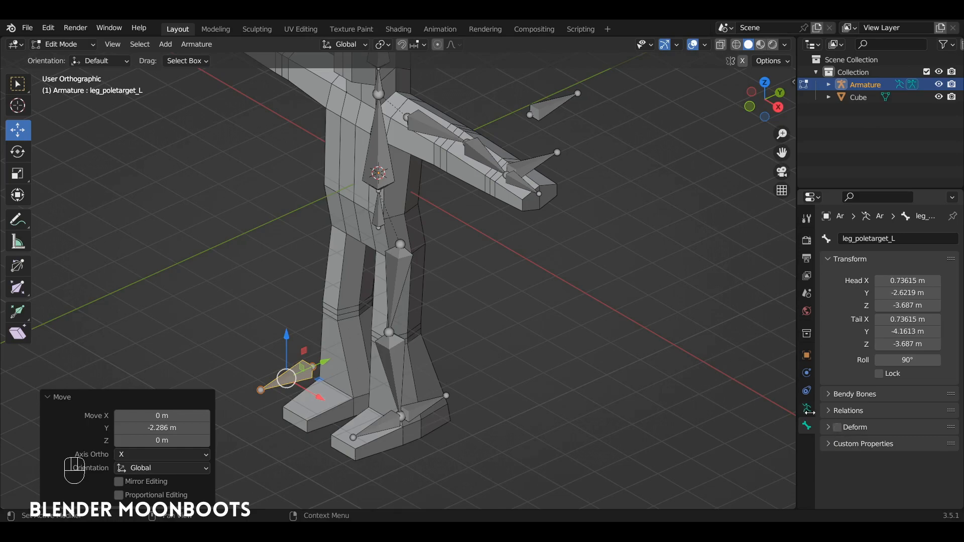
# Duplicate the torso bone Bone.001 and place the copy about 5.99 m lower along the global Z axis
pyautogui.keyDown('ctrl'); pyautogui.keyDown('alt'); pyautogui.moveTo(409, 294); pyautogui.dragTo(477, 224); pyautogui.keyUp('alt'); pyautogui.keyUp('ctrl')
pyautogui.press('a')
pyautogui.press('a')
pyautogui.press('a')
pyautogui.press('a')
pyautogui.keyDown('alt'); pyautogui.moveTo(477, 224); pyautogui.dragTo(491, 195); pyautogui.keyUp('alt')
pyautogui.click(413, 161)
pyautogui.keyDown('alt'); pyautogui.moveTo(414, 160); pyautogui.dragTo(432, 100); pyautogui.keyUp('alt')
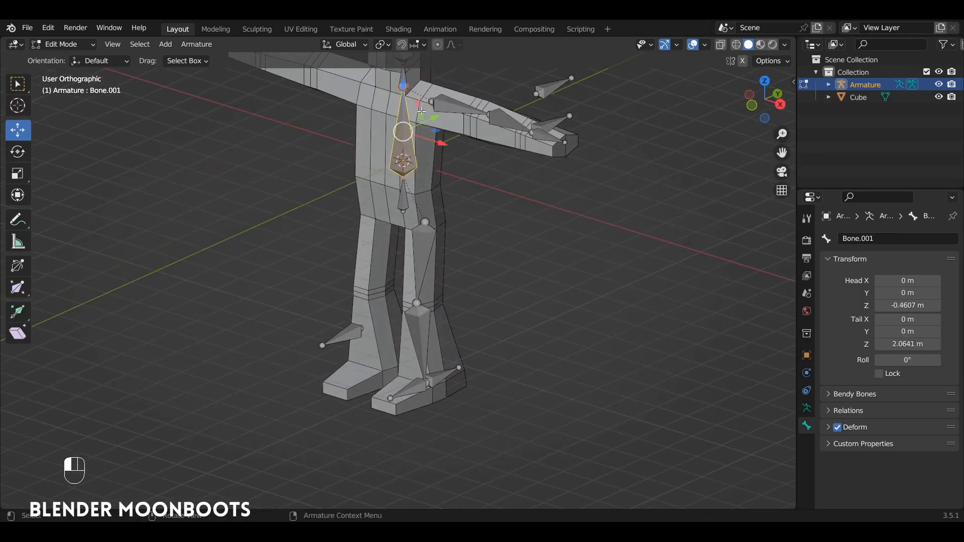
pyautogui.hotkey('shift', 'd')
pyautogui.press('z')
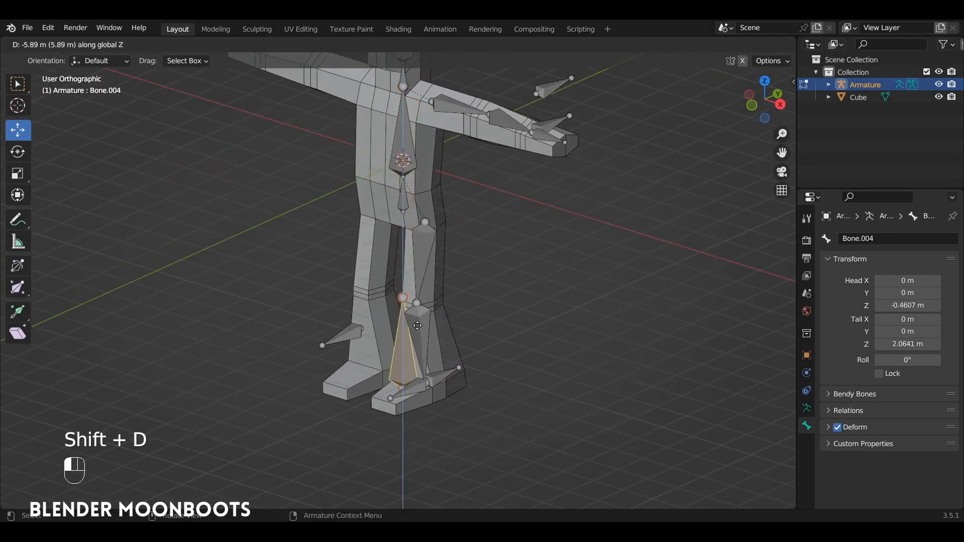
pyautogui.click(417, 326)
# Rotate the duplicated bone 90° about the global X axis
pyautogui.write('rx9')
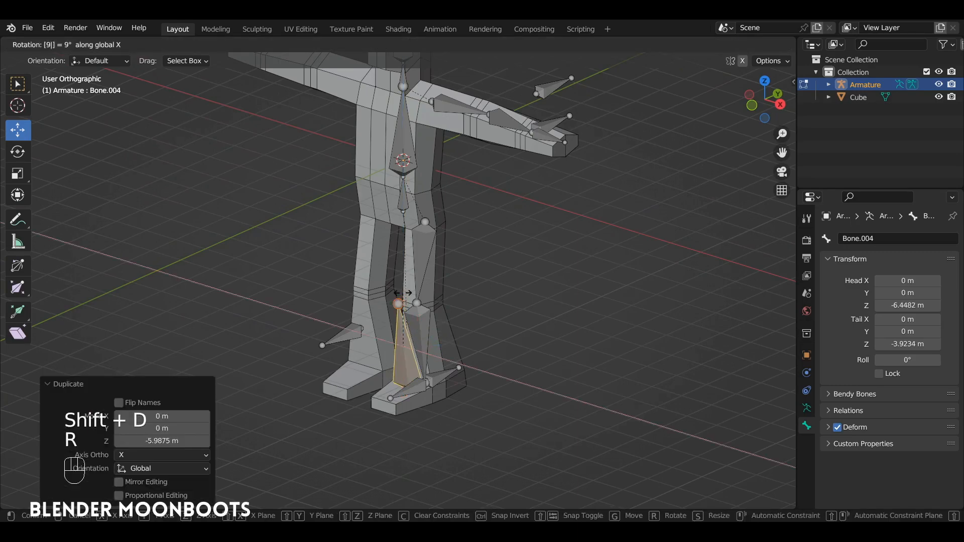
pyautogui.write('0')
pyautogui.click(402, 293)
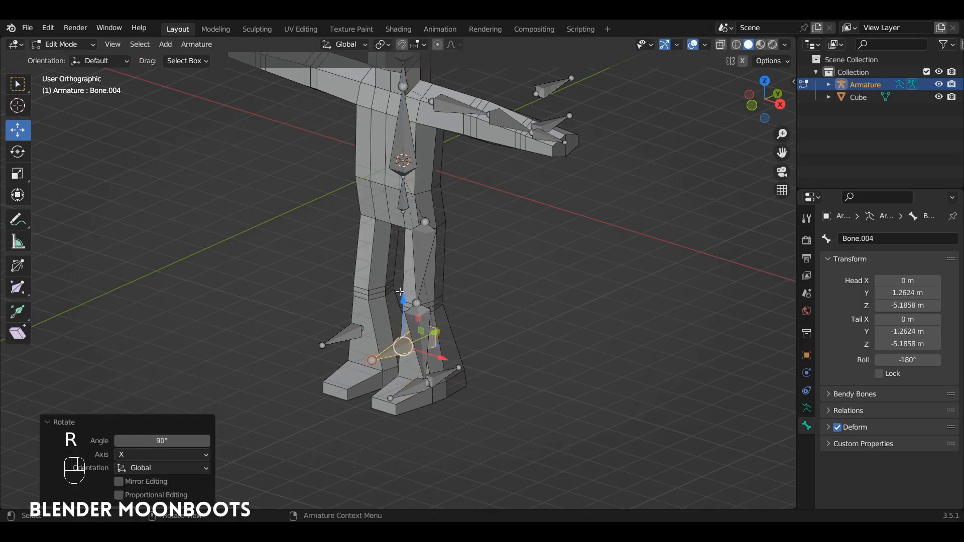
# Move the horizontal bone about 1.87 m down beneath the feet and scale it up to about 3.65 m long
pyautogui.moveTo(403, 300); pyautogui.dragTo(402, 367)
pyautogui.keyDown('alt'); pyautogui.moveTo(506, 377); pyautogui.dragTo(527, 357); pyautogui.keyUp('alt')
pyautogui.press('s')
pyautogui.click(510, 347)
# Clear the parent of the bone beneath the feet and rename it as root
pyautogui.click(448, 406)
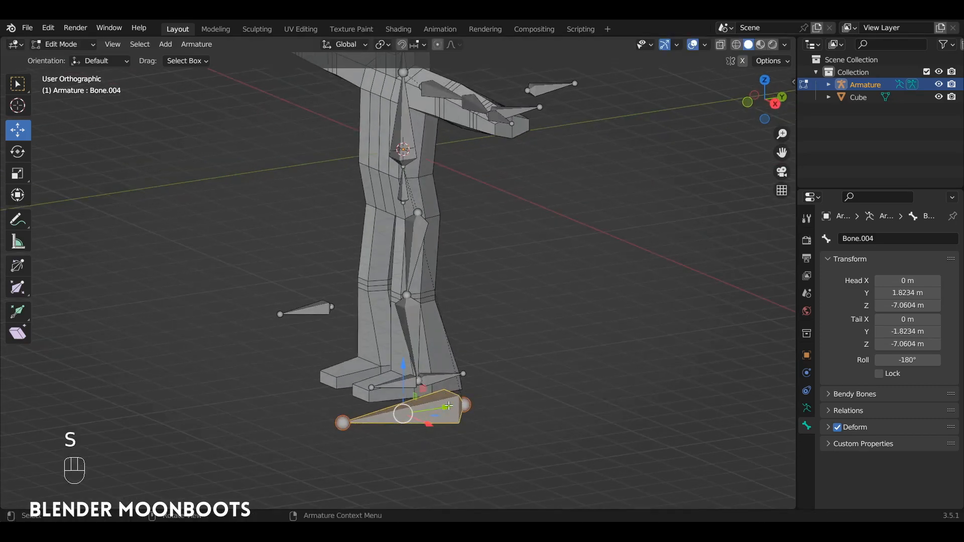
pyautogui.hotkey('alt', 'p')
pyautogui.click(441, 406)
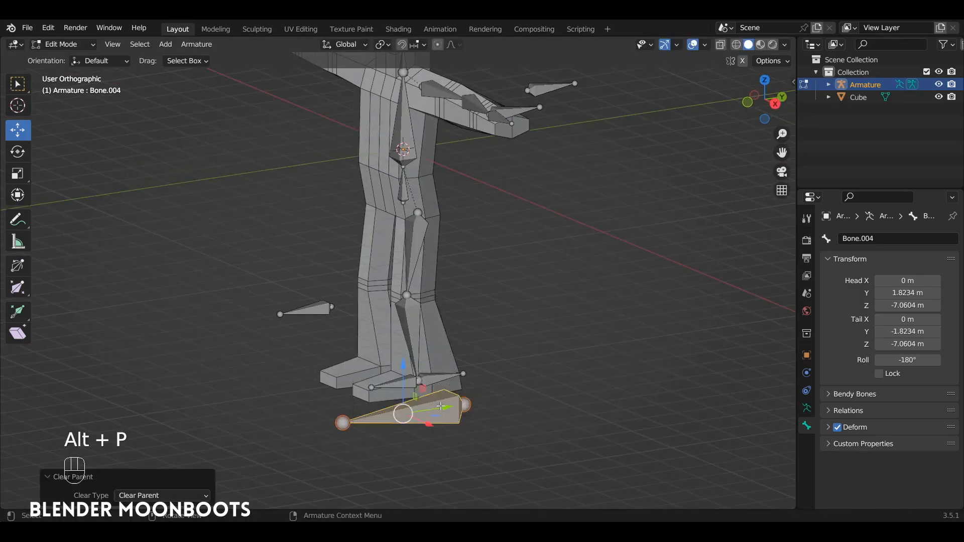
pyautogui.keyDown('alt'); pyautogui.moveTo(441, 406); pyautogui.dragTo(491, 331); pyautogui.keyUp('alt')
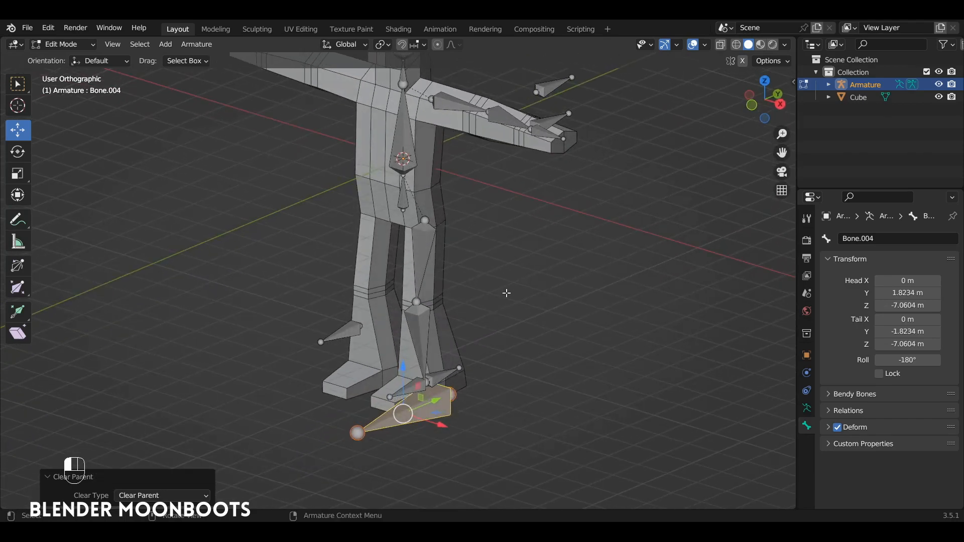
pyautogui.press('F2')
pyautogui.write('root')
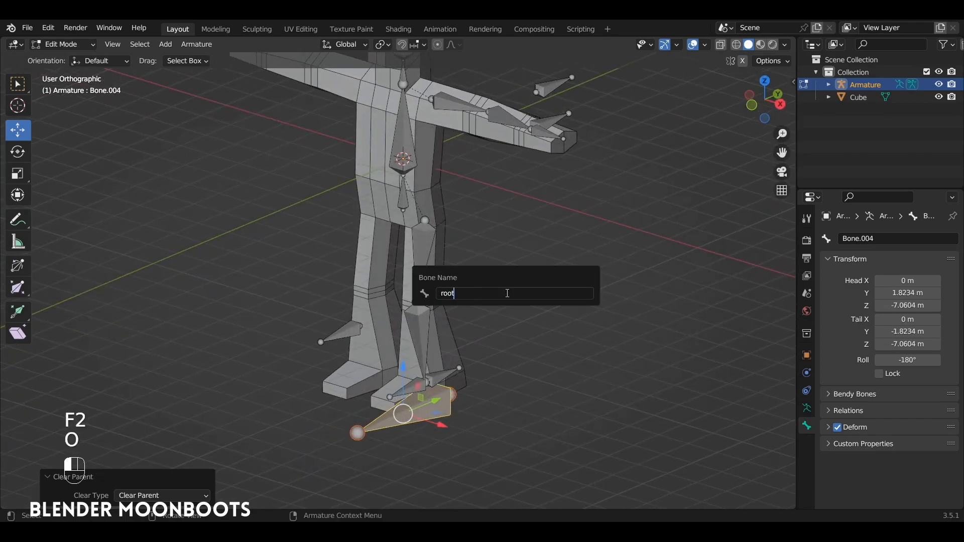
pyautogui.press('Return')
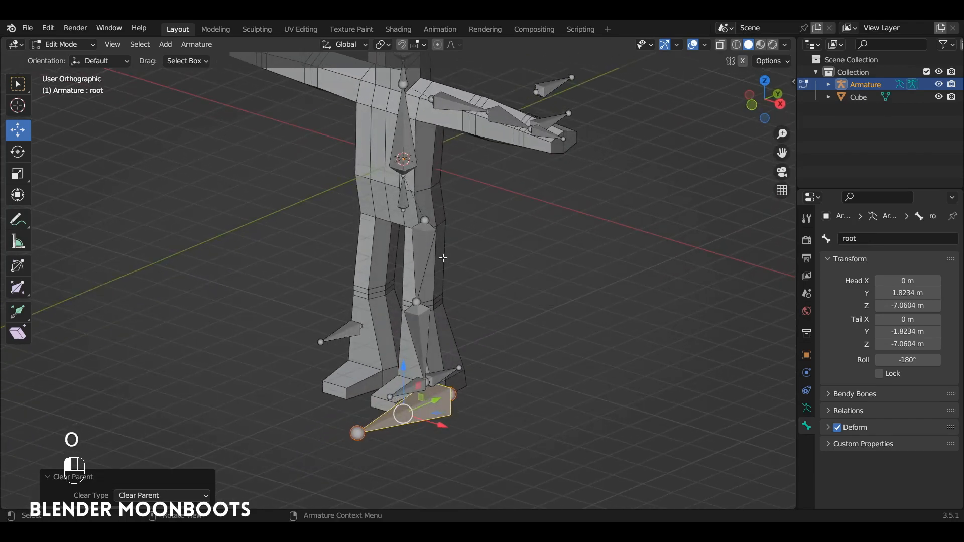
# Switch the armature from Edit Mode to Pose Mode
pyautogui.keyDown('alt'); pyautogui.moveTo(443, 258); pyautogui.dragTo(487, 234); pyautogui.keyUp('alt')
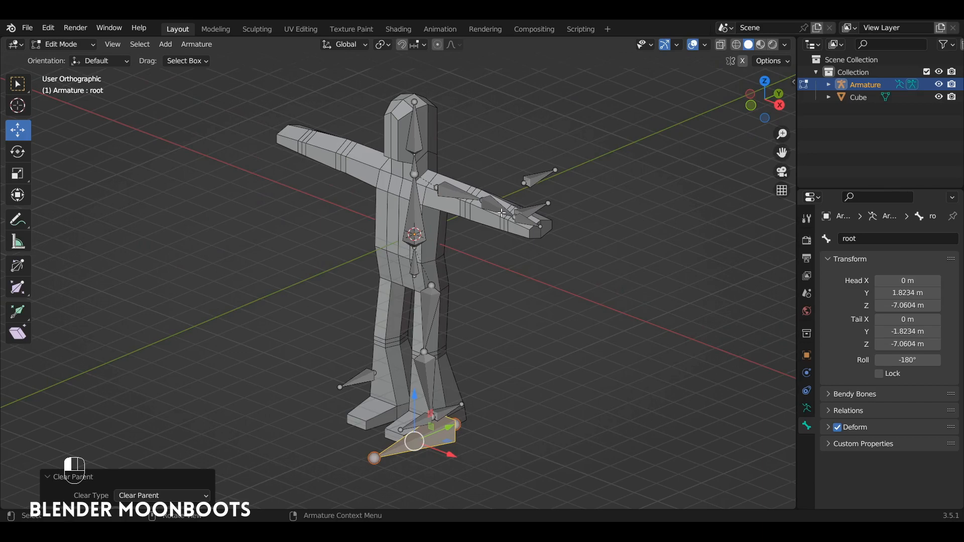
pyautogui.hotkey('ctrl', 'Tab')
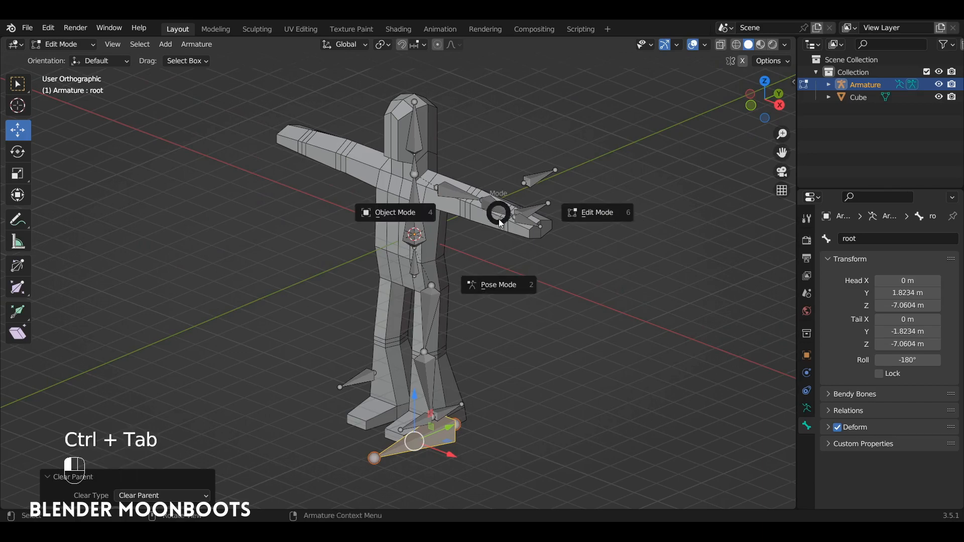
pyautogui.click(501, 287)
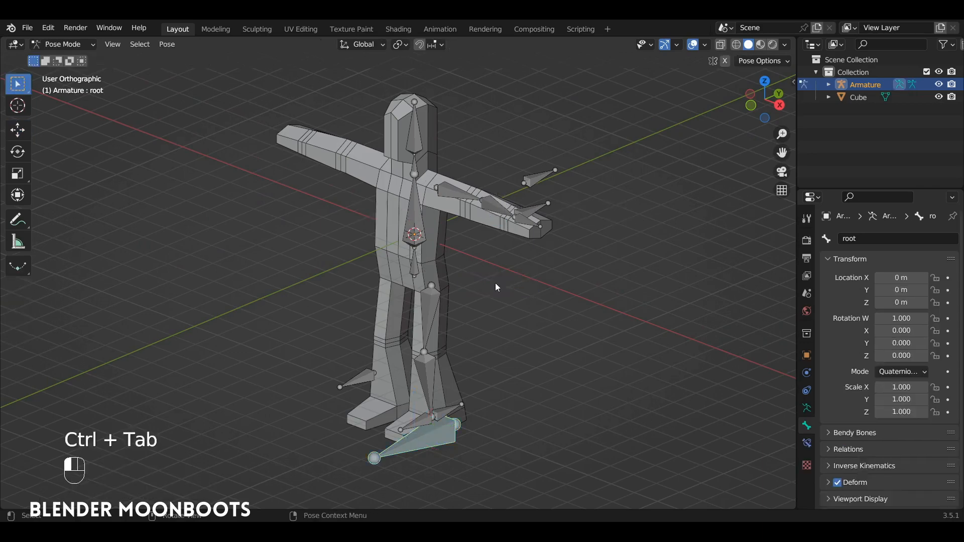
# Add an Inverse Kinematics bone constraint to the forearm bone arm2_L
pyautogui.click(494, 207)
pyautogui.keyDown('alt'); pyautogui.moveTo(494, 207); pyautogui.dragTo(522, 231); pyautogui.keyUp('alt')
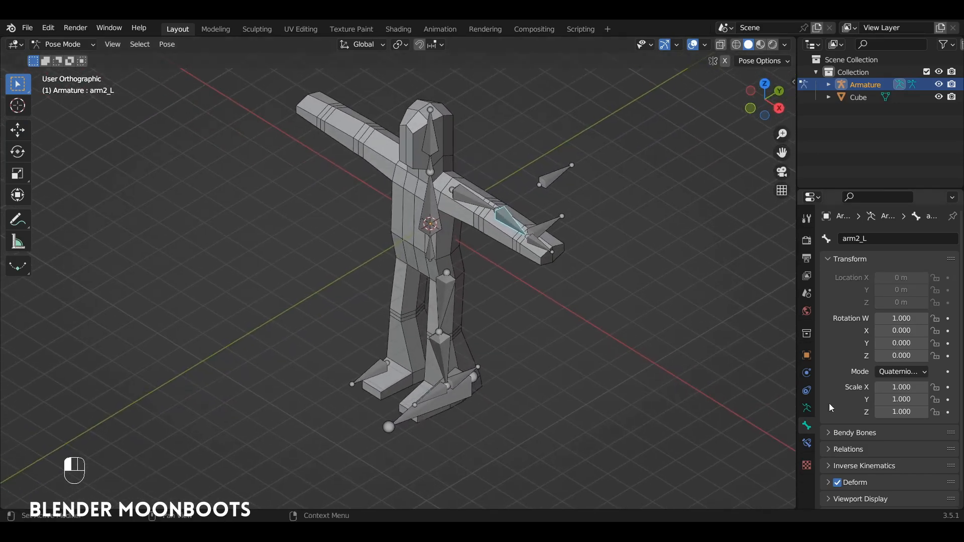
pyautogui.click(806, 444)
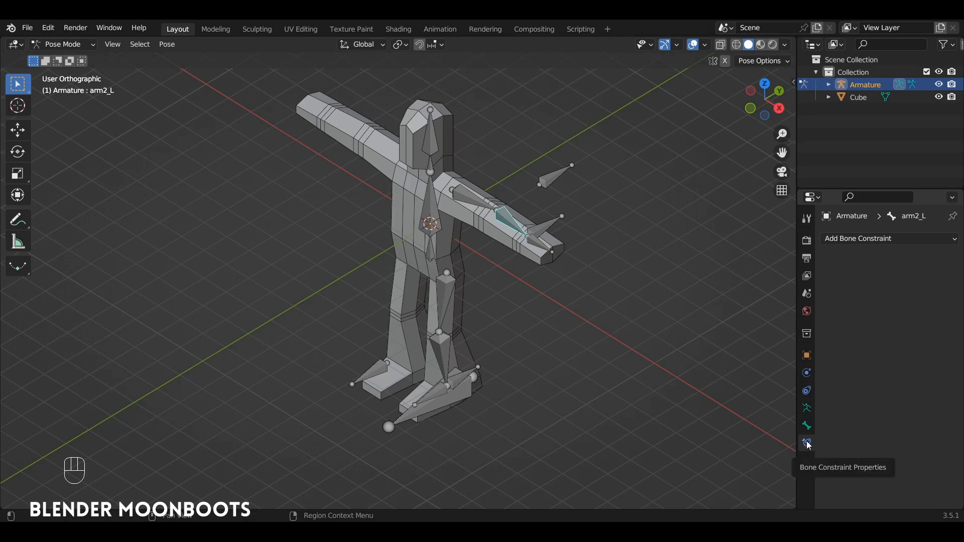
pyautogui.click(848, 243)
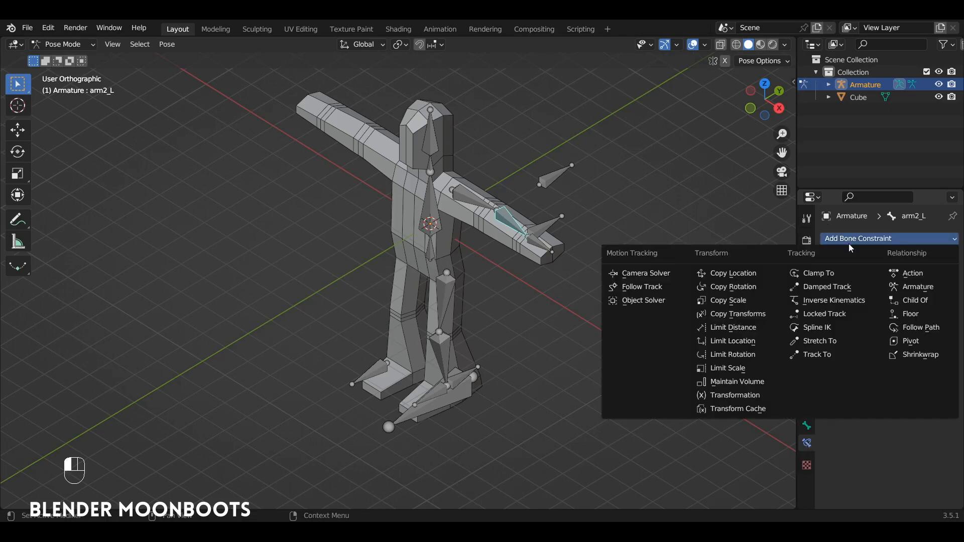
pyautogui.click(858, 301)
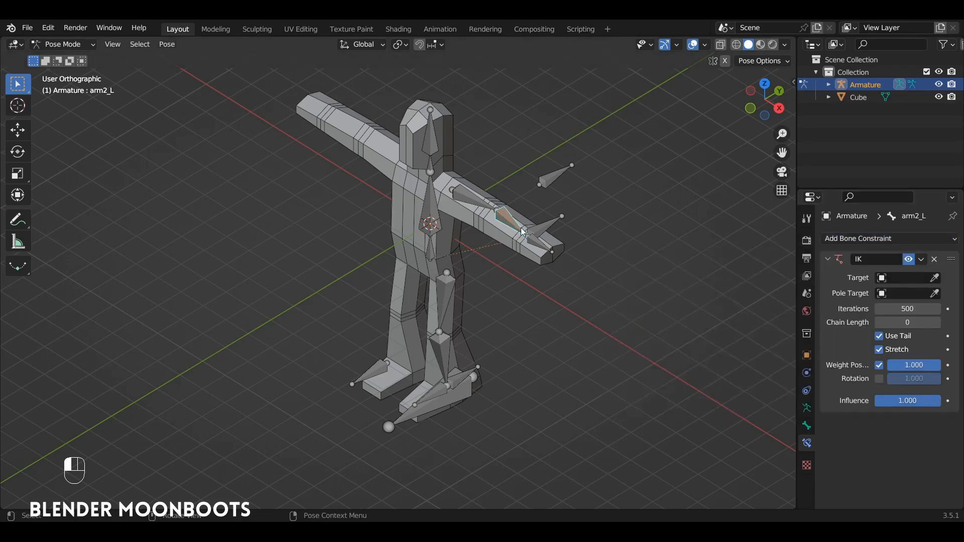
# Try rotating the upper arm bone arm1_L and undo the rotation
pyautogui.click(470, 206)
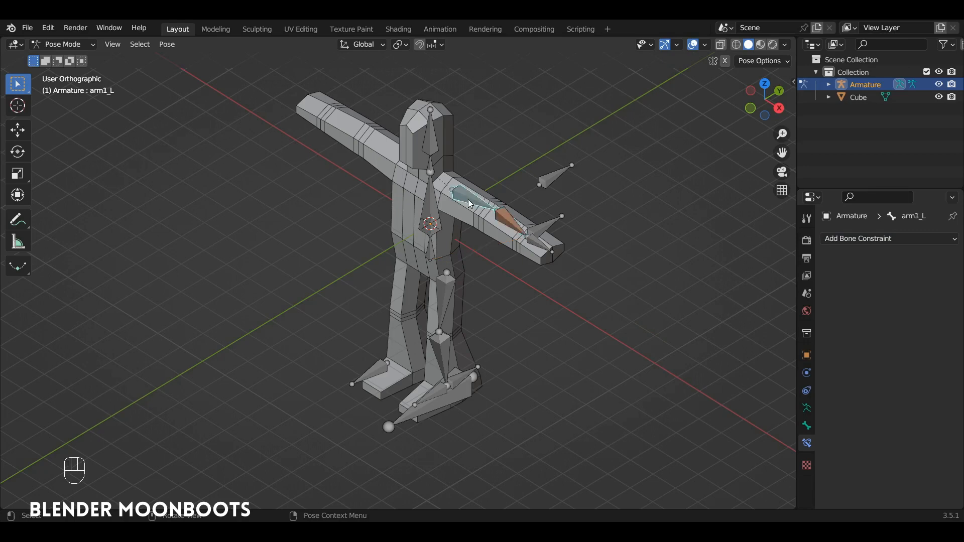
pyautogui.press('r')
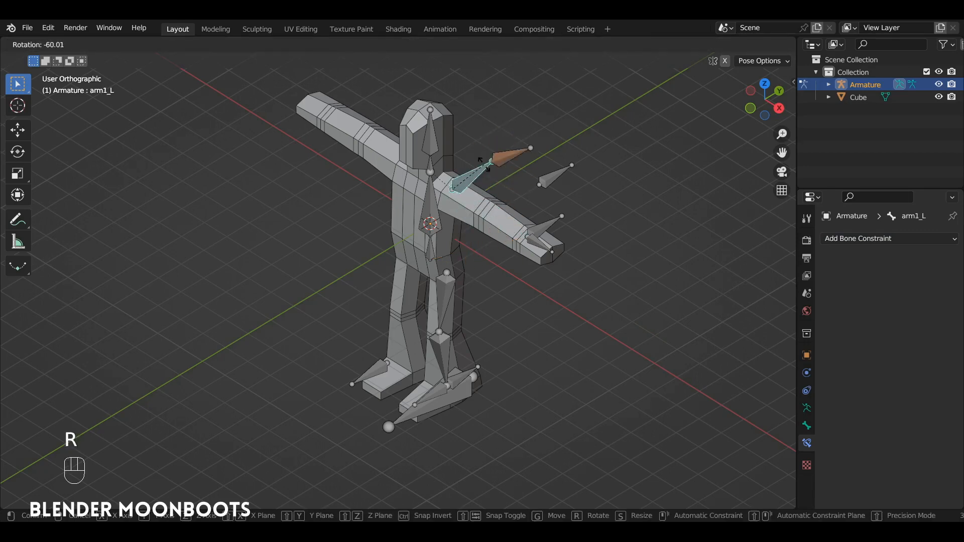
pyautogui.click(477, 156)
pyautogui.hotkey('ctrl', 'z')
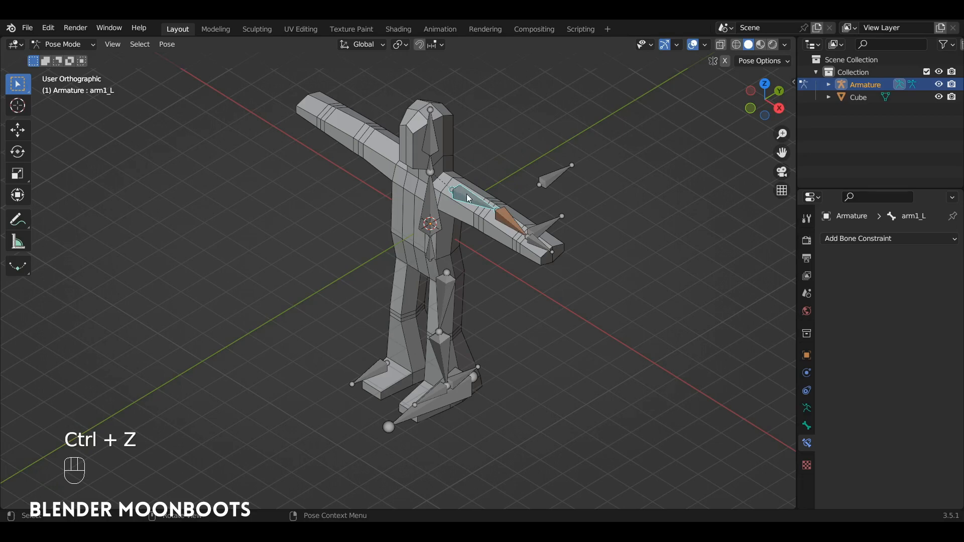
# Examine the forearm bone arm2_L with its IK constraint and the wrist target bone arm_target_L
pyautogui.click(512, 232)
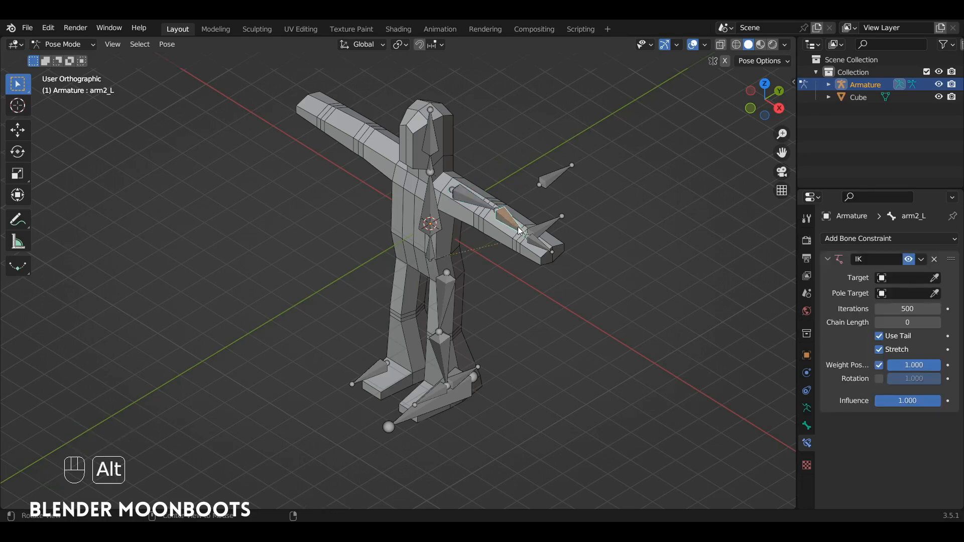
pyautogui.keyDown('alt'); pyautogui.moveTo(512, 232); pyautogui.dragTo(541, 252); pyautogui.keyUp('alt')
pyautogui.click(560, 245)
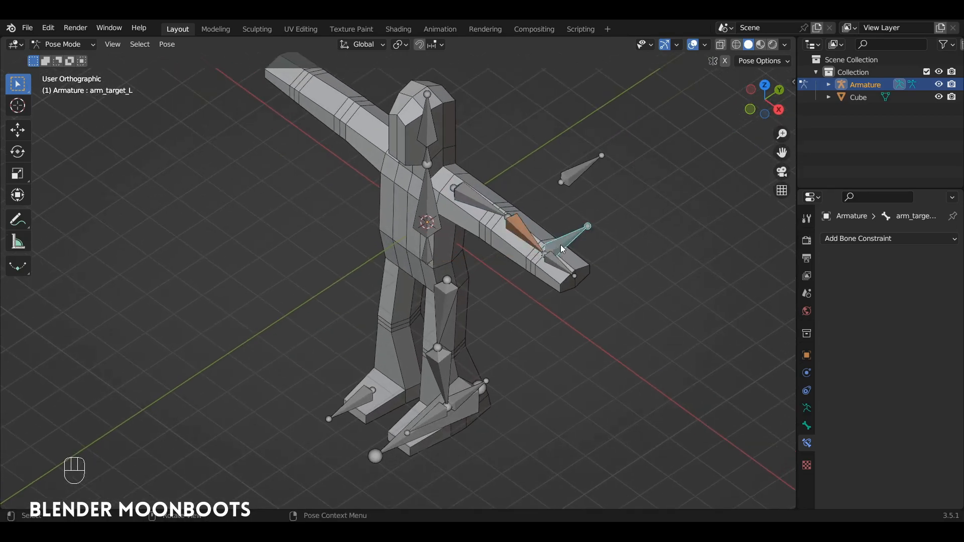
pyautogui.click(526, 229)
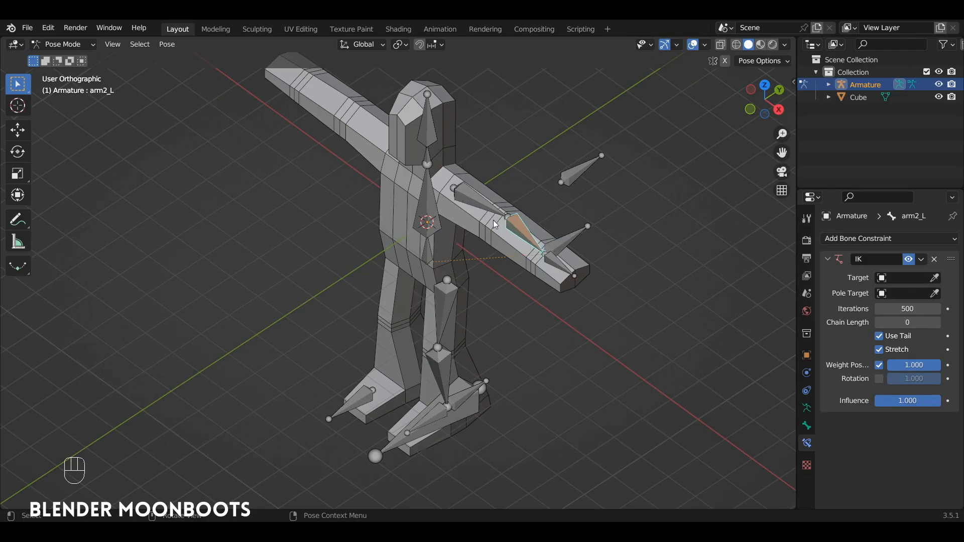
pyautogui.click(555, 244)
pyautogui.click(526, 231)
pyautogui.click(559, 245)
pyautogui.click(523, 232)
pyautogui.keyDown('alt'); pyautogui.moveTo(528, 233); pyautogui.dragTo(563, 255); pyautogui.keyUp('alt')
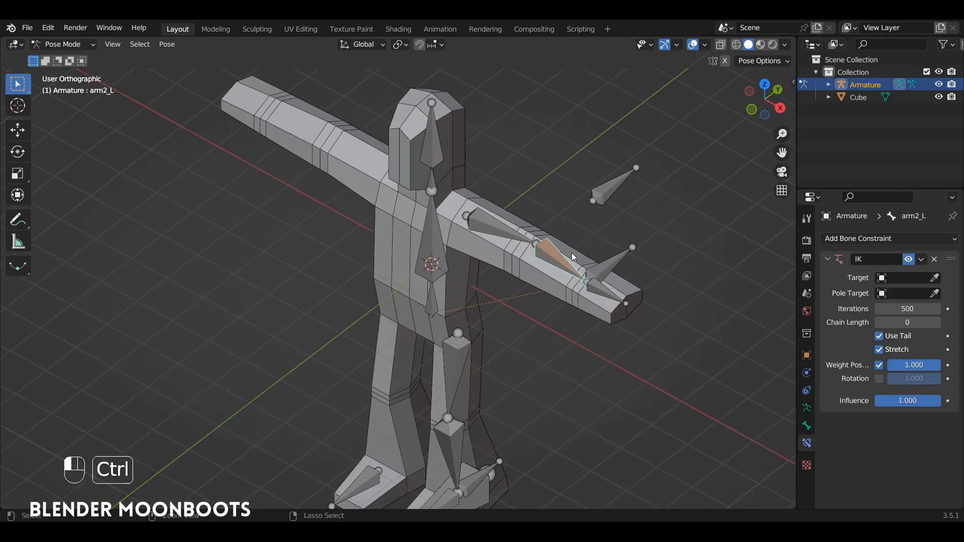
# Set the IK constraint target of arm2_L to the Armature object with bone arm_target_L
pyautogui.click(922, 280)
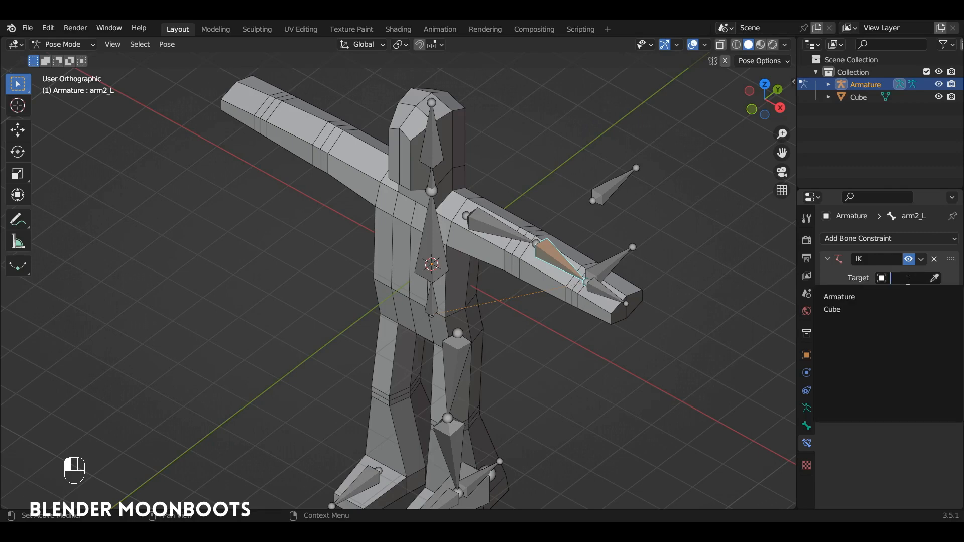
pyautogui.click(862, 296)
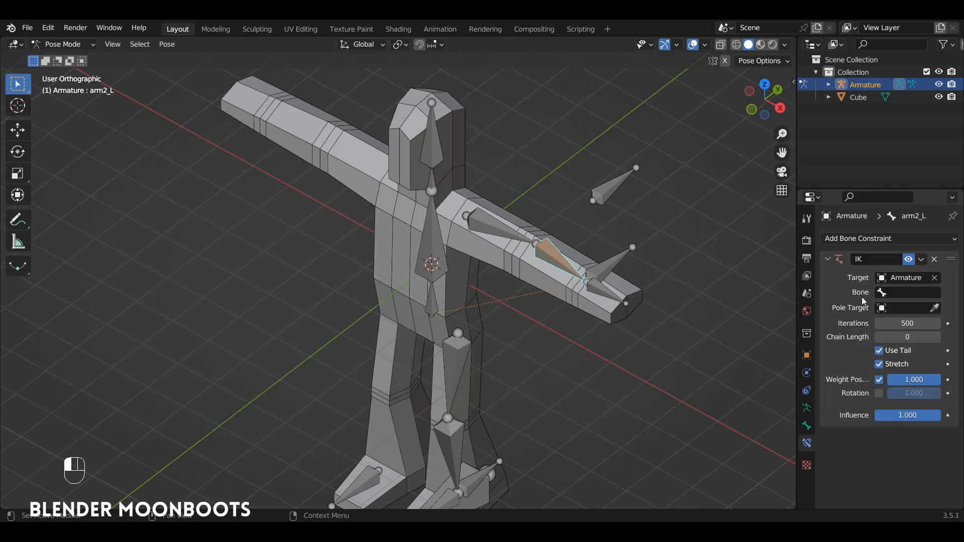
pyautogui.click(899, 292)
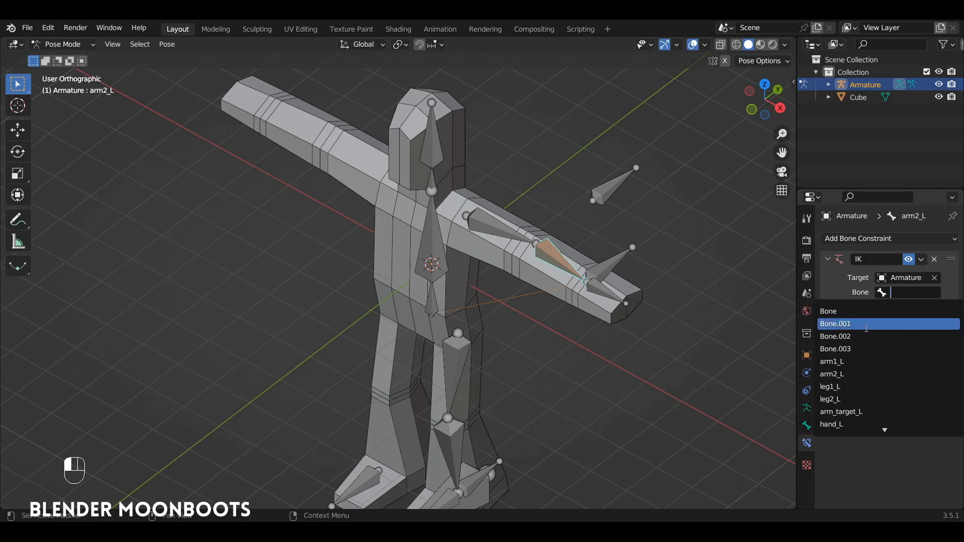
pyautogui.click(891, 411)
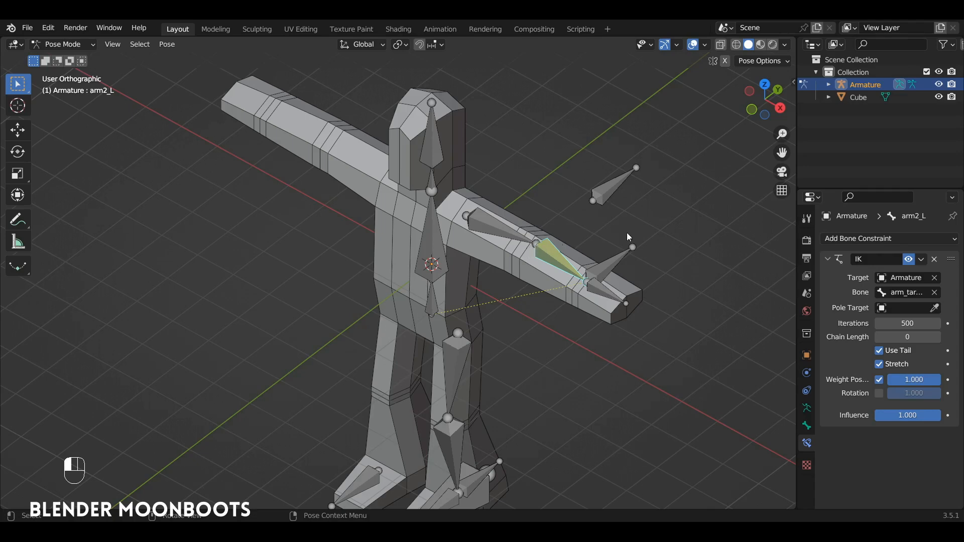
# Set the pole target of the arm2_L IK constraint to the Armature with bone arm_poletarget_L
pyautogui.click(906, 308)
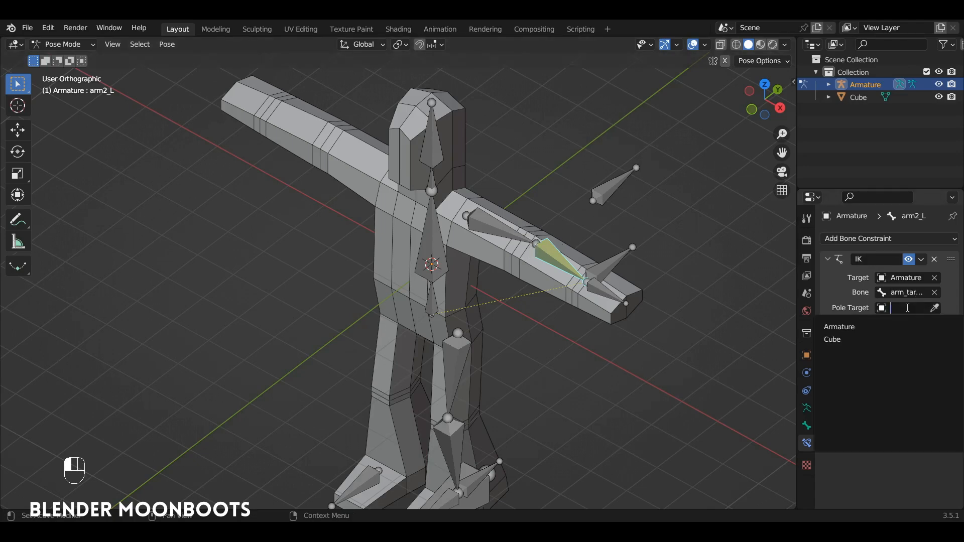
pyautogui.click(864, 326)
pyautogui.click(904, 323)
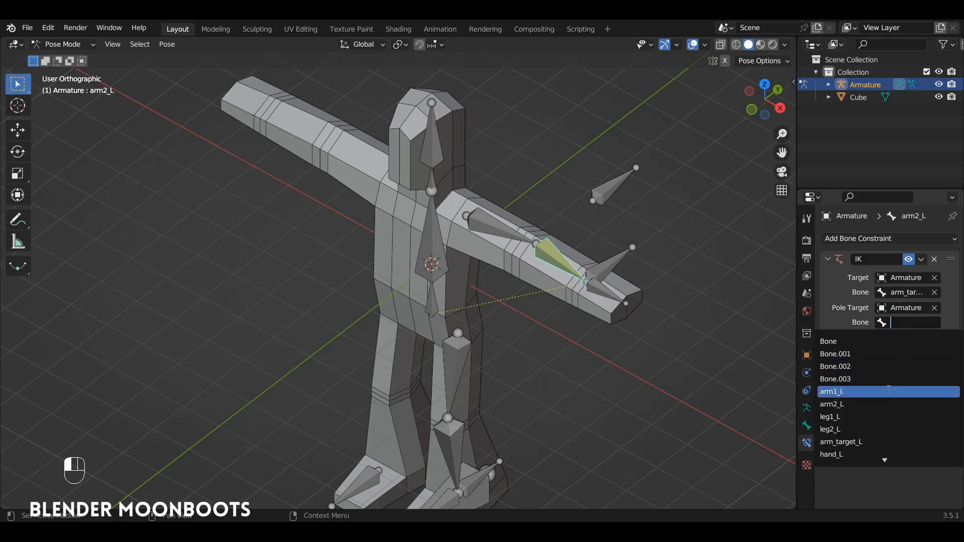
pyautogui.scroll(-6, 883, 445)
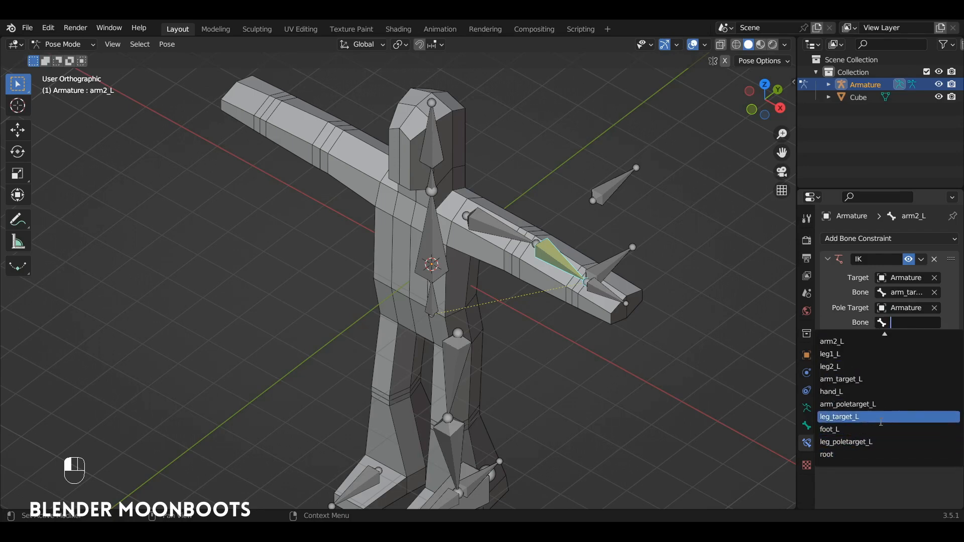
pyautogui.click(894, 404)
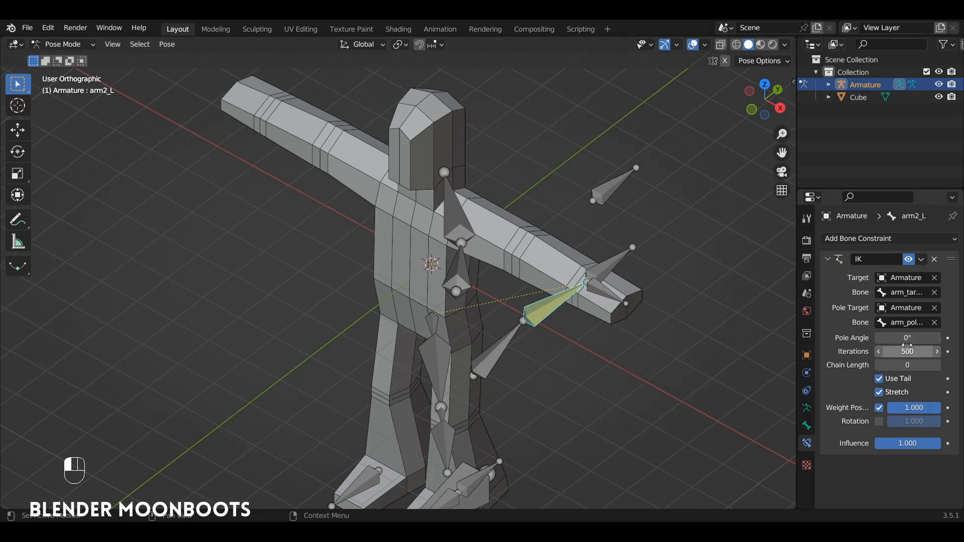
# Set the arm2_L IK constraint's chain length to 2 and its pole angle to -90°
pyautogui.click(936, 365)
pyautogui.click(936, 365)
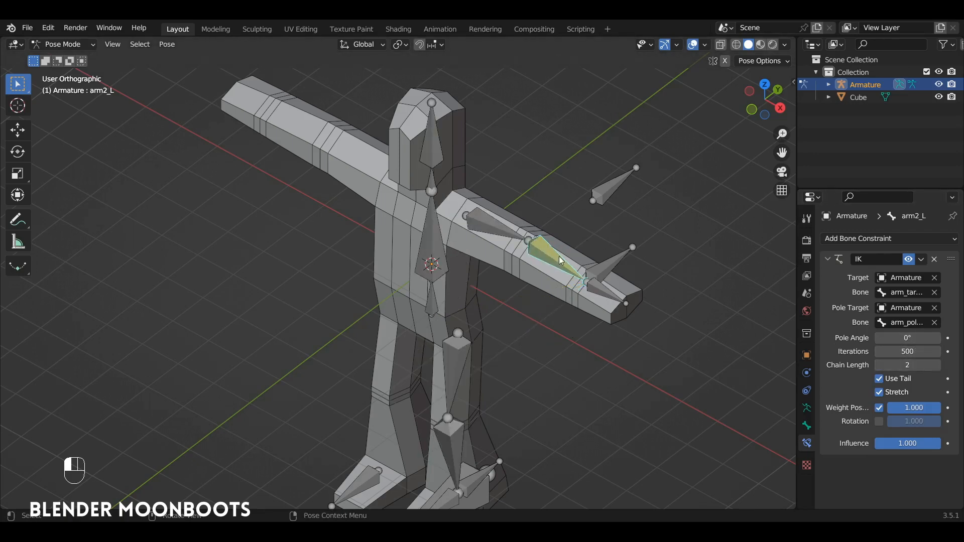
pyautogui.keyDown('alt'); pyautogui.moveTo(547, 252); pyautogui.dragTo(784, 262); pyautogui.keyUp('alt')
pyautogui.scroll(1, 548, 220)
pyautogui.moveTo(881, 339); pyautogui.dragTo(709, 327)
pyautogui.doubleClick(887, 337)
pyautogui.write('-90')
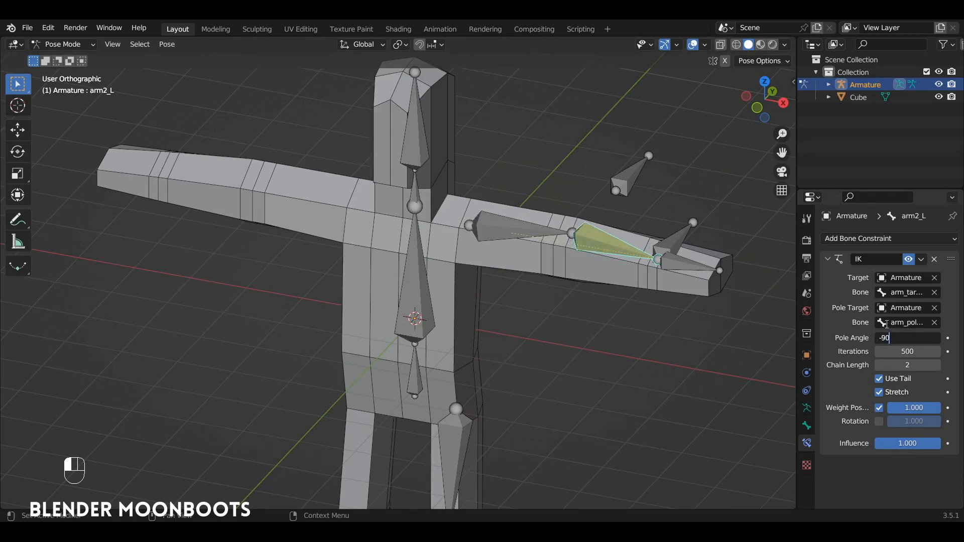
pyautogui.press('Return')
# Test the arm's IK by moving the wrist target bone arm_target_L inward, rotating it about 108° and moving it again
pyautogui.keyDown('alt'); pyautogui.moveTo(681, 265); pyautogui.dragTo(649, 245); pyautogui.keyUp('alt')
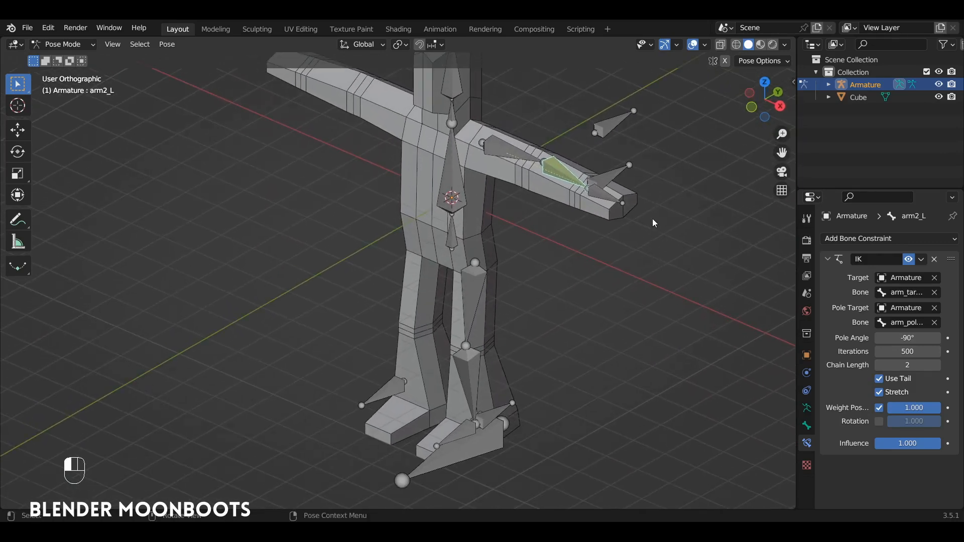
pyautogui.click(616, 180)
pyautogui.keyDown('alt'); pyautogui.moveTo(615, 180); pyautogui.dragTo(601, 312); pyautogui.keyUp('alt')
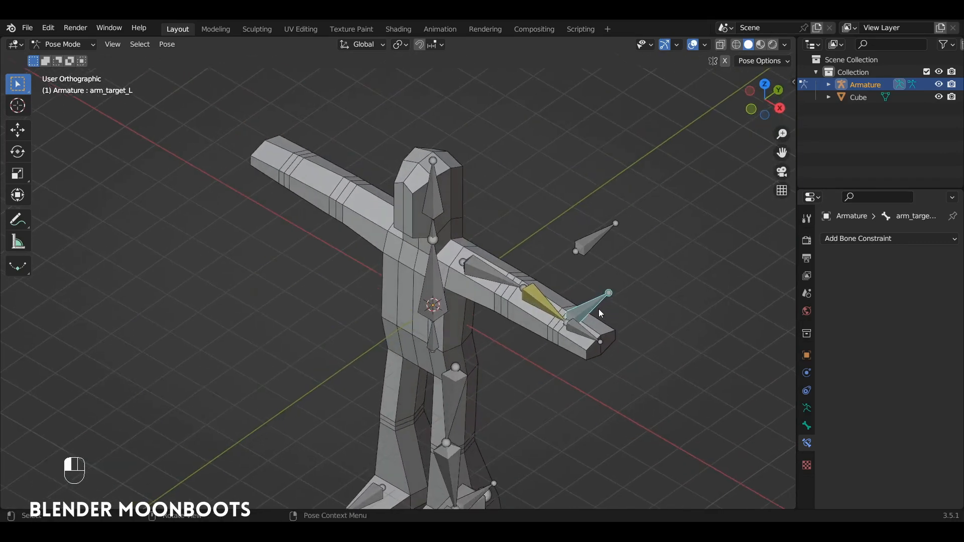
pyautogui.press('g')
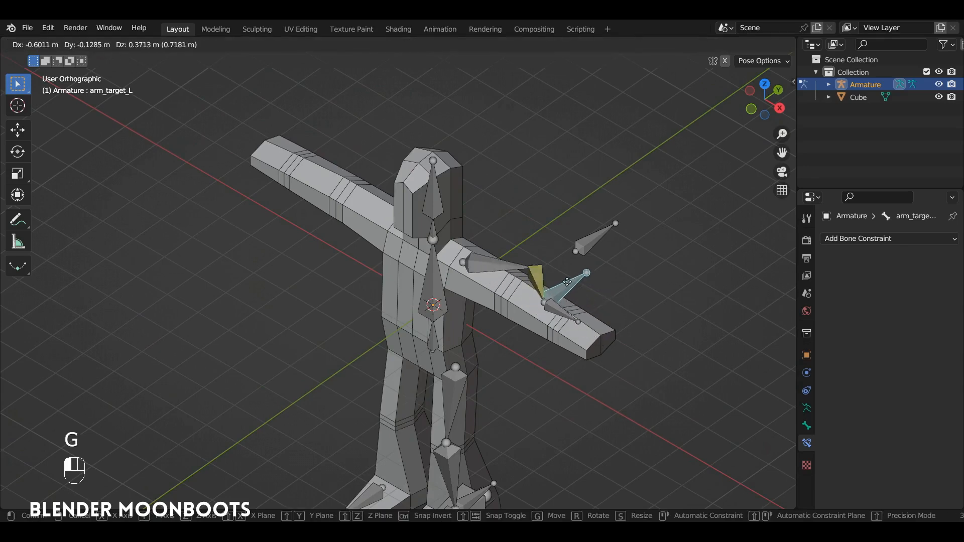
pyautogui.click(521, 331)
pyautogui.press('r')
pyautogui.click(502, 380)
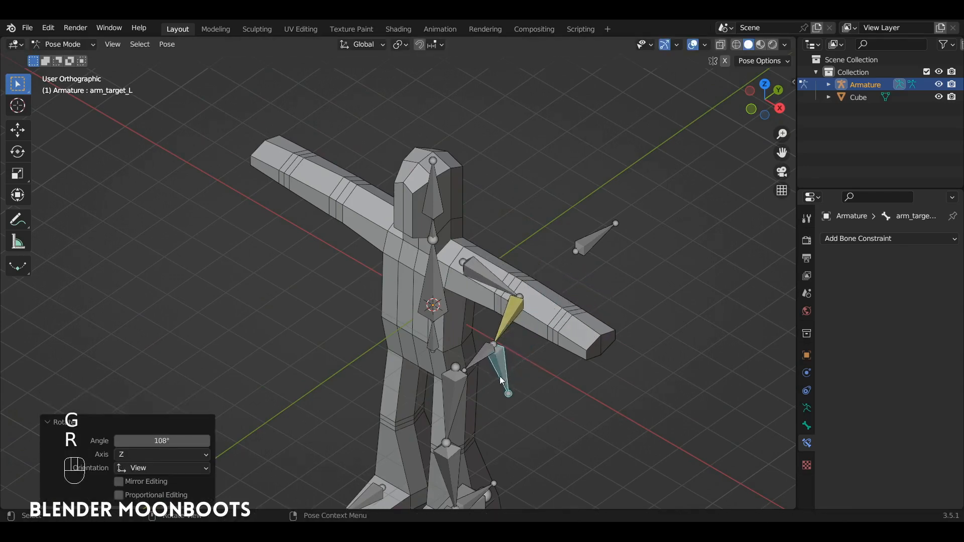
pyautogui.press('g')
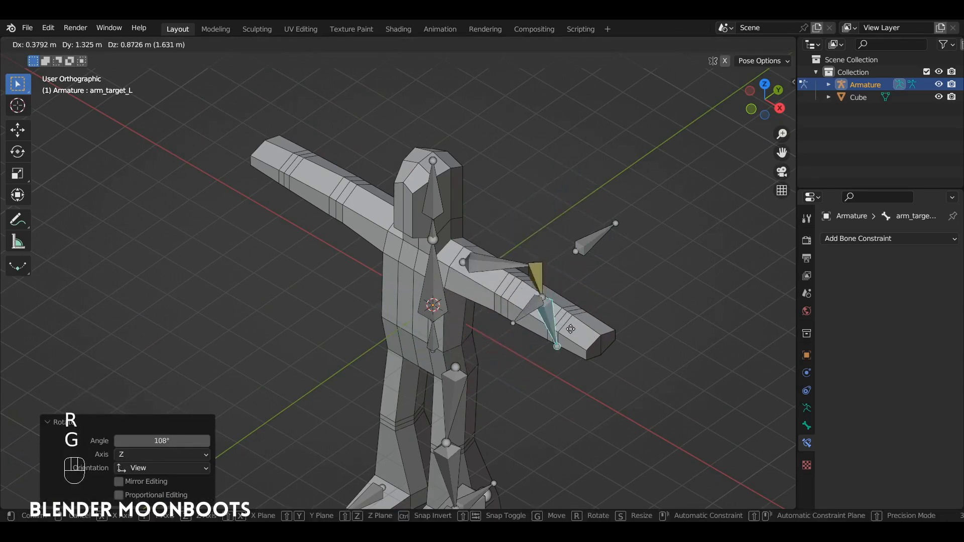
pyautogui.click(547, 347)
pyautogui.moveTo(528, 307)
pyautogui.keyDown('alt'); pyautogui.mouseDown()
pyautogui.moveTo(565, 287)
pyautogui.moveTo(526, 295)
pyautogui.mouseUp(); pyautogui.keyUp('alt')
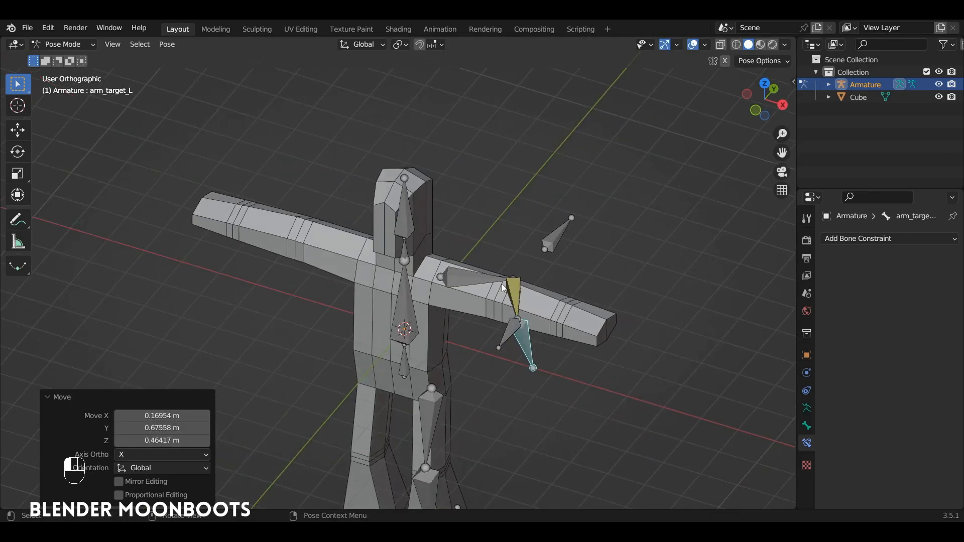
# Clear the rotation and scale of all bones in the pose
pyautogui.press('a')
pyautogui.hotkey('alt', 'r')
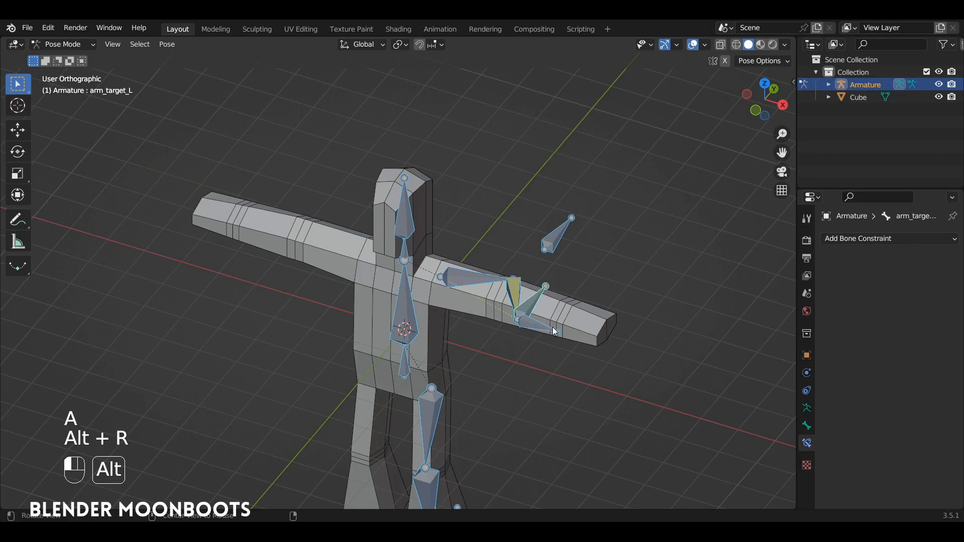
pyautogui.hotkey('alt', 's')
# Move the wrist target bone arm_target_L down toward the hip to bend the arm
pyautogui.click(533, 305)
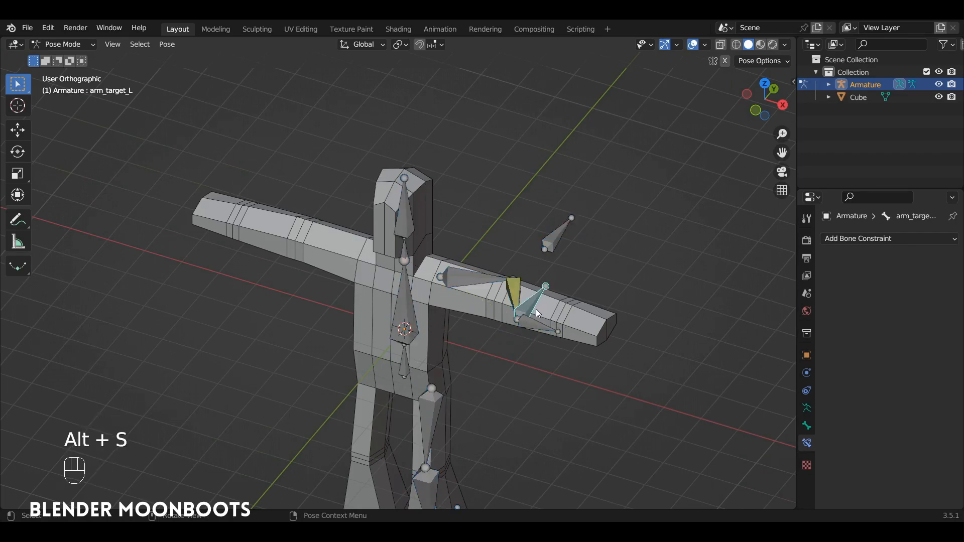
pyautogui.press('g')
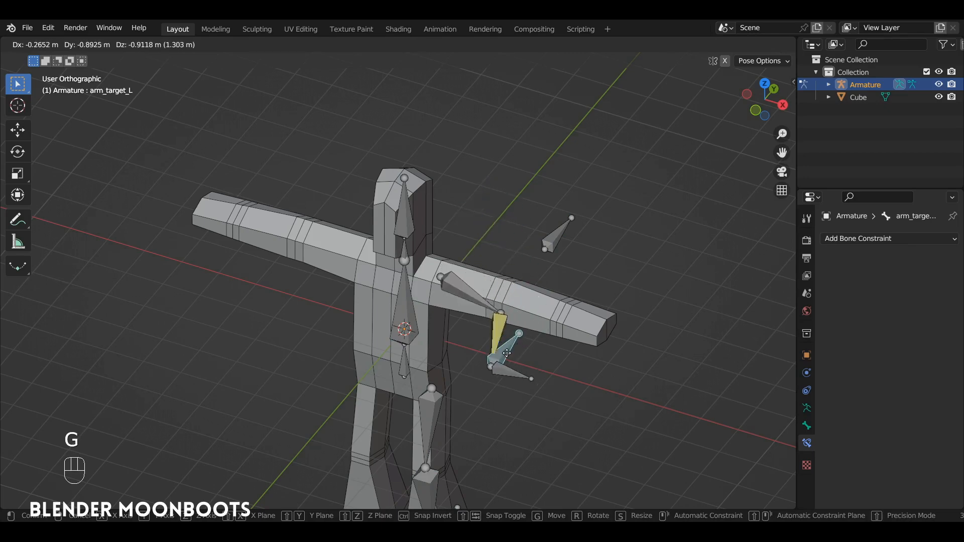
pyautogui.click(514, 326)
# Clear the location of all bones to bring the arm back to its rest position
pyautogui.press('a')
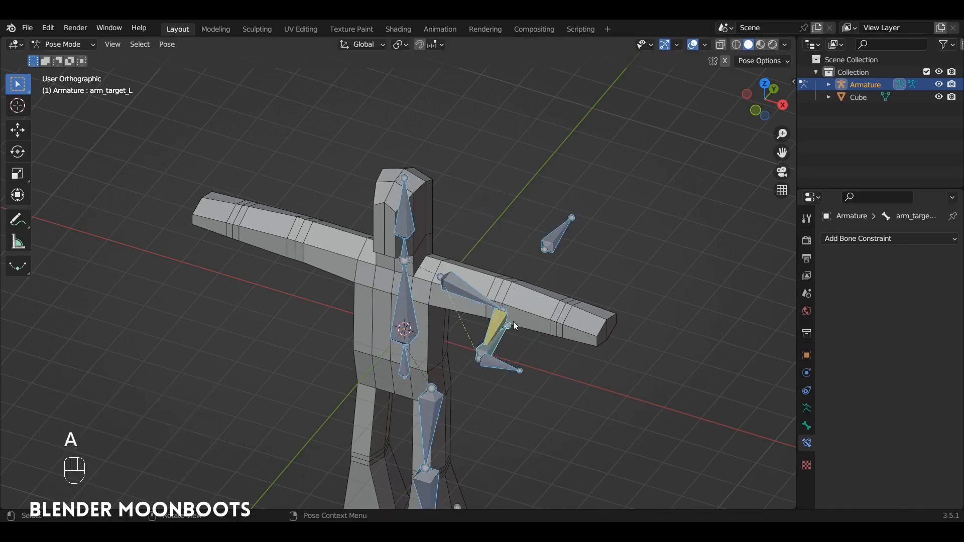
pyautogui.keyDown('alt'); pyautogui.moveTo(525, 333); pyautogui.dragTo(551, 339); pyautogui.keyUp('alt')
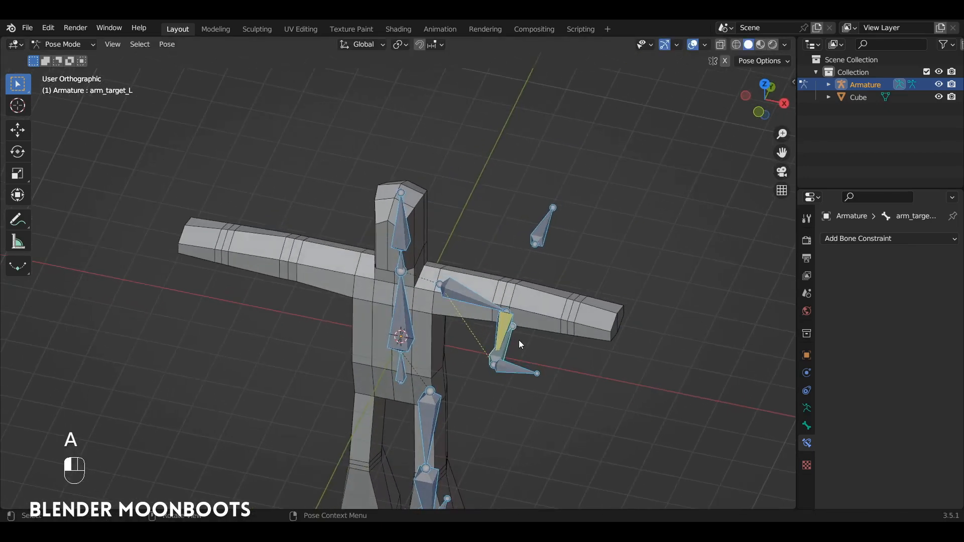
pyautogui.press('alt')
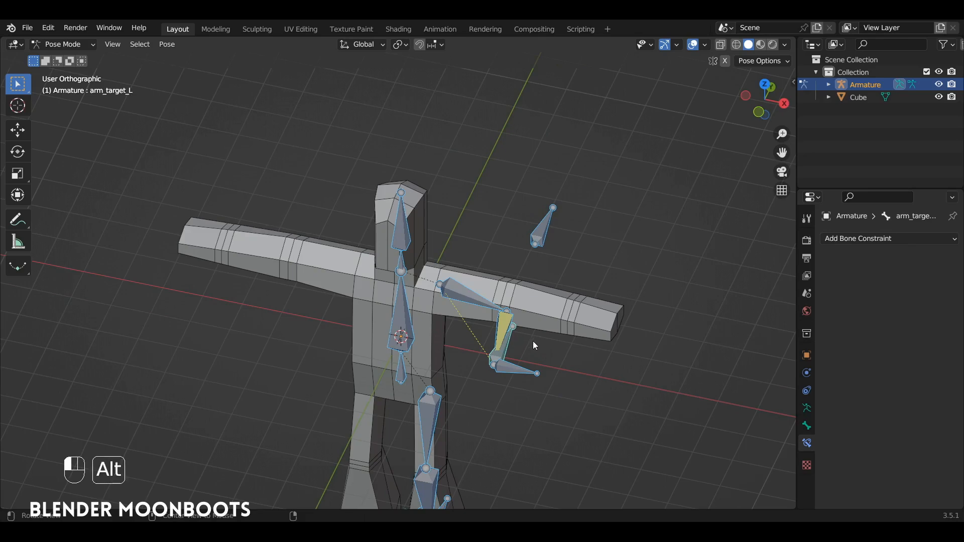
pyautogui.hotkey('alt', 'g')
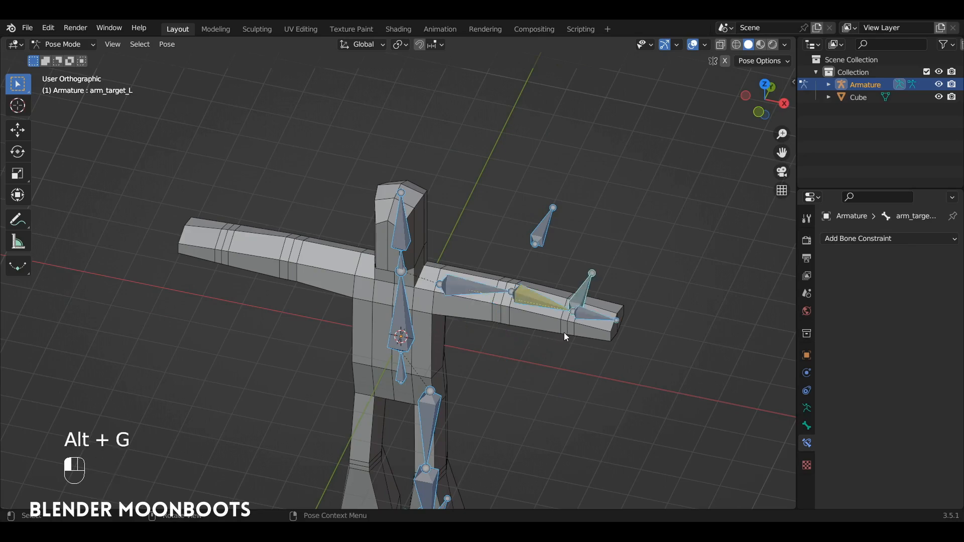
# Add an Inverse Kinematics bone constraint to the lower leg bone leg2_L
pyautogui.keyDown('alt'); pyautogui.moveTo(575, 327); pyautogui.dragTo(495, 332); pyautogui.keyUp('alt')
pyautogui.click(459, 328)
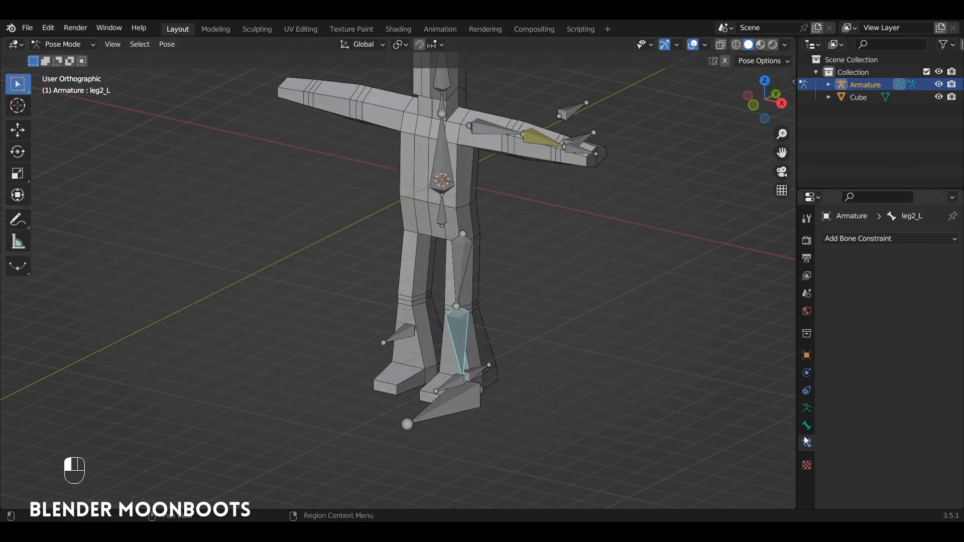
pyautogui.click(853, 239)
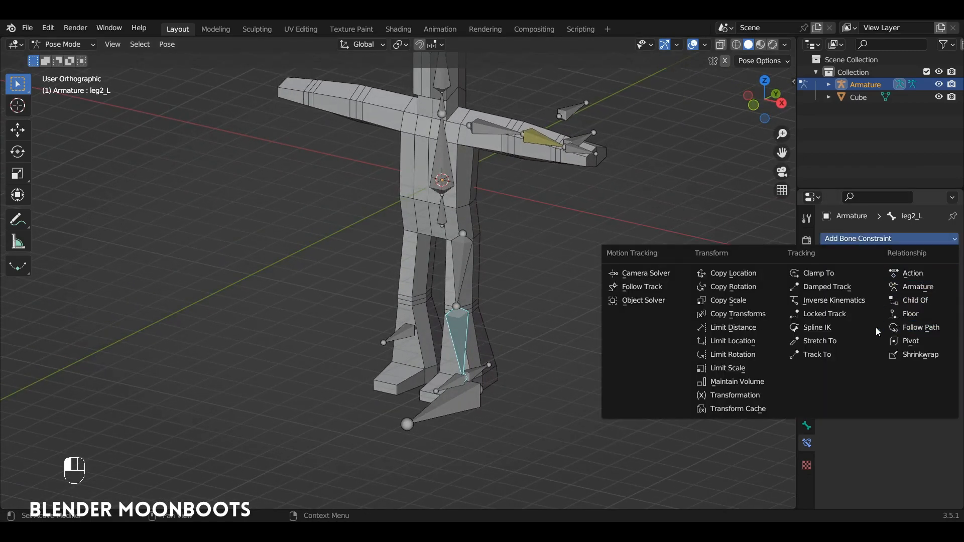
pyautogui.click(826, 301)
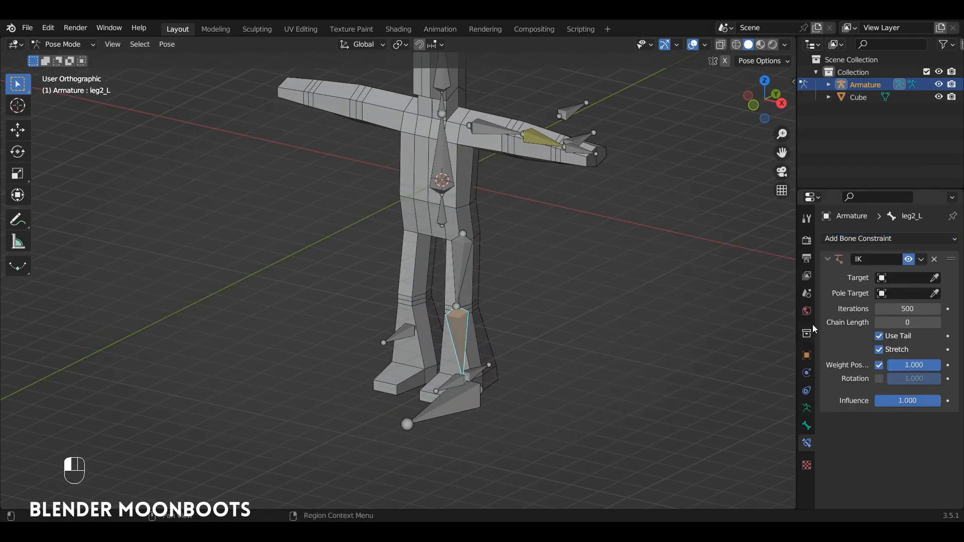
# Set the IK constraint target of leg2_L to the Armature object with bone leg_target_L
pyautogui.click(903, 278)
pyautogui.click(868, 297)
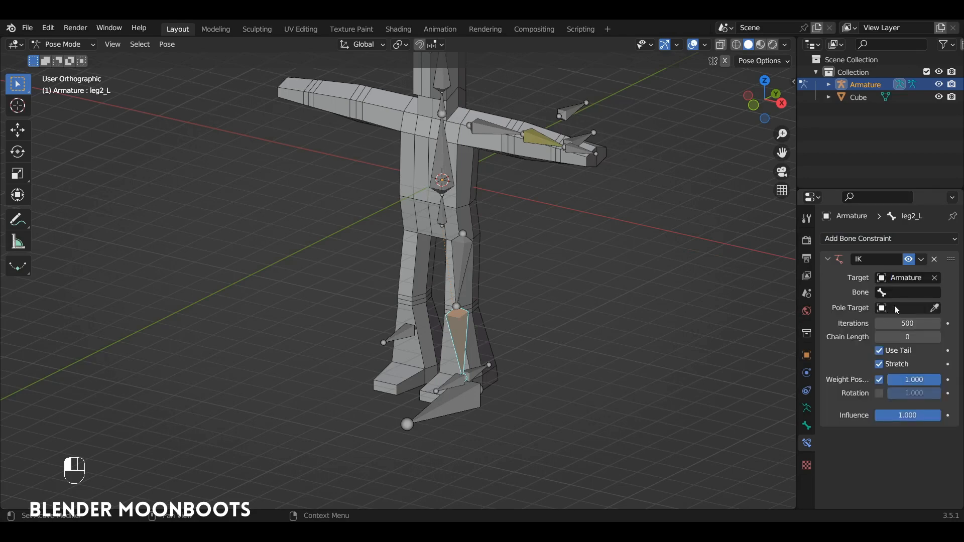
pyautogui.click(903, 292)
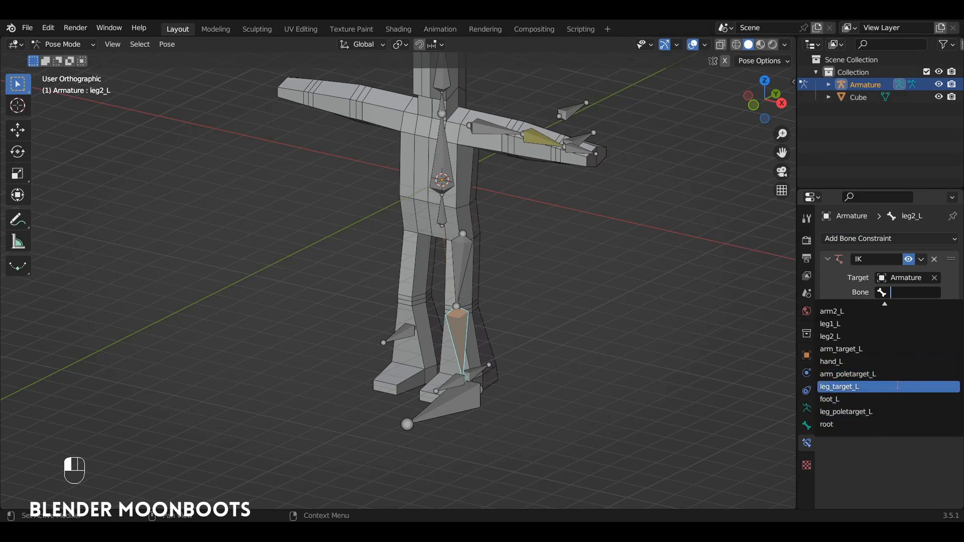
pyautogui.click(896, 386)
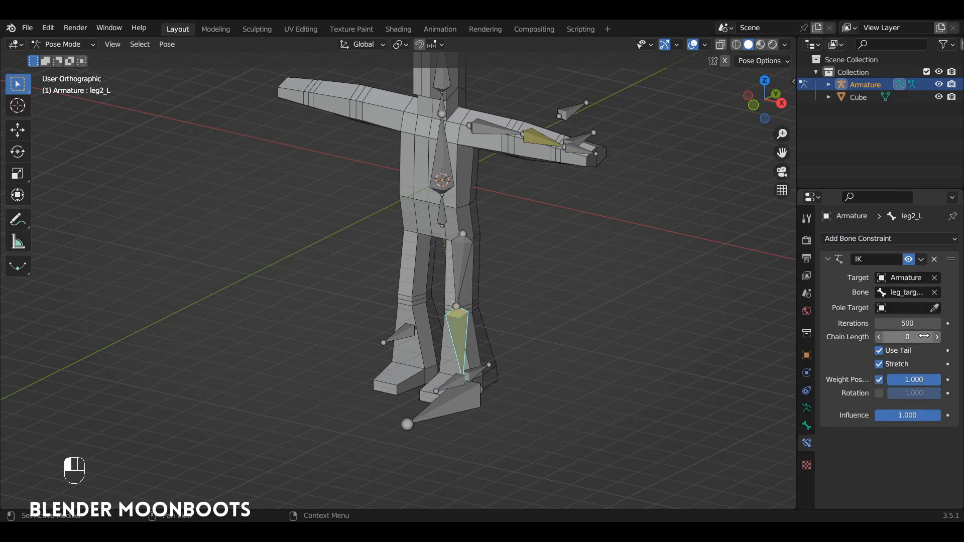
# Set the pole target of the leg2_L IK constraint to the Armature with bone leg_poletarget_L
pyautogui.click(903, 308)
pyautogui.click(866, 327)
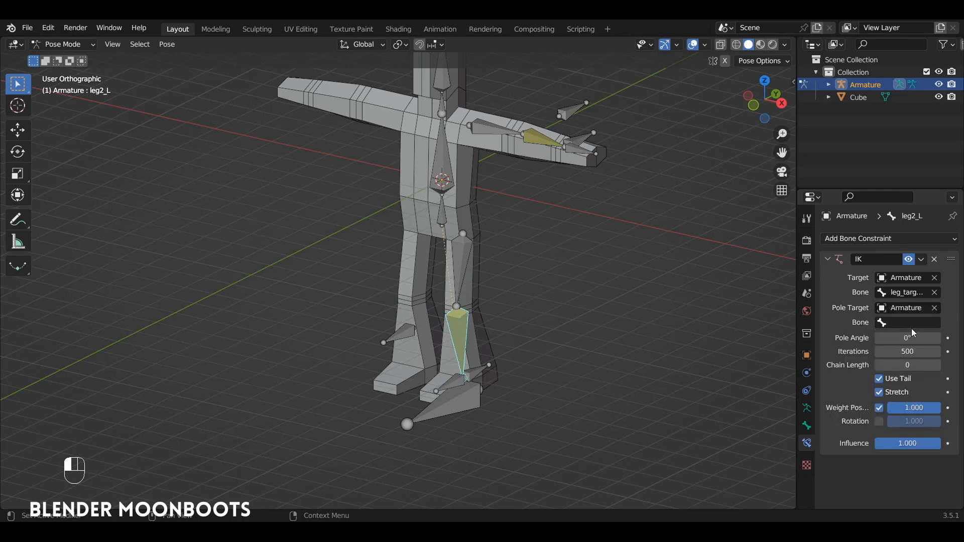
pyautogui.click(917, 327)
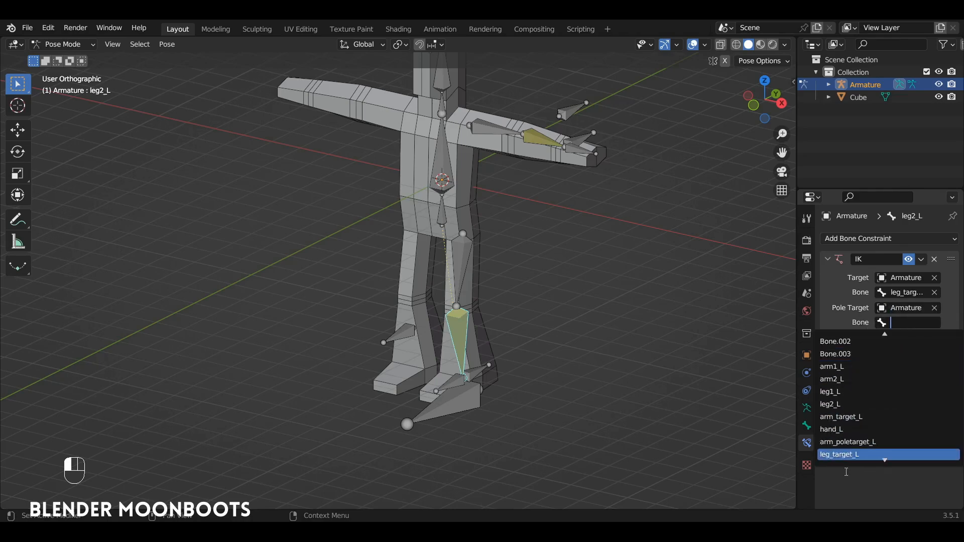
pyautogui.scroll(-3, 868, 456)
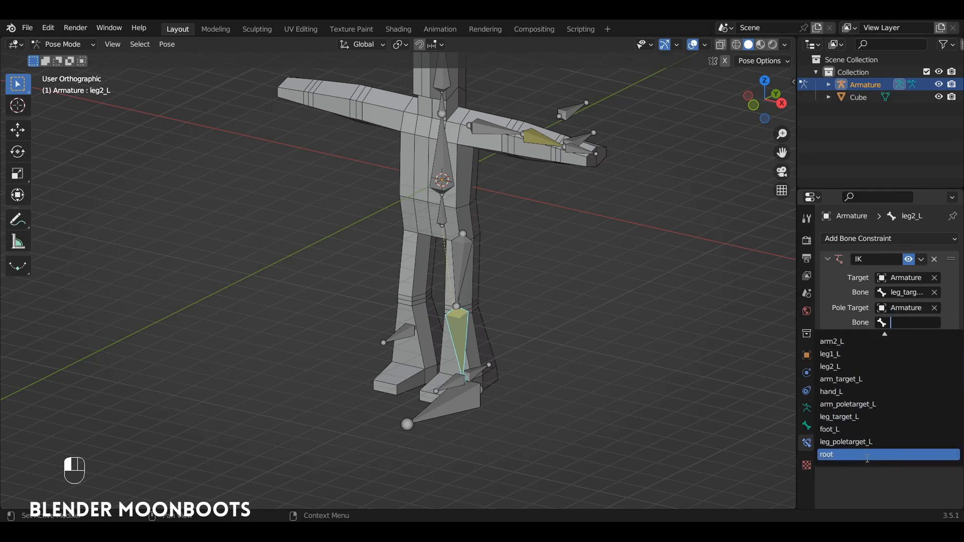
pyautogui.click(876, 443)
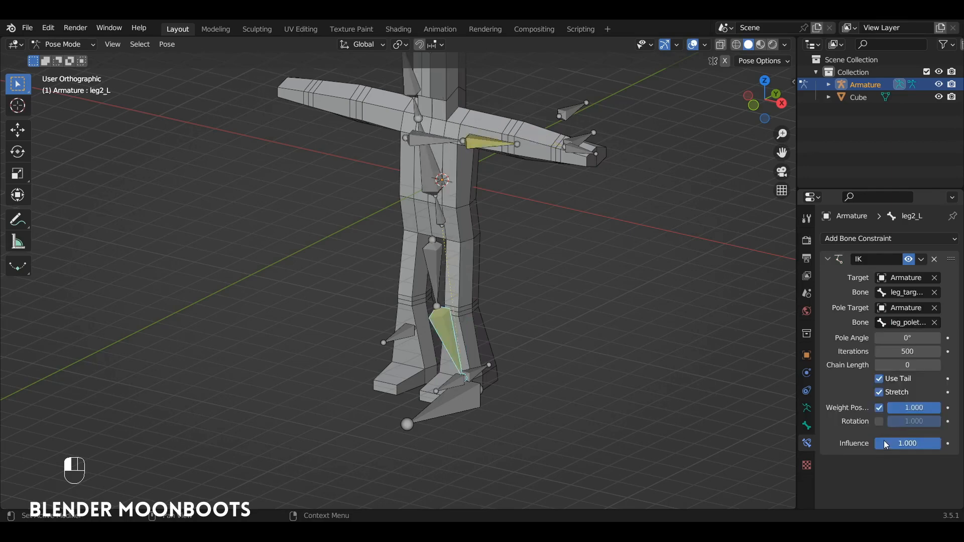
# Set the leg2_L IK constraint's chain length to 2 and its pole angle to -180°
pyautogui.click(940, 370)
pyautogui.click(940, 369)
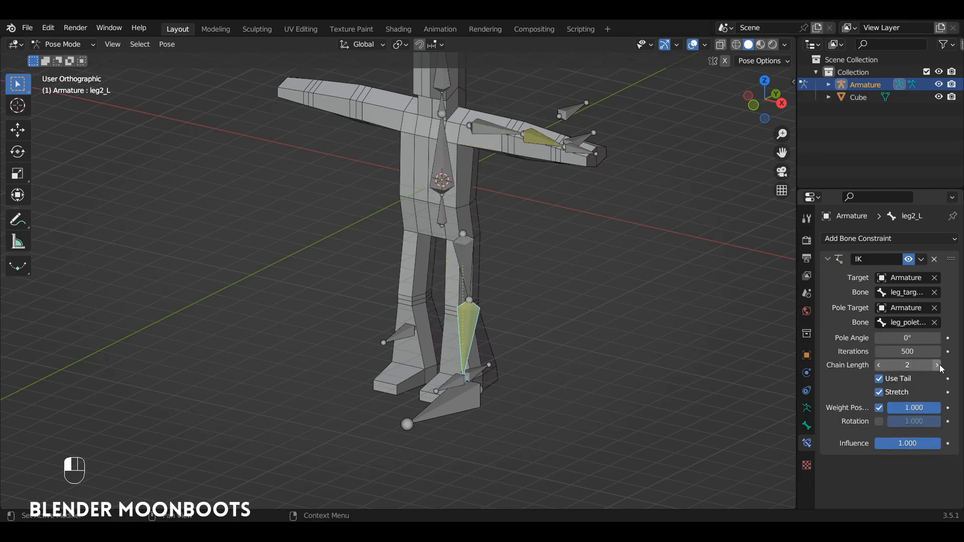
pyautogui.moveTo(883, 340); pyautogui.dragTo(468, 348)
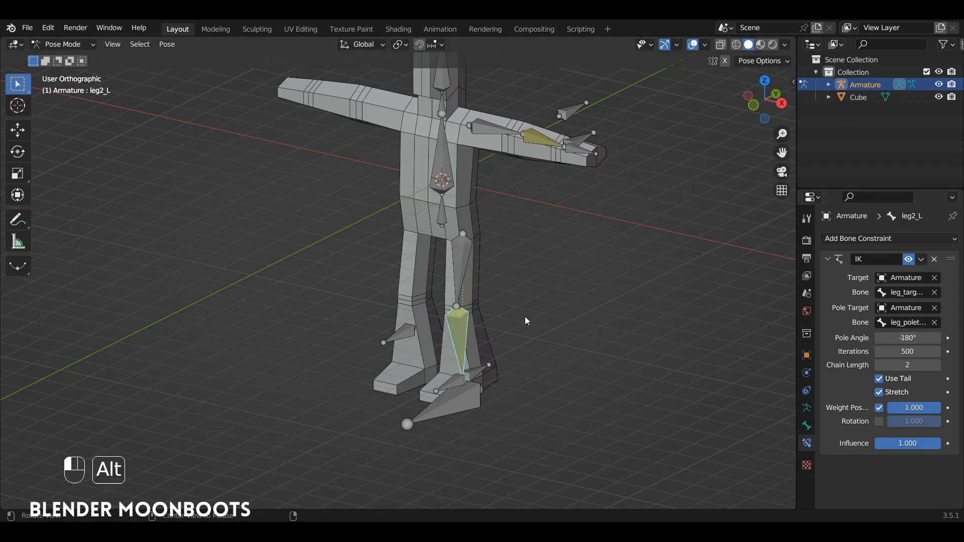
# Move the leg_target_L bone upward in Pose Mode to test the left leg's IK bending
pyautogui.keyDown('alt'); pyautogui.moveTo(525, 317); pyautogui.dragTo(482, 371, button='middle'); pyautogui.keyUp('alt')
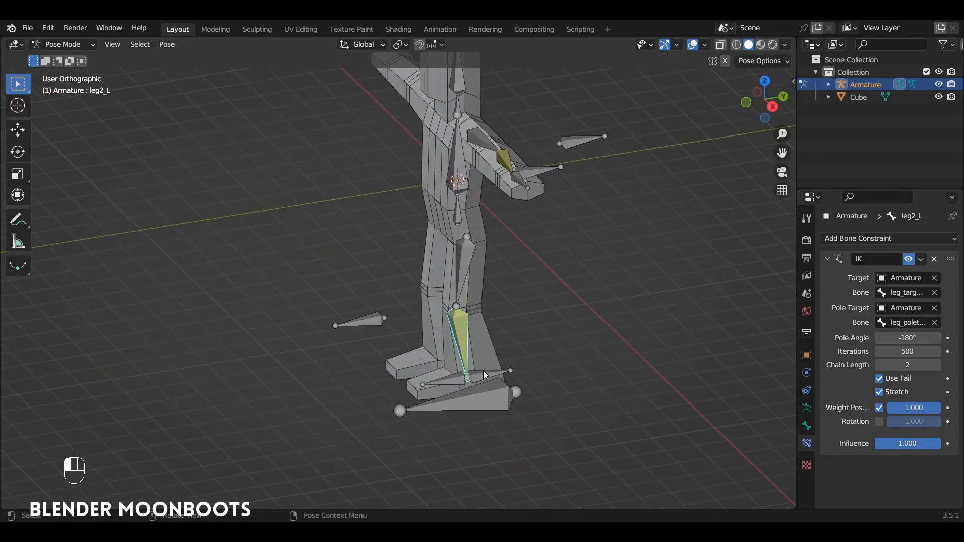
pyautogui.click(490, 381)
pyautogui.press('g')
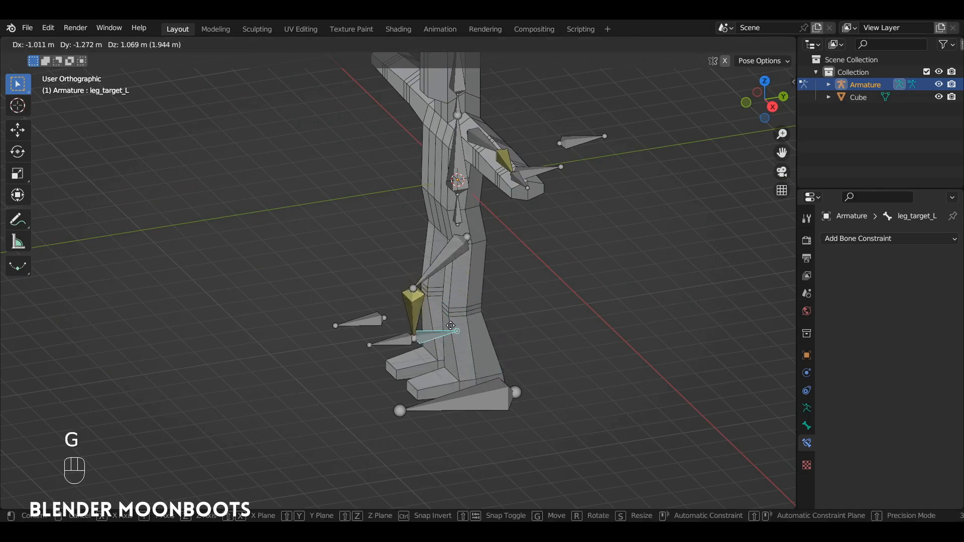
pyautogui.click(508, 291)
pyautogui.keyDown('alt'); pyautogui.moveTo(507, 287); pyautogui.dragTo(573, 292, button='middle'); pyautogui.keyUp('alt')
# Move the leg_poletarget_L bone -1.925 m along the X axis to test the knee direction
pyautogui.click(424, 333)
pyautogui.keyDown('alt'); pyautogui.moveTo(423, 333); pyautogui.dragTo(471, 347, button='middle'); pyautogui.keyUp('alt')
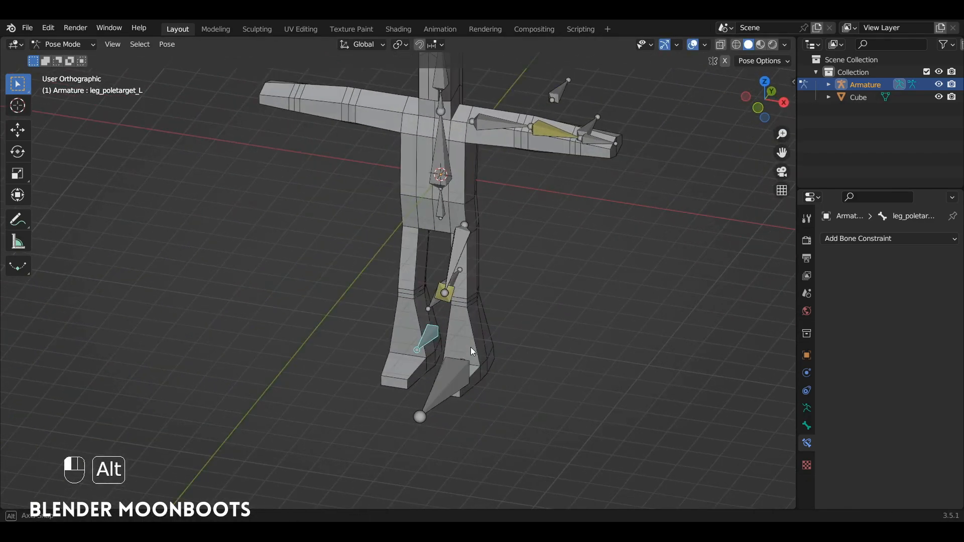
pyautogui.hotkey('shift', 'space')
pyautogui.click(439, 371)
pyautogui.keyDown('alt'); pyautogui.moveTo(440, 370); pyautogui.dragTo(477, 364); pyautogui.keyUp('alt')
pyautogui.moveTo(493, 333); pyautogui.dragTo(425, 321)
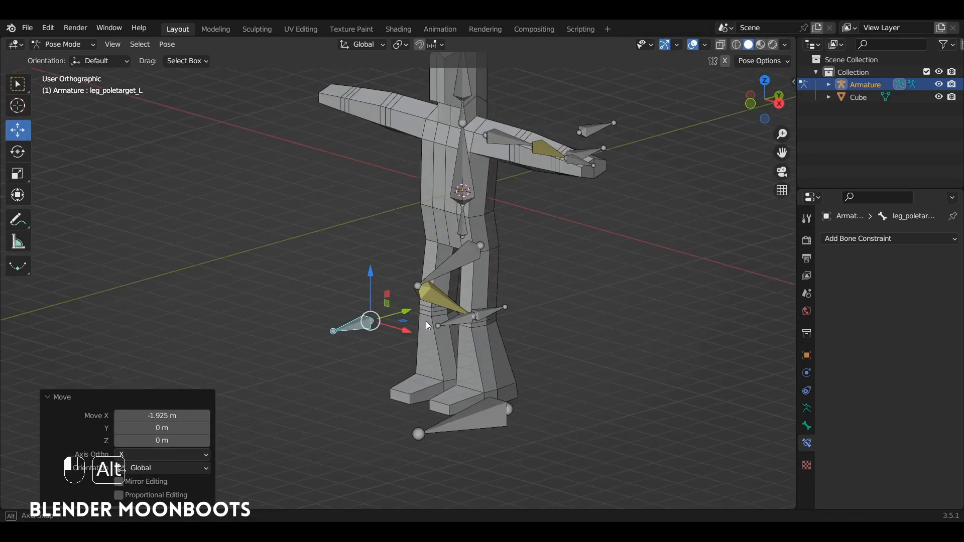
# Select all bones and clear their pose rotation and location
pyautogui.press('a')
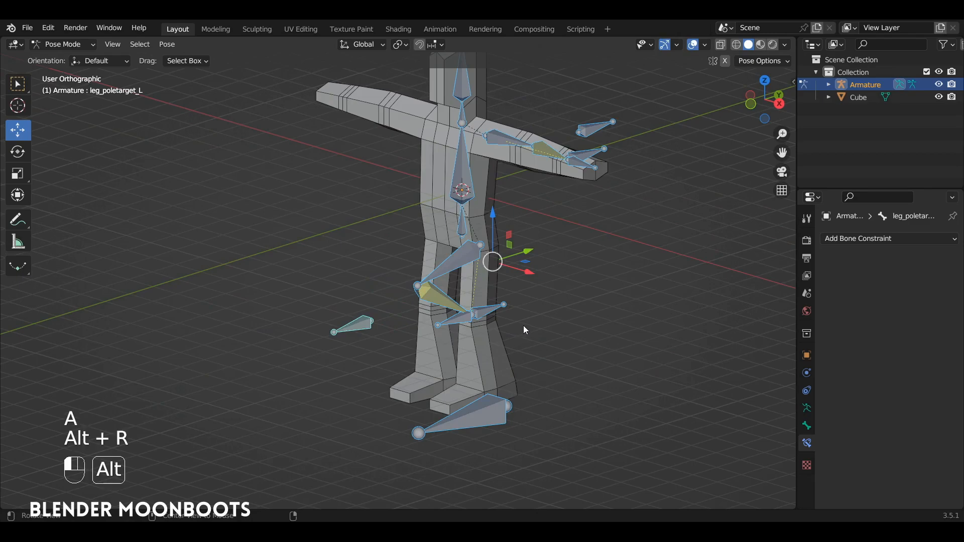
pyautogui.hotkey('alt', 'g')
pyautogui.keyDown('alt'); pyautogui.moveTo(534, 325); pyautogui.dragTo(502, 370); pyautogui.keyUp('alt')
# In Edit Mode, parent the left arm and leg target and pole target bones to the root bone with Keep Offset
pyautogui.press('Tab')
pyautogui.click(502, 371)
pyautogui.keyDown('shift'); pyautogui.click(394, 311); pyautogui.keyUp('shift')
pyautogui.keyDown('alt'); pyautogui.moveTo(394, 312); pyautogui.dragTo(385, 338); pyautogui.keyUp('alt')
pyautogui.keyDown('shift'); pyautogui.click(605, 155); pyautogui.keyUp('shift')
pyautogui.keyDown('shift'); pyautogui.click(571, 205); pyautogui.keyUp('shift')
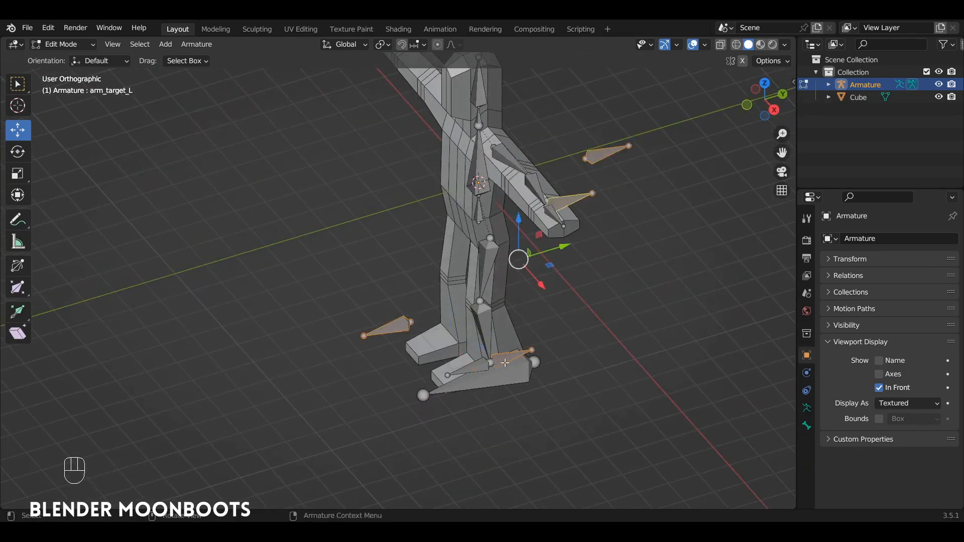
pyautogui.keyDown('alt'); pyautogui.moveTo(571, 205); pyautogui.dragTo(532, 410); pyautogui.keyUp('alt')
pyautogui.keyDown('shift'); pyautogui.click(487, 435); pyautogui.keyUp('shift')
pyautogui.hotkey('ctrl', 'p')
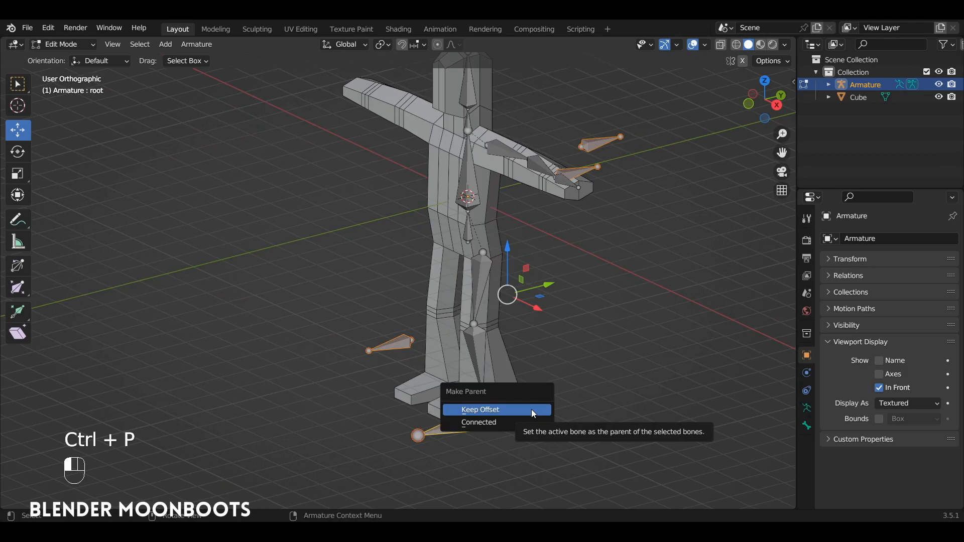
pyautogui.click(532, 410)
# Move the root bone in Pose Mode to test its parenting, and undo the move
pyautogui.press('Tab')
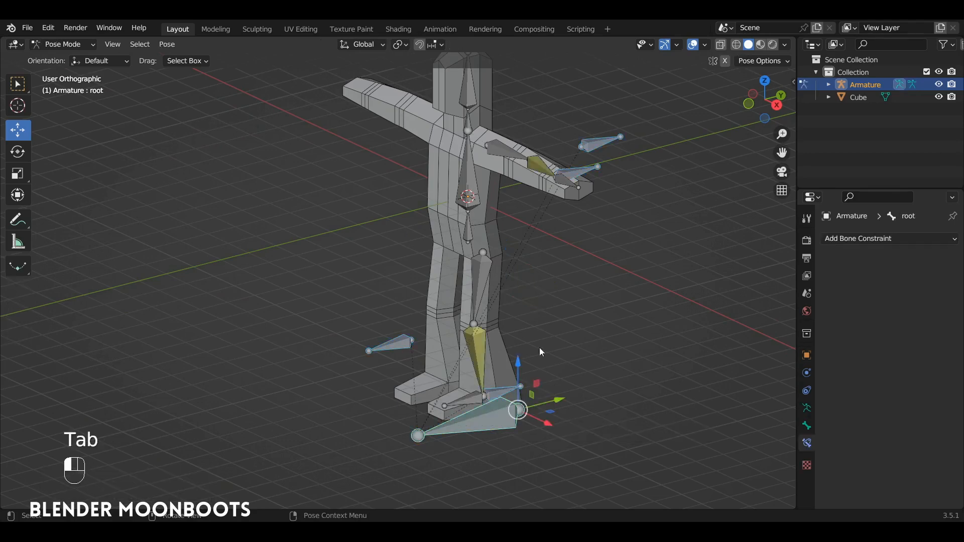
pyautogui.press('g')
pyautogui.click(299, 425)
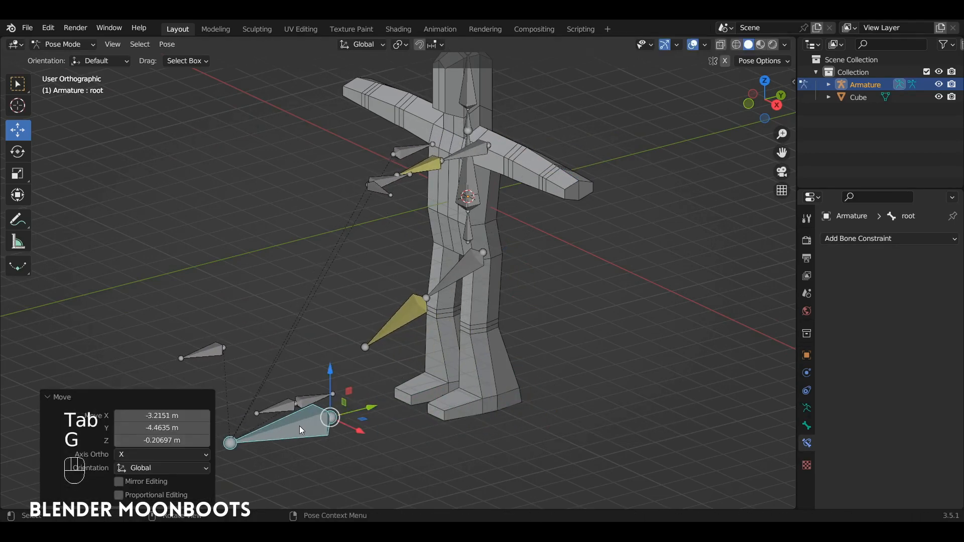
pyautogui.hotkey('ctrl', 'z')
# In Edit Mode, parent the lowest spine bone to the root bone with Keep Offset
pyautogui.press('Tab')
pyautogui.click(469, 235)
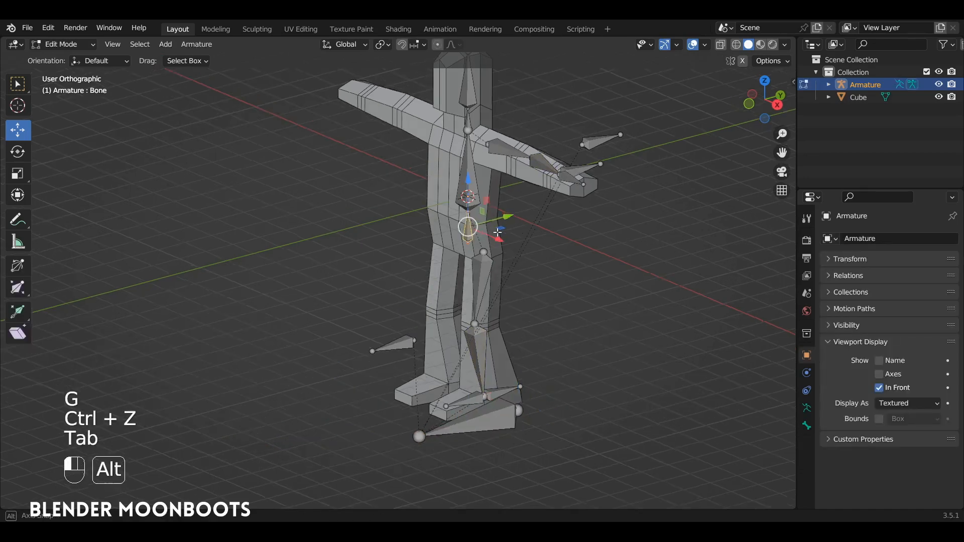
pyautogui.keyDown('alt'); pyautogui.moveTo(469, 236); pyautogui.dragTo(468, 218); pyautogui.keyUp('alt')
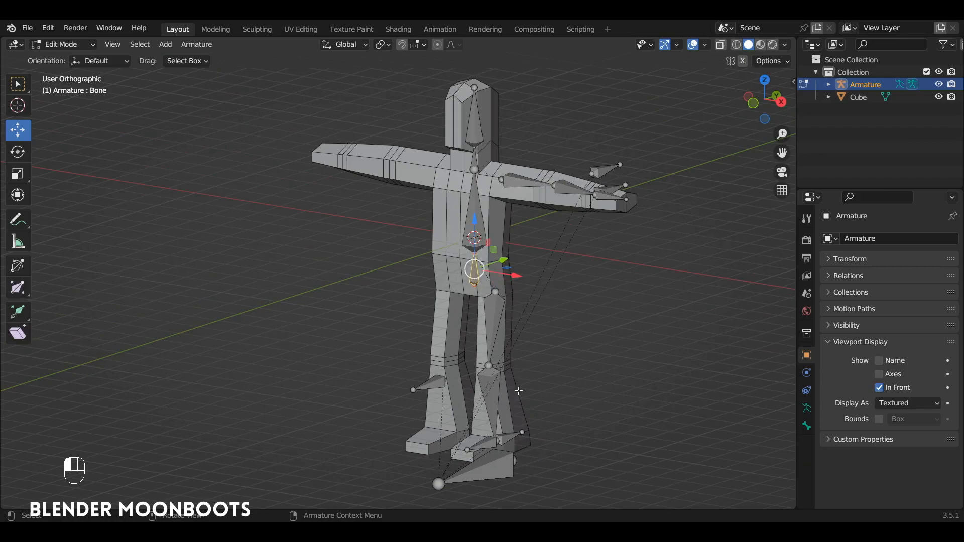
pyautogui.keyDown('shift'); pyautogui.click(495, 464); pyautogui.keyUp('shift')
pyautogui.keyDown('ctrl'); pyautogui.keyDown('alt'); pyautogui.moveTo(495, 465); pyautogui.dragTo(519, 330); pyautogui.keyUp('alt'); pyautogui.keyUp('ctrl')
pyautogui.hotkey('ctrl', 'p')
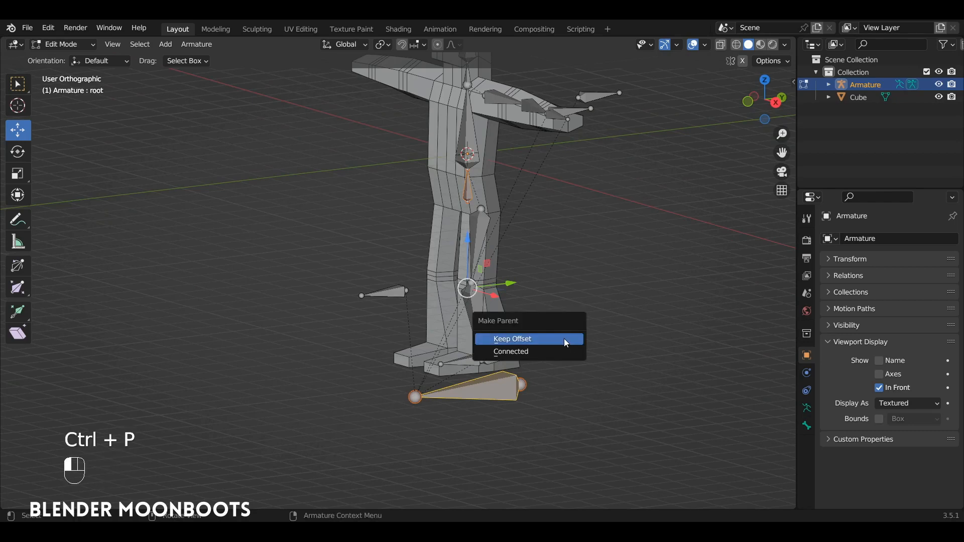
pyautogui.click(564, 338)
# Switch to Pose Mode, move the lowest spine bone to test how the body follows, and undo the move
pyautogui.press('Tab')
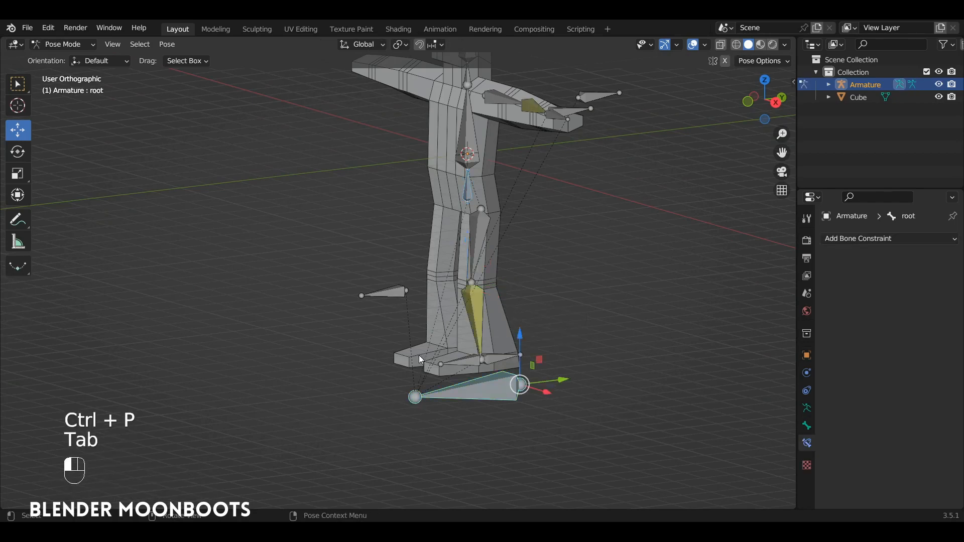
pyautogui.keyDown('alt'); pyautogui.moveTo(418, 354); pyautogui.dragTo(495, 258); pyautogui.keyUp('alt')
pyautogui.click(475, 203)
pyautogui.press('g')
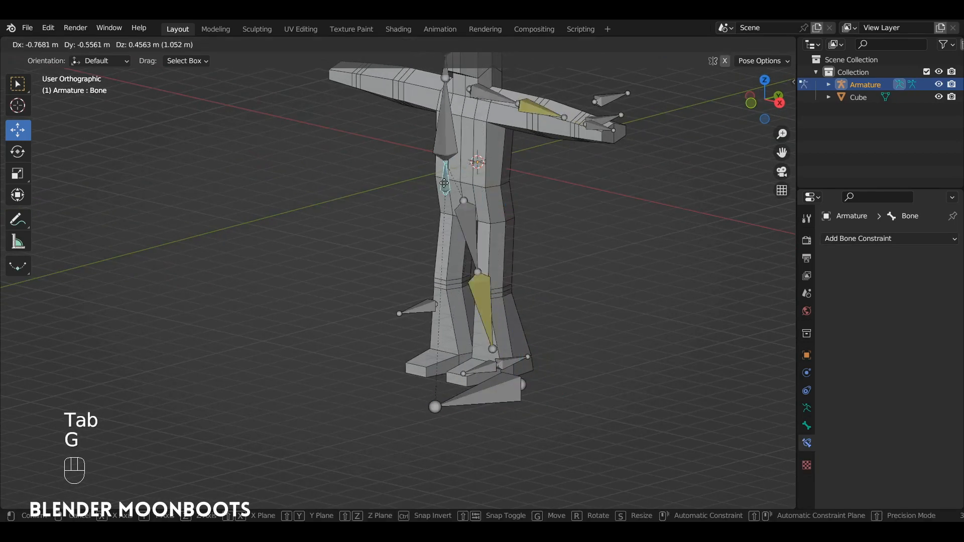
pyautogui.click(504, 221)
pyautogui.hotkey('ctrl', 'z')
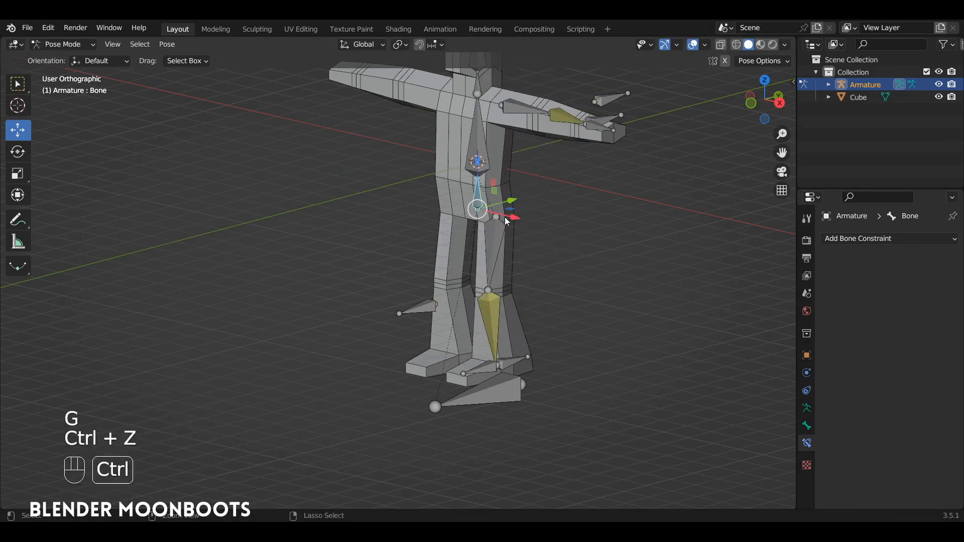
pyautogui.keyDown('alt'); pyautogui.moveTo(511, 196); pyautogui.dragTo(471, 227); pyautogui.keyUp('alt')
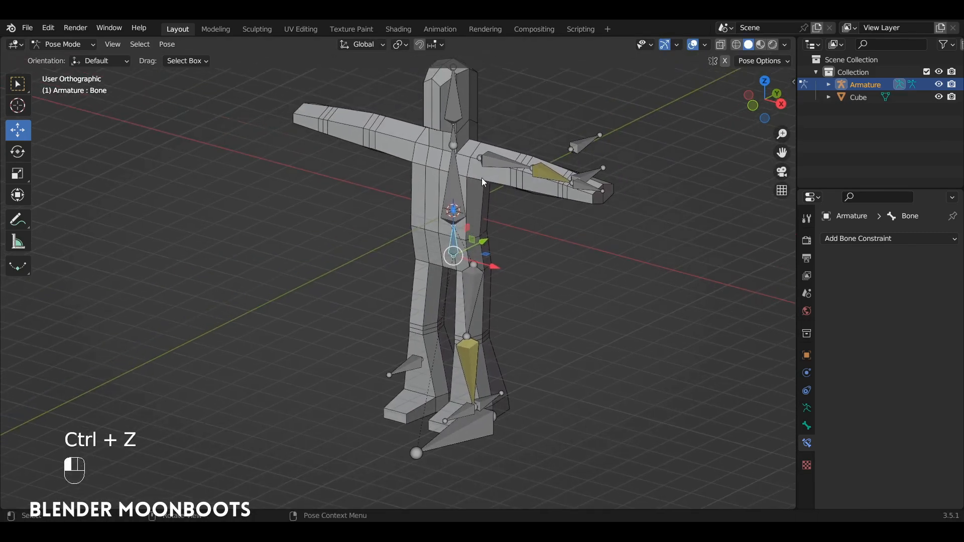
# Test the hip movement again by shifting the lowest spine bone sideways, and undo it
pyautogui.keyDown('alt'); pyautogui.moveTo(481, 181); pyautogui.dragTo(448, 184); pyautogui.keyUp('alt')
pyautogui.click(458, 195)
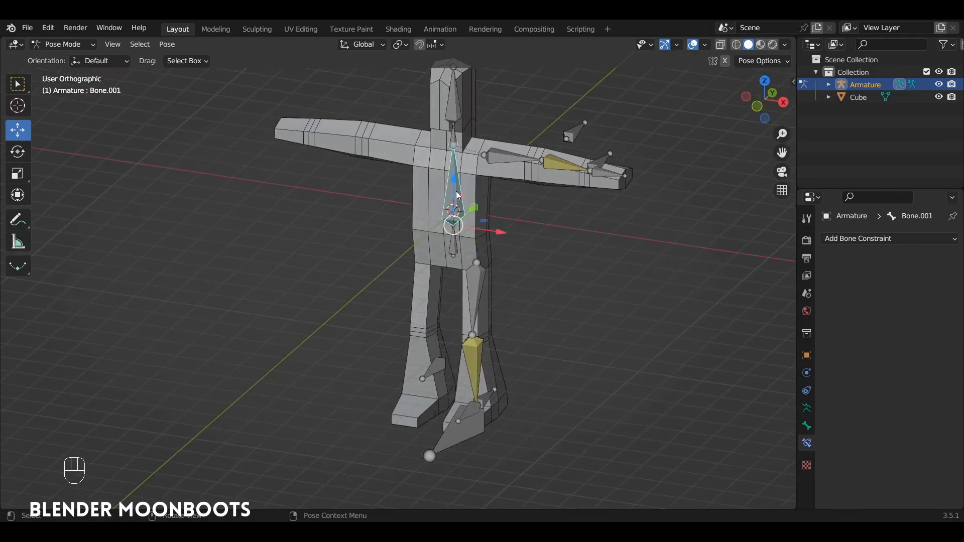
pyautogui.click(448, 251)
pyautogui.press('g')
pyautogui.click(382, 216)
pyautogui.hotkey('ctrl', 'z')
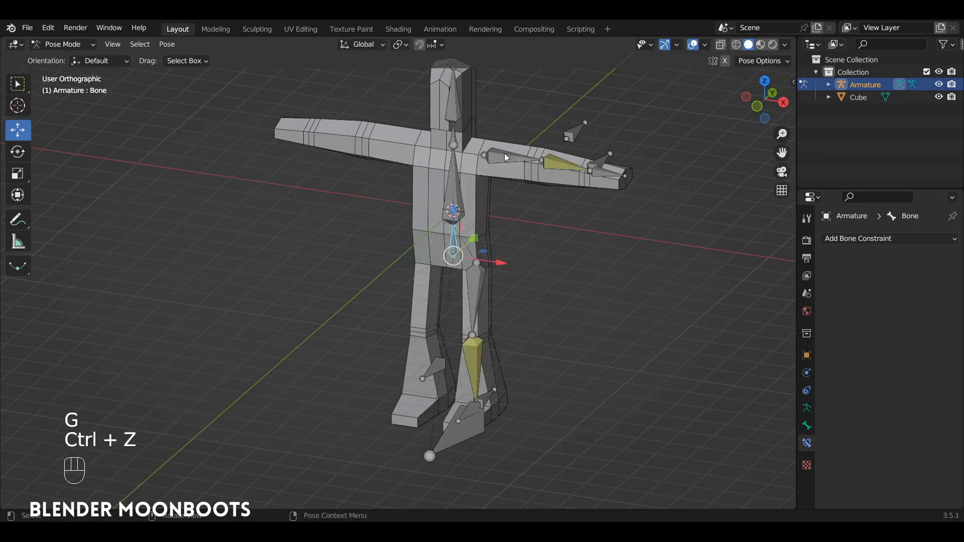
# Move the root bone to test that the whole rig follows, and clear its rotation, scale and location
pyautogui.keyDown('alt'); pyautogui.moveTo(477, 378); pyautogui.dragTo(458, 296); pyautogui.keyUp('alt')
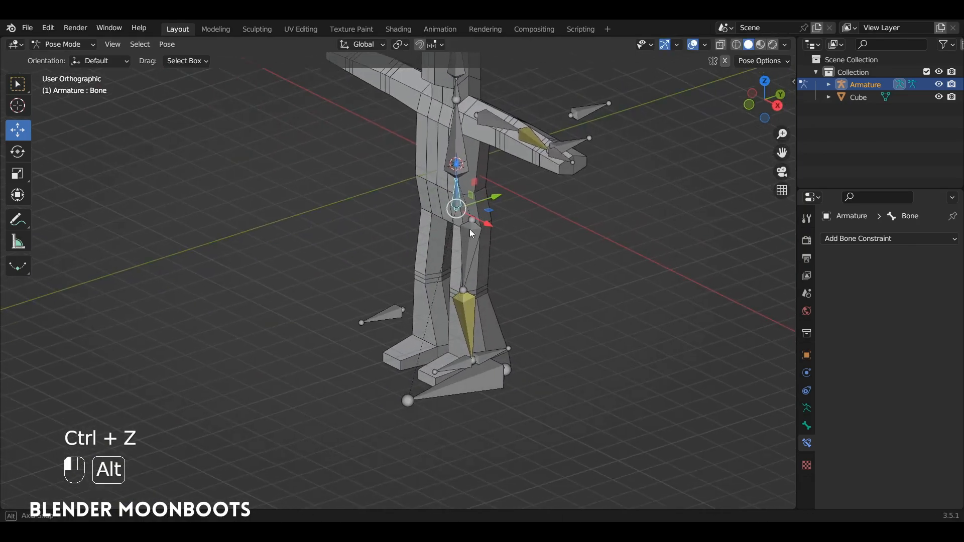
pyautogui.keyDown('alt'); pyautogui.moveTo(468, 229); pyautogui.dragTo(477, 233); pyautogui.keyUp('alt')
pyautogui.keyDown('alt'); pyautogui.moveTo(467, 400); pyautogui.dragTo(487, 378); pyautogui.keyUp('alt')
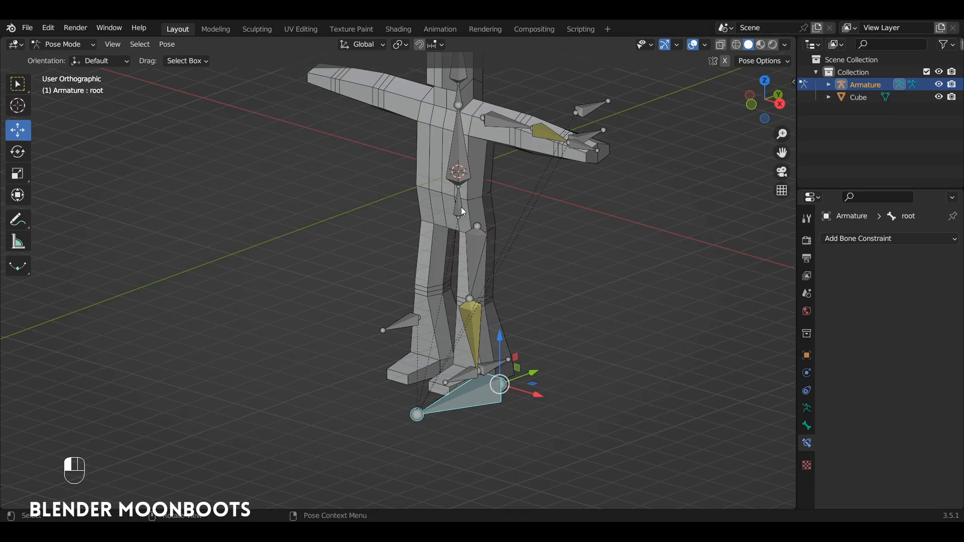
pyautogui.keyDown('alt'); pyautogui.moveTo(465, 206); pyautogui.dragTo(475, 232); pyautogui.keyUp('alt')
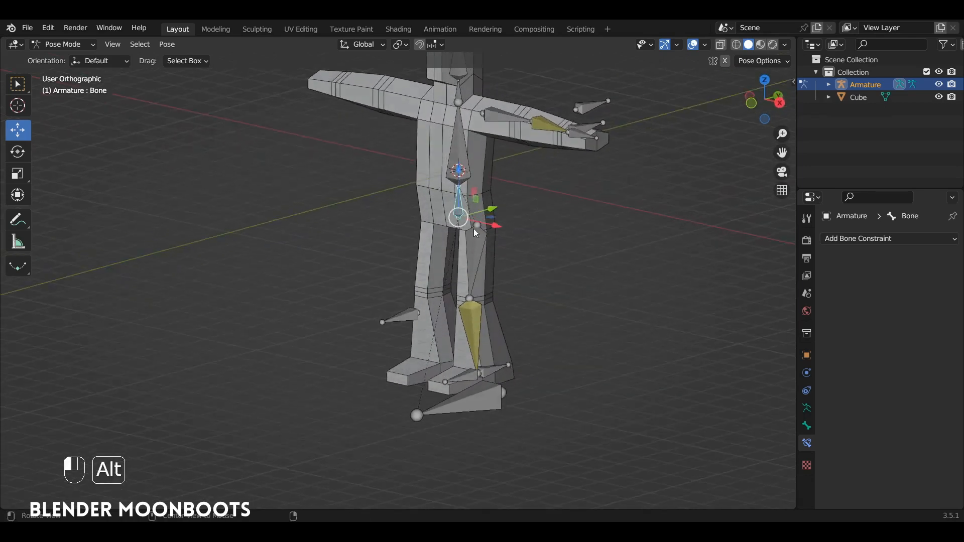
pyautogui.click(474, 404)
pyautogui.press('g')
pyautogui.click(283, 432)
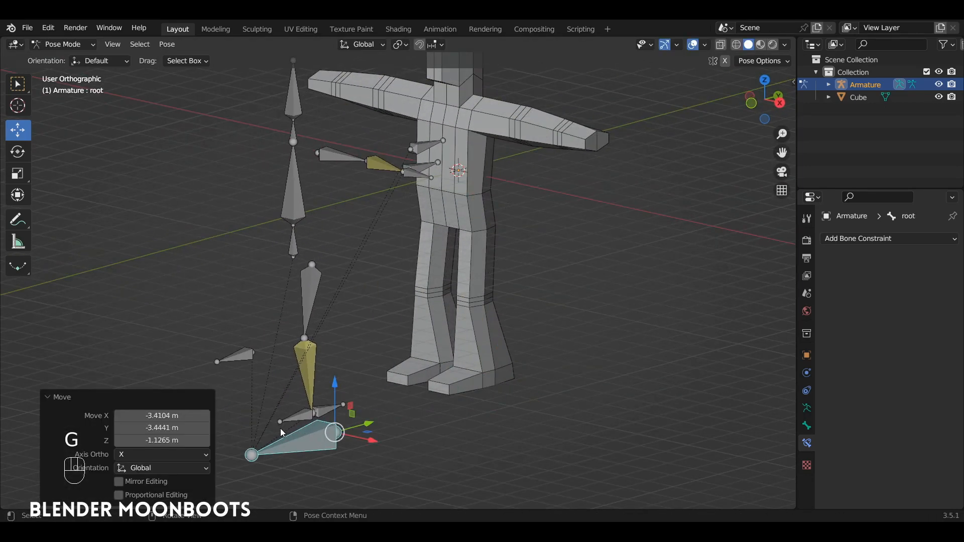
pyautogui.hotkey('alt', 'r')
pyautogui.hotkey('alt', 's')
pyautogui.hotkey('alt', 'g')
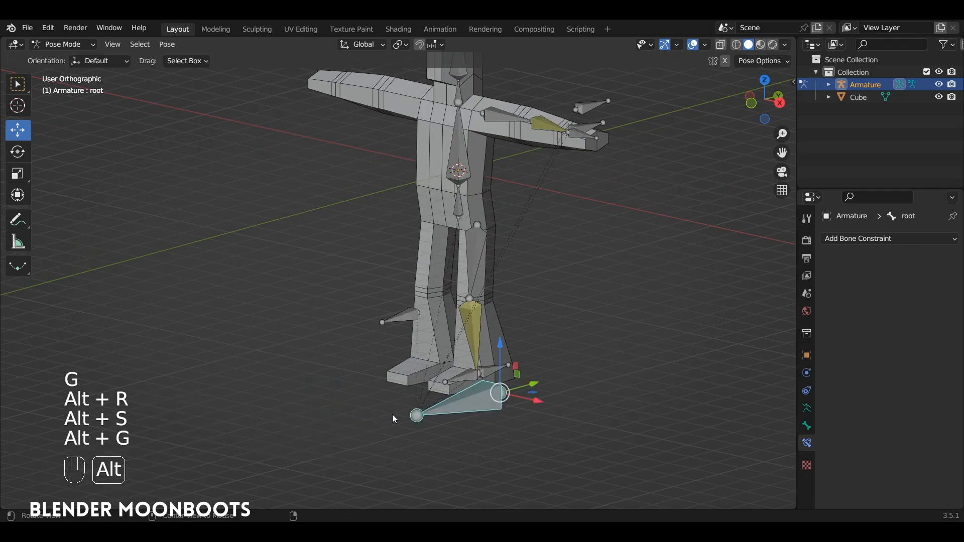
# Enter Edit Mode on the armature and select all of its bones
pyautogui.keyDown('alt'); pyautogui.moveTo(393, 414); pyautogui.dragTo(512, 310); pyautogui.keyUp('alt')
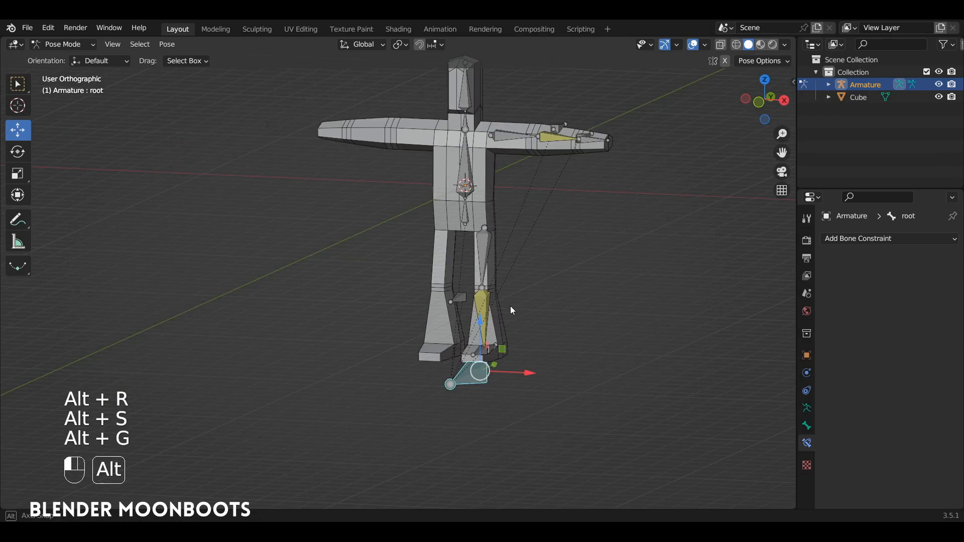
pyautogui.keyDown('alt'); pyautogui.moveTo(512, 311); pyautogui.dragTo(553, 230); pyautogui.keyUp('alt')
pyautogui.press('Tab')
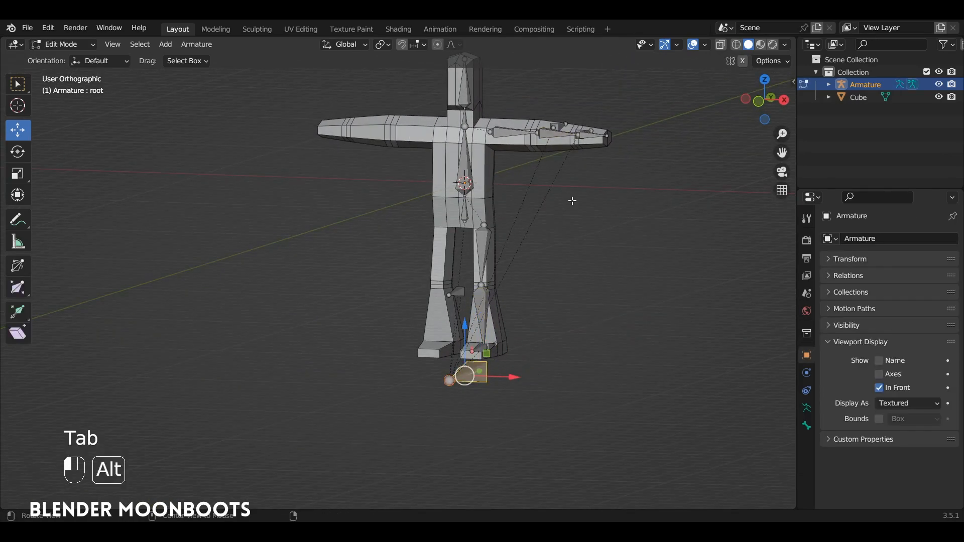
pyautogui.keyDown('alt'); pyautogui.moveTo(573, 200); pyautogui.dragTo(617, 151); pyautogui.keyUp('alt')
pyautogui.moveTo(633, 119); pyautogui.dragTo(465, 265)
pyautogui.press('a')
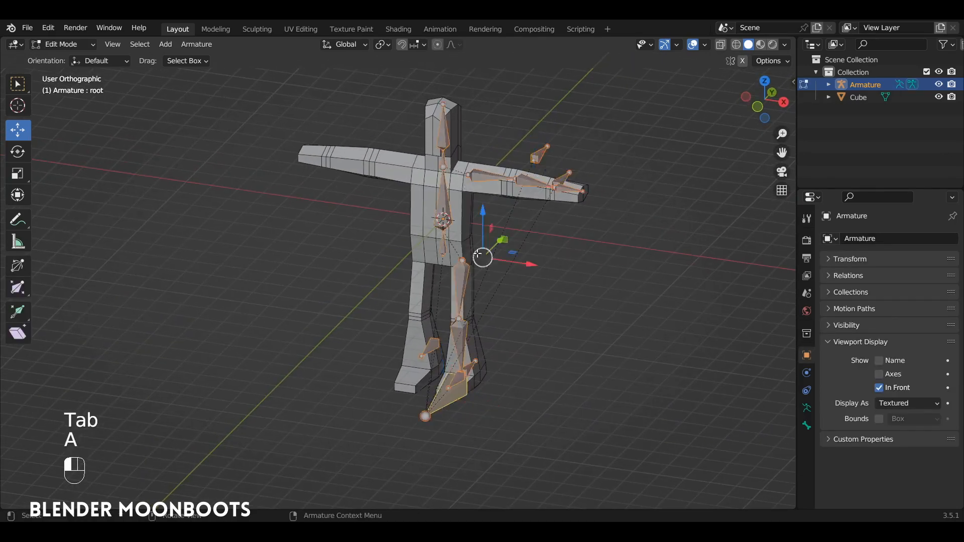
# Select only the left arm and leg bones, including their target and pole target bones
pyautogui.moveTo(612, 120); pyautogui.dragTo(430, 414)
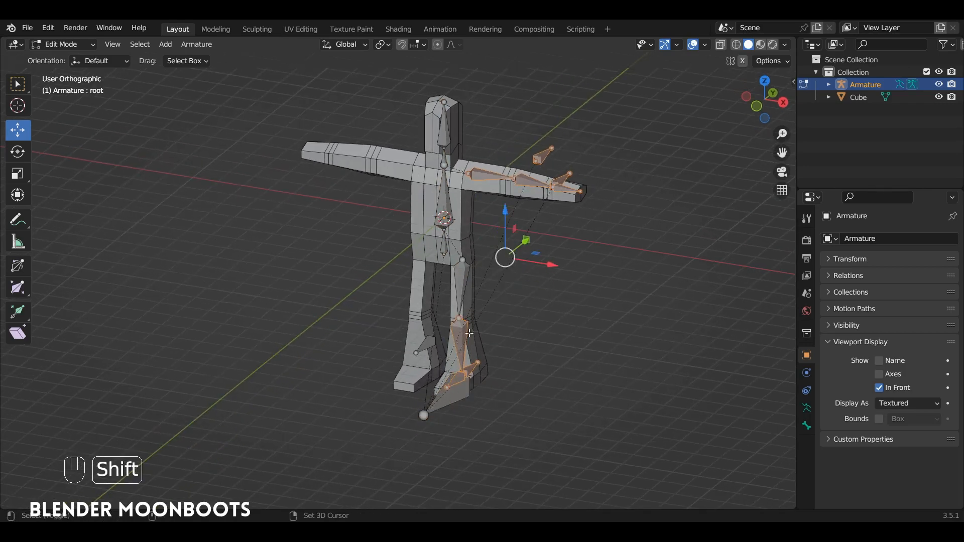
pyautogui.moveTo(504, 259); pyautogui.dragTo(450, 305)
pyautogui.hotkey('ctrl', 'z')
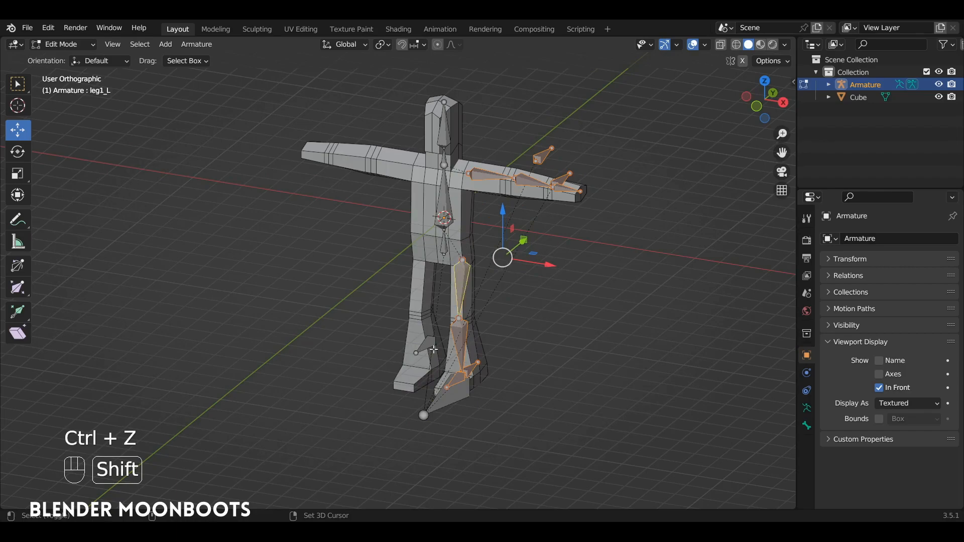
pyautogui.moveTo(466, 341)
pyautogui.keyDown('alt'); pyautogui.mouseDown()
pyautogui.moveTo(482, 352)
pyautogui.moveTo(484, 333)
pyautogui.mouseUp(); pyautogui.keyUp('alt')
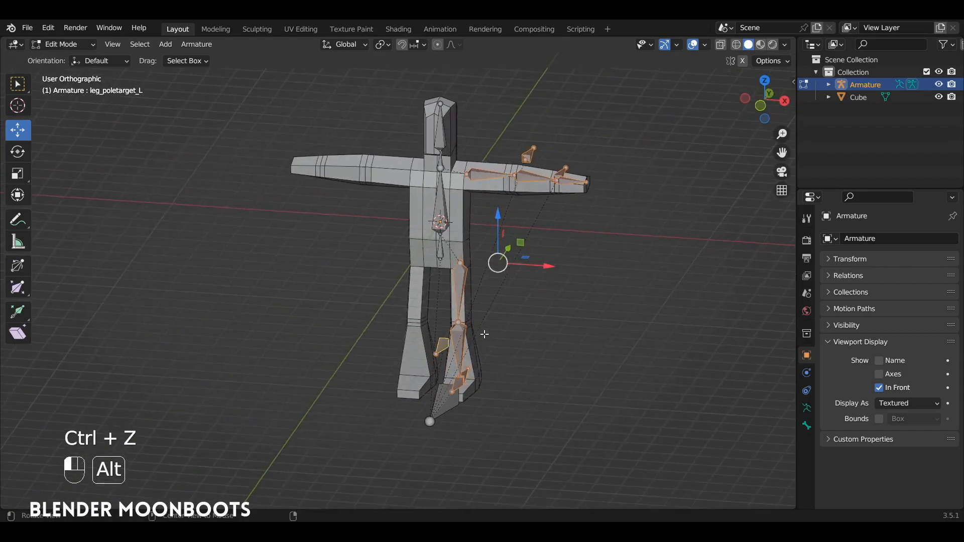
# Select all bones and Symmetrize the armature to mirror the left limb bones to the other side
pyautogui.press('a')
pyautogui.keyDown('alt'); pyautogui.moveTo(497, 274); pyautogui.dragTo(493, 270); pyautogui.keyUp('alt')
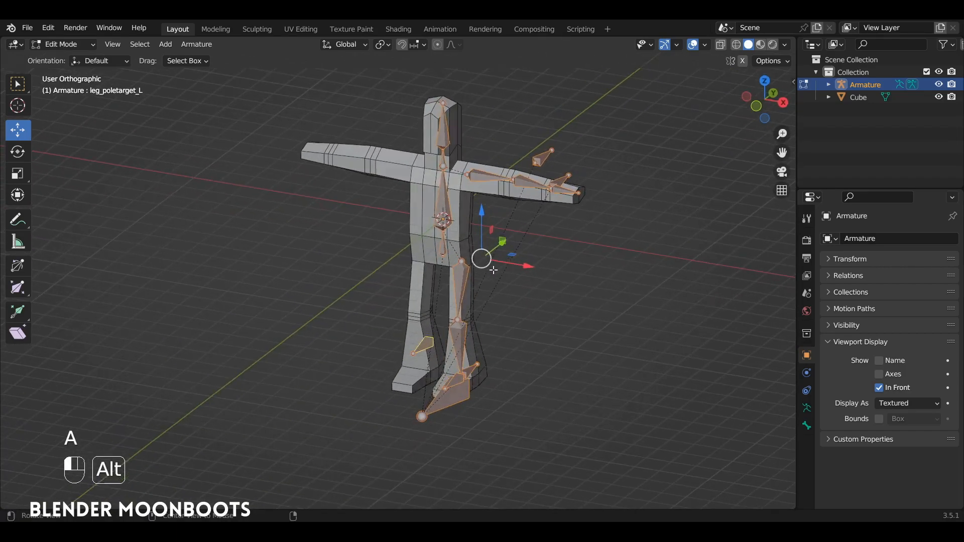
pyautogui.click(196, 45)
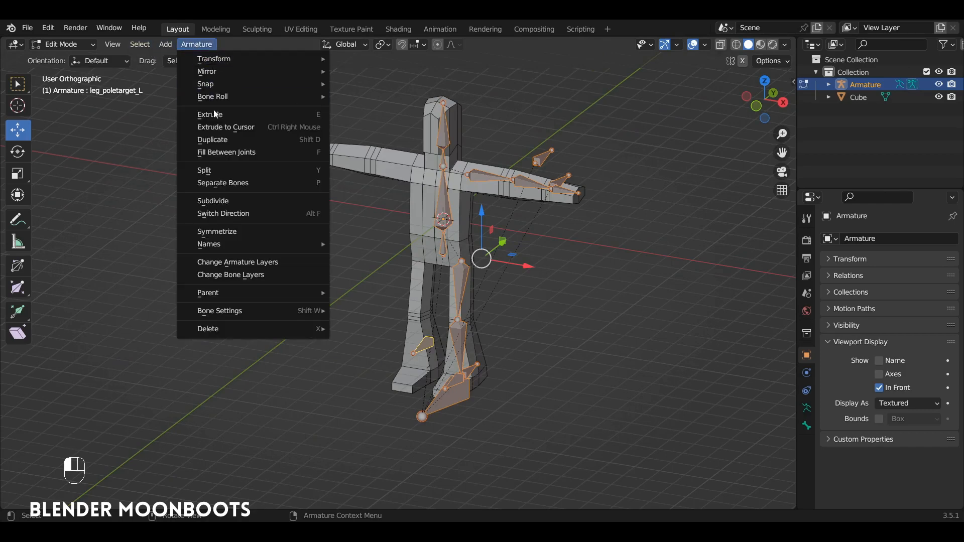
pyautogui.click(253, 232)
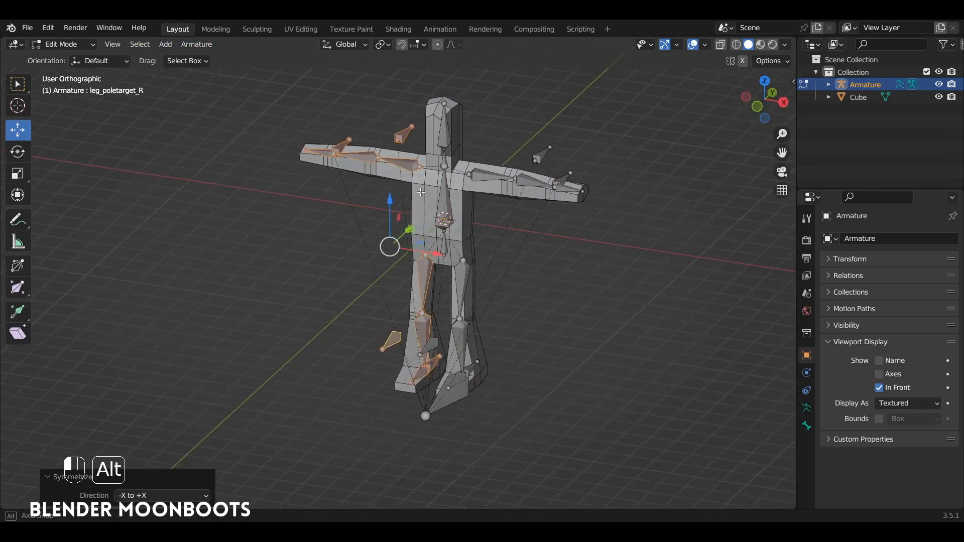
# Check the names of the mirrored bones by selecting arm1_L, arm1_R and arm_poletarget_R in turn
pyautogui.keyDown('alt'); pyautogui.moveTo(421, 191); pyautogui.dragTo(456, 189); pyautogui.keyUp('alt')
pyautogui.click(484, 185)
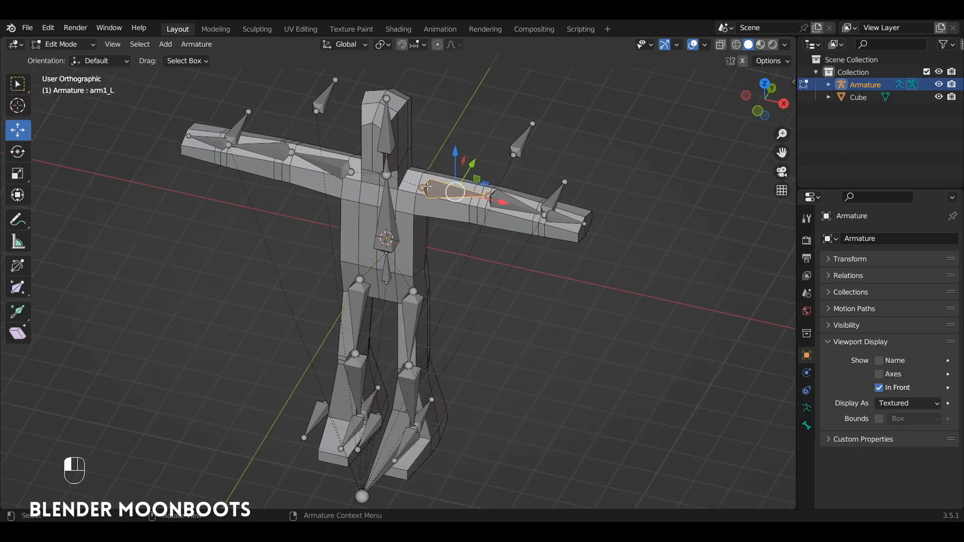
pyautogui.click(327, 163)
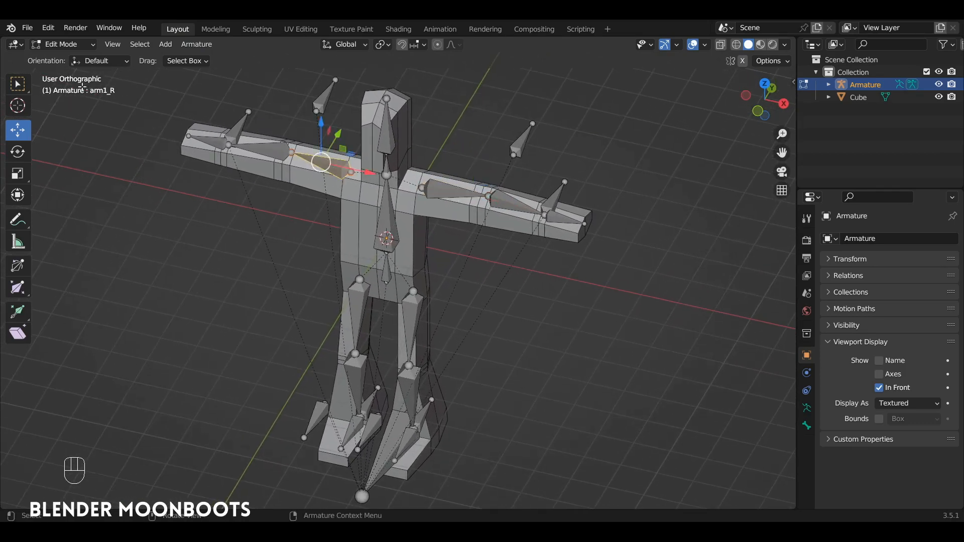
pyautogui.click(271, 149)
pyautogui.click(307, 107)
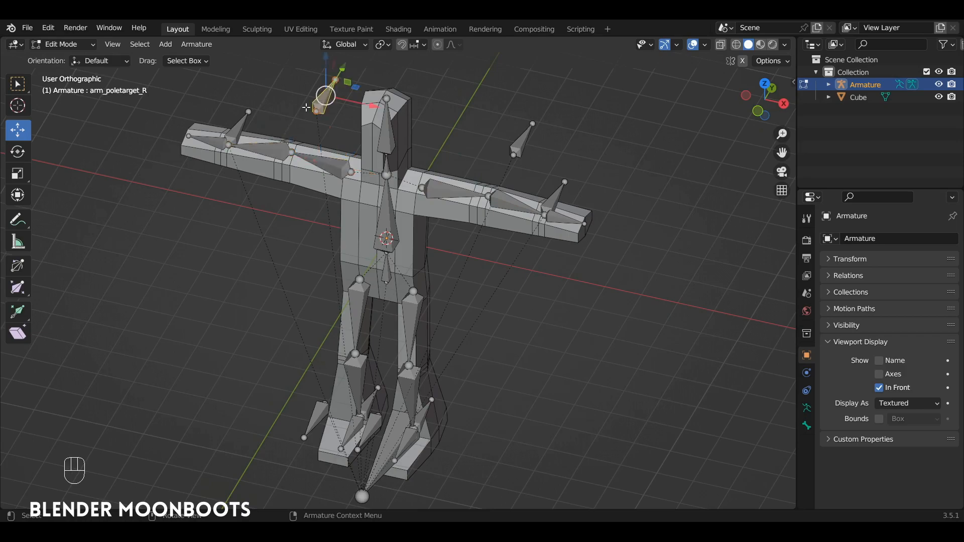
# Check the names of the right arm's mirrored bones by selecting its target, hand, forearm and upper arm bones in turn
pyautogui.click(238, 121)
pyautogui.click(216, 144)
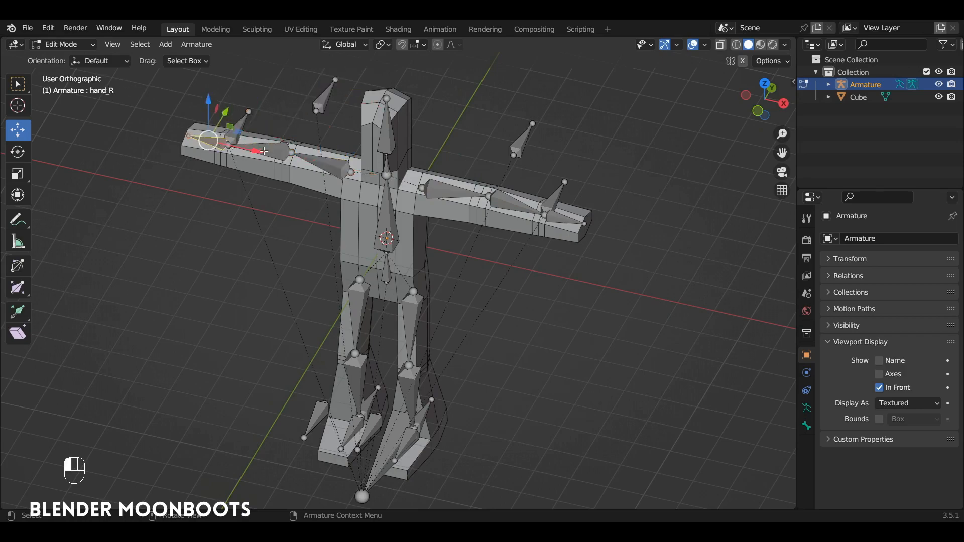
pyautogui.click(264, 151)
pyautogui.click(324, 165)
pyautogui.keyDown('ctrl'); pyautogui.keyDown('alt'); pyautogui.moveTo(329, 199); pyautogui.dragTo(304, 226); pyautogui.keyUp('alt'); pyautogui.keyUp('ctrl')
pyautogui.keyDown('alt'); pyautogui.keyDown('shift'); pyautogui.moveTo(307, 235); pyautogui.dragTo(320, 137); pyautogui.keyUp('shift'); pyautogui.keyUp('alt')
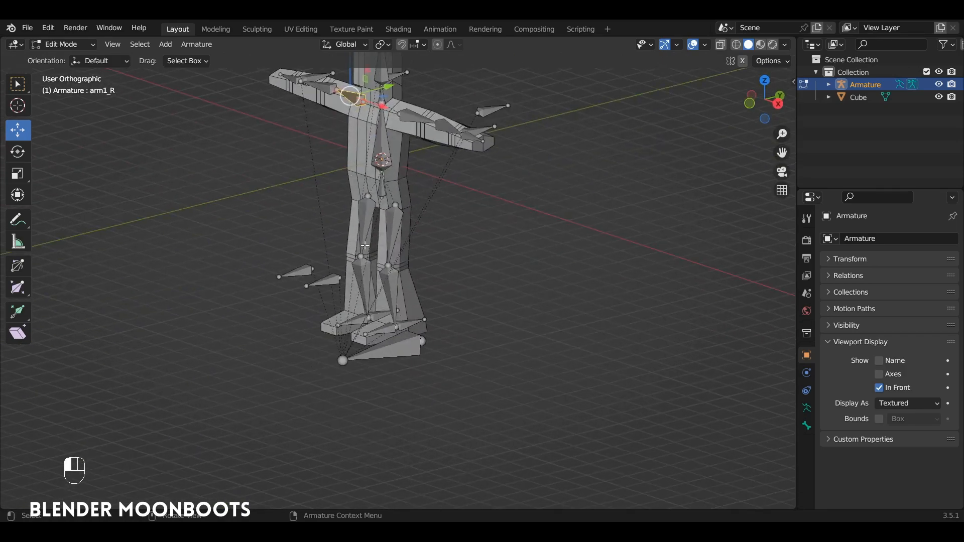
# Switch to Pose Mode, raise leg_target_R to test the right leg's IK, and select leg_poletarget_R
pyautogui.hotkey('ctrl', 'Tab')
pyautogui.click(385, 324)
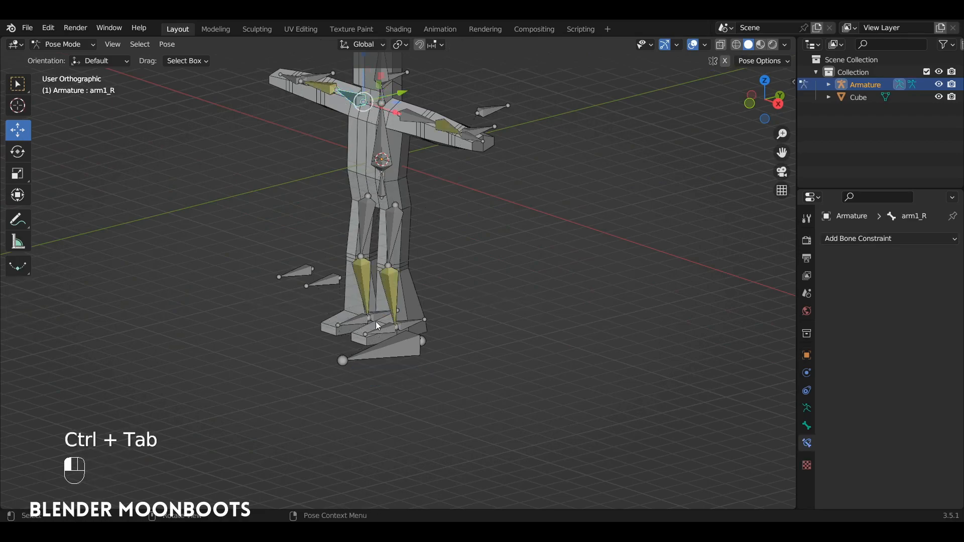
pyautogui.keyDown('alt'); pyautogui.click(393, 319); pyautogui.keyUp('alt')
pyautogui.keyDown('alt'); pyautogui.moveTo(393, 319); pyautogui.dragTo(392, 321); pyautogui.keyUp('alt')
pyautogui.press('g')
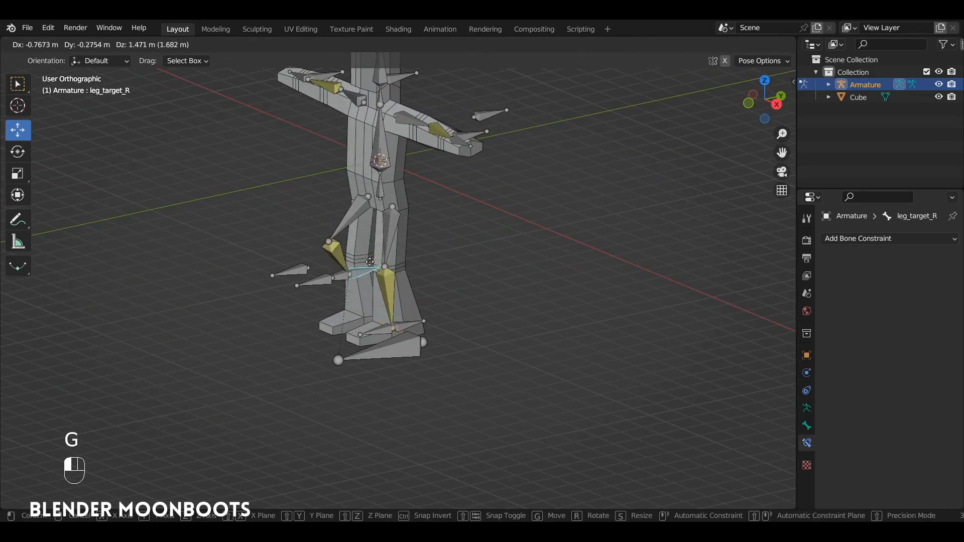
pyautogui.click(362, 252)
pyautogui.keyDown('alt'); pyautogui.moveTo(362, 254); pyautogui.dragTo(349, 286); pyautogui.keyUp('alt')
pyautogui.click(290, 281)
pyautogui.moveTo(291, 281)
pyautogui.keyDown('alt'); pyautogui.mouseDown()
pyautogui.moveTo(329, 282)
pyautogui.moveTo(284, 268)
pyautogui.mouseUp(); pyautogui.keyUp('alt')
# Select all bones and clear their rotation, scale and location
pyautogui.press('a')
pyautogui.hotkey('alt', 'r')
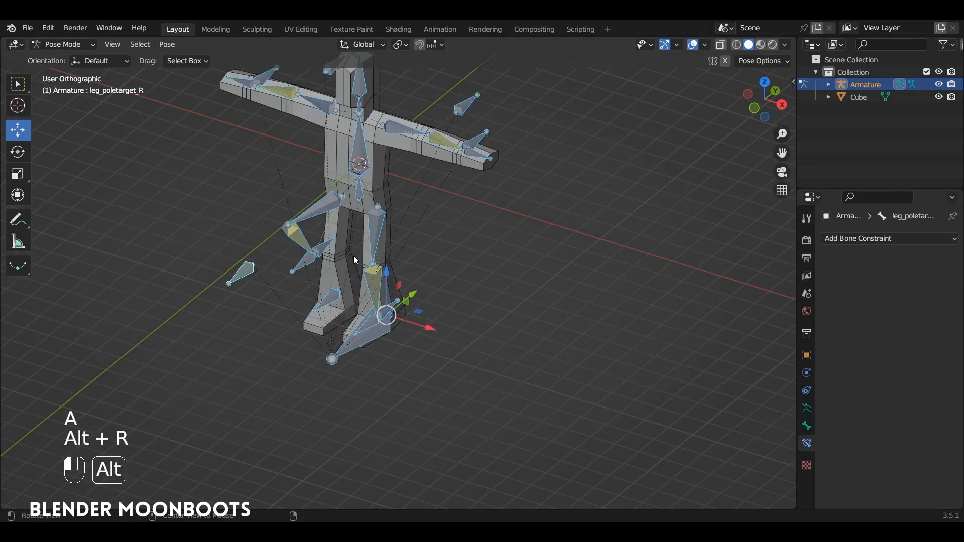
pyautogui.hotkey('alt', 's')
pyautogui.hotkey('alt', 'g')
pyautogui.moveTo(381, 262)
pyautogui.keyDown('ctrl'); pyautogui.keyDown('alt'); pyautogui.mouseDown()
pyautogui.moveTo(389, 243)
pyautogui.moveTo(394, 250)
pyautogui.mouseUp(); pyautogui.keyUp('alt'); pyautogui.keyUp('ctrl')
pyautogui.keyDown('alt'); pyautogui.moveTo(394, 314); pyautogui.dragTo(379, 306); pyautogui.keyUp('alt')
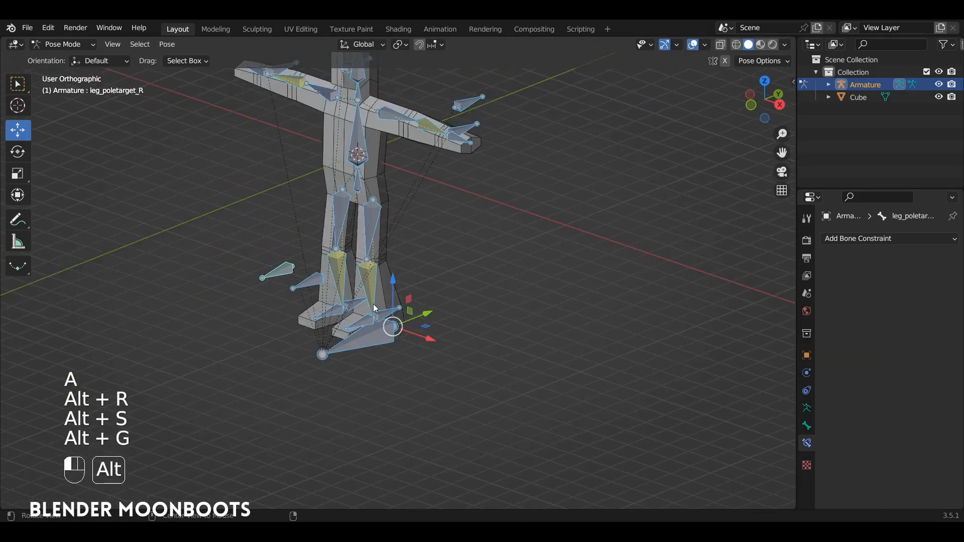
# Move the root bone to test that the whole rig follows, and undo the move
pyautogui.click(379, 332)
pyautogui.press('g')
pyautogui.click(338, 357)
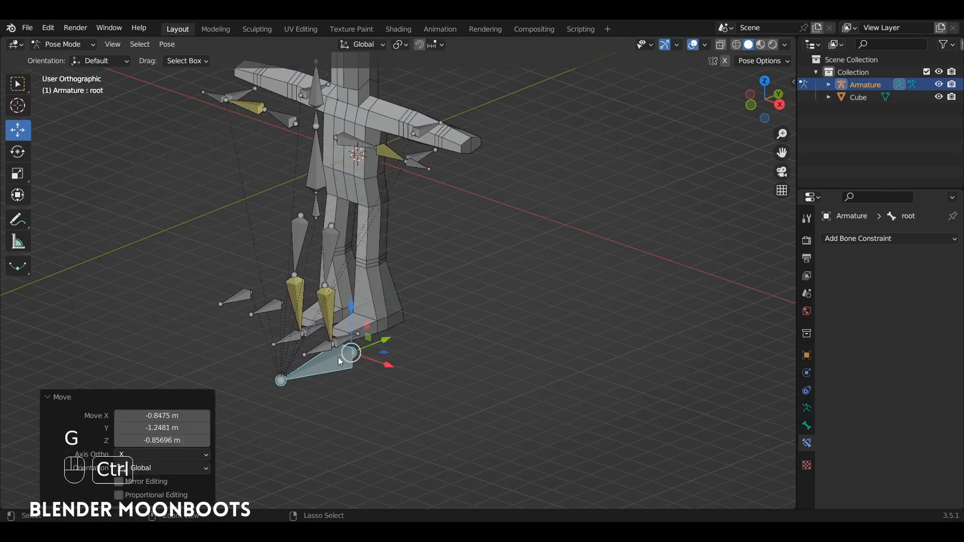
pyautogui.hotkey('ctrl', 'z')
# In Object Mode, parent the Cube body mesh to the armature with automatic weights
pyautogui.keyDown('alt'); pyautogui.moveTo(396, 266); pyautogui.dragTo(396, 323); pyautogui.keyUp('alt')
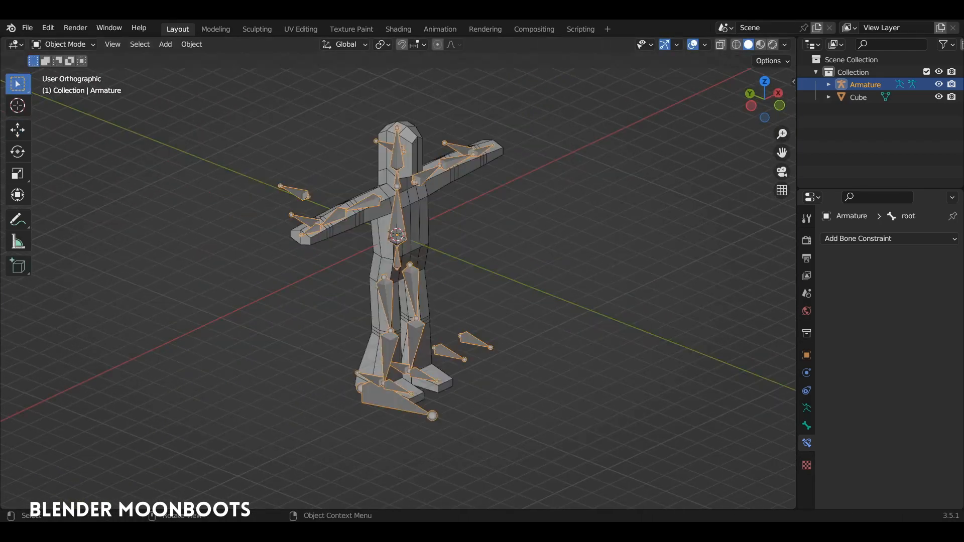
pyautogui.click(430, 167)
pyautogui.keyDown('alt'); pyautogui.moveTo(450, 166); pyautogui.dragTo(344, 187); pyautogui.keyUp('alt')
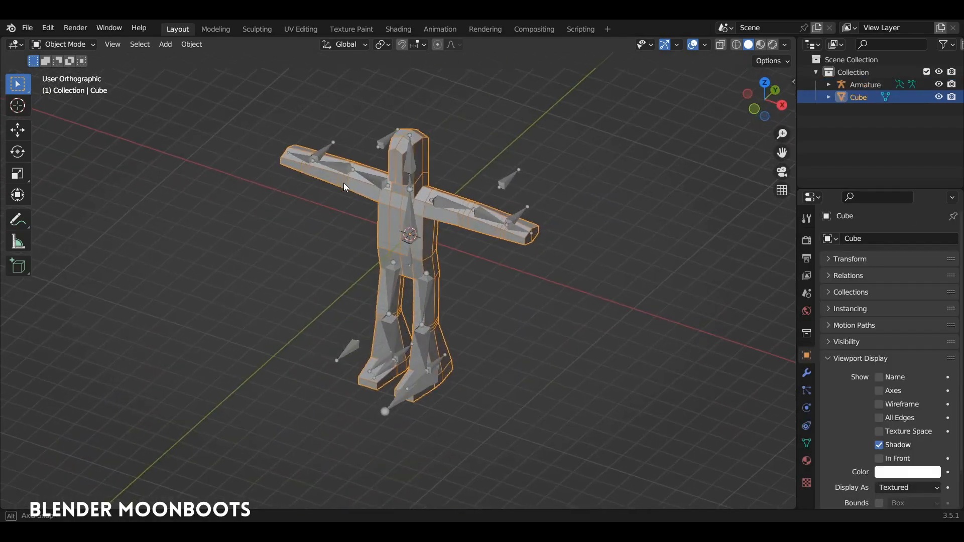
pyautogui.scroll(2, 441, 161)
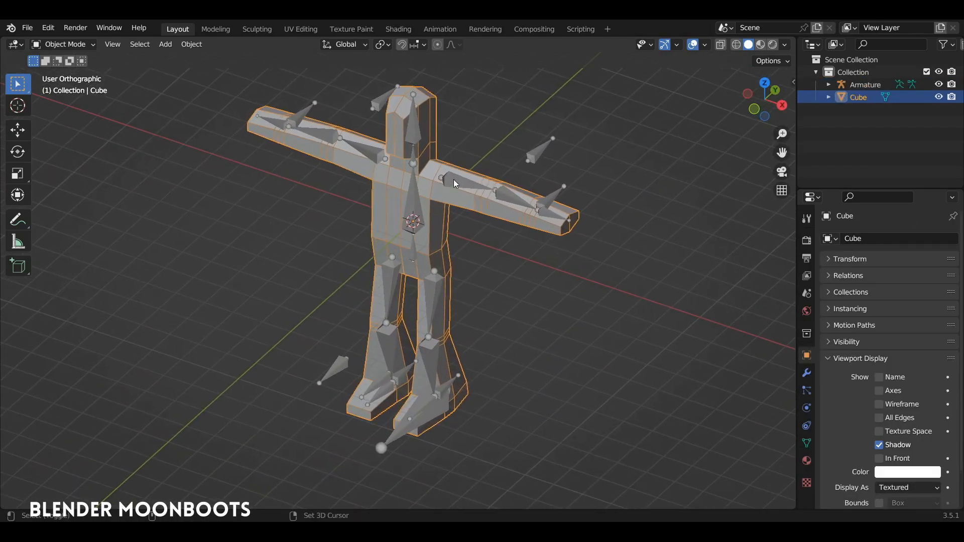
pyautogui.keyDown('shift'); pyautogui.click(454, 180); pyautogui.keyUp('shift')
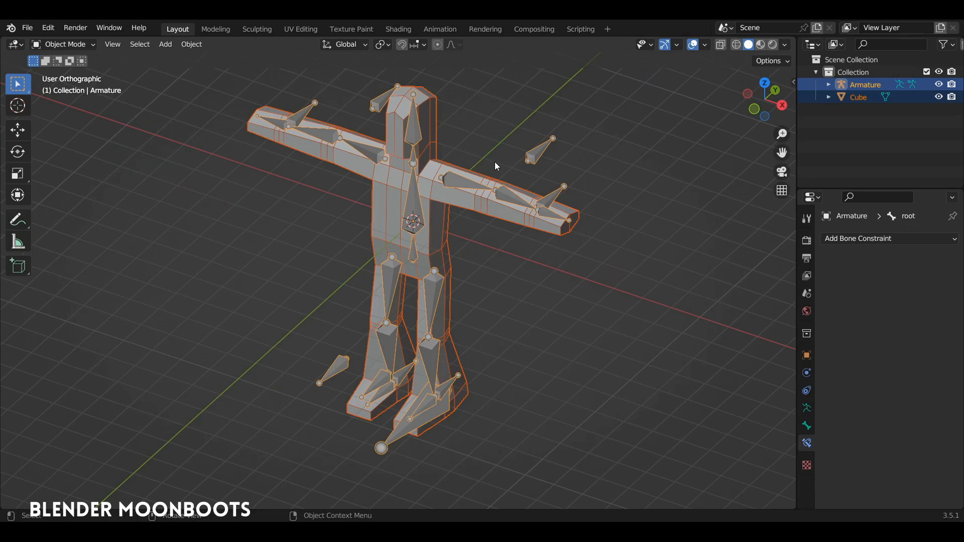
pyautogui.hotkey('ctrl', 'p')
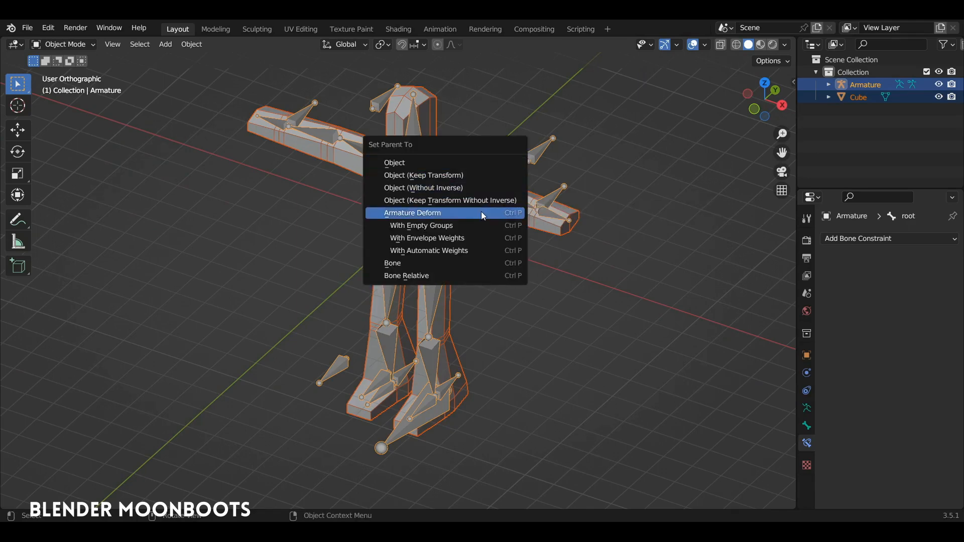
pyautogui.click(486, 251)
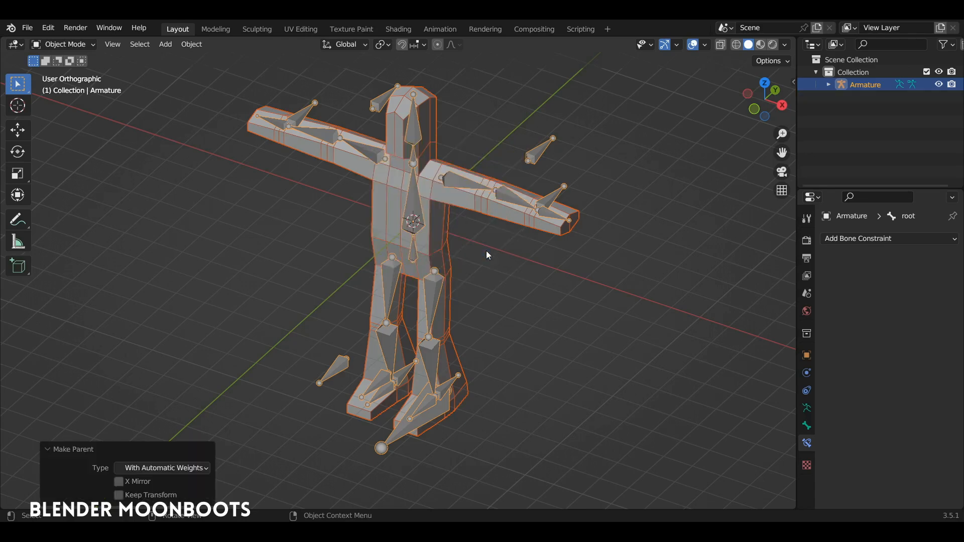
# Put the armature in Pose Mode and move arm_target_L and leg_target_L to test the mesh deformation
pyautogui.click(499, 209)
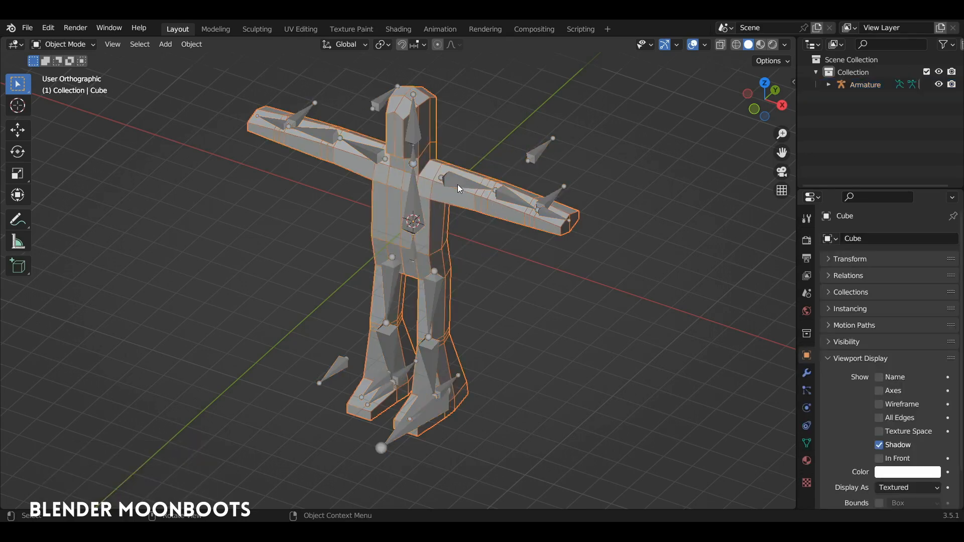
pyautogui.click(457, 185)
pyautogui.hotkey('ctrl', 'Tab')
pyautogui.click(457, 187)
pyautogui.moveTo(461, 183); pyautogui.dragTo(533, 224, button='middle')
pyautogui.press('g')
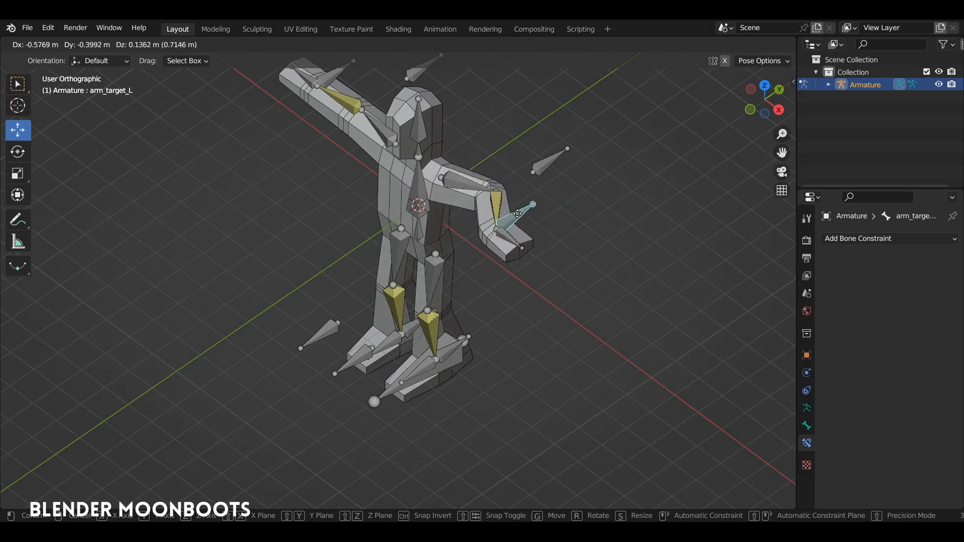
pyautogui.click(495, 221)
pyautogui.keyDown('alt'); pyautogui.moveTo(507, 218); pyautogui.dragTo(496, 179); pyautogui.keyUp('alt')
pyautogui.keyDown('alt'); pyautogui.keyDown('shift'); pyautogui.moveTo(486, 231); pyautogui.dragTo(504, 103); pyautogui.keyUp('shift'); pyautogui.keyUp('alt')
pyautogui.keyDown('alt'); pyautogui.moveTo(498, 251); pyautogui.dragTo(597, 206); pyautogui.keyUp('alt')
# Reset all bones to the rest pose, return to Object Mode and select the Cube mesh
pyautogui.press('a')
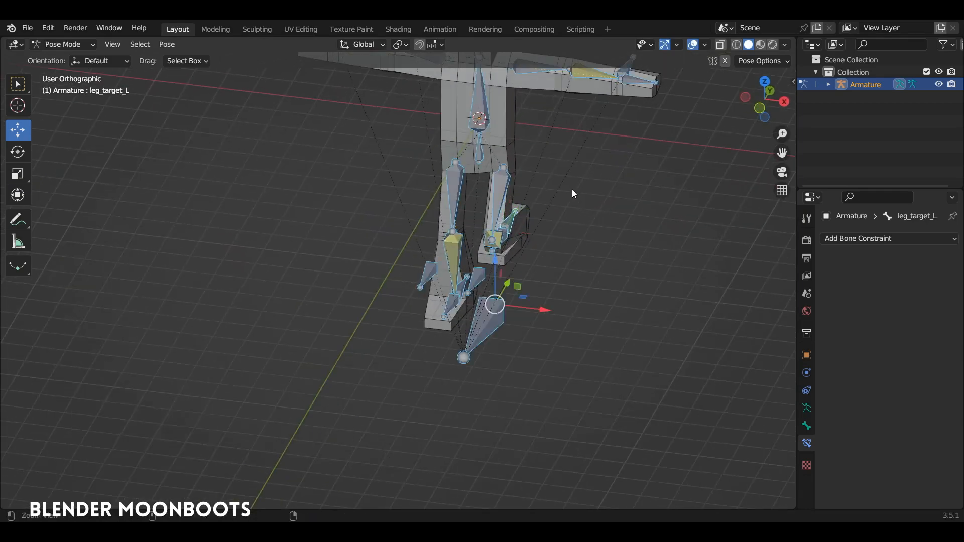
pyautogui.scroll(-2, 571, 189)
pyautogui.keyDown('alt'); pyautogui.keyDown('shift'); pyautogui.moveTo(554, 241); pyautogui.dragTo(506, 227); pyautogui.keyUp('shift'); pyautogui.keyUp('alt')
pyautogui.scroll(2, 522, 200)
pyautogui.hotkey('ctrl', 'Tab')
pyautogui.click(478, 217)
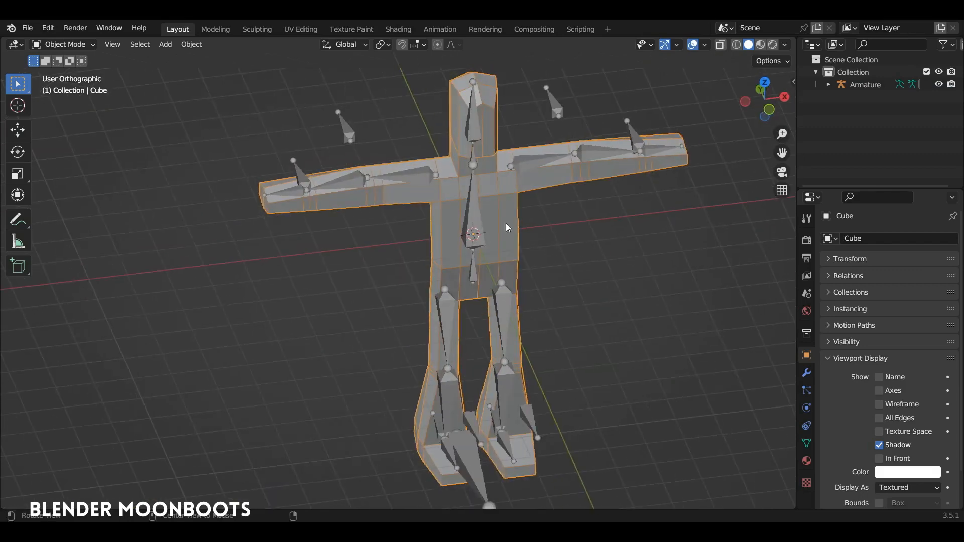
# Show the Cube's vertex groups in an enlarged Properties editor and sort them by name
pyautogui.click(806, 443)
pyautogui.moveTo(857, 187); pyautogui.dragTo(859, 114)
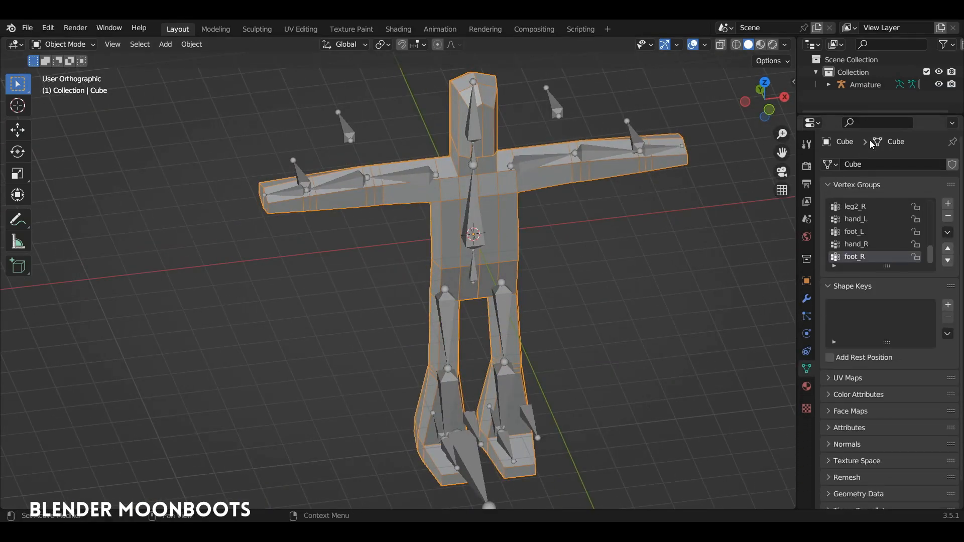
pyautogui.moveTo(931, 254); pyautogui.dragTo(931, 243)
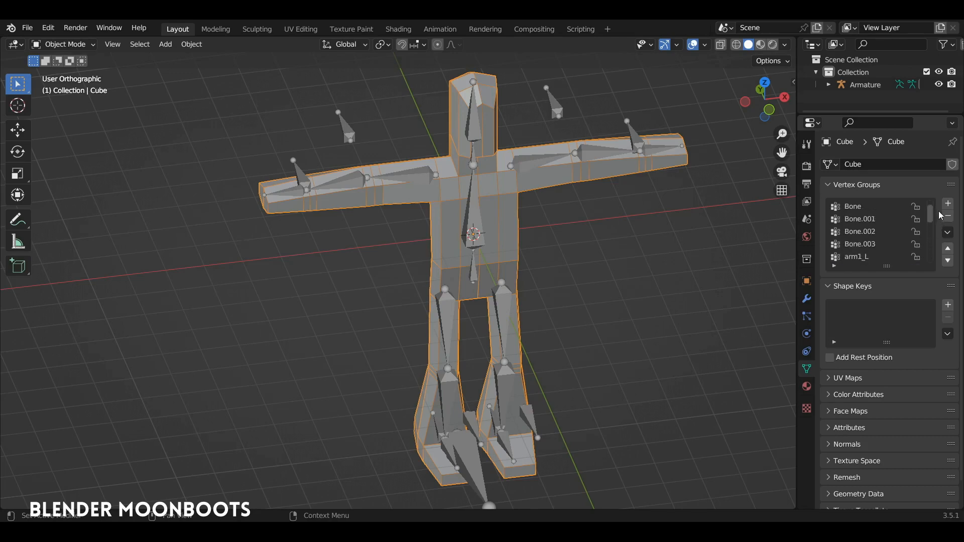
pyautogui.click(948, 232)
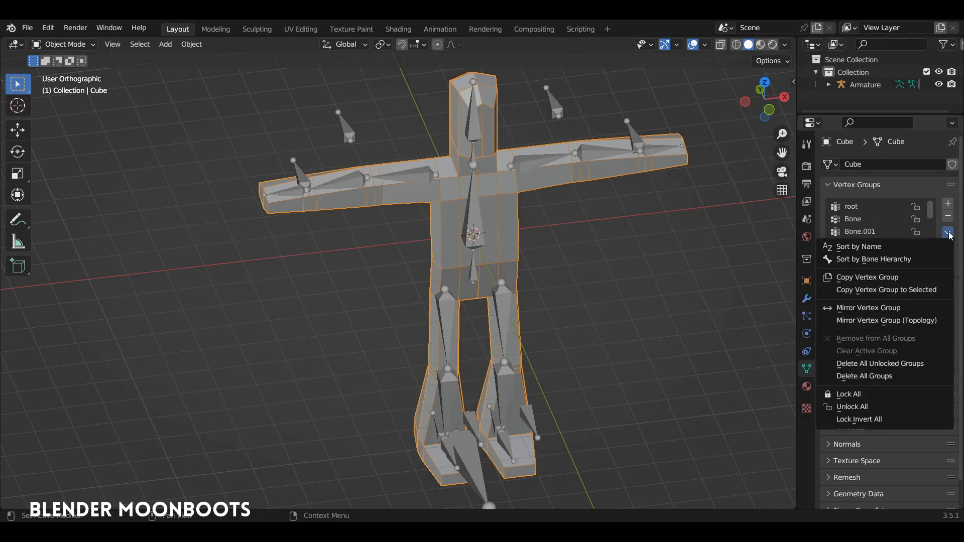
pyautogui.click(926, 246)
# Widen the Properties editor and lengthen the vertex group list to look through the sorted groups
pyautogui.moveTo(797, 236); pyautogui.dragTo(746, 253)
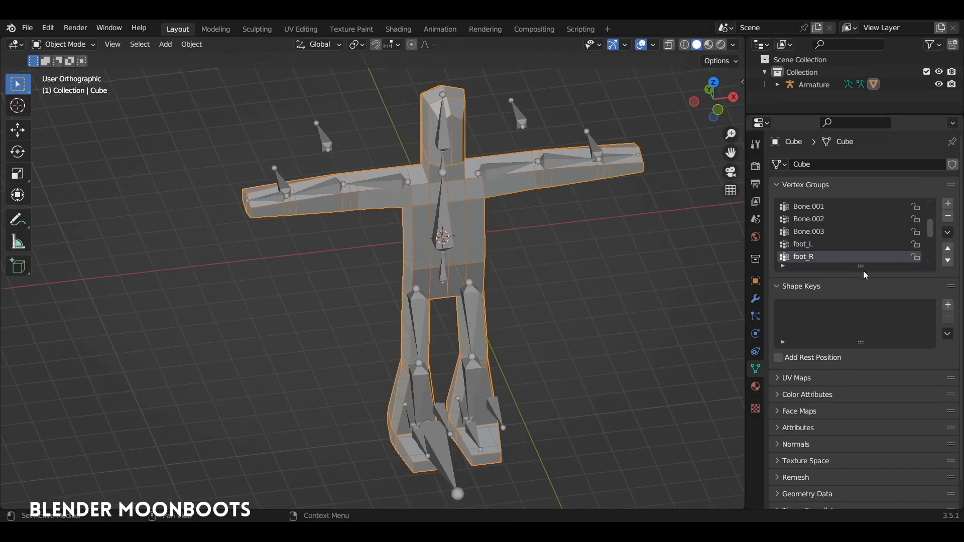
pyautogui.moveTo(860, 267); pyautogui.dragTo(853, 364)
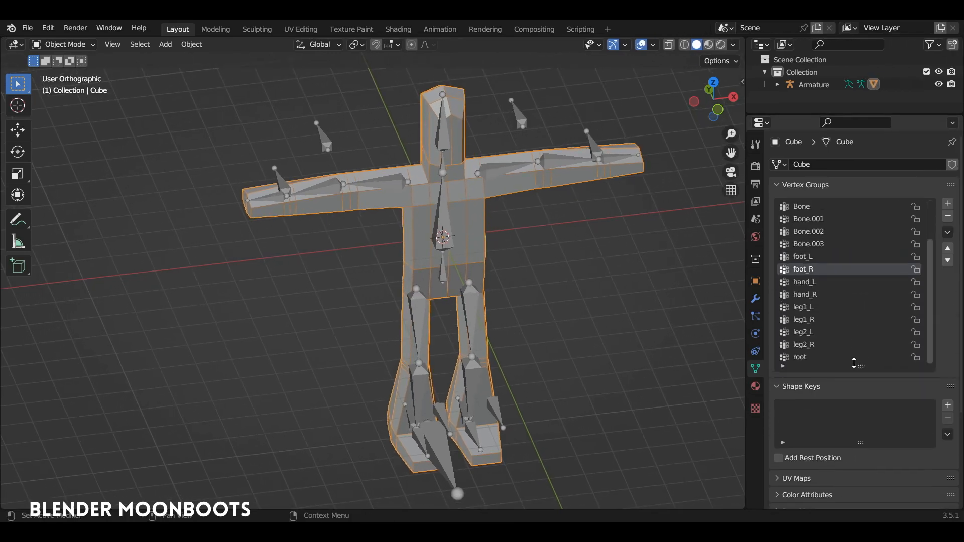
pyautogui.moveTo(926, 291); pyautogui.dragTo(942, 246)
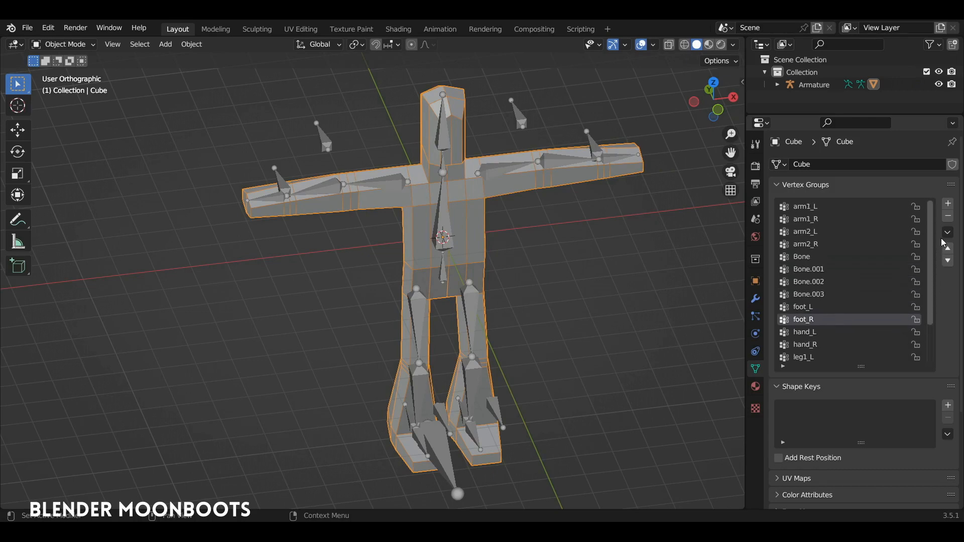
# Display the Cube's Armature modifier and widen the Properties editor to examine its settings
pyautogui.moveTo(565, 152); pyautogui.dragTo(589, 169, button='middle')
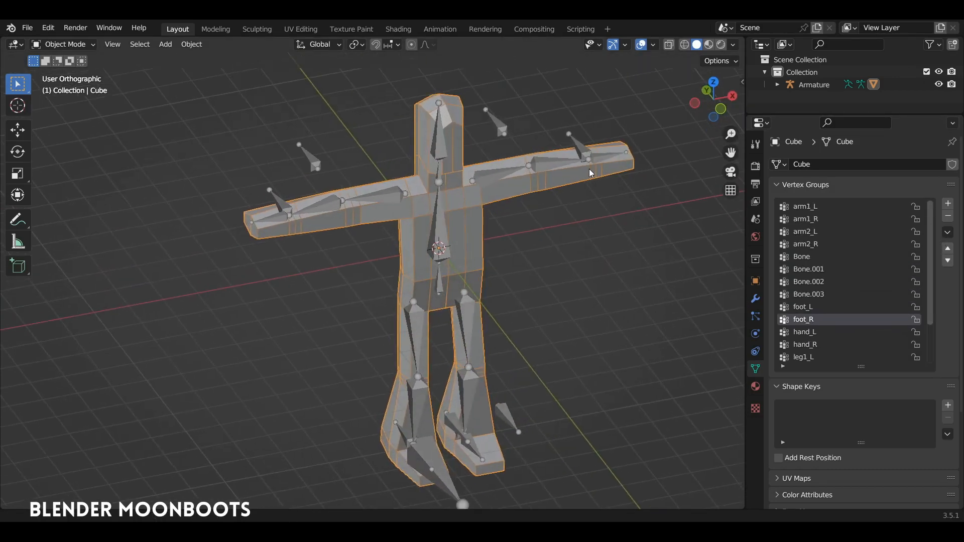
pyautogui.click(755, 298)
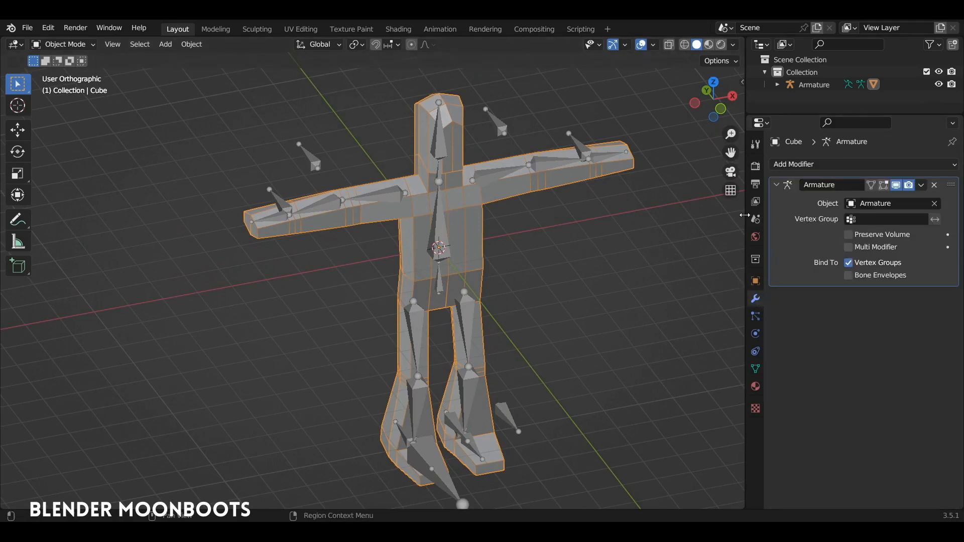
pyautogui.moveTo(745, 215); pyautogui.dragTo(719, 215)
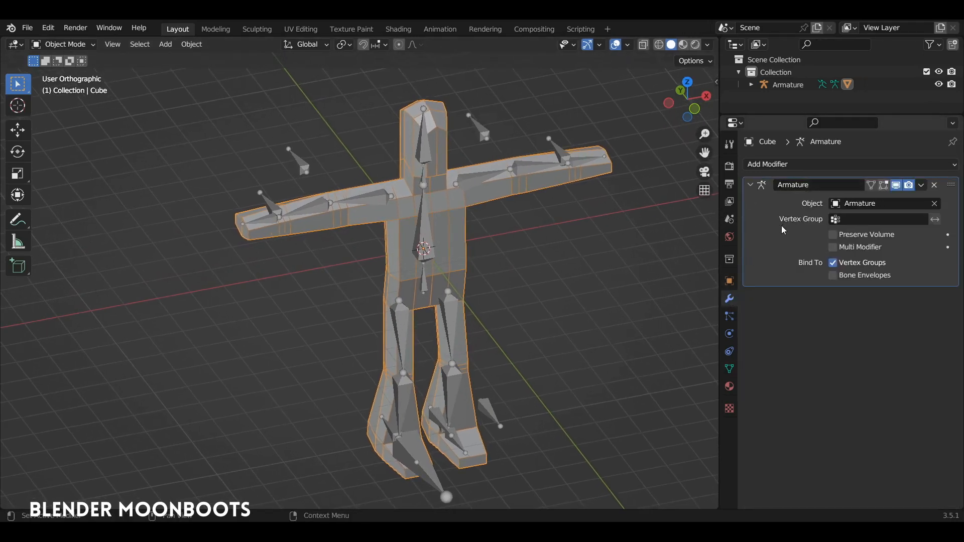
# Select the armature together with the character mesh and move both up about 6.52 m along Z
pyautogui.moveTo(626, 215)
pyautogui.mouseDown(button='middle')
pyautogui.moveTo(652, 185)
pyautogui.moveTo(616, 207)
pyautogui.moveTo(628, 211)
pyautogui.mouseUp(button='middle')
pyautogui.moveTo(574, 177)
pyautogui.mouseDown(button='middle')
pyautogui.moveTo(547, 173)
pyautogui.moveTo(569, 185)
pyautogui.moveTo(549, 180)
pyautogui.moveTo(597, 167)
pyautogui.moveTo(546, 173)
pyautogui.moveTo(587, 171)
pyautogui.moveTo(577, 173)
pyautogui.mouseUp(button='middle')
pyautogui.click(435, 256)
pyautogui.keyDown('shift'); pyautogui.click(456, 245); pyautogui.keyUp('shift')
pyautogui.scroll(-3, 486, 267)
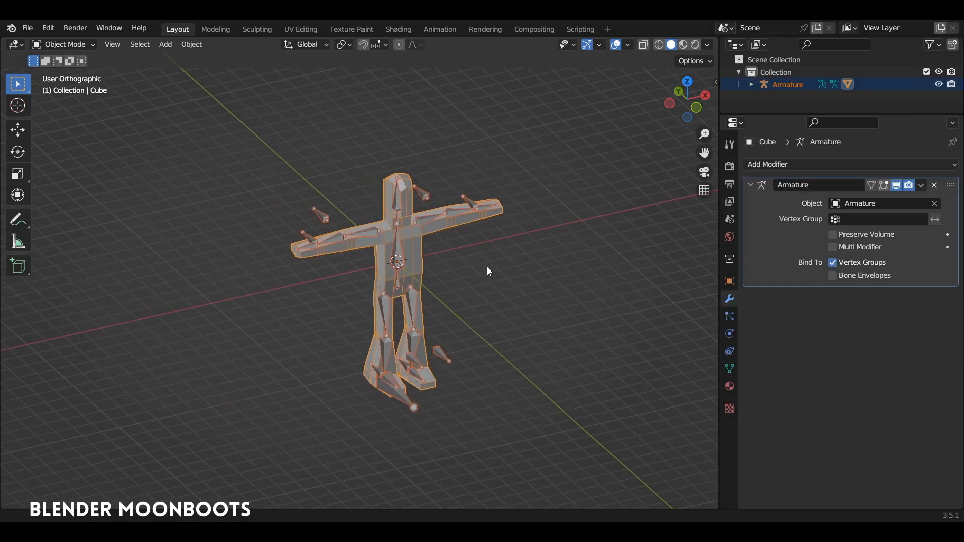
pyautogui.hotkey('shift', 'space')
pyautogui.click(445, 293)
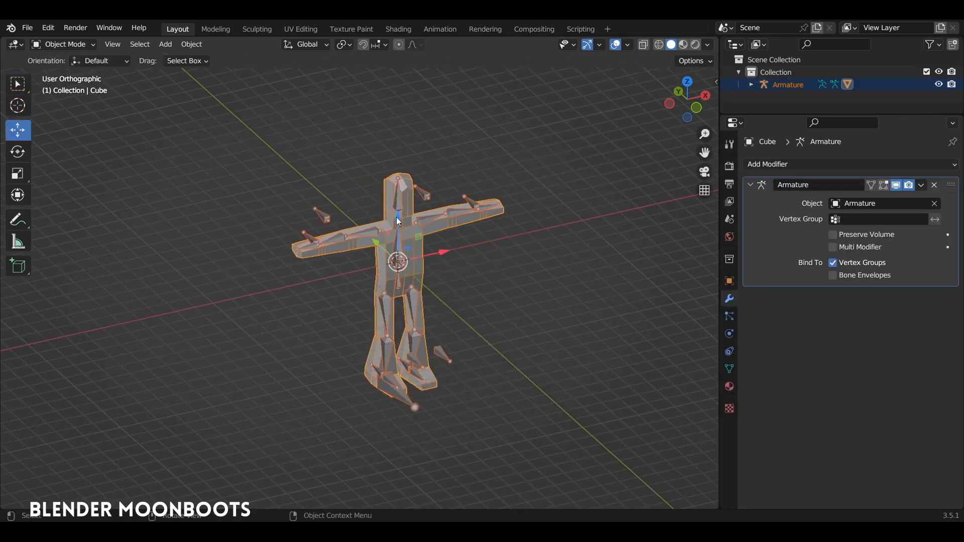
pyautogui.moveTo(397, 221); pyautogui.dragTo(426, 119)
pyautogui.moveTo(426, 119); pyautogui.dragTo(402, 211, button='middle')
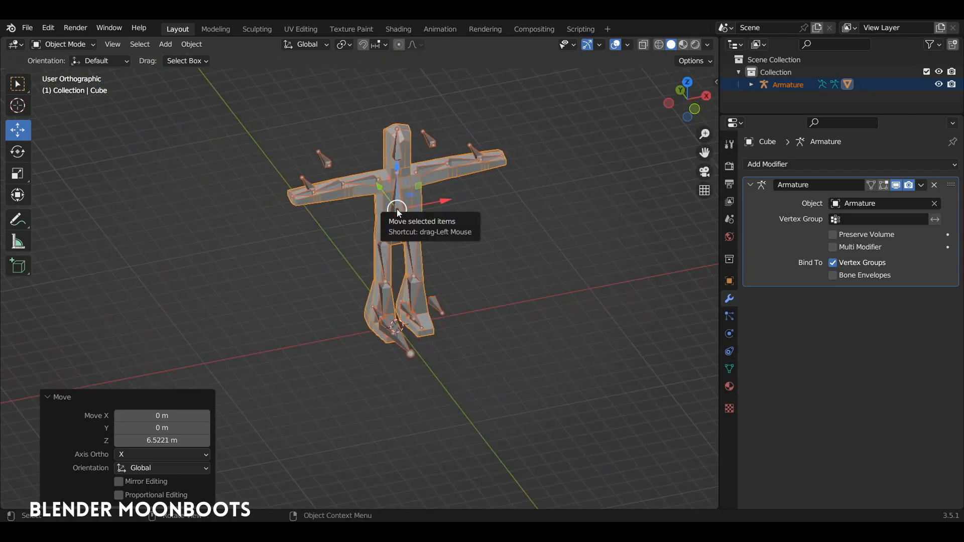
# Add a sphere empty at the world origin beneath the character and set its display size to 4.4 m
pyautogui.click(411, 205)
pyautogui.moveTo(477, 229); pyautogui.dragTo(462, 246, button='middle')
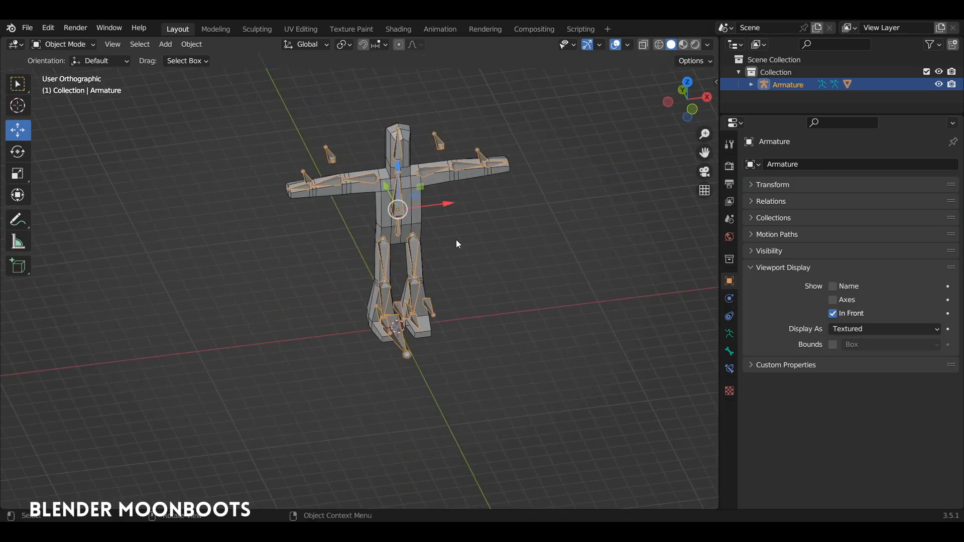
pyautogui.hotkey('shift', 'a')
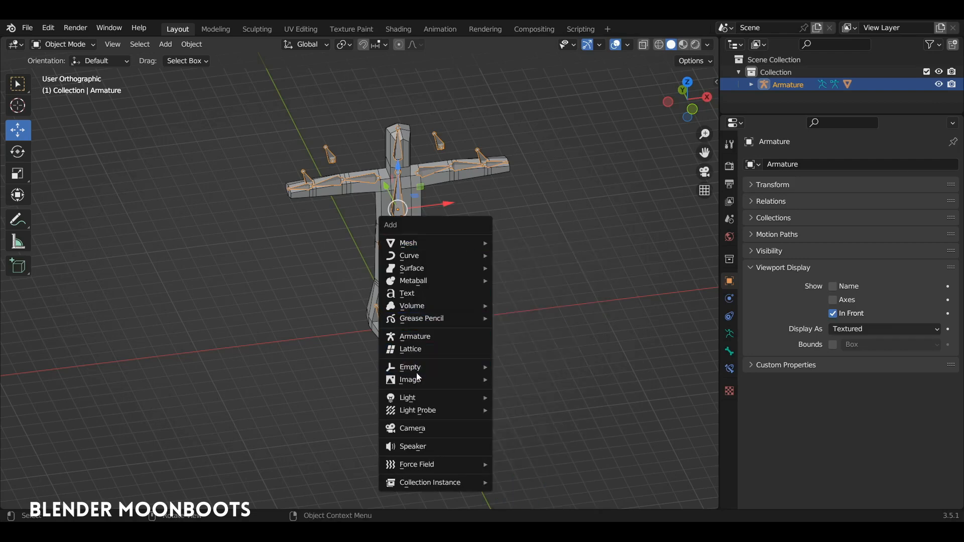
pyautogui.moveTo(461, 371)
pyautogui.click(559, 432)
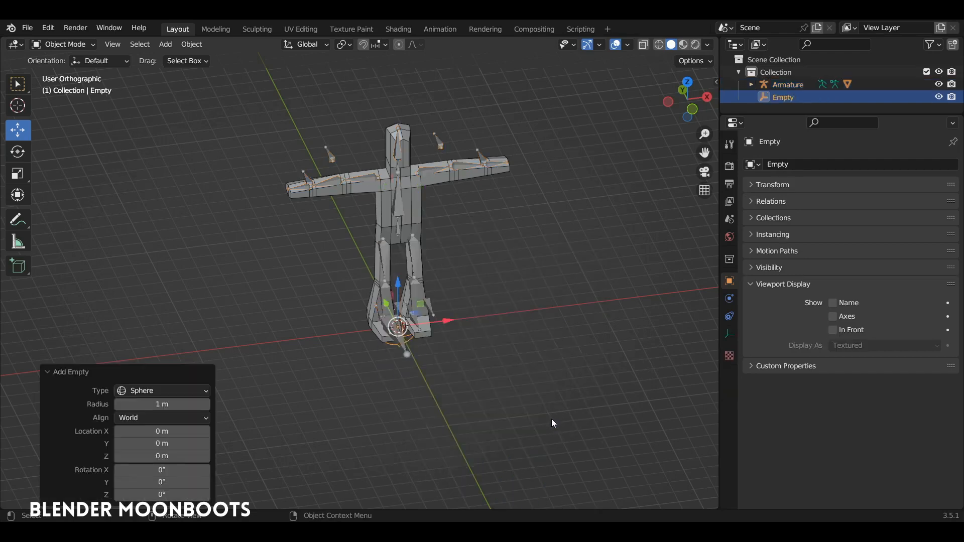
pyautogui.click(727, 334)
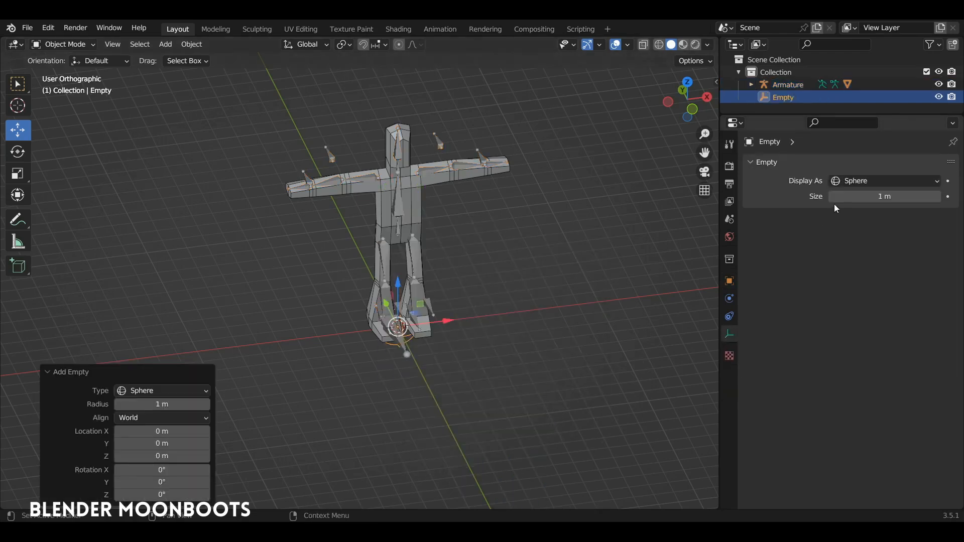
pyautogui.moveTo(836, 196); pyautogui.dragTo(876, 196)
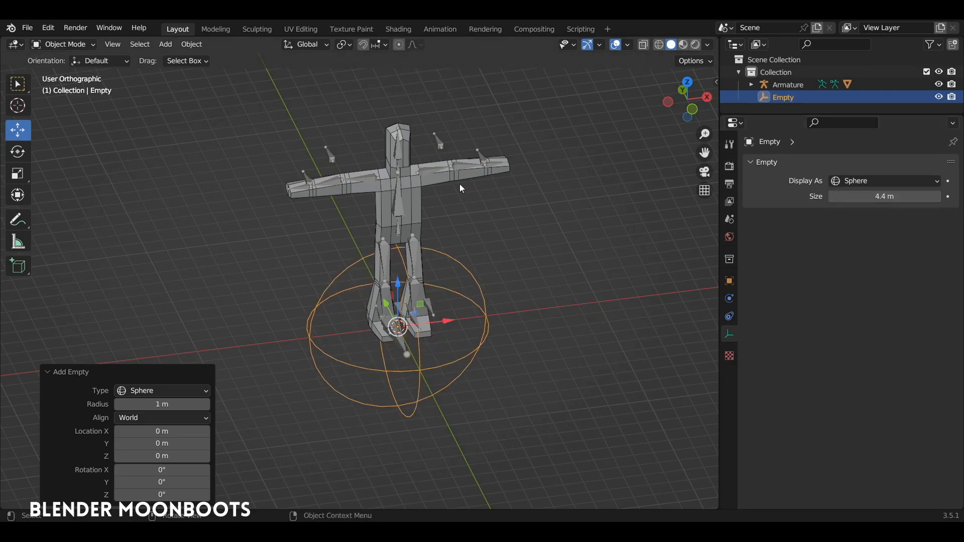
# Parent the armature to the sphere empty using the Object option
pyautogui.click(400, 211)
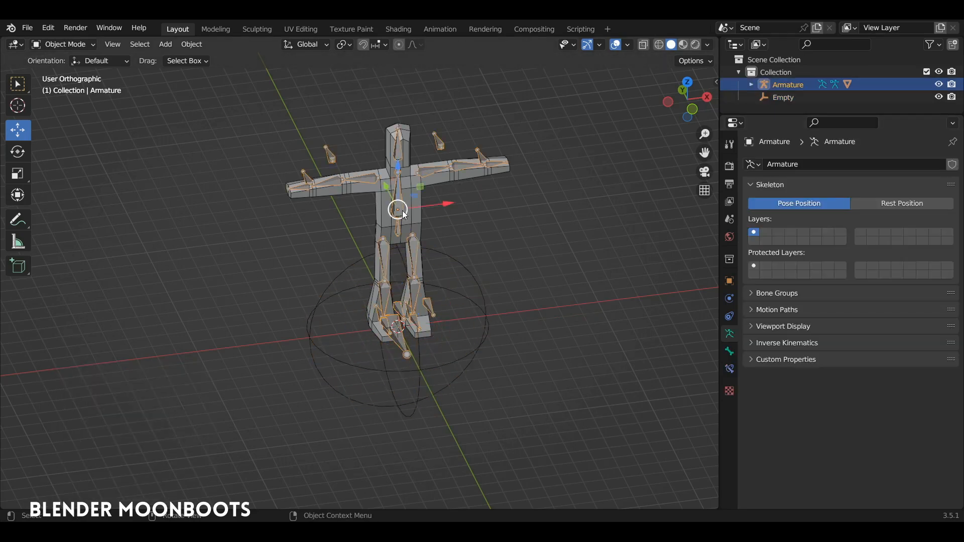
pyautogui.keyDown('shift'); pyautogui.click(456, 297); pyautogui.keyUp('shift')
pyautogui.hotkey('ctrl', 'p')
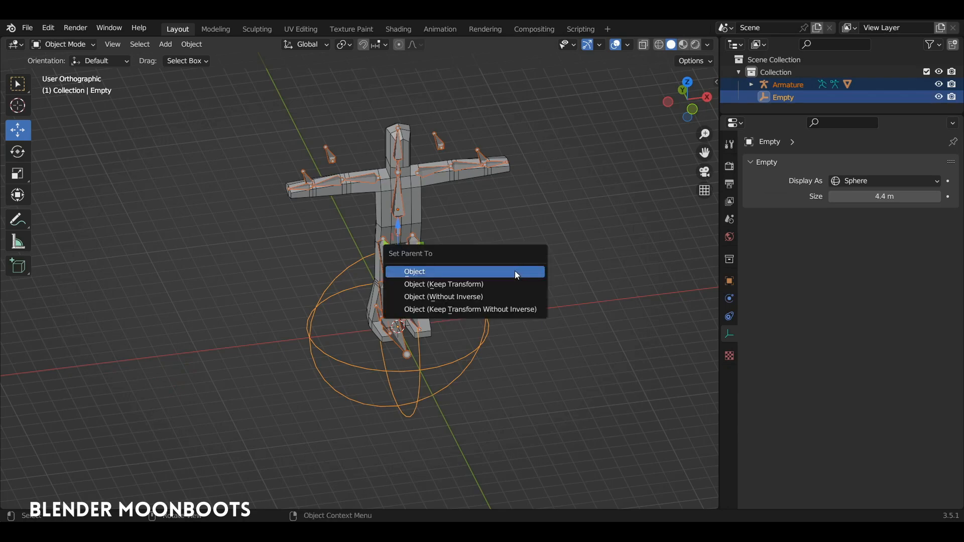
pyautogui.click(516, 272)
# Rotate the sphere empty, with the parented character, 90° around the global Z axis
pyautogui.click(422, 376)
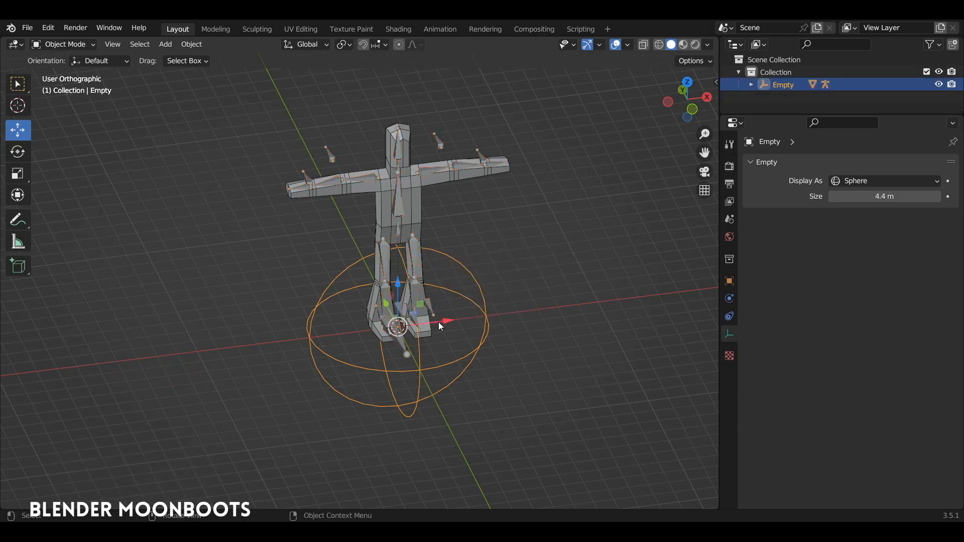
pyautogui.press('g')
pyautogui.press('Escape')
pyautogui.moveTo(555, 261); pyautogui.dragTo(527, 211, button='middle')
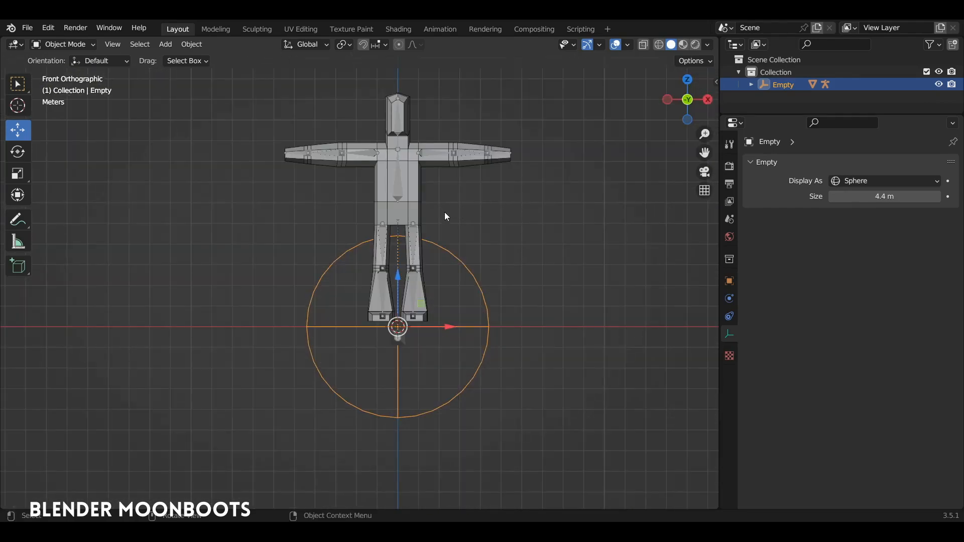
pyautogui.write('rz90')
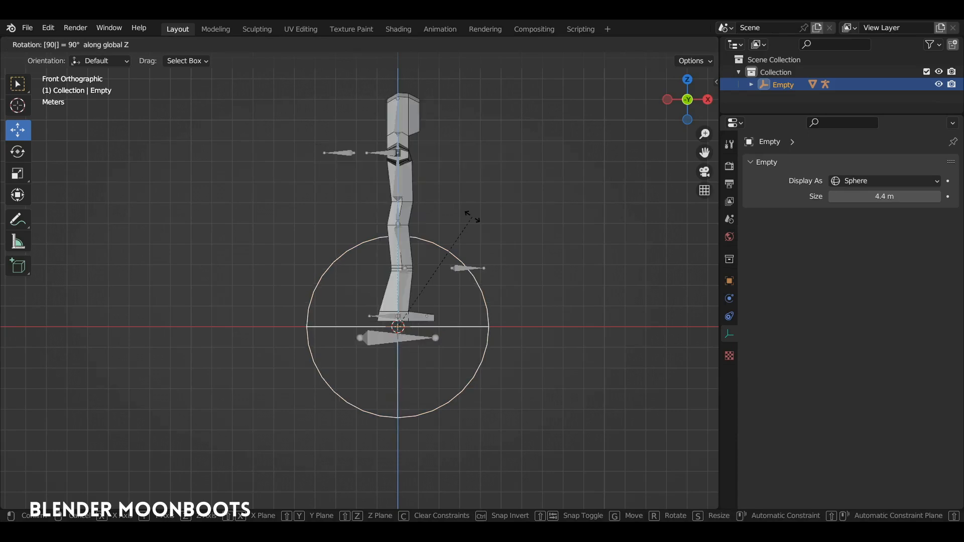
pyautogui.press('Return')
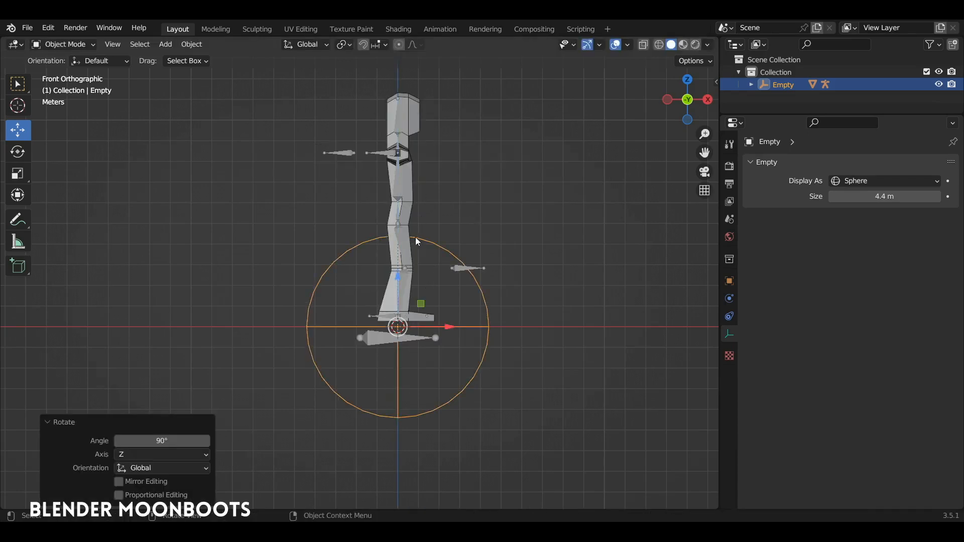
# Try moving the sphere empty along X with the parented character, and undo the move
pyautogui.moveTo(415, 237); pyautogui.dragTo(438, 231, button='middle')
pyautogui.press('KP_1')
pyautogui.keyDown('ctrl'); pyautogui.moveTo(425, 150); pyautogui.dragTo(448, 162, button='middle'); pyautogui.keyUp('ctrl')
pyautogui.keyDown('shift'); pyautogui.moveTo(450, 177); pyautogui.dragTo(398, 208, button='middle'); pyautogui.keyUp('shift')
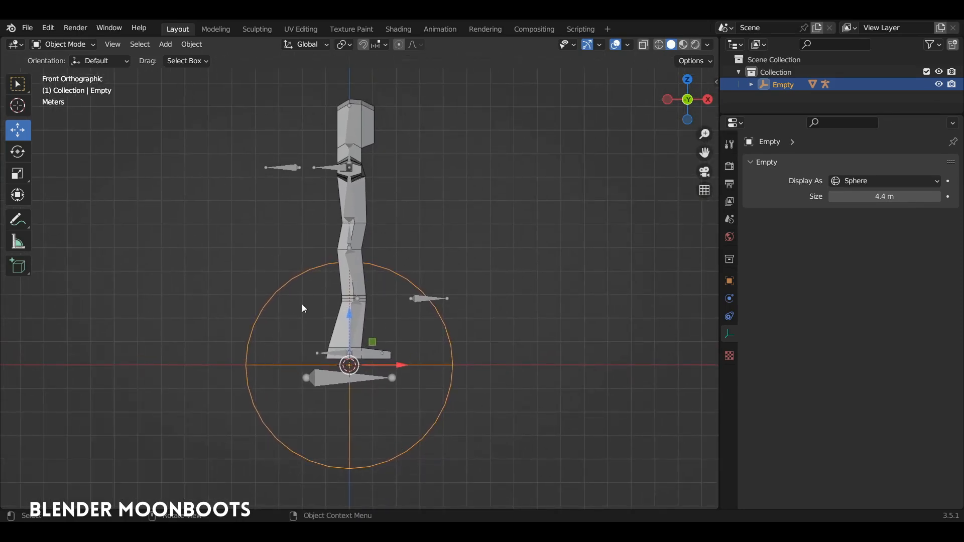
pyautogui.moveTo(390, 343); pyautogui.dragTo(393, 379, button='middle')
pyautogui.moveTo(400, 368); pyautogui.dragTo(547, 374)
pyautogui.hotkey('ctrl', 'z')
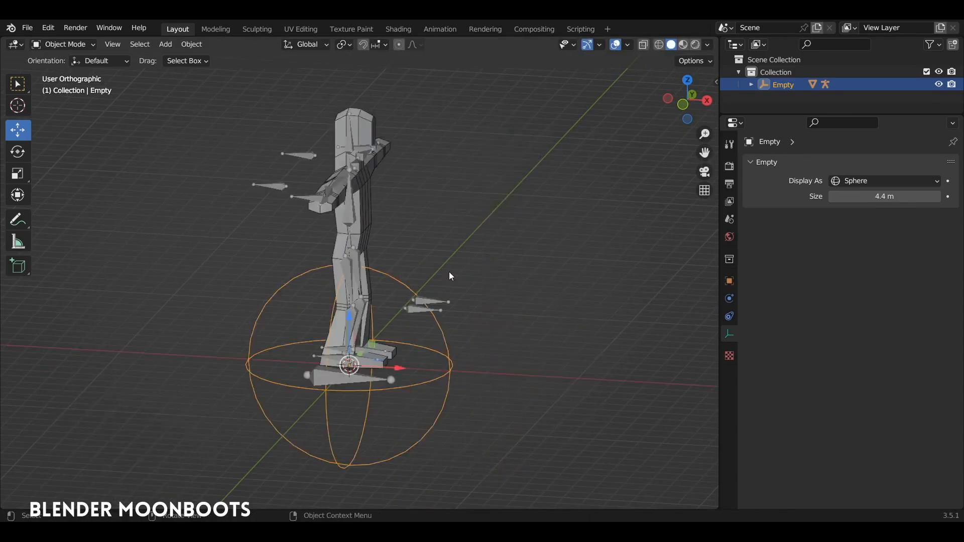
# Inspect the armature's upper leg bones in Pose Mode and return to Object Mode
pyautogui.click(343, 221)
pyautogui.moveTo(358, 219); pyautogui.dragTo(349, 221, button='middle')
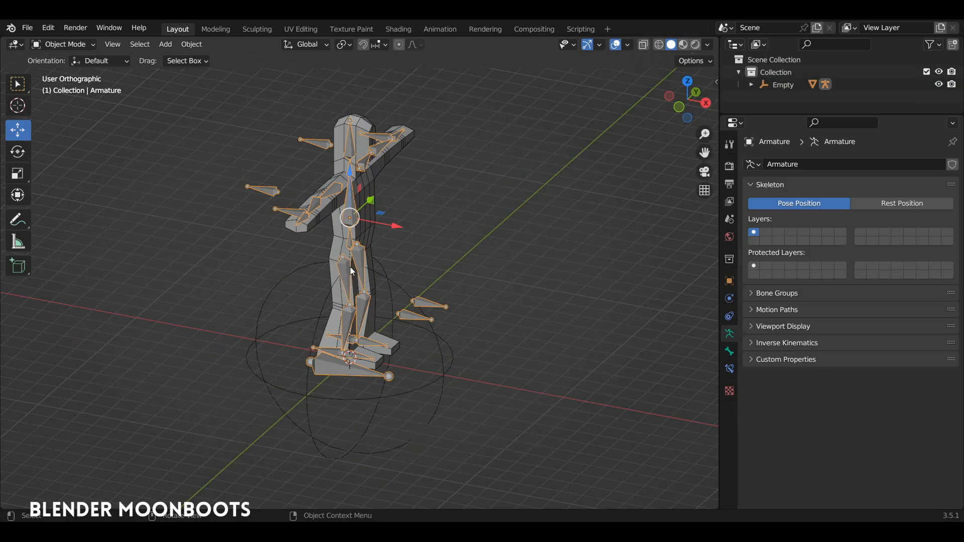
pyautogui.moveTo(375, 297); pyautogui.dragTo(357, 261, button='middle')
pyautogui.moveTo(379, 231); pyautogui.dragTo(393, 252, button='middle')
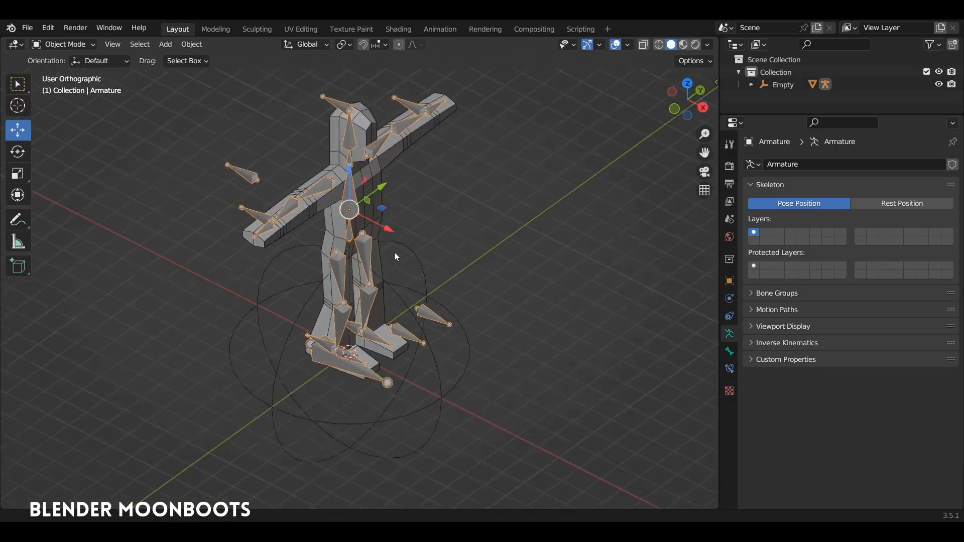
pyautogui.scroll(4, 407, 218)
pyautogui.keyDown('ctrl'); pyautogui.moveTo(407, 219); pyautogui.dragTo(391, 273, button='middle'); pyautogui.keyUp('ctrl')
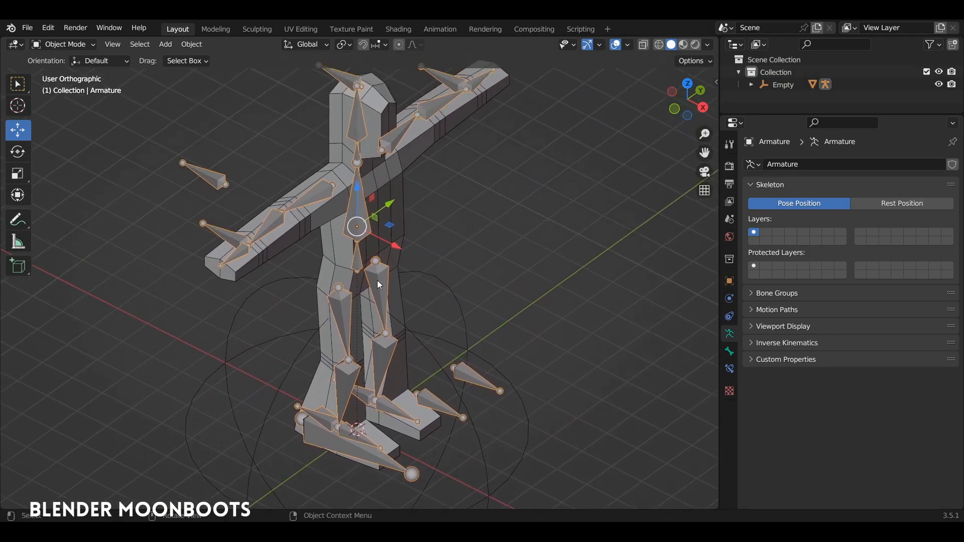
pyautogui.hotkey('ctrl', 'Tab')
pyautogui.click(345, 303)
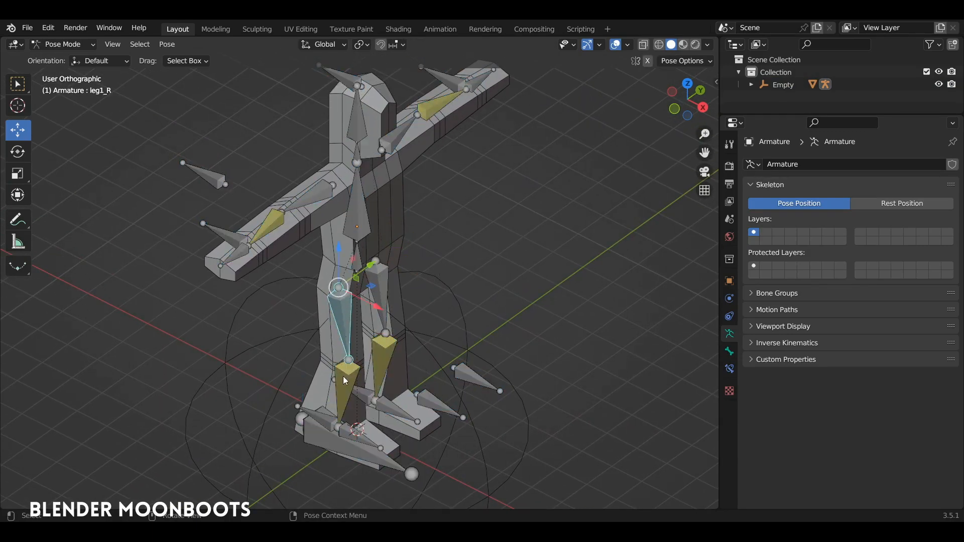
pyautogui.hotkey('ctrl', 'Tab')
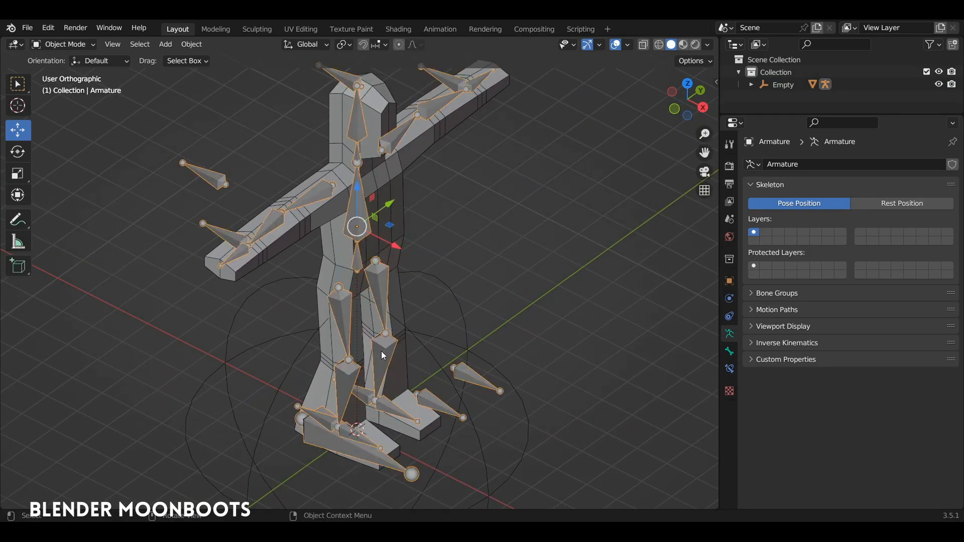
pyautogui.hotkey('ctrl', 'Tab')
pyautogui.click(381, 287)
pyautogui.hotkey('ctrl', 'Tab')
# Test the sphere empty by sliding it along the X axis, and undo the slide
pyautogui.moveTo(411, 333); pyautogui.dragTo(430, 321, button='middle')
pyautogui.click(408, 296)
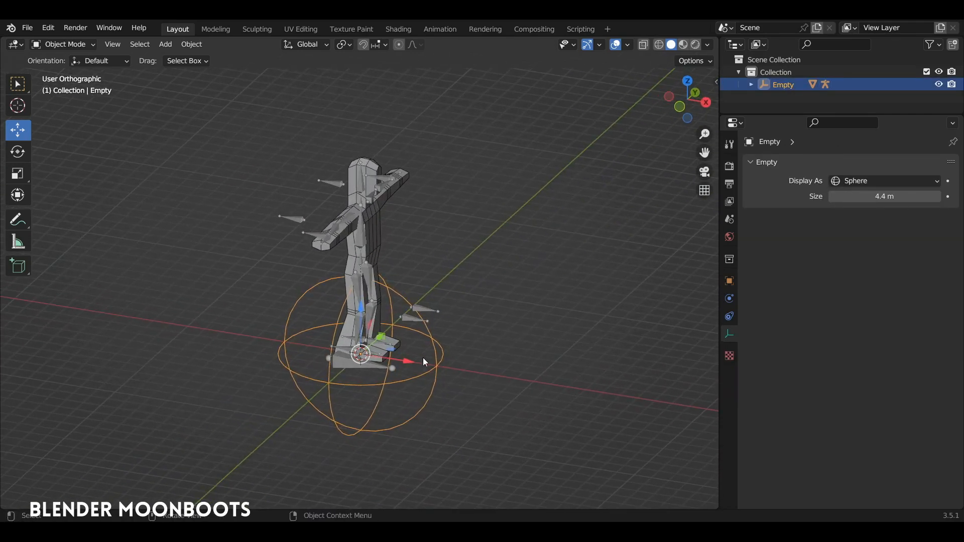
pyautogui.moveTo(407, 360); pyautogui.dragTo(569, 386)
pyautogui.hotkey('ctrl', 'z')
# In front view, lower the sphere empty about 0.27 m along Z to set the character's feet on the ground line
pyautogui.moveTo(536, 385); pyautogui.dragTo(481, 300, button='middle')
pyautogui.press('KP_1')
pyautogui.scroll(4, 438, 265)
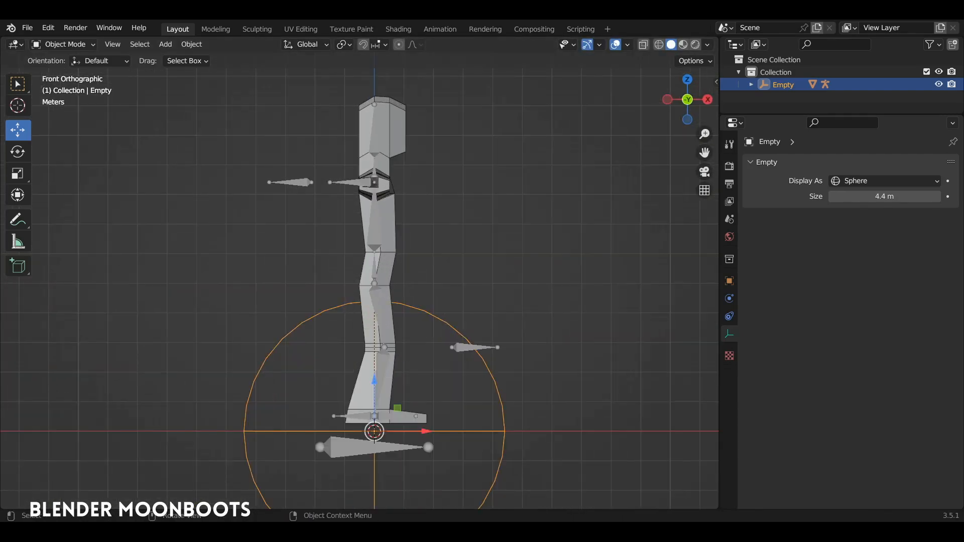
pyautogui.keyDown('shift'); pyautogui.moveTo(422, 308); pyautogui.dragTo(432, 335, button='middle'); pyautogui.keyUp('shift')
pyautogui.keyDown('shift'); pyautogui.moveTo(433, 335); pyautogui.dragTo(423, 294, button='middle'); pyautogui.keyUp('shift')
pyautogui.moveTo(419, 325); pyautogui.dragTo(420, 335)
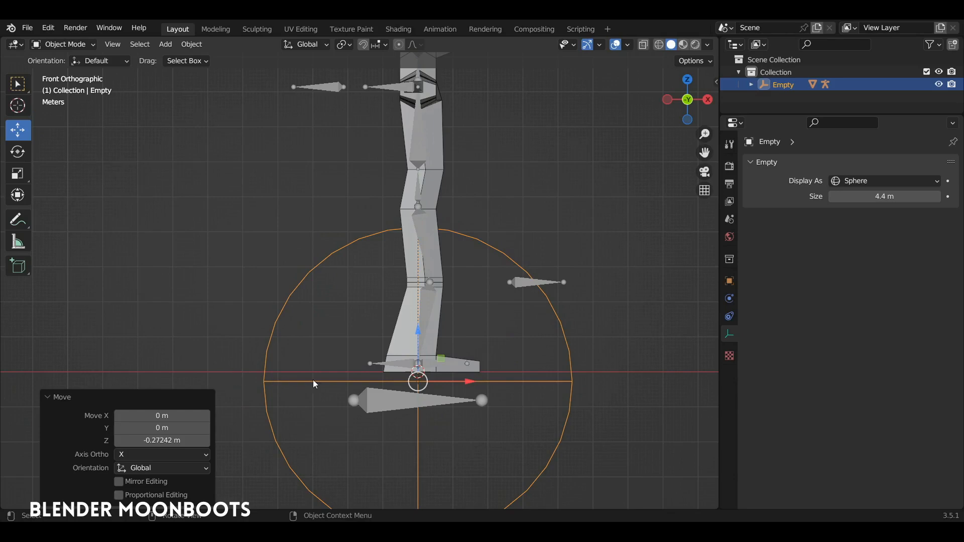
pyautogui.scroll(-3, 511, 297)
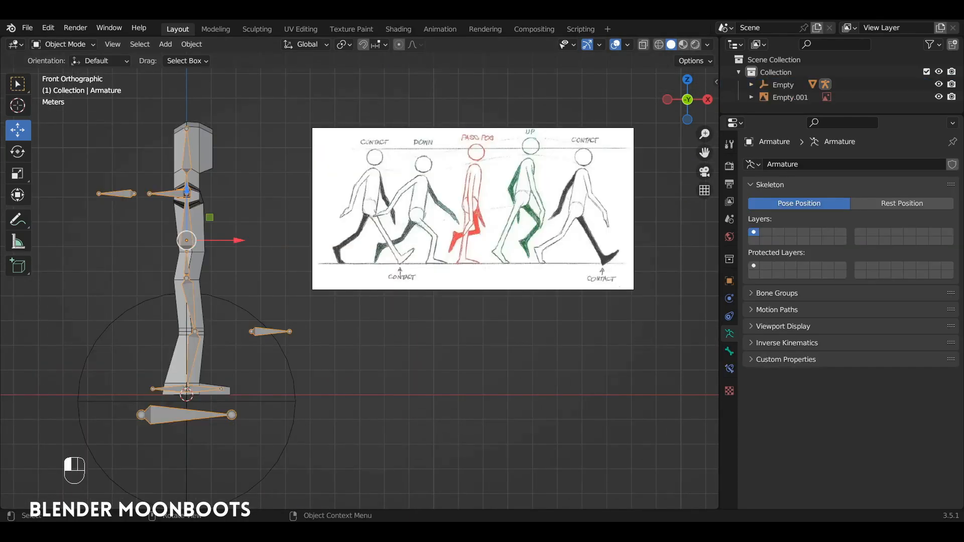
# In Pose Mode, move leg_target_R forward about 2.76 m and up about 1.06 m, rotate it about -43.2°, and fine-tune its position
pyautogui.keyDown('ctrl'); pyautogui.keyDown('alt'); pyautogui.moveTo(481, 197); pyautogui.dragTo(402, 225); pyautogui.keyUp('alt'); pyautogui.keyUp('ctrl')
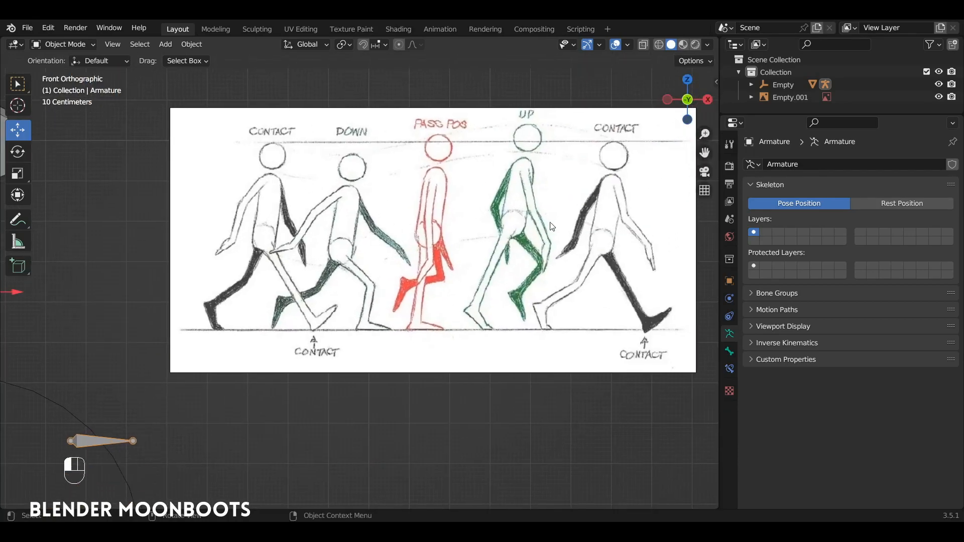
pyautogui.keyDown('alt'); pyautogui.keyDown('shift'); pyautogui.moveTo(514, 189); pyautogui.dragTo(576, 165); pyautogui.keyUp('shift'); pyautogui.keyUp('alt')
pyautogui.keyDown('alt'); pyautogui.keyDown('shift'); pyautogui.moveTo(575, 165); pyautogui.dragTo(553, 172); pyautogui.keyUp('shift'); pyautogui.keyUp('alt')
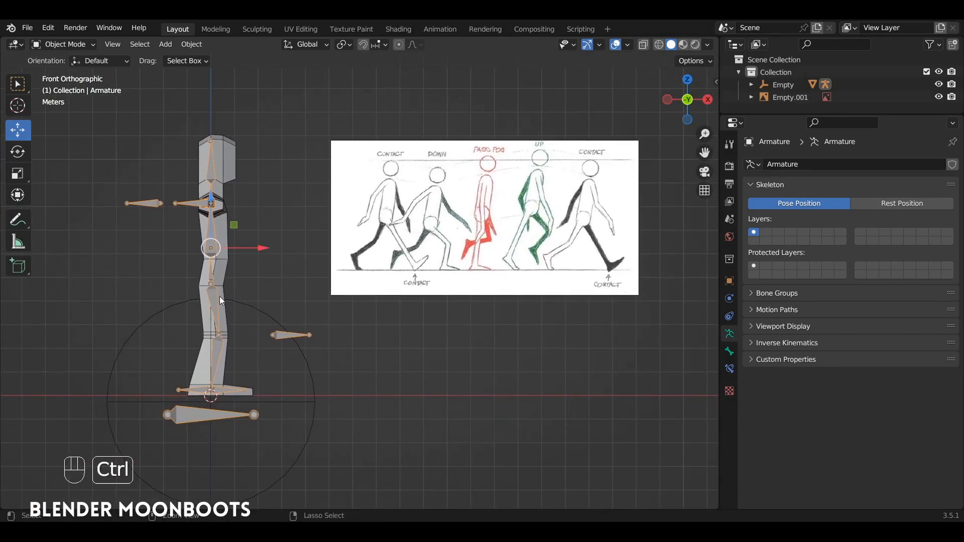
pyautogui.hotkey('ctrl', 'Tab')
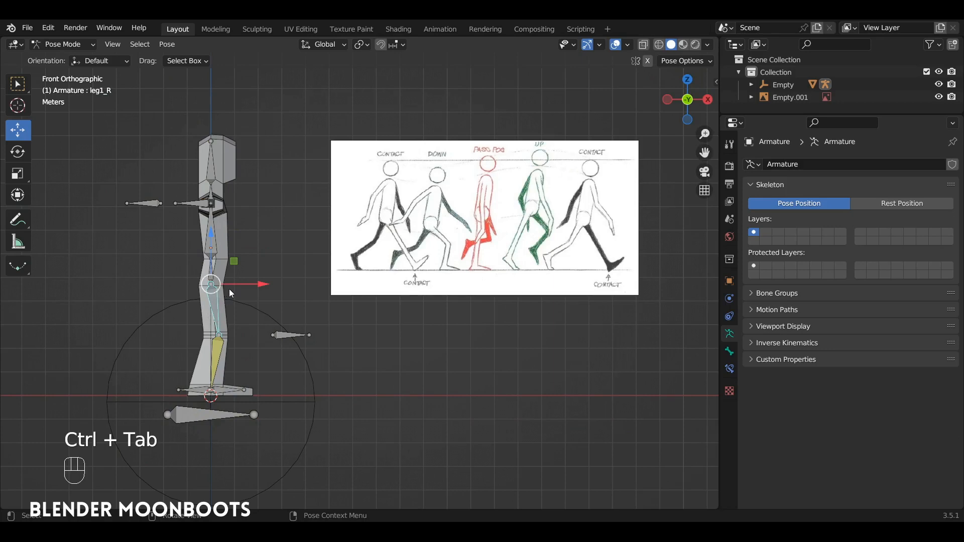
pyautogui.keyDown('ctrl'); pyautogui.keyDown('alt'); pyautogui.moveTo(266, 278); pyautogui.dragTo(283, 253); pyautogui.keyUp('alt'); pyautogui.keyUp('ctrl')
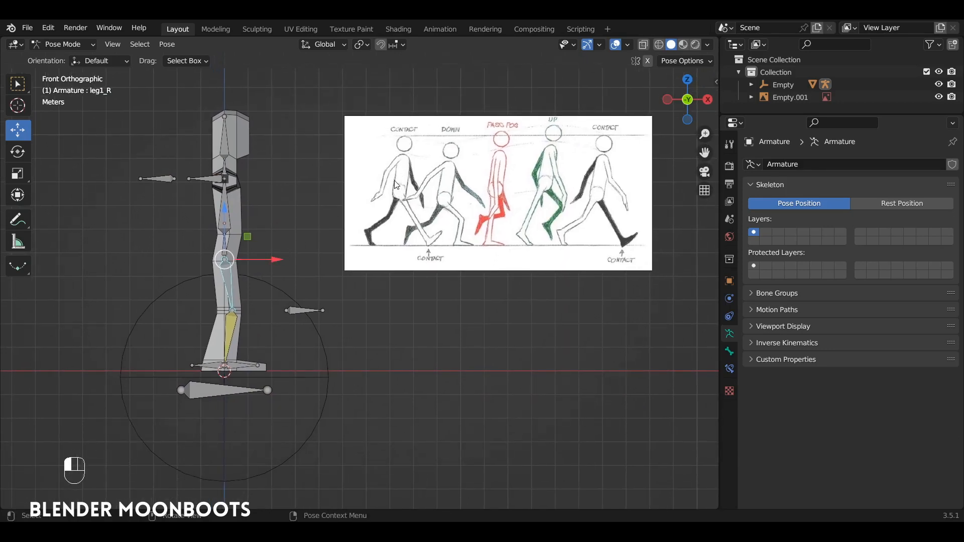
pyautogui.click(217, 368)
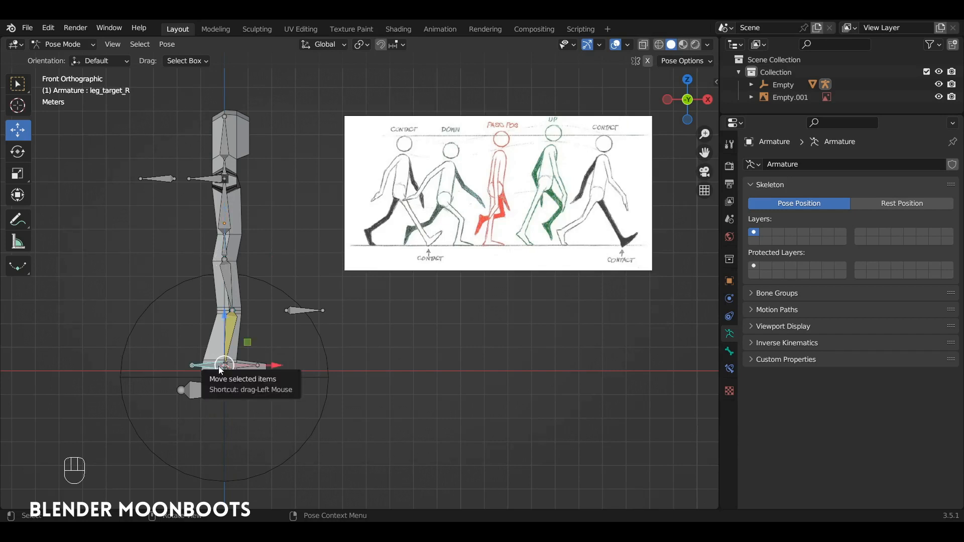
pyautogui.press('g')
pyautogui.click(283, 340)
pyautogui.press('r')
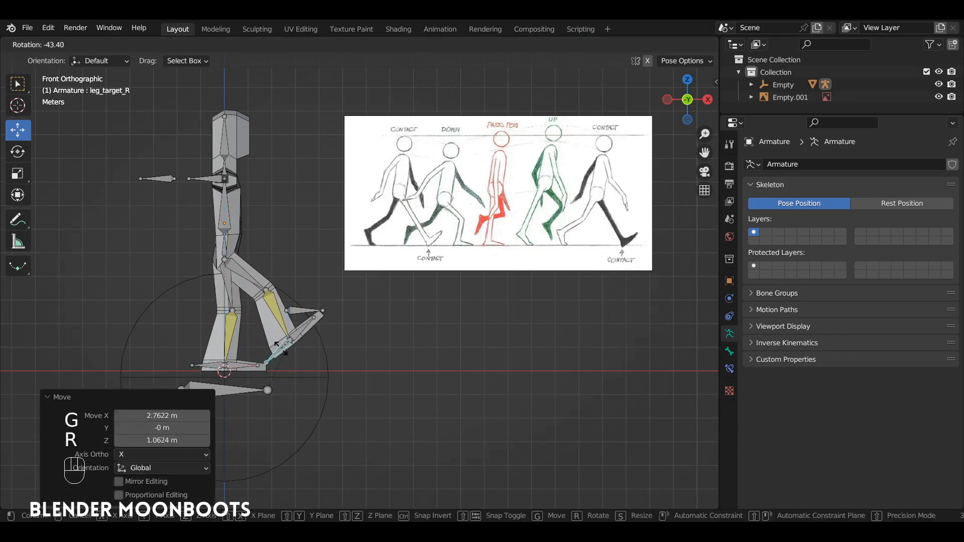
pyautogui.click(283, 346)
pyautogui.press('g')
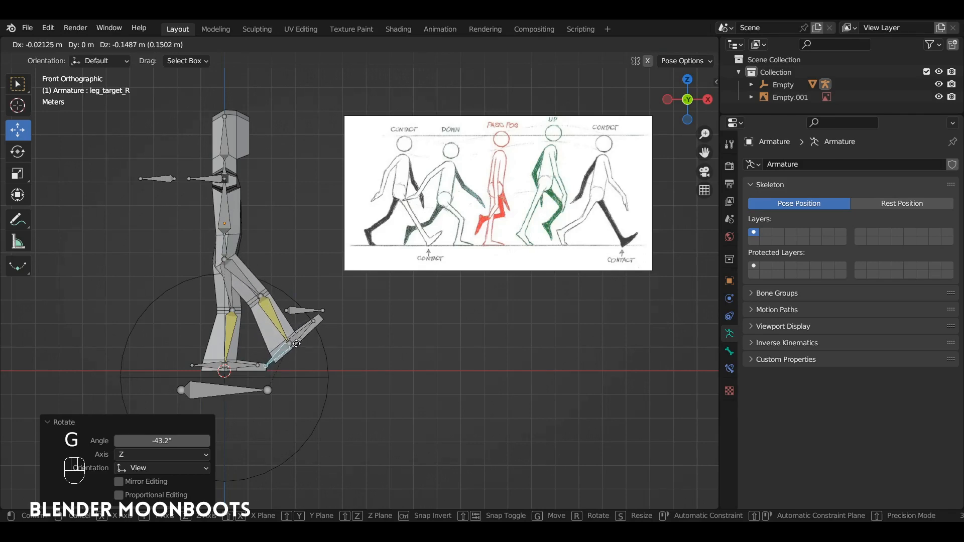
pyautogui.click(291, 343)
# Lower the hip bone named Bone about 0.32 m along Z and reselect leg_target_R
pyautogui.click(237, 209)
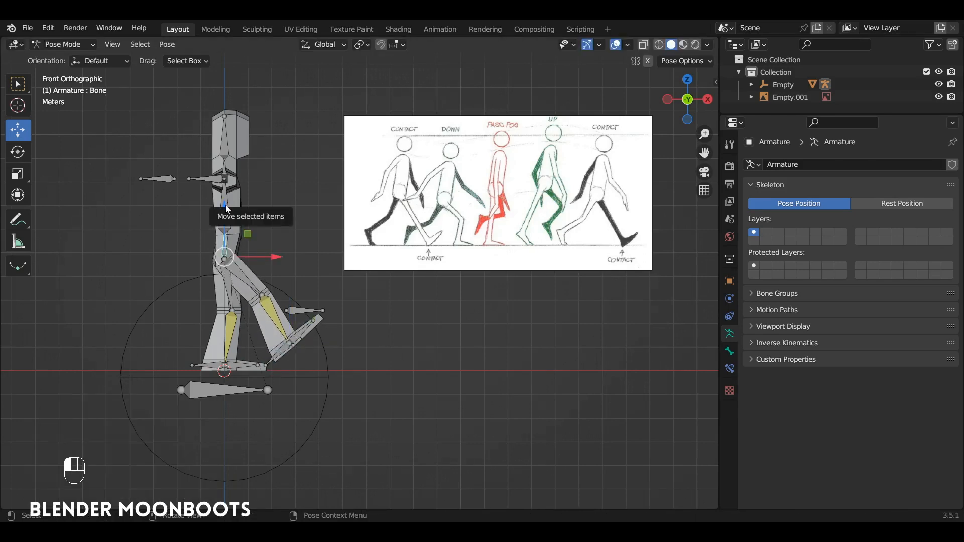
pyautogui.press('g')
pyautogui.click(226, 268)
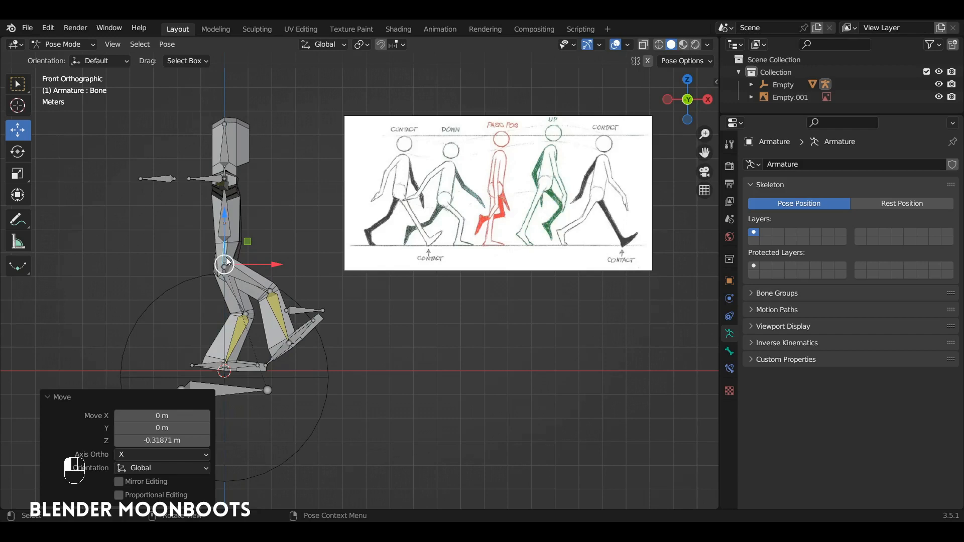
pyautogui.click(225, 217)
pyautogui.click(281, 350)
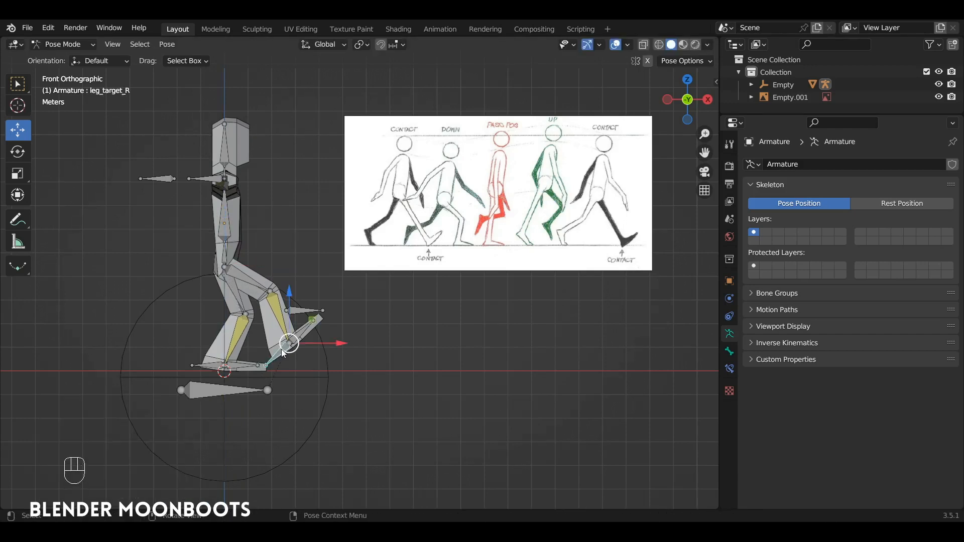
# Move leg_target_R about 0.13 m along X and down about 0.3 m along Z
pyautogui.press('g')
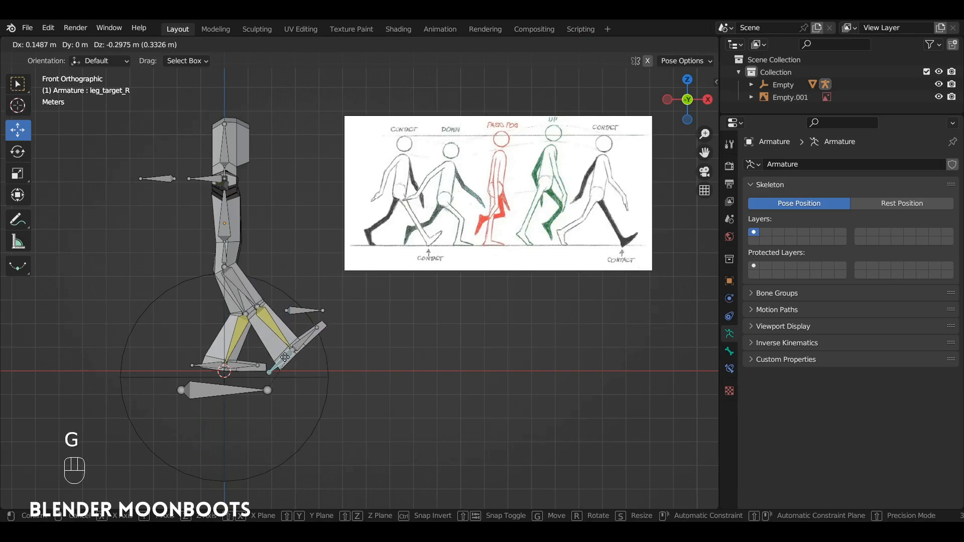
pyautogui.click(283, 358)
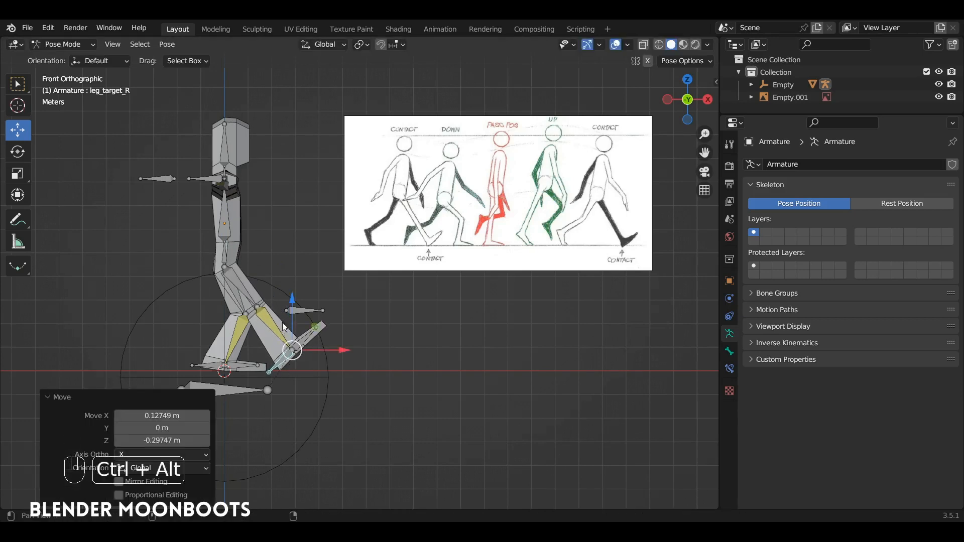
# Move leg_target_L back about 2.85 m and up about 1.44 m, rotate it about 67.7°, and shift it back another 0.36 m
pyautogui.keyDown('ctrl'); pyautogui.keyDown('alt'); pyautogui.moveTo(282, 323); pyautogui.dragTo(318, 311); pyautogui.keyUp('alt'); pyautogui.keyUp('ctrl')
pyautogui.click(244, 354)
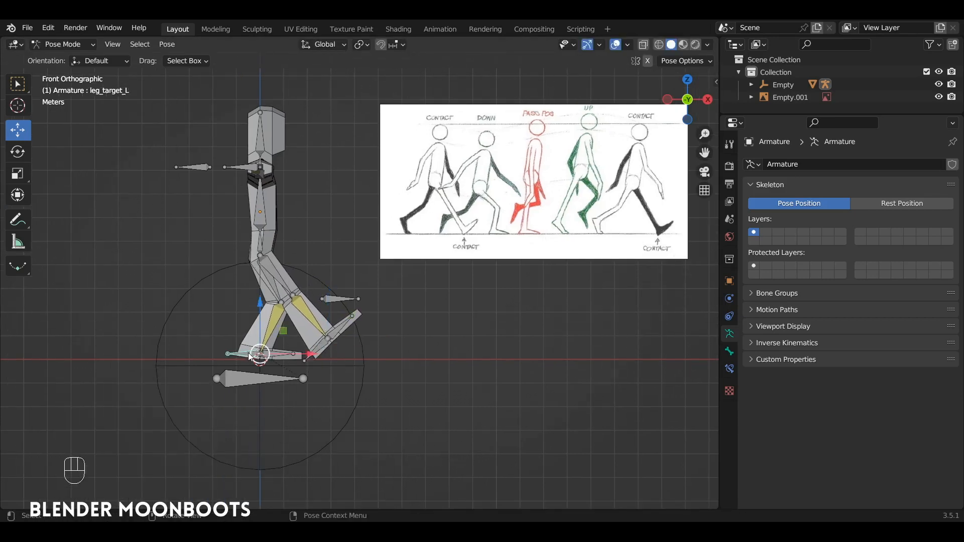
pyautogui.press('g')
pyautogui.click(194, 318)
pyautogui.press('r')
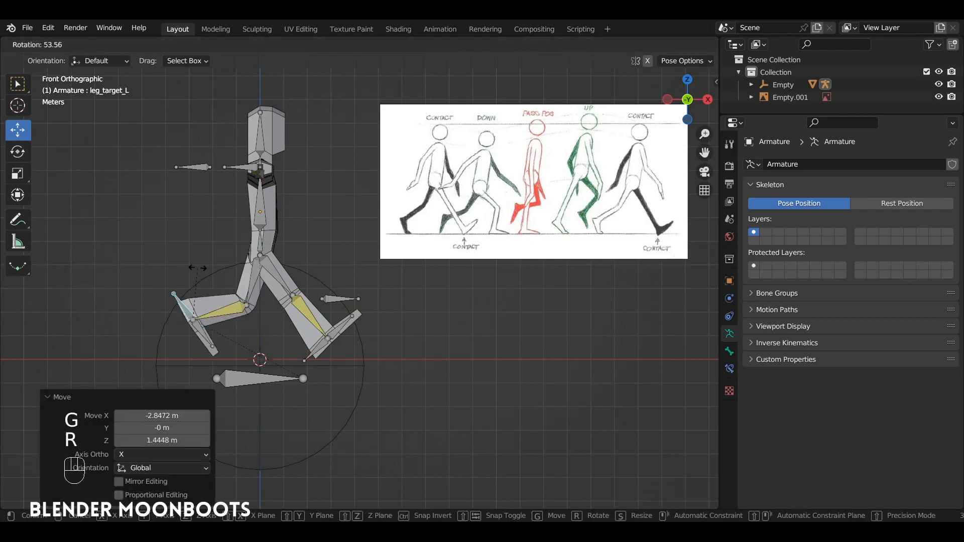
pyautogui.click(210, 270)
pyautogui.press('g')
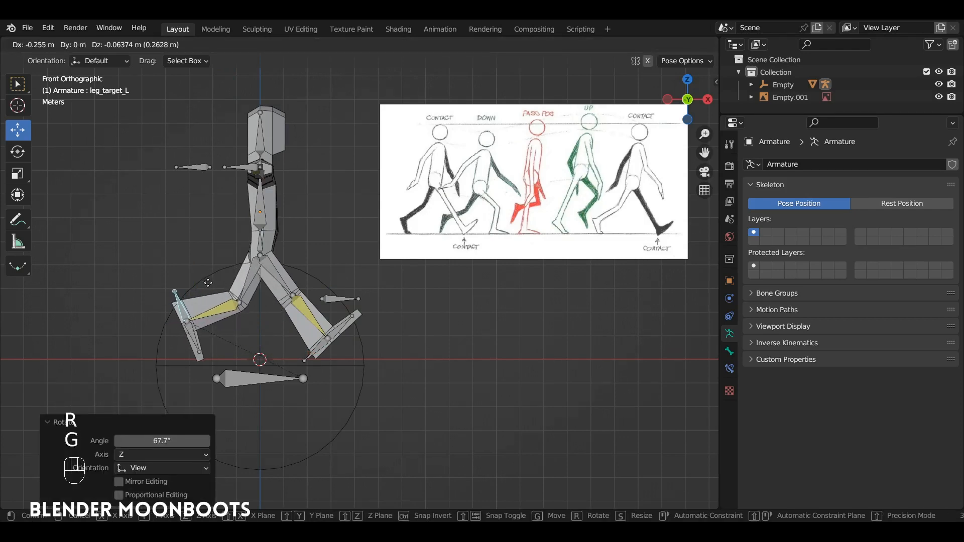
pyautogui.click(205, 280)
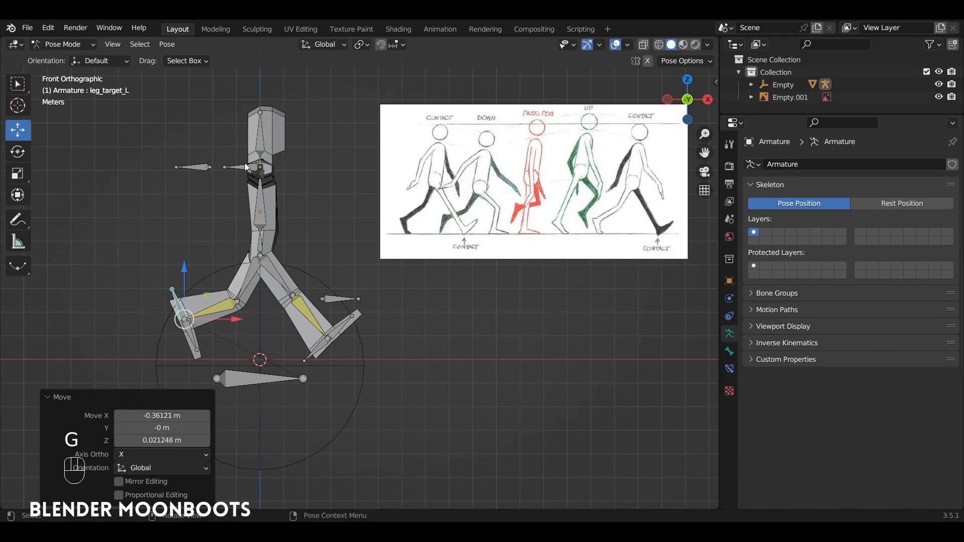
# In right view, move arm_target_R about 2 m along Y and down about 2.8 m, and rotate it about 90.9°
pyautogui.keyDown('alt'); pyautogui.moveTo(245, 163); pyautogui.dragTo(163, 234); pyautogui.keyUp('alt')
pyautogui.click(170, 239)
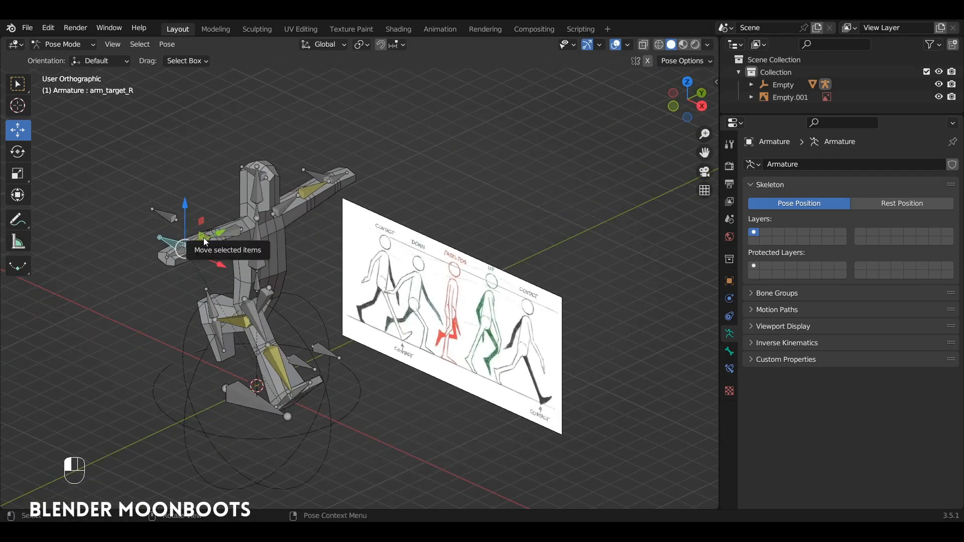
pyautogui.press('KP_3')
pyautogui.press('g')
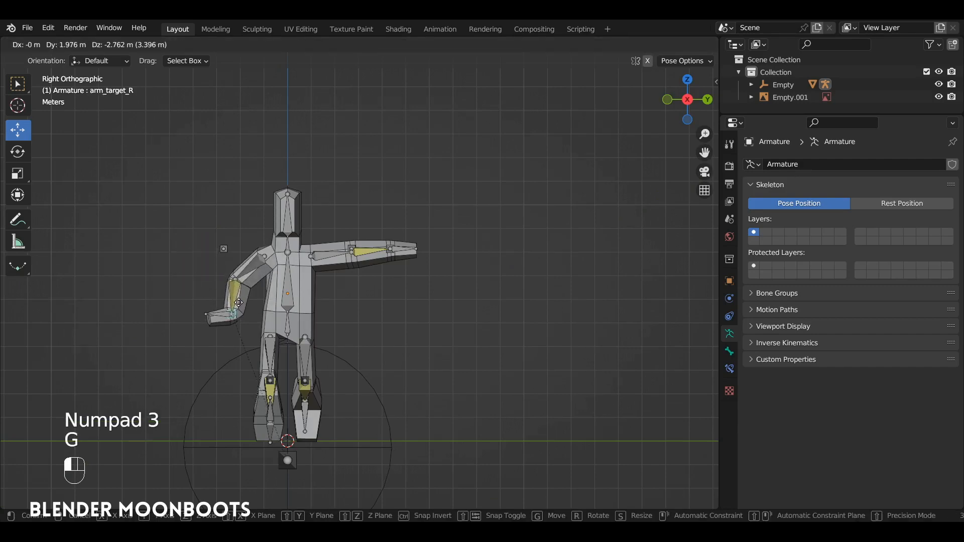
pyautogui.click(240, 307)
pyautogui.press('r')
pyautogui.click(184, 260)
# In front view, swing arm_target_R back about 1.67 m, raise it about 0.13 m, and rotate the hand to match the reference
pyautogui.press('KP_1')
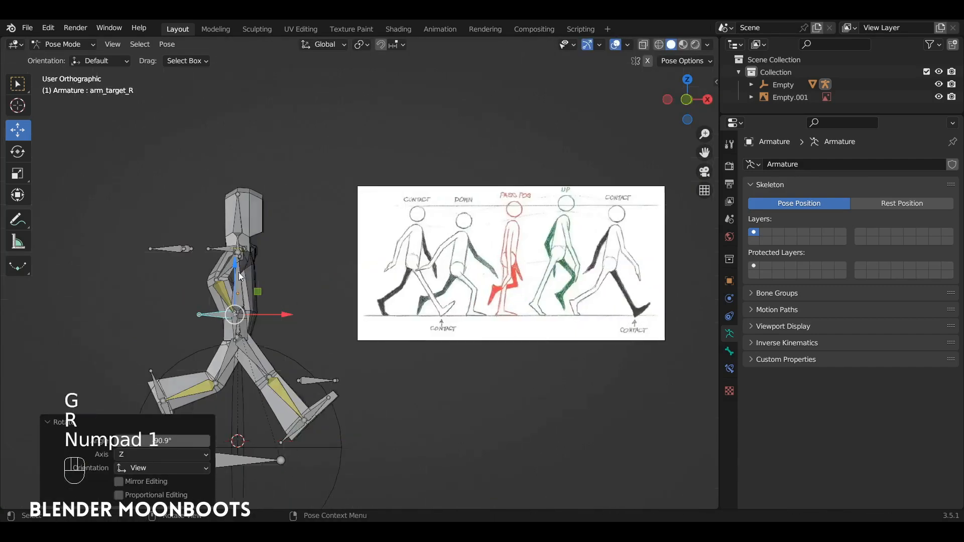
pyautogui.press('g')
pyautogui.click(225, 300)
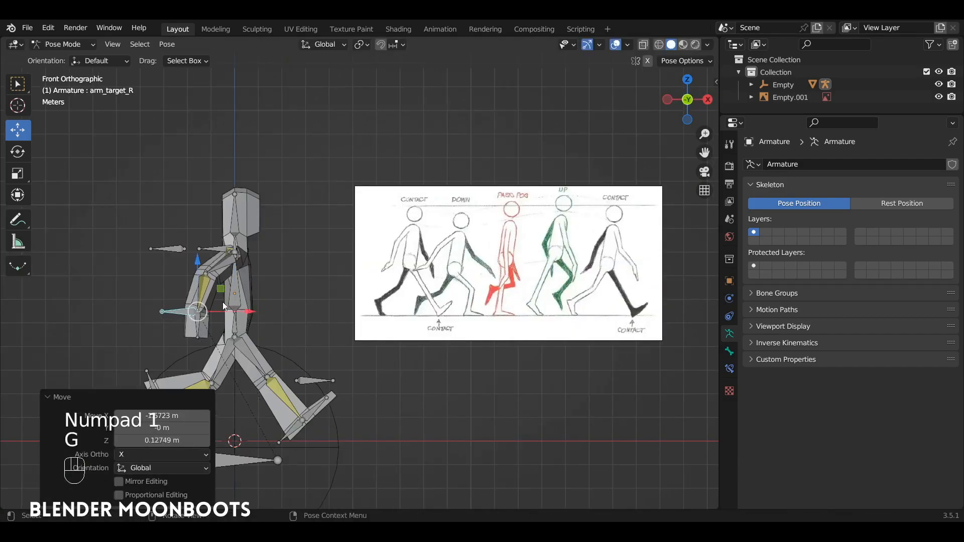
pyautogui.press('r')
pyautogui.click(216, 323)
# In right view, move arm_target_L about -1.9 m along Y and down about 2.6 m, and rotate it about 95°
pyautogui.keyDown('alt'); pyautogui.moveTo(215, 323); pyautogui.dragTo(284, 266); pyautogui.keyUp('alt')
pyautogui.click(347, 251)
pyautogui.press('KP_3')
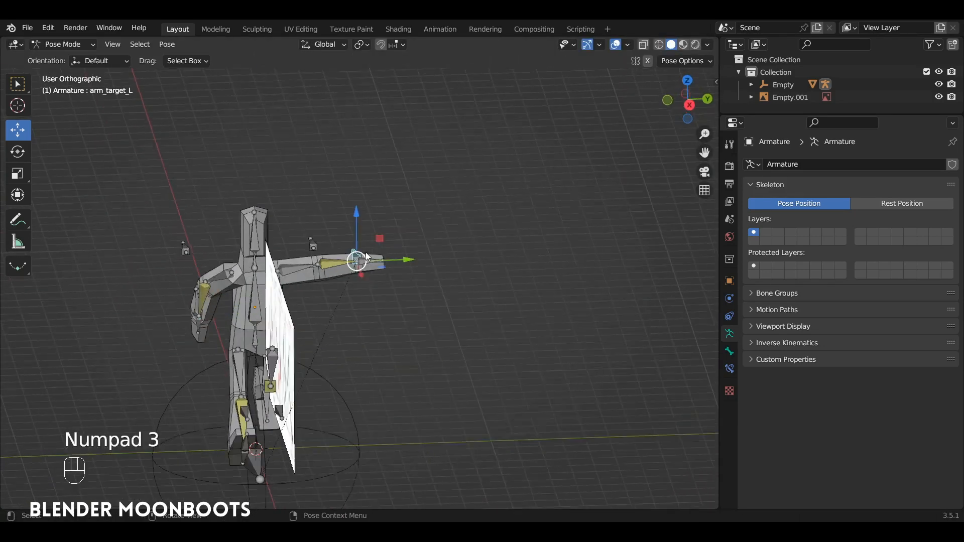
pyautogui.press('g')
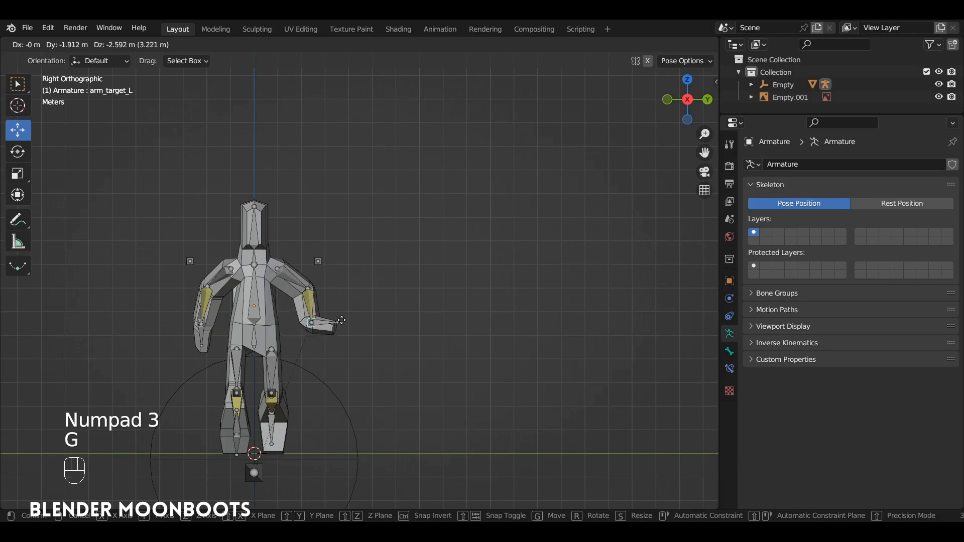
pyautogui.click(333, 321)
pyautogui.press('r')
pyautogui.click(315, 356)
# In front view, move arm_target_L forward about 1.57 m and down about 0.28 m, and rotate it about -25.2°
pyautogui.press('KP_1')
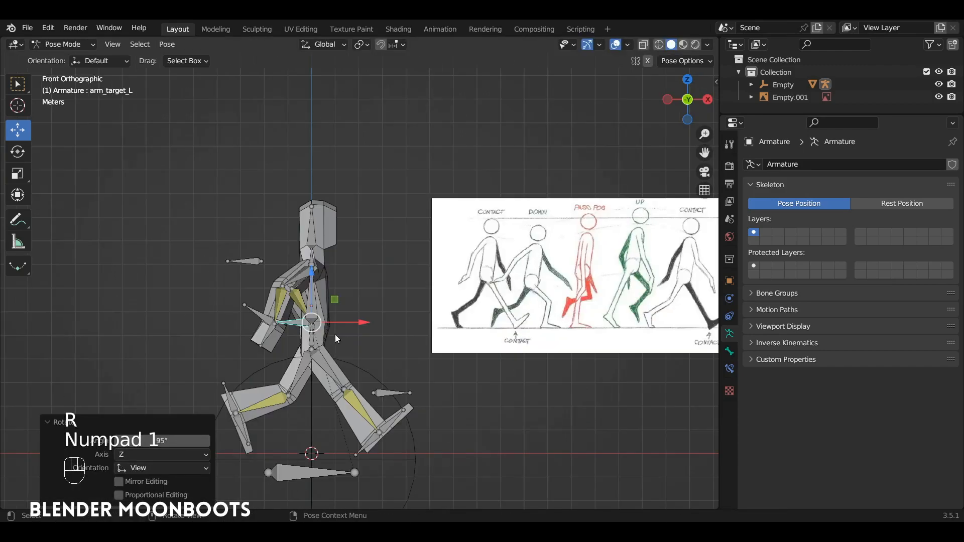
pyautogui.press('g')
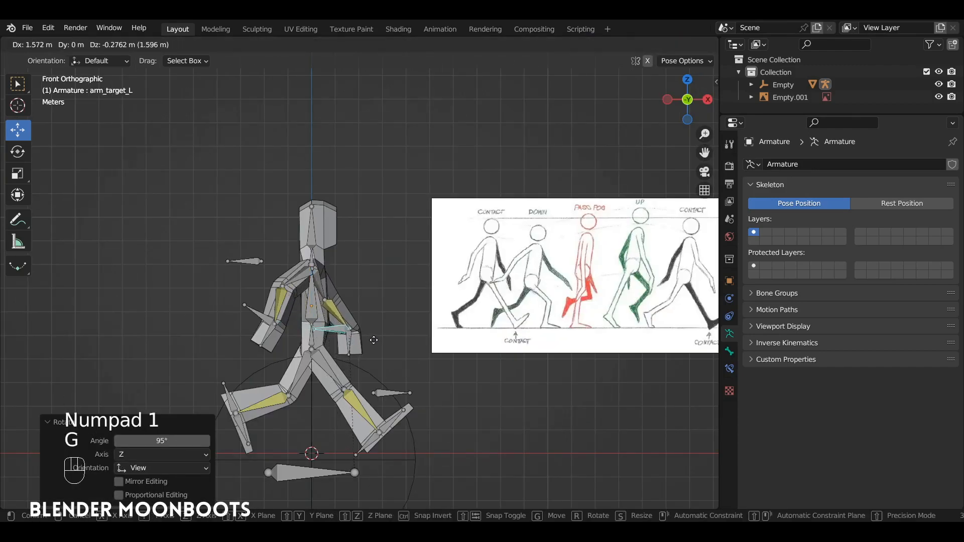
pyautogui.click(374, 340)
pyautogui.press('r')
pyautogui.click(393, 264)
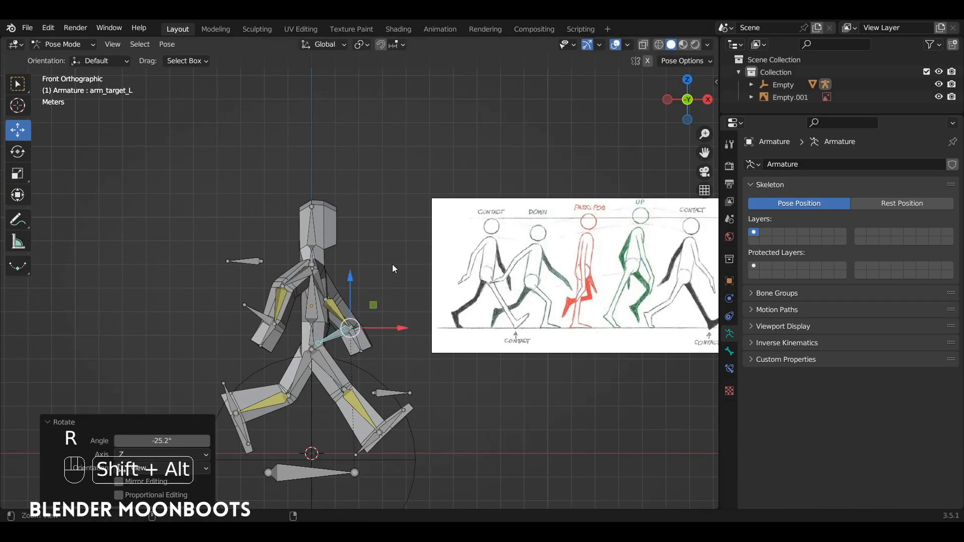
# Select all bones and insert a Location, Rotation & Scale keyframe for the contact pose
pyautogui.keyDown('ctrl'); pyautogui.keyDown('alt'); pyautogui.moveTo(393, 264); pyautogui.dragTo(388, 282); pyautogui.keyUp('alt'); pyautogui.keyUp('ctrl')
pyautogui.keyDown('alt'); pyautogui.keyDown('shift'); pyautogui.moveTo(388, 282); pyautogui.dragTo(374, 213); pyautogui.keyUp('shift'); pyautogui.keyUp('alt')
pyautogui.keyDown('alt'); pyautogui.keyDown('shift'); pyautogui.moveTo(374, 212); pyautogui.dragTo(359, 193); pyautogui.keyUp('shift'); pyautogui.keyUp('alt')
pyautogui.press('a')
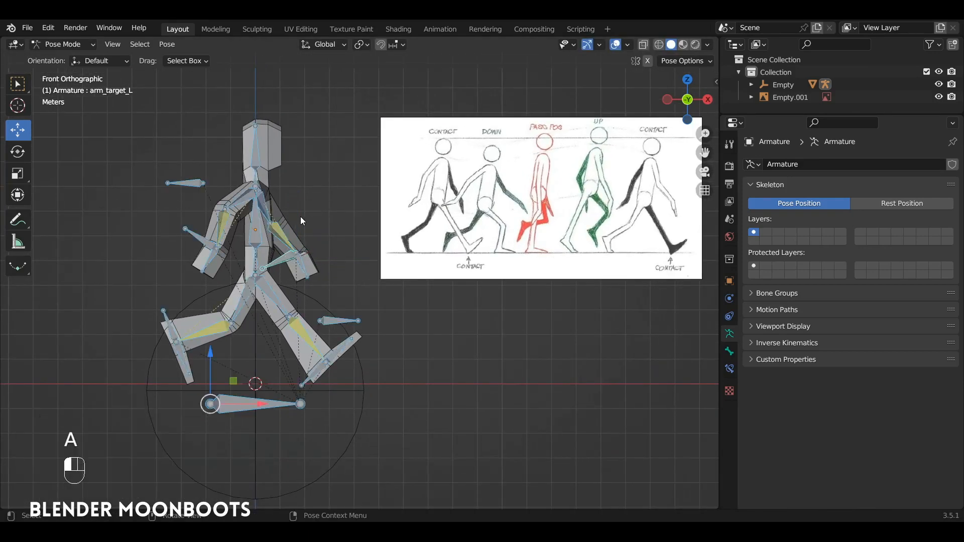
pyautogui.press('i')
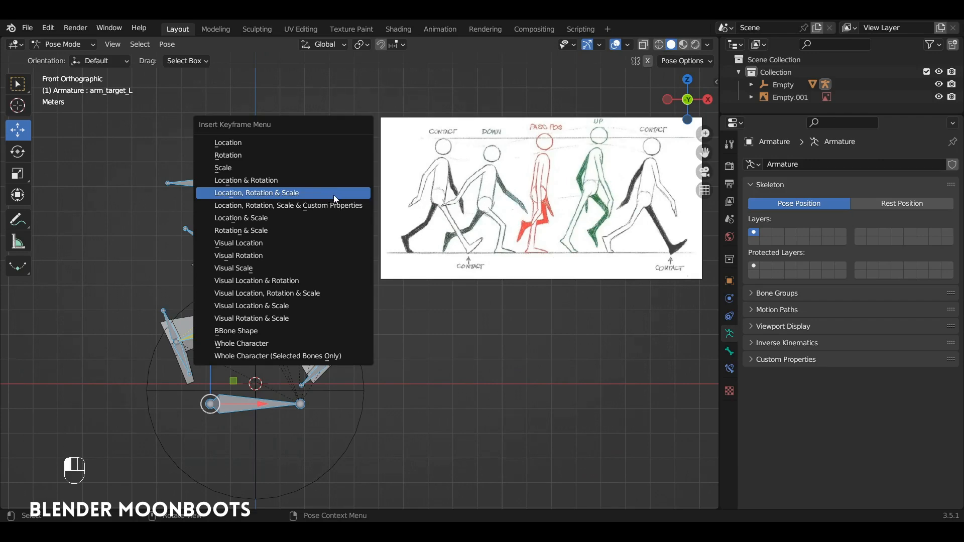
pyautogui.click(333, 195)
# Split the 3D viewport horizontally, show the Dope Sheet in the lower area, and widen both areas
pyautogui.moveTo(716, 39); pyautogui.dragTo(151, 337)
pyautogui.click(16, 346)
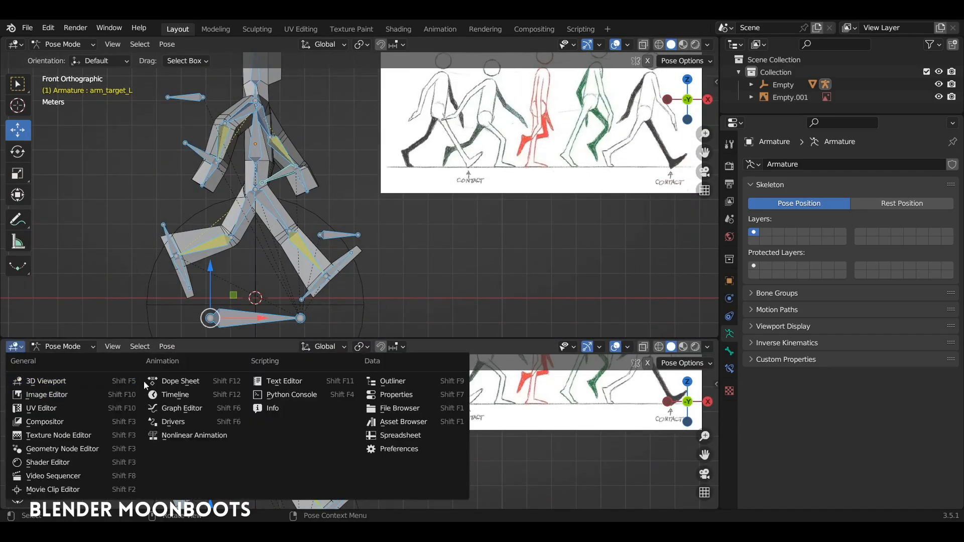
pyautogui.click(170, 381)
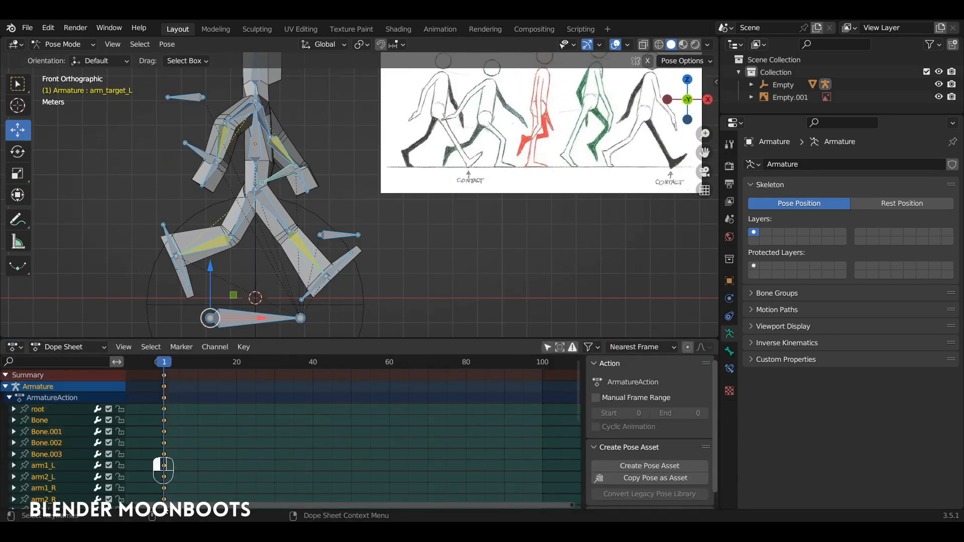
pyautogui.moveTo(718, 254); pyautogui.dragTo(774, 254)
# Leave Pose Mode, select the character mesh Cube, and enter Edit Mode on it
pyautogui.keyDown('alt'); pyautogui.moveTo(470, 207); pyautogui.dragTo(399, 213); pyautogui.keyUp('alt')
pyautogui.keyDown('ctrl'); pyautogui.keyDown('alt'); pyautogui.moveTo(399, 213); pyautogui.dragTo(360, 192); pyautogui.keyUp('alt'); pyautogui.keyUp('ctrl')
pyautogui.hotkey('ctrl', 'Tab')
pyautogui.click(324, 165)
pyautogui.moveTo(324, 165)
pyautogui.keyDown('alt'); pyautogui.mouseDown()
pyautogui.moveTo(327, 145)
pyautogui.moveTo(314, 162)
pyautogui.moveTo(353, 155)
pyautogui.moveTo(352, 137)
pyautogui.moveTo(397, 182)
pyautogui.moveTo(380, 147)
pyautogui.moveTo(353, 176)
pyautogui.moveTo(422, 175)
pyautogui.mouseUp(); pyautogui.keyUp('alt')
pyautogui.press('Tab')
# Select the misweighted torso vertices below the right shoulder and remove them from the arm1_R vertex group
pyautogui.click(365, 161)
pyautogui.keyDown('shift'); pyautogui.click(346, 176); pyautogui.keyUp('shift')
pyautogui.keyDown('shift'); pyautogui.click(347, 175); pyautogui.keyUp('shift')
pyautogui.keyDown('shift'); pyautogui.click(344, 179); pyautogui.keyUp('shift')
pyautogui.keyDown('shift'); pyautogui.click(318, 169); pyautogui.keyUp('shift')
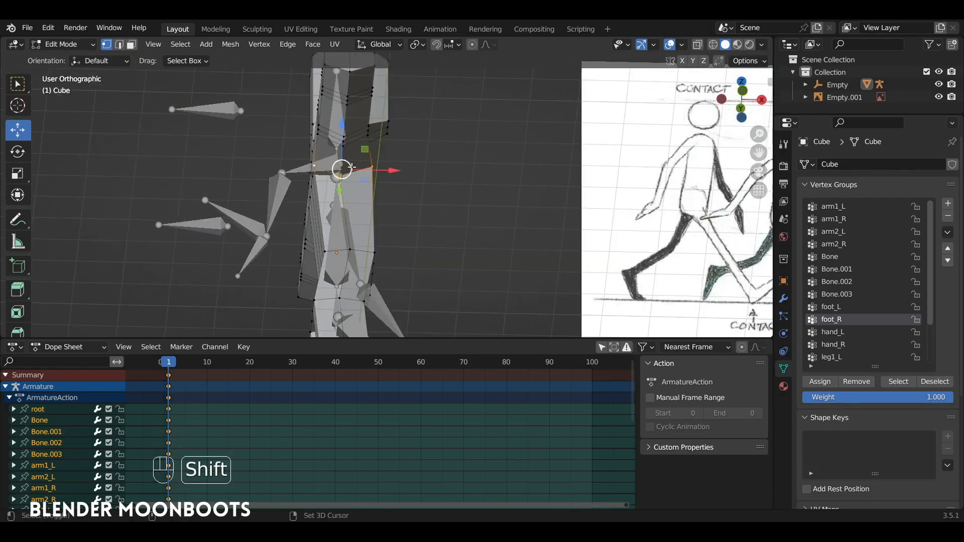
pyautogui.moveTo(351, 166)
pyautogui.keyDown('alt'); pyautogui.mouseDown()
pyautogui.moveTo(285, 194)
pyautogui.moveTo(311, 175)
pyautogui.moveTo(300, 175)
pyautogui.mouseUp(); pyautogui.keyUp('alt')
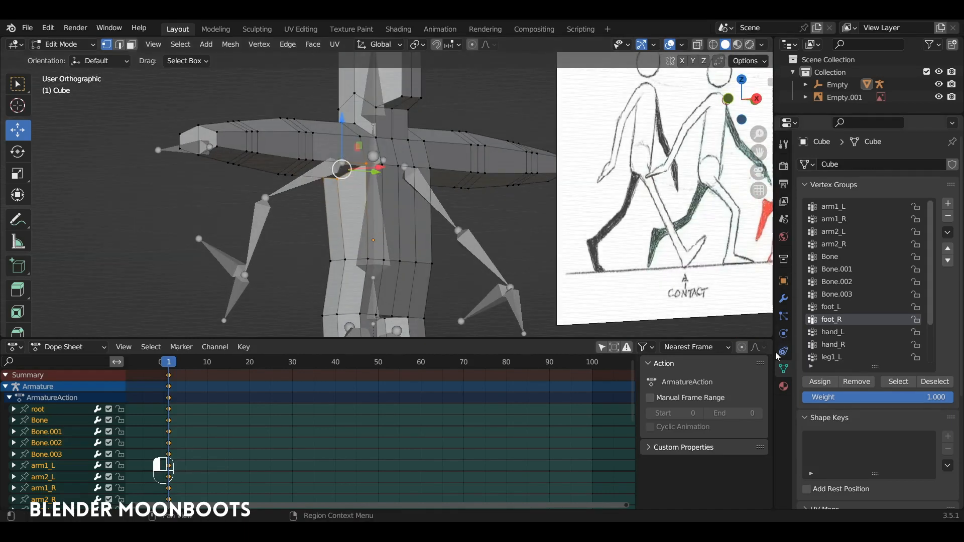
pyautogui.click(850, 219)
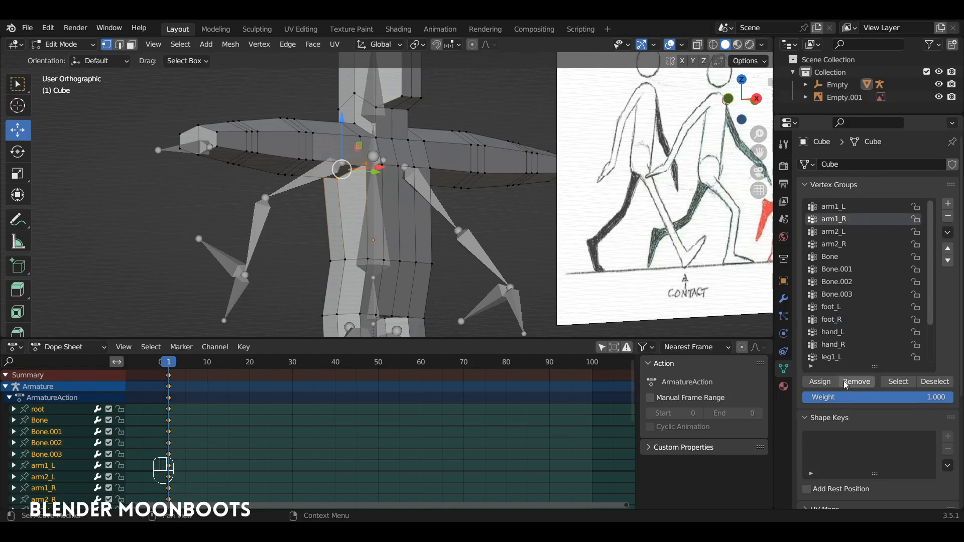
pyautogui.click(861, 385)
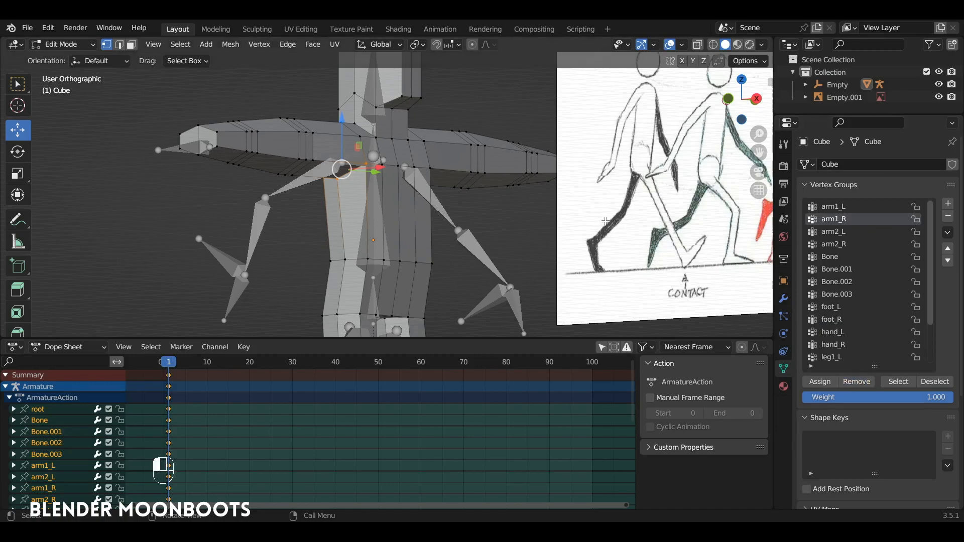
# Remove the matching torso vertices below the left shoulder from the arm1_L vertex group and return to Object Mode
pyautogui.keyDown('alt'); pyautogui.moveTo(352, 185); pyautogui.dragTo(342, 169); pyautogui.keyUp('alt')
pyautogui.keyDown('alt'); pyautogui.moveTo(490, 176); pyautogui.dragTo(400, 163); pyautogui.keyUp('alt')
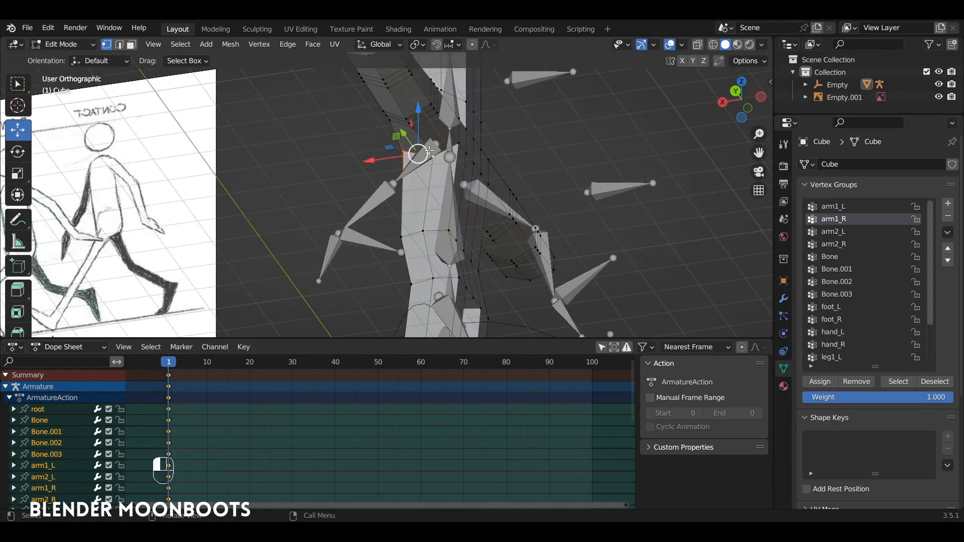
pyautogui.keyDown('shift'); pyautogui.click(458, 152); pyautogui.keyUp('shift')
pyautogui.keyDown('shift'); pyautogui.click(457, 152); pyautogui.keyUp('shift')
pyautogui.keyDown('shift'); pyautogui.click(457, 144); pyautogui.keyUp('shift')
pyautogui.keyDown('alt'); pyautogui.moveTo(457, 144); pyautogui.dragTo(497, 155); pyautogui.keyUp('alt')
pyautogui.click(847, 210)
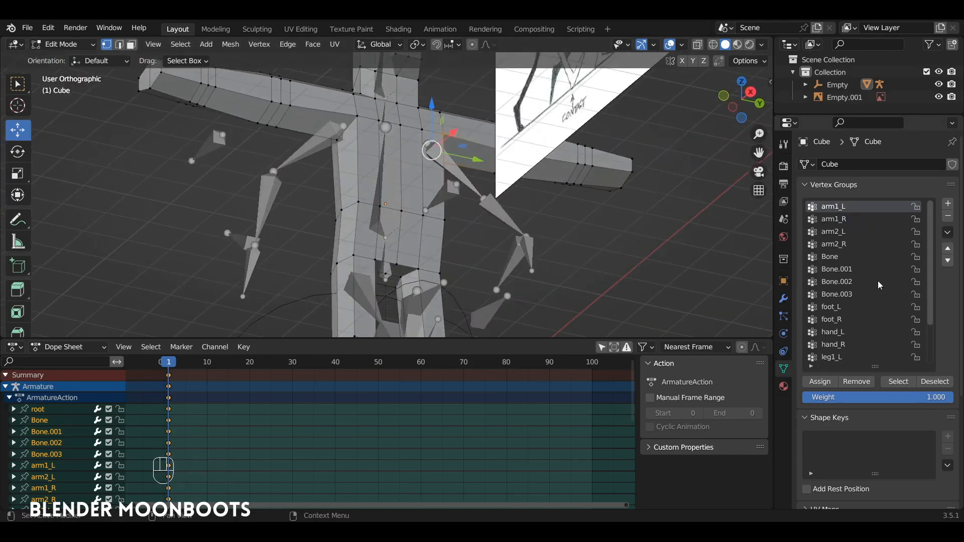
pyautogui.click(858, 382)
pyautogui.moveTo(557, 206)
pyautogui.keyDown('alt'); pyautogui.mouseDown()
pyautogui.moveTo(554, 250)
pyautogui.moveTo(456, 182)
pyautogui.moveTo(387, 173)
pyautogui.mouseUp(); pyautogui.keyUp('alt')
pyautogui.press('Tab')
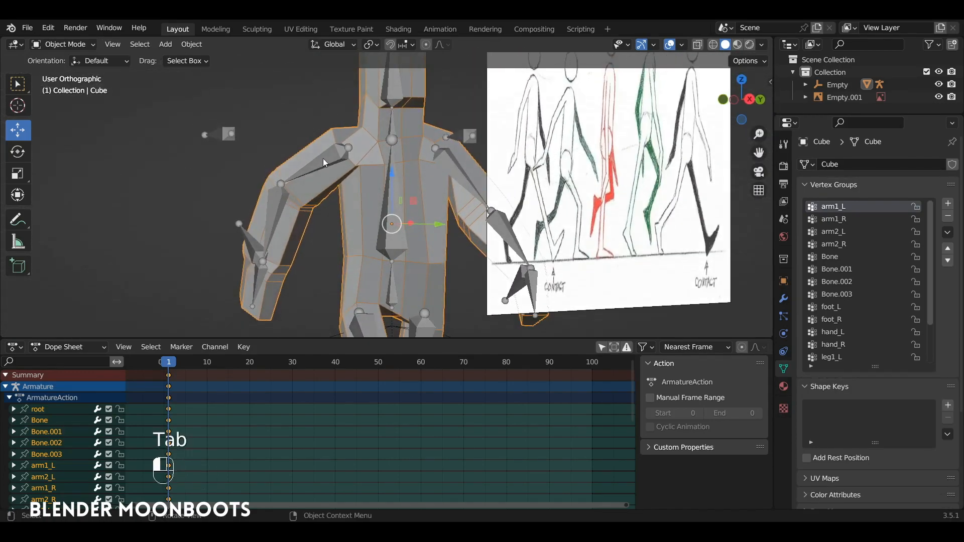
# In front view, select the armature and switch it back to Pose Mode
pyautogui.moveTo(323, 159)
pyautogui.keyDown('alt'); pyautogui.mouseDown()
pyautogui.moveTo(393, 129)
pyautogui.moveTo(436, 128)
pyautogui.moveTo(420, 197)
pyautogui.moveTo(450, 221)
pyautogui.moveTo(377, 311)
pyautogui.moveTo(379, 397)
pyautogui.mouseUp(); pyautogui.keyUp('alt')
pyautogui.press('KP_1')
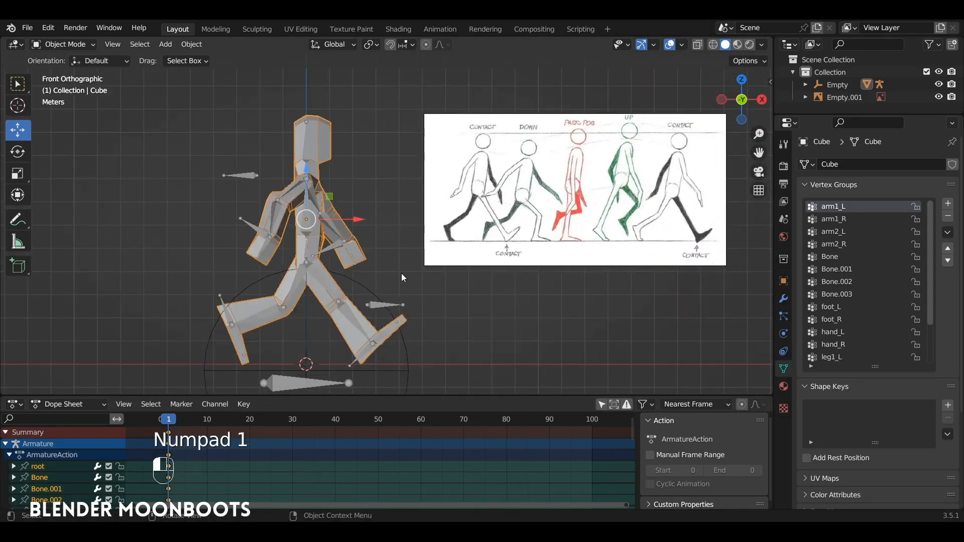
pyautogui.click(290, 359)
pyautogui.hotkey('ctrl', 'Tab')
pyautogui.moveTo(318, 318)
pyautogui.keyDown('ctrl'); pyautogui.keyDown('alt'); pyautogui.mouseDown()
pyautogui.moveTo(332, 317)
pyautogui.moveTo(330, 309)
pyautogui.mouseUp(); pyautogui.keyUp('alt'); pyautogui.keyUp('ctrl')
# Scrub the playhead to frame 20 to check the keyed pose
pyautogui.moveTo(171, 420); pyautogui.dragTo(255, 423)
pyautogui.click(281, 343)
pyautogui.click(251, 420)
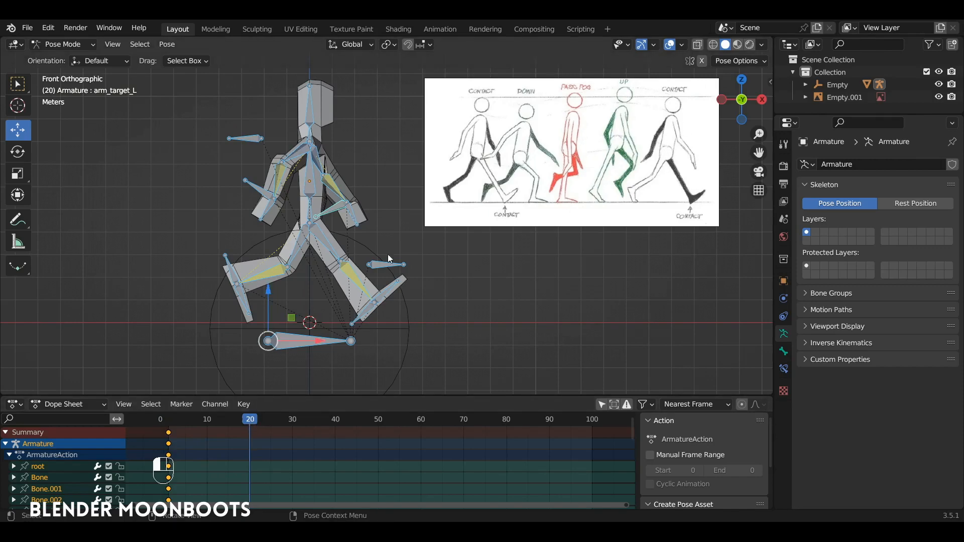
# Move all of the armature's keyframes to frame 0
pyautogui.click(170, 440)
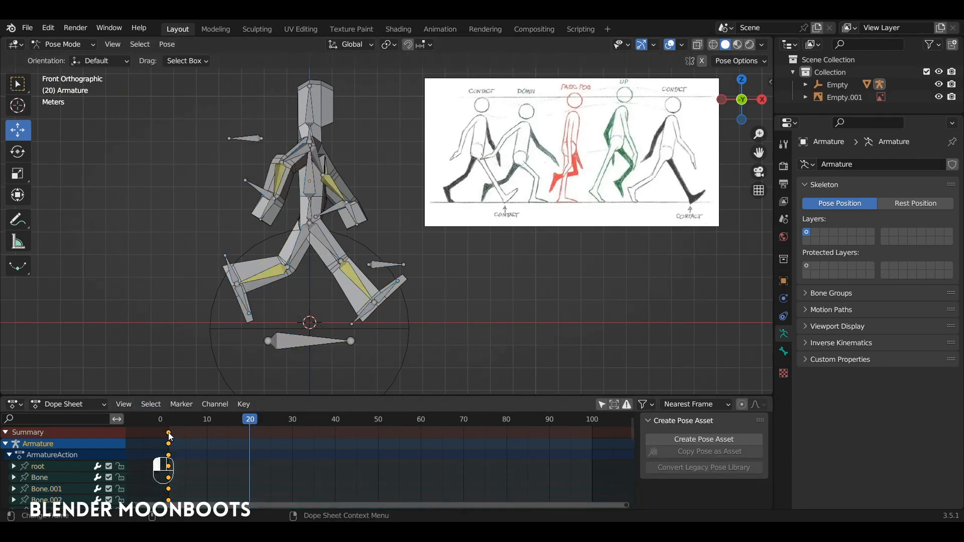
pyautogui.click(167, 425)
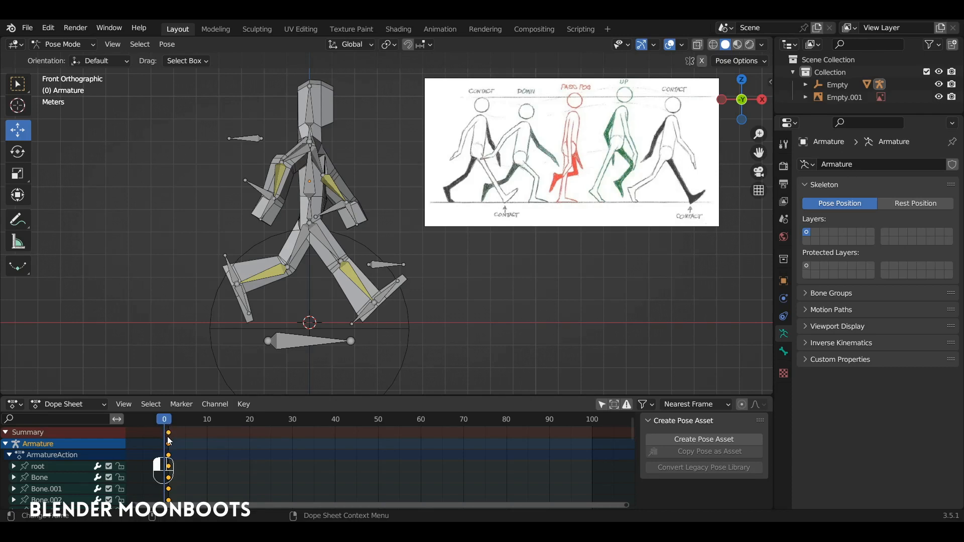
pyautogui.press('g')
pyautogui.click(165, 442)
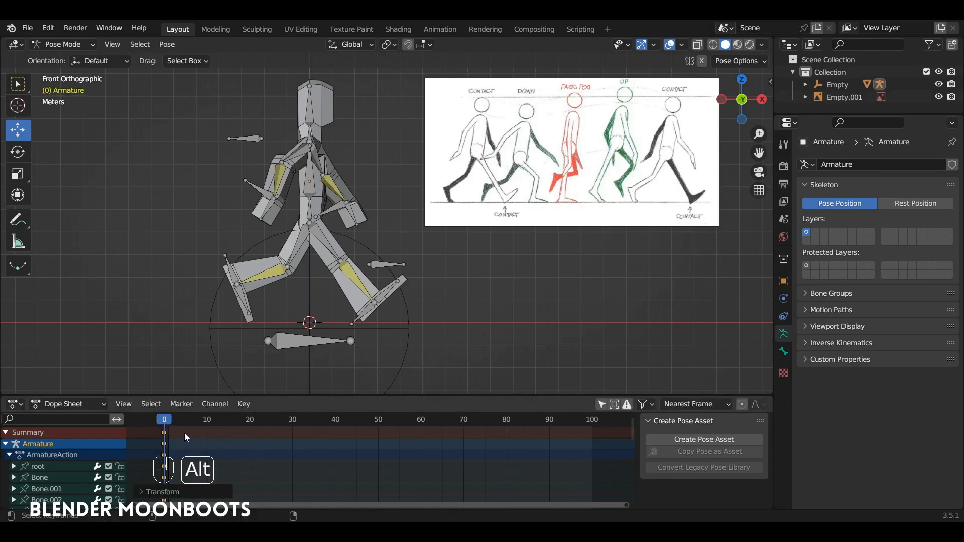
pyautogui.hotkey('alt', 's')
pyautogui.moveTo(167, 415); pyautogui.dragTo(165, 445)
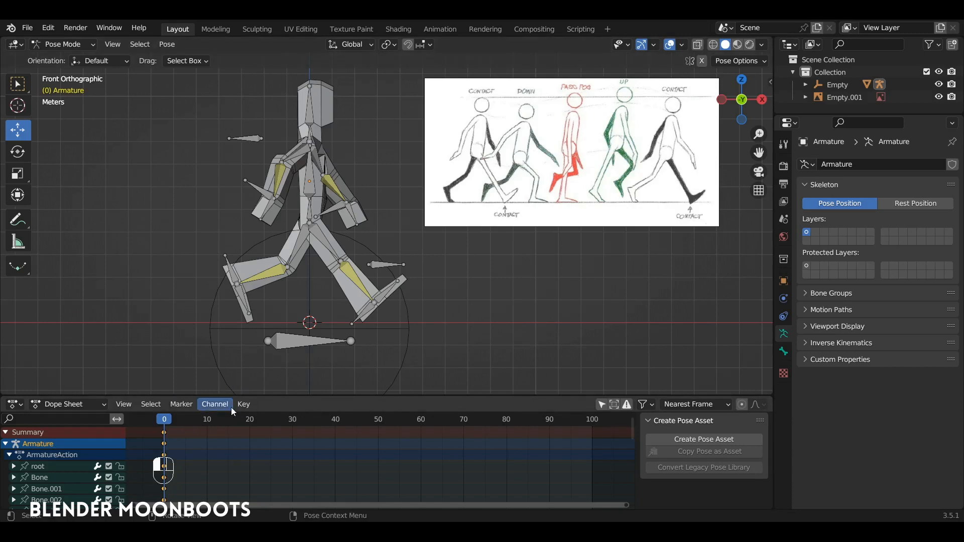
# Change the Dope Sheet area to the Timeline and set the animation's start frame to 0
pyautogui.click(12, 405)
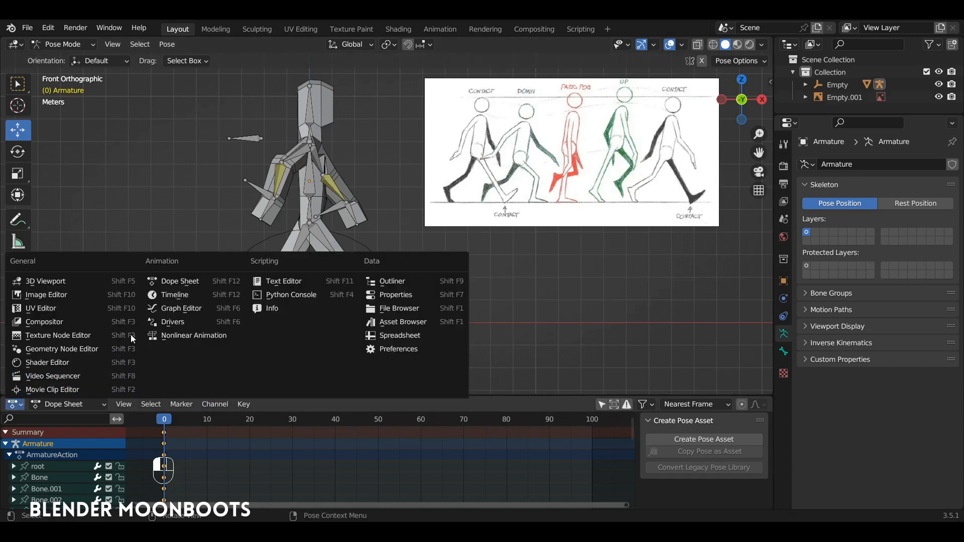
pyautogui.click(180, 294)
pyautogui.click(702, 405)
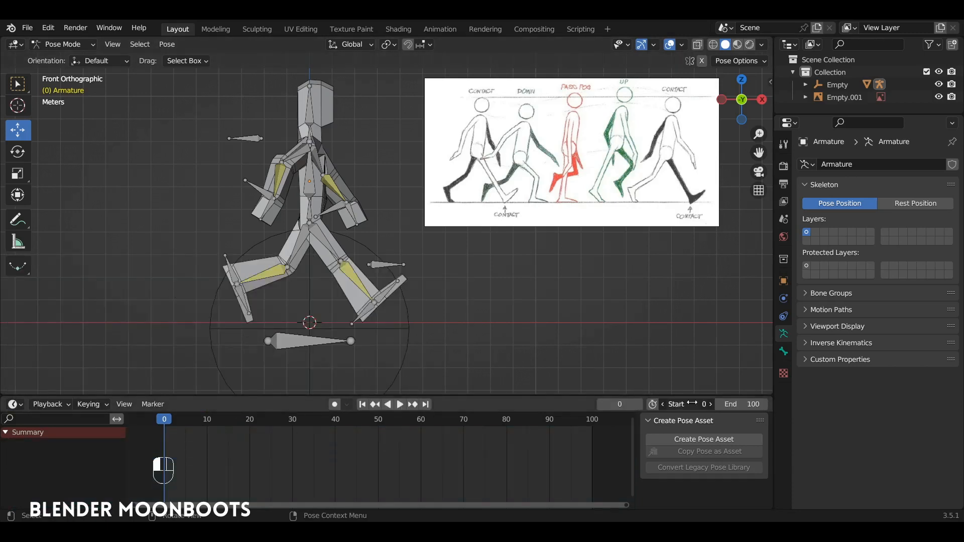
pyautogui.press('Return')
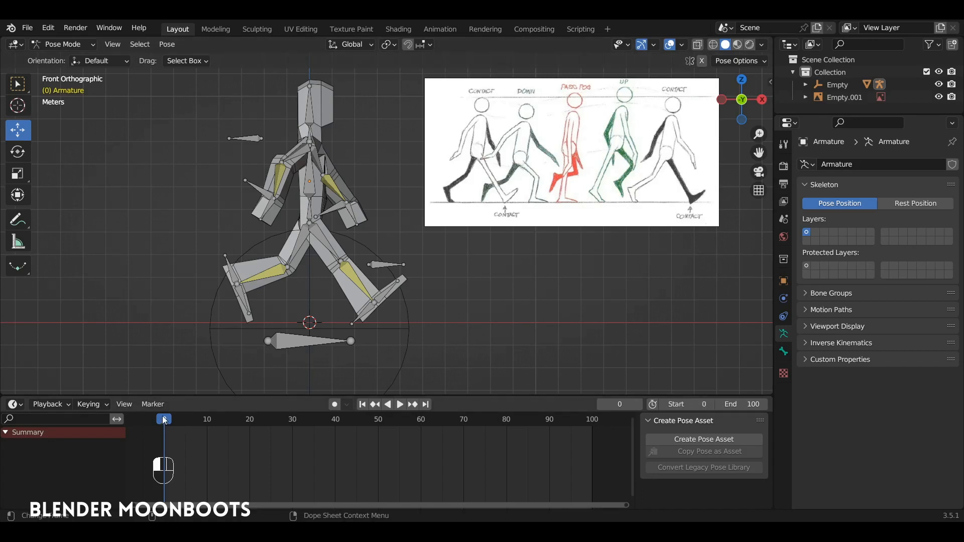
# Change the Timeline area back to the Dope Sheet, select all bones and move the playhead to frame 20
pyautogui.click(14, 404)
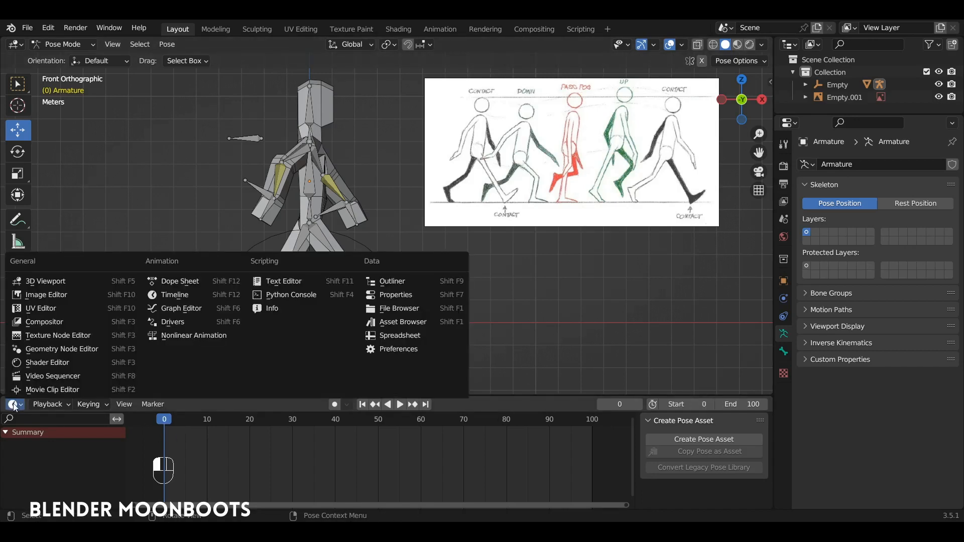
pyautogui.click(195, 281)
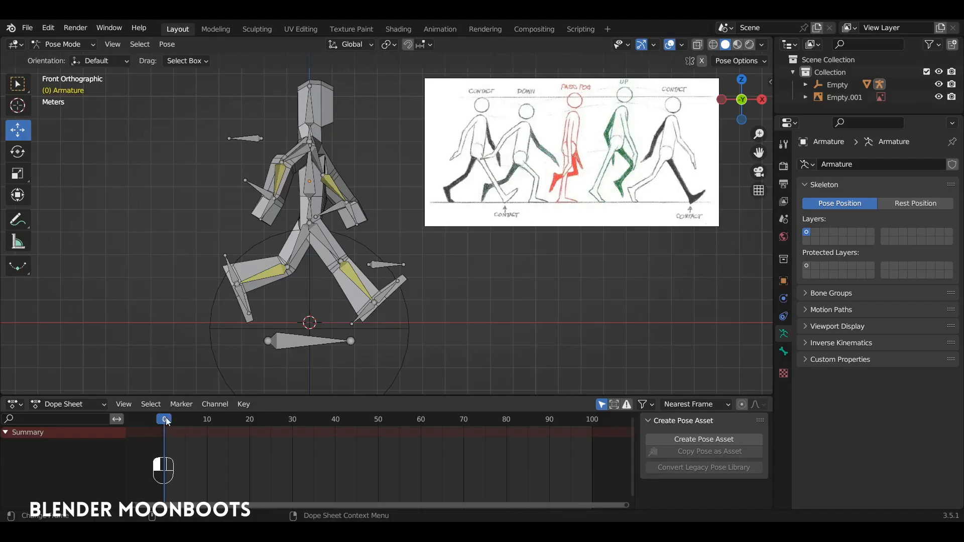
pyautogui.press('a')
pyautogui.click(175, 420)
pyautogui.moveTo(174, 421); pyautogui.dragTo(251, 426)
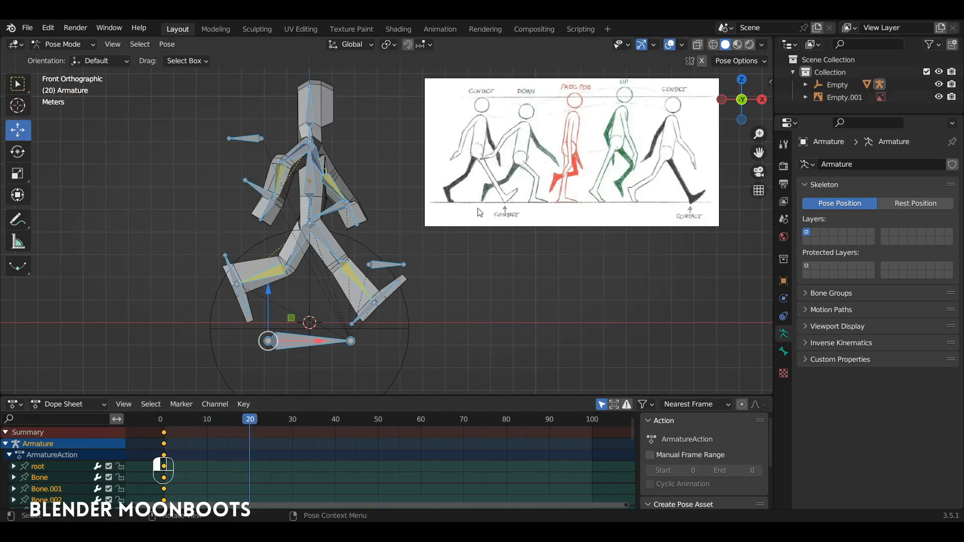
# Copy the full pose, paste it flipped on the X axis at frame 20, and keyframe its location, rotation and scale
pyautogui.hotkey('ctrl', 'c')
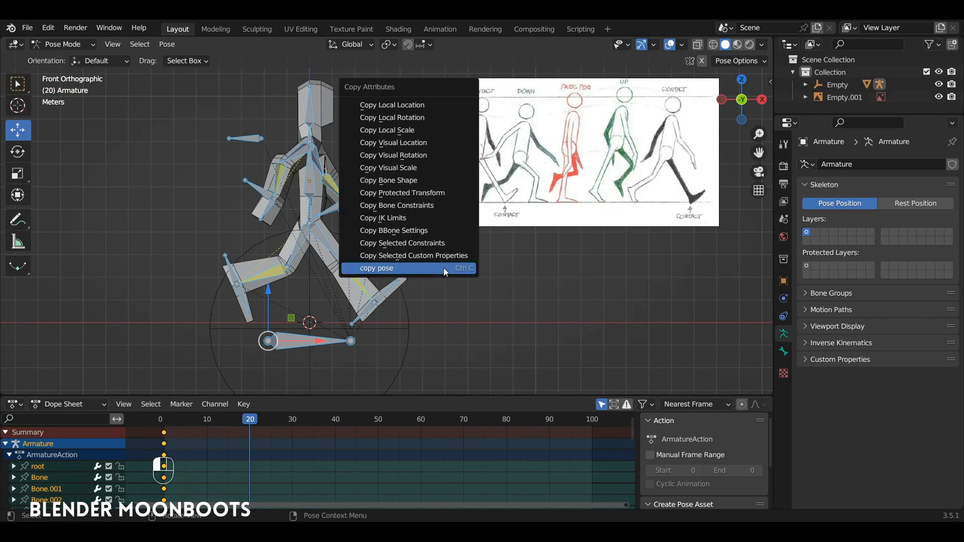
pyautogui.click(400, 274)
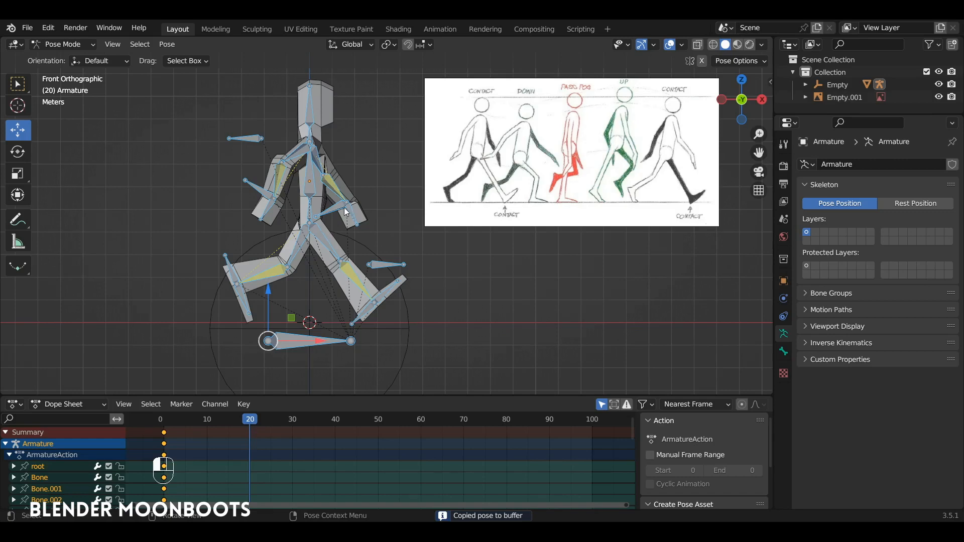
pyautogui.hotkey('ctrl', 'c')
pyautogui.click(390, 250)
pyautogui.keyDown('alt'); pyautogui.moveTo(398, 251); pyautogui.dragTo(372, 258); pyautogui.keyUp('alt')
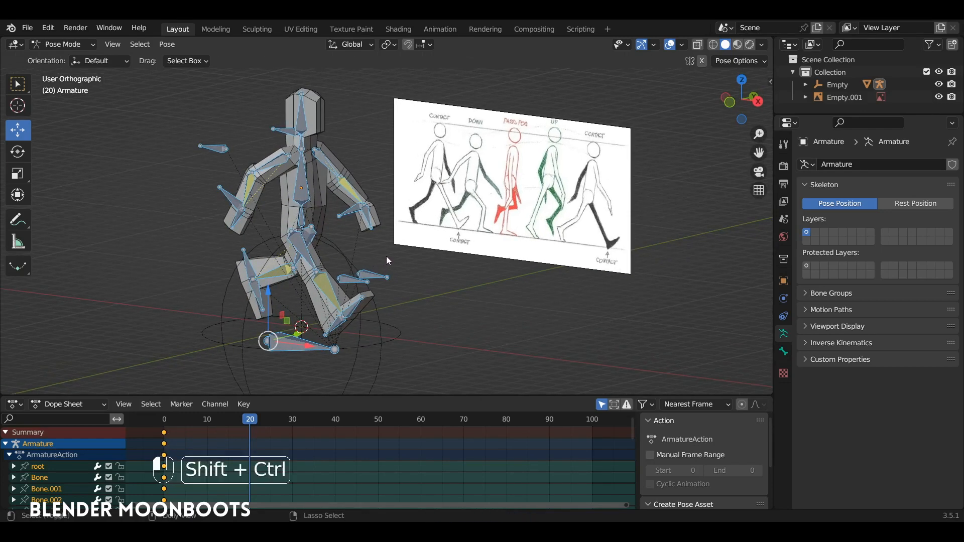
pyautogui.hotkey('shift', 'ctrl', 'v')
pyautogui.moveTo(387, 252)
pyautogui.keyDown('alt'); pyautogui.mouseDown()
pyautogui.moveTo(393, 240)
pyautogui.moveTo(298, 233)
pyautogui.moveTo(408, 246)
pyautogui.moveTo(320, 254)
pyautogui.moveTo(433, 250)
pyautogui.moveTo(326, 251)
pyautogui.moveTo(396, 246)
pyautogui.moveTo(386, 244)
pyautogui.moveTo(409, 255)
pyautogui.moveTo(402, 241)
pyautogui.mouseUp(); pyautogui.keyUp('alt')
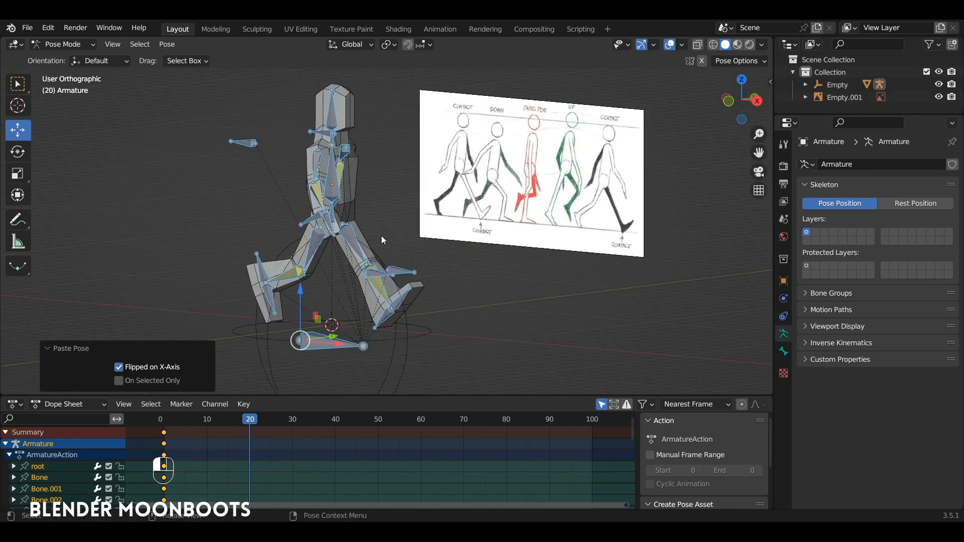
pyautogui.press('i')
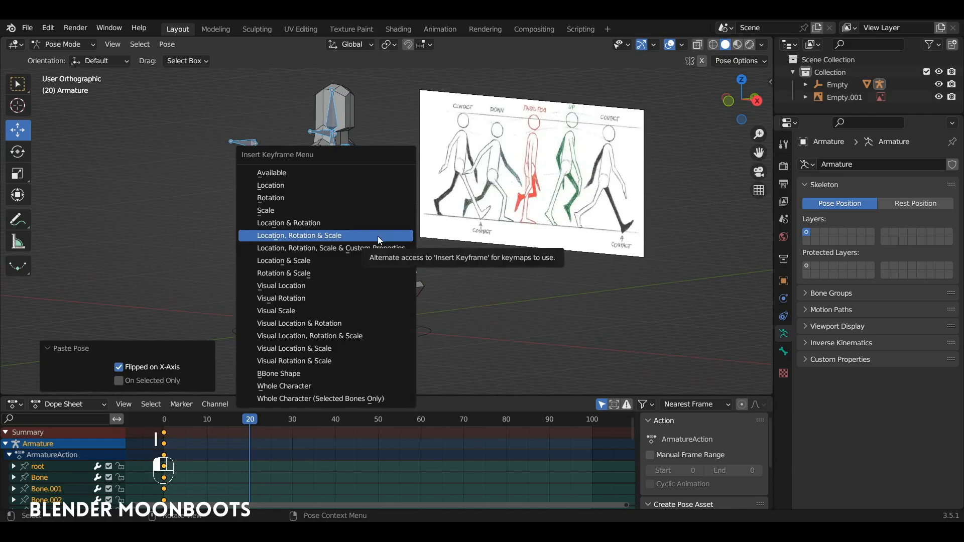
pyautogui.click(379, 236)
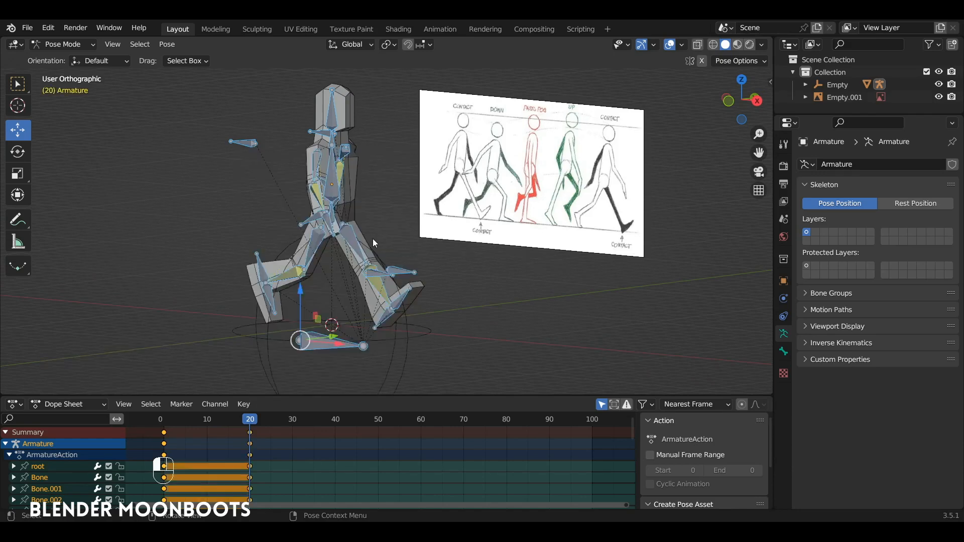
# In front view, return to frame 0 and place the 3D cursor at the heel of the front foot
pyautogui.press('KP_1')
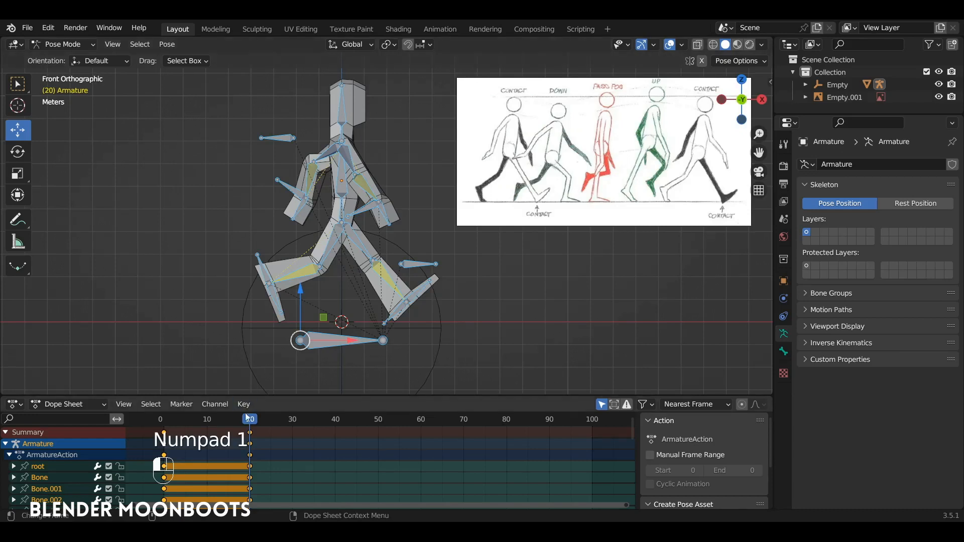
pyautogui.click(201, 419)
pyautogui.moveTo(201, 419); pyautogui.dragTo(165, 436)
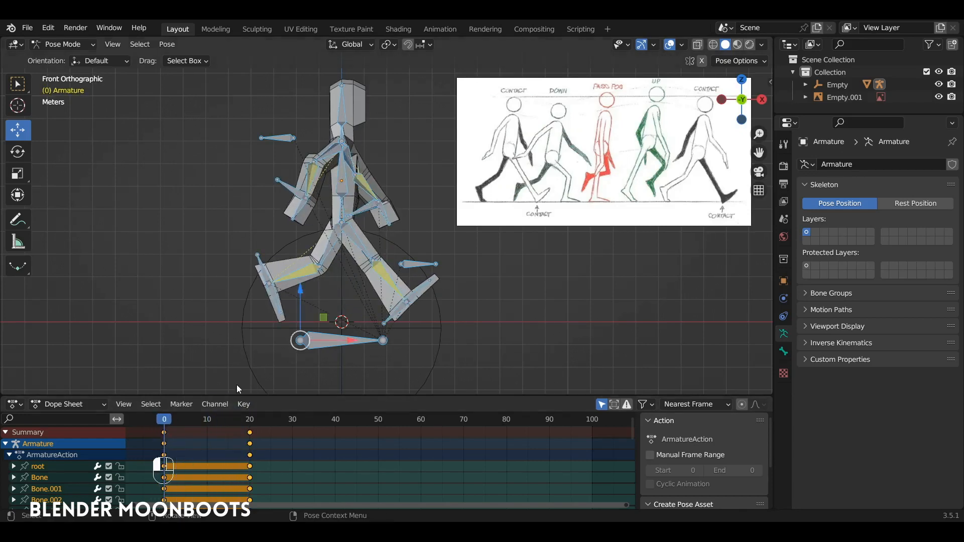
pyautogui.keyDown('shift'); pyautogui.rightClick(393, 321); pyautogui.keyUp('shift')
# At frame 20, move the whole rig forward about 7.43 m along X and keyframe its location, rotation and scale
pyautogui.moveTo(230, 420); pyautogui.dragTo(248, 423)
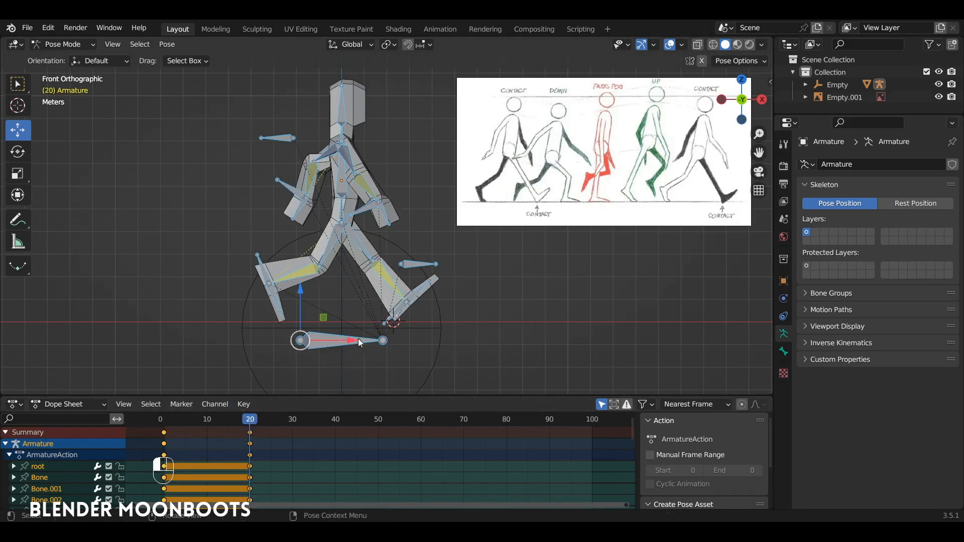
pyautogui.press('g')
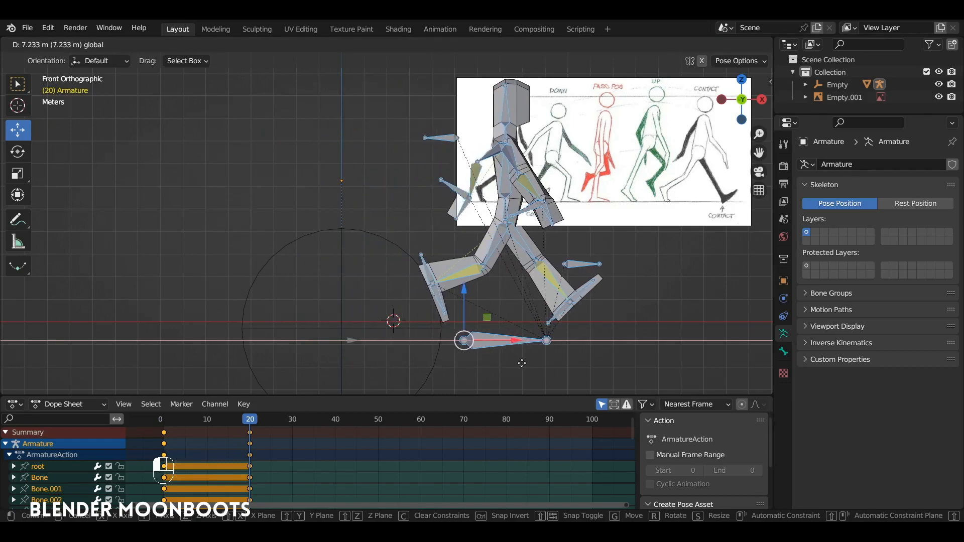
pyautogui.click(522, 362)
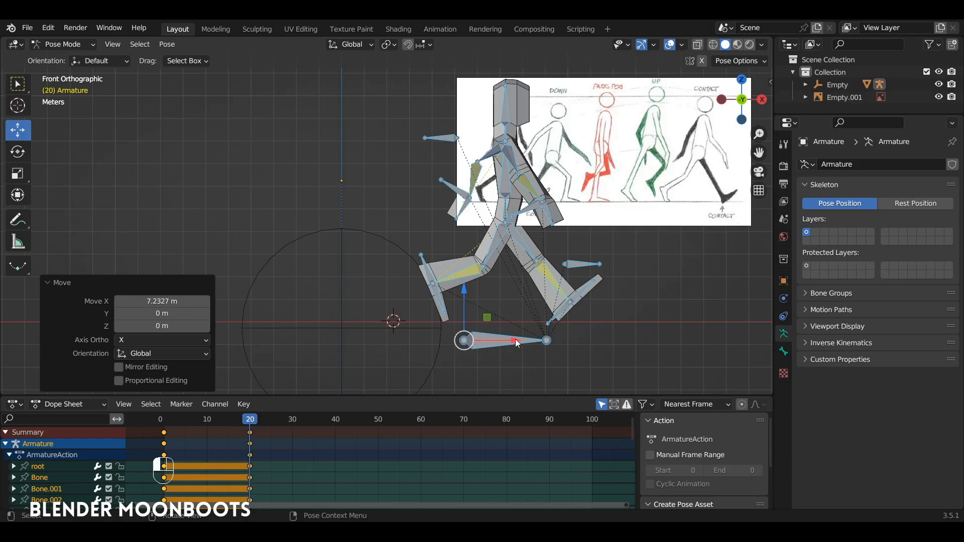
pyautogui.moveTo(516, 343); pyautogui.dragTo(521, 343)
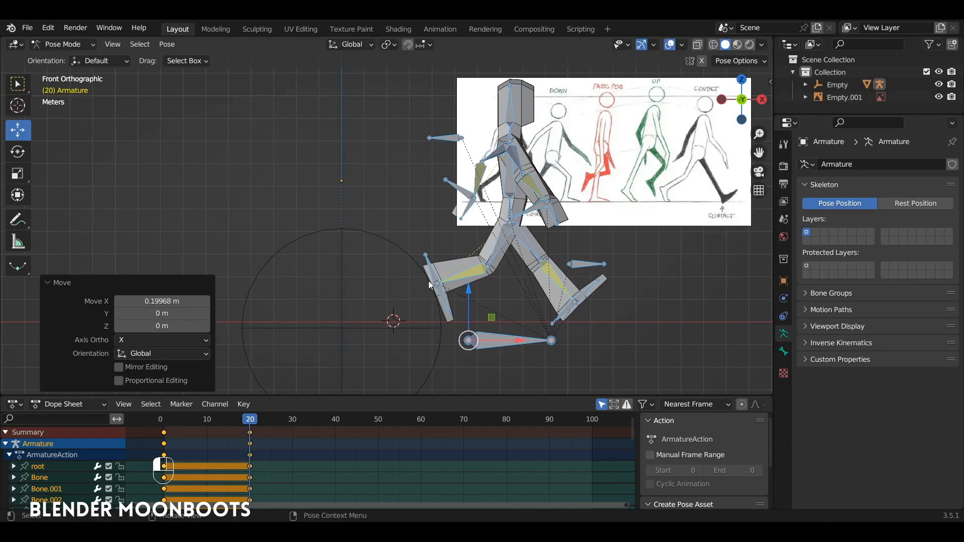
pyautogui.press('i')
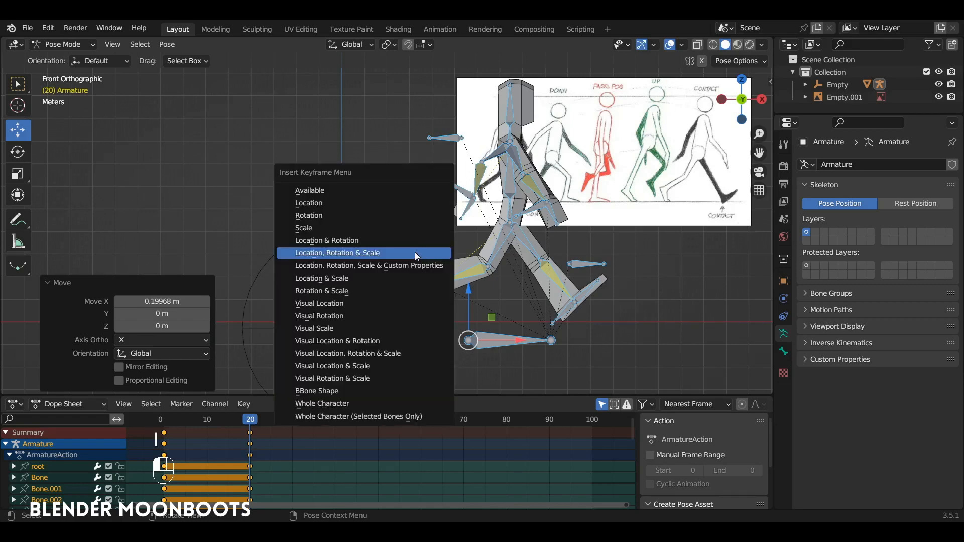
pyautogui.click(413, 254)
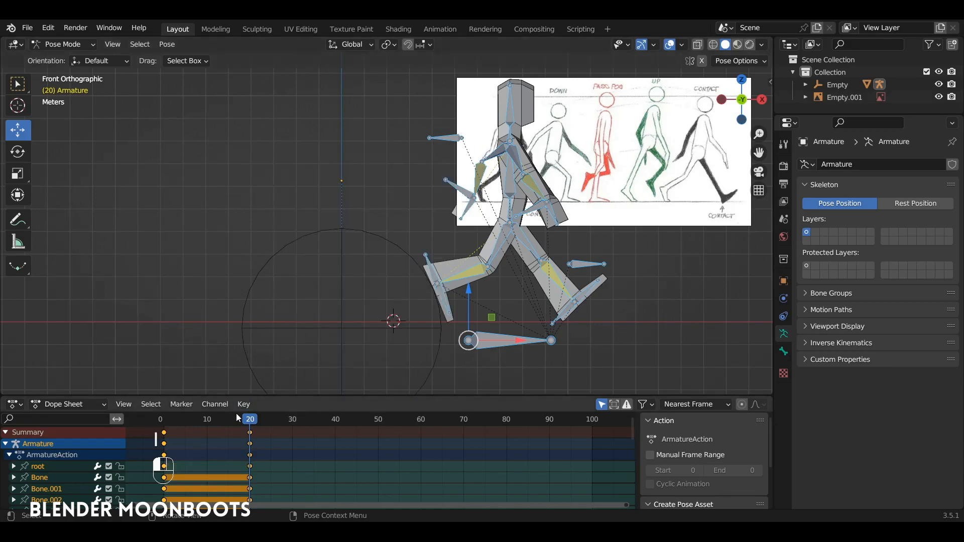
# Set the selected keyframes' interpolation to Linear and place the playhead at frame 10
pyautogui.moveTo(236, 415); pyautogui.dragTo(207, 446)
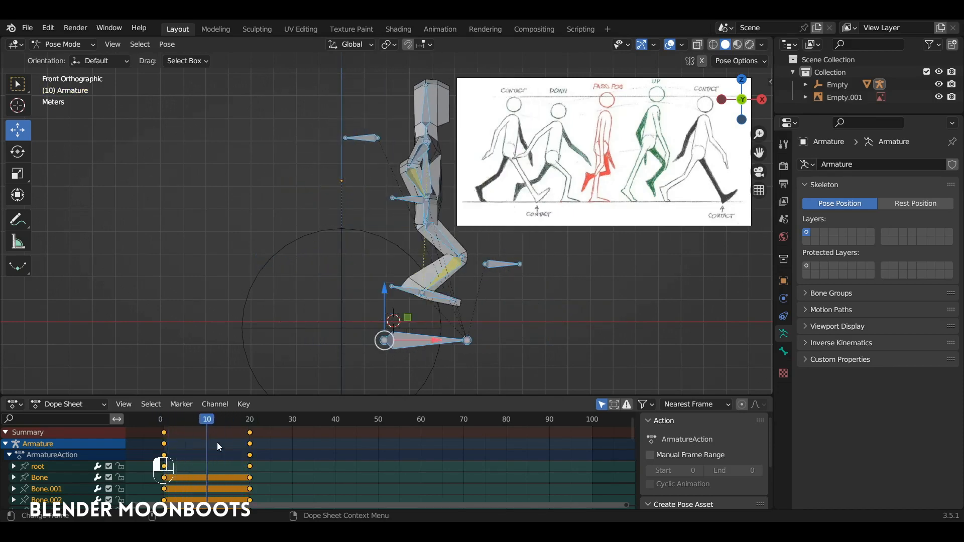
pyautogui.press('t')
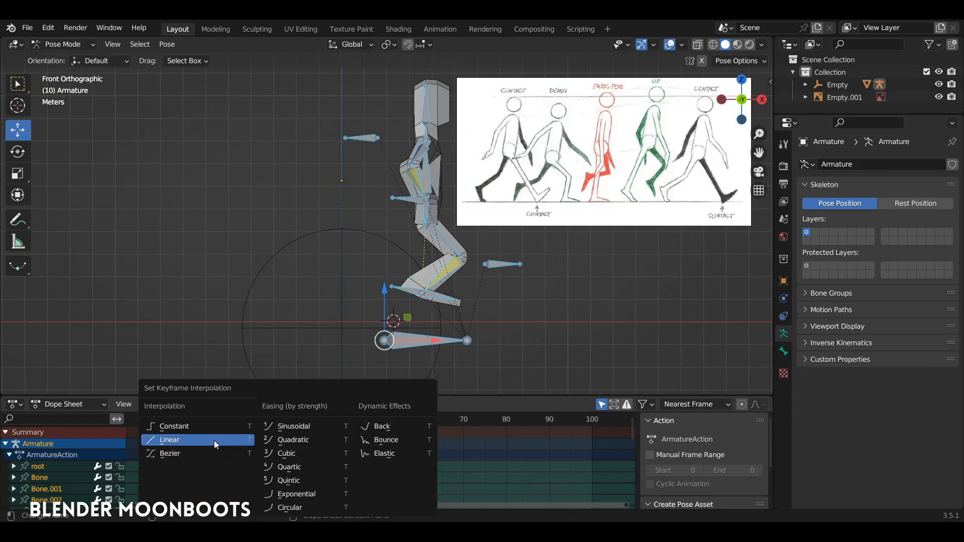
pyautogui.moveTo(209, 418); pyautogui.dragTo(207, 440)
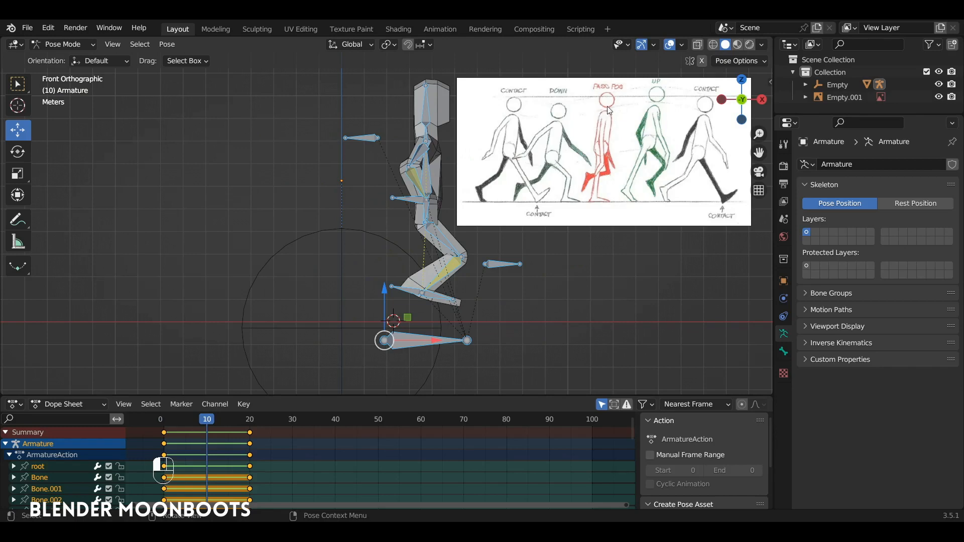
# Lower the right leg target about 1.04 m to the ground and rotate it about -17.8° to flatten the foot
pyautogui.keyDown('shift'); pyautogui.moveTo(578, 142); pyautogui.dragTo(501, 148, button='middle'); pyautogui.keyUp('shift')
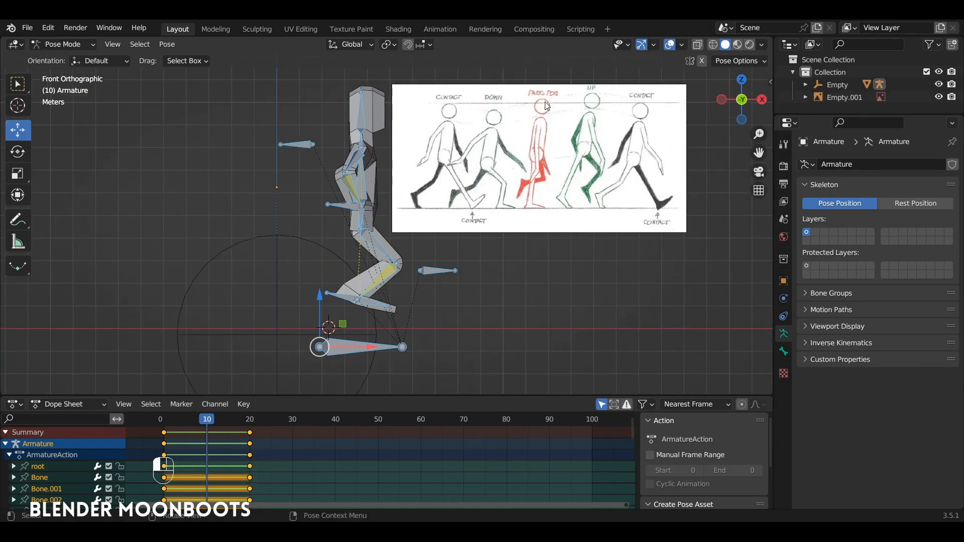
pyautogui.click(347, 295)
pyautogui.press('g')
pyautogui.click(346, 319)
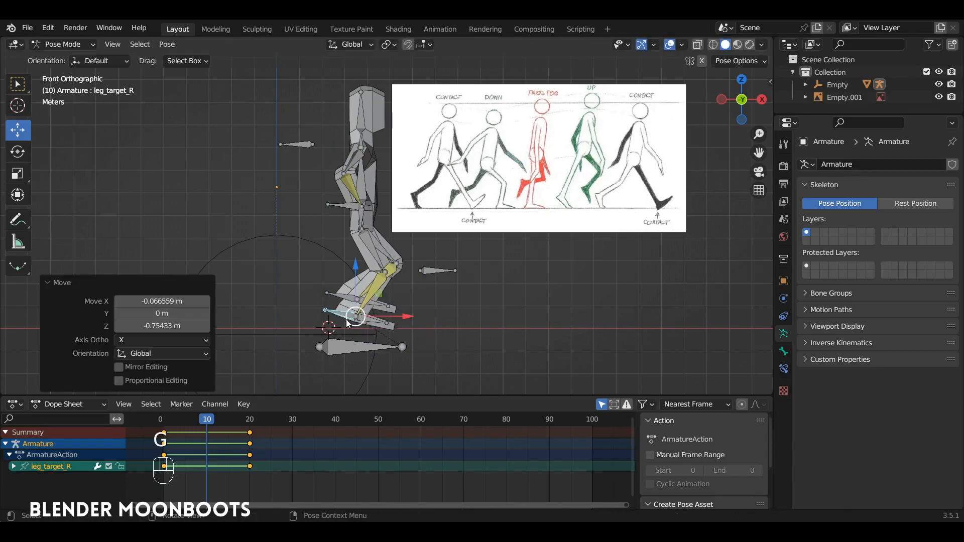
pyautogui.press('r')
pyautogui.click(352, 314)
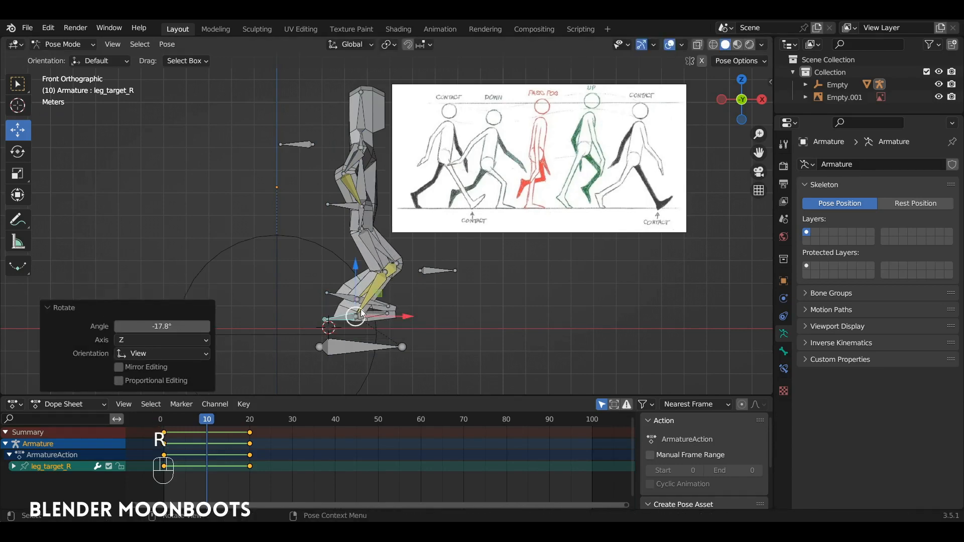
pyautogui.press('g')
pyautogui.click(362, 316)
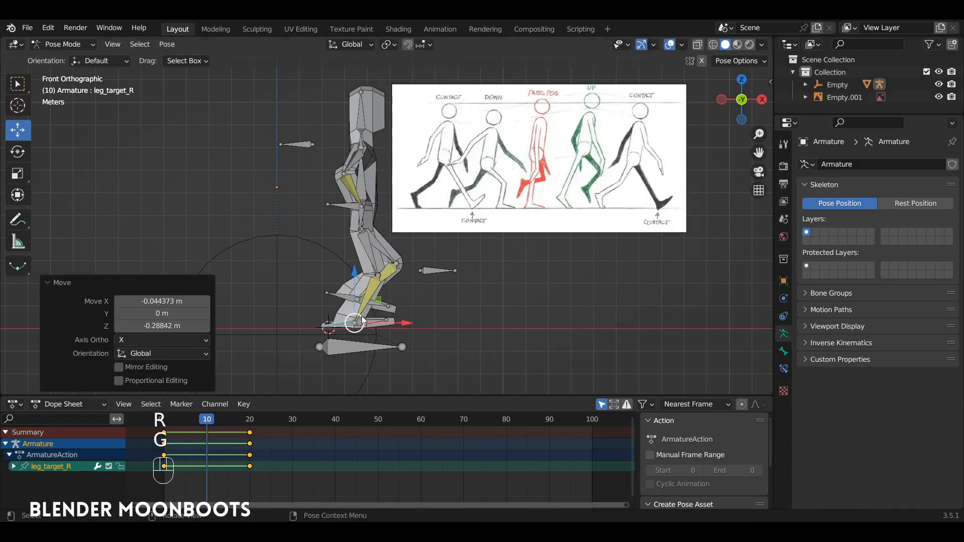
# In front view, raise the main body bone about 0.29 m and shift it about 0.09 m backward to straighten the standing leg
pyautogui.click(363, 213)
pyautogui.moveTo(364, 213); pyautogui.dragTo(333, 210, button='middle')
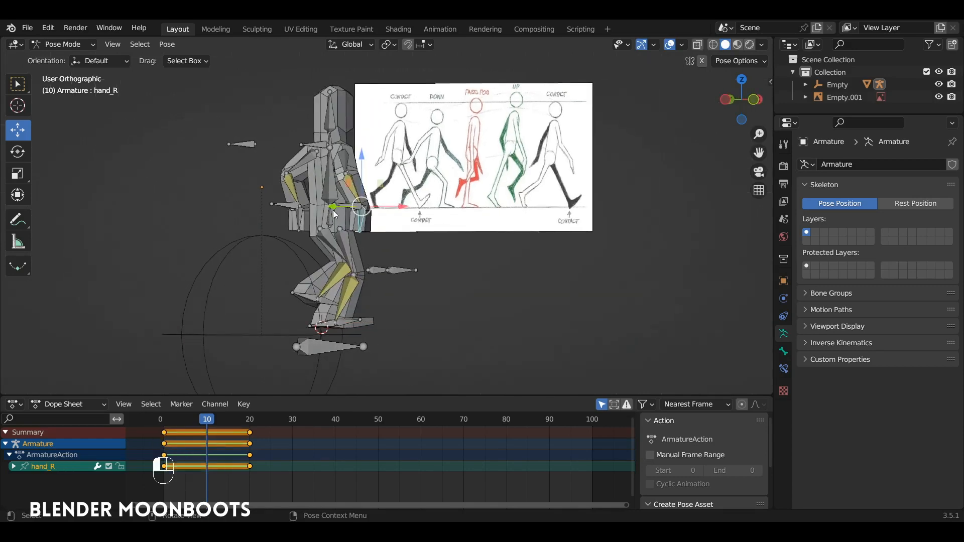
pyautogui.click(346, 217)
pyautogui.press('KP_1')
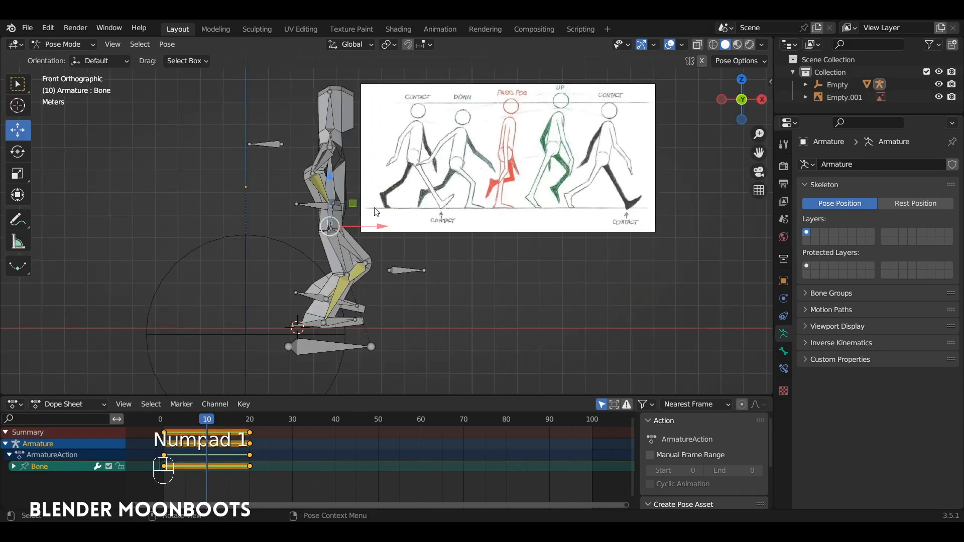
pyautogui.press('g')
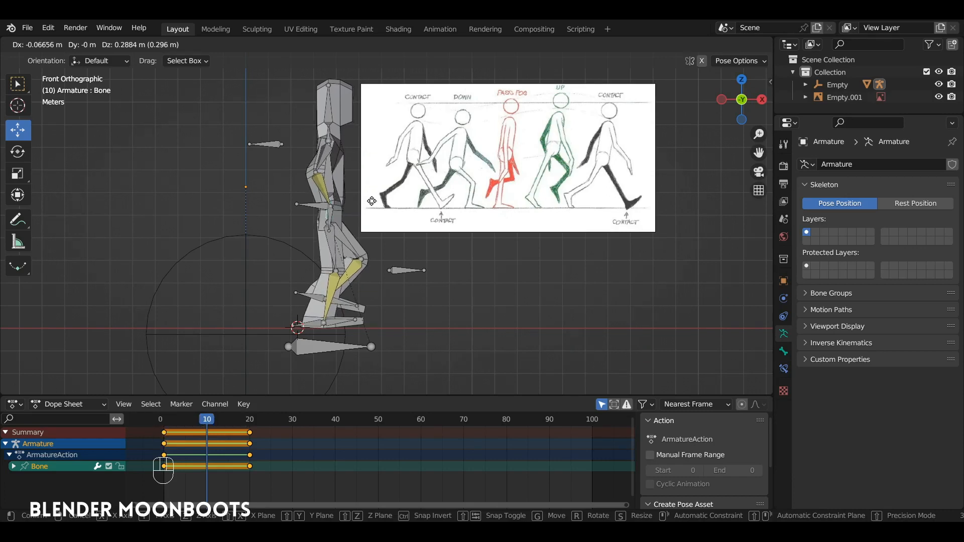
pyautogui.click(372, 203)
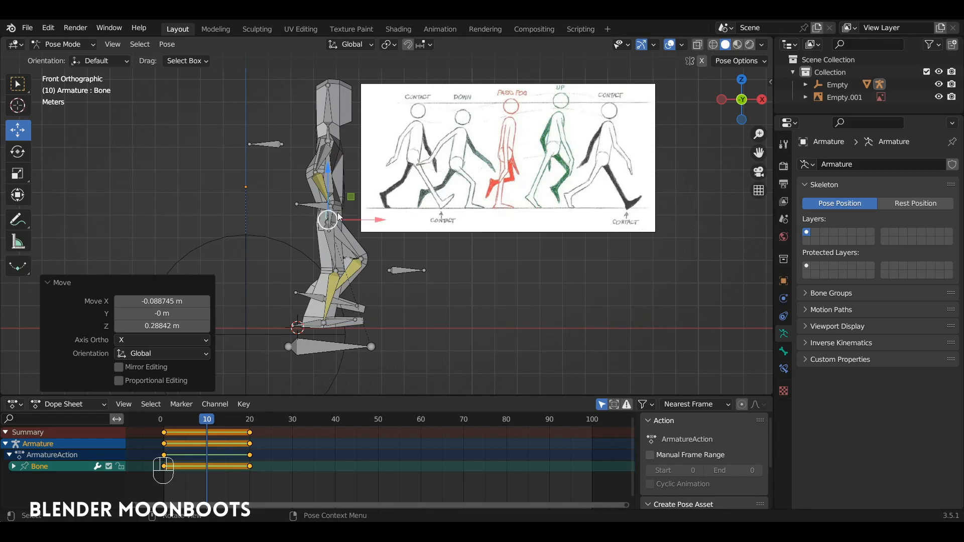
# Lift the left leg target about 1.31 m and 1.11 m back, rotating it about 63.3° and another 30.7° to match the passing pose
pyautogui.click(303, 295)
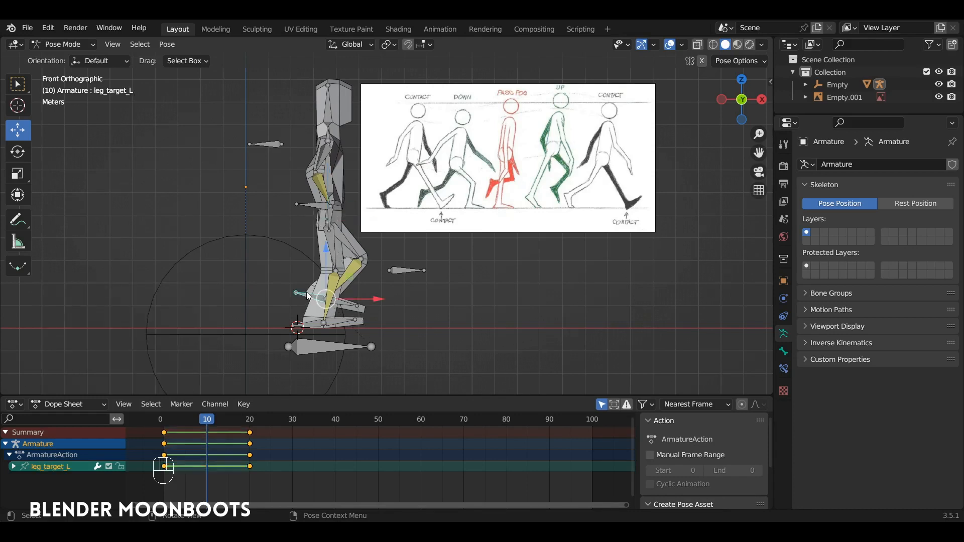
pyautogui.press('r')
pyautogui.click(308, 275)
pyautogui.press('g')
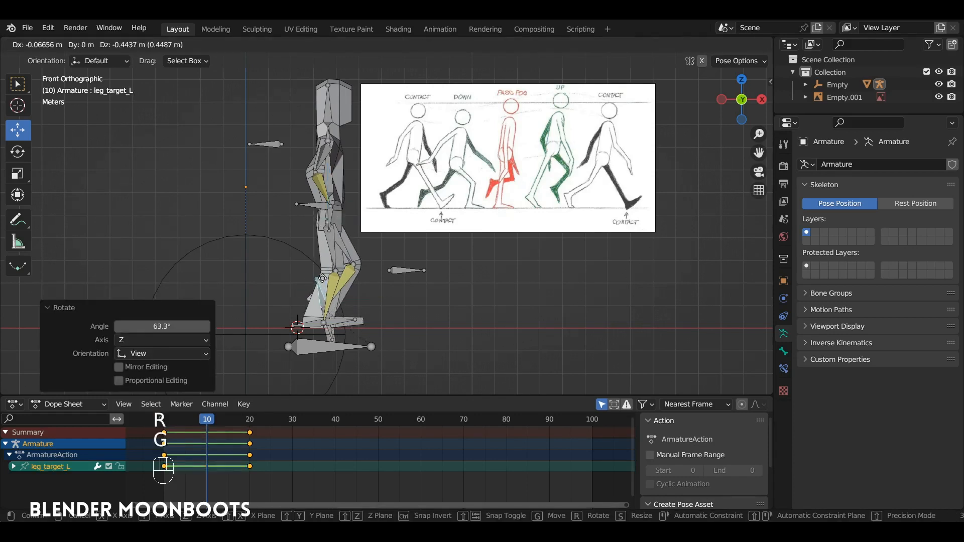
pyautogui.click(305, 239)
pyautogui.press('r')
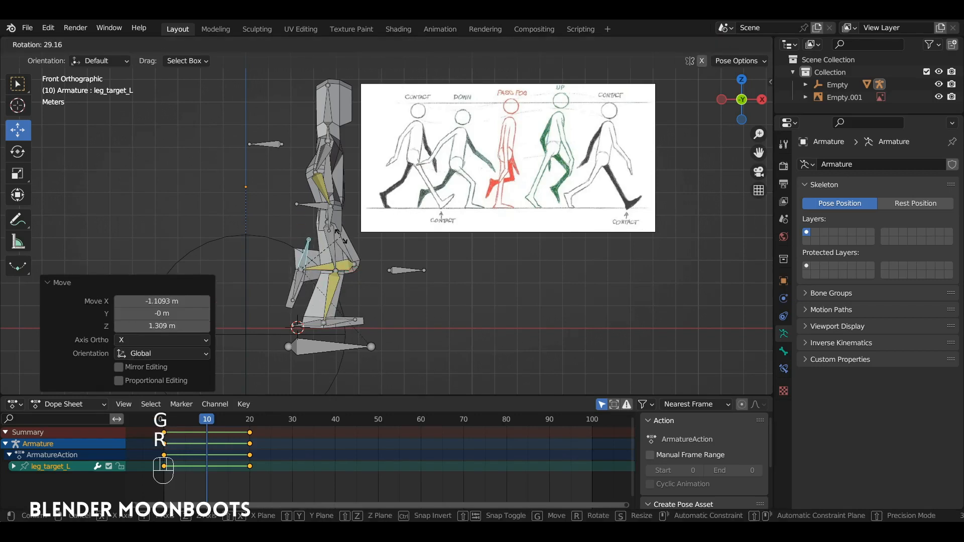
pyautogui.click(341, 237)
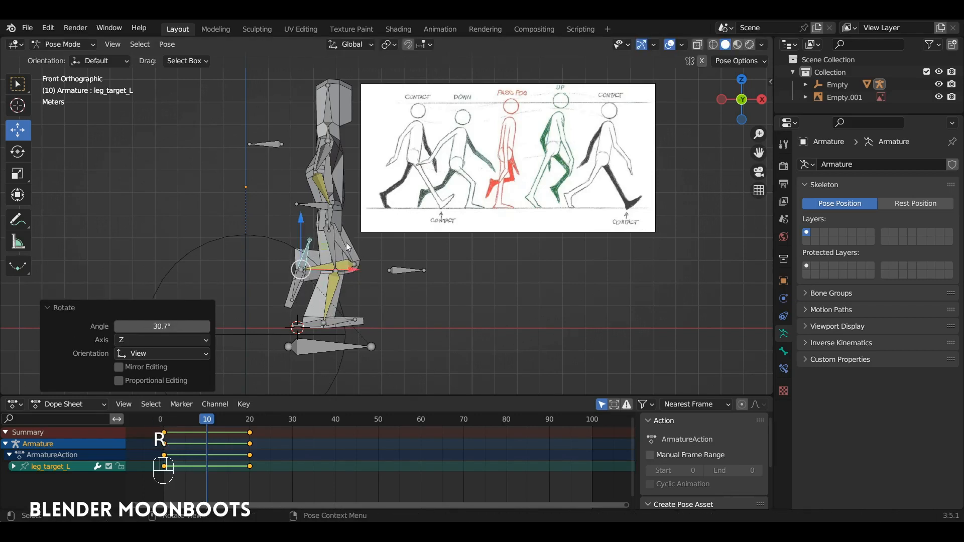
# In front view, lower both arm targets together about 0.27 m and shift them about 0.07 m backward for the passing pose
pyautogui.click(324, 203)
pyautogui.keyDown('alt'); pyautogui.moveTo(323, 203); pyautogui.dragTo(383, 237); pyautogui.keyUp('alt')
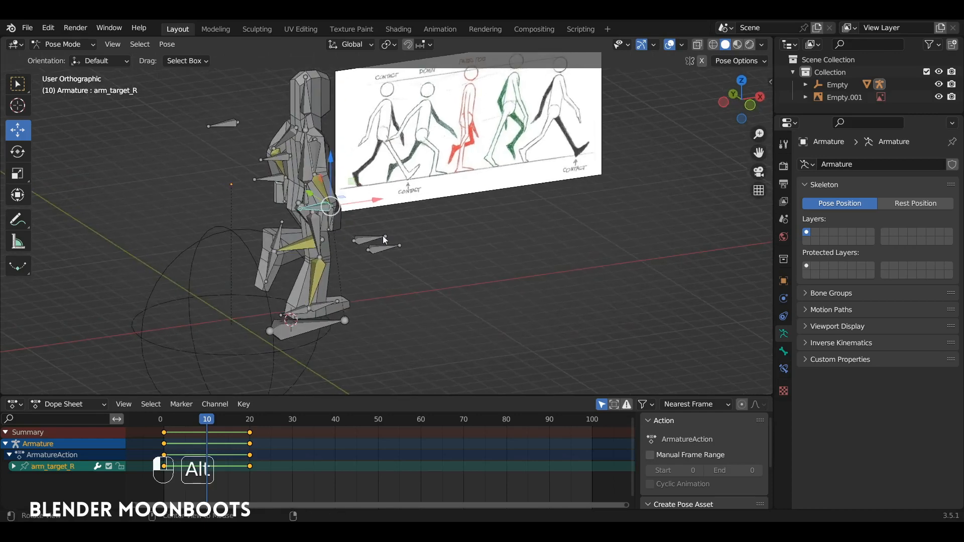
pyautogui.keyDown('shift'); pyautogui.click(270, 179); pyautogui.keyUp('shift')
pyautogui.press('KP_1')
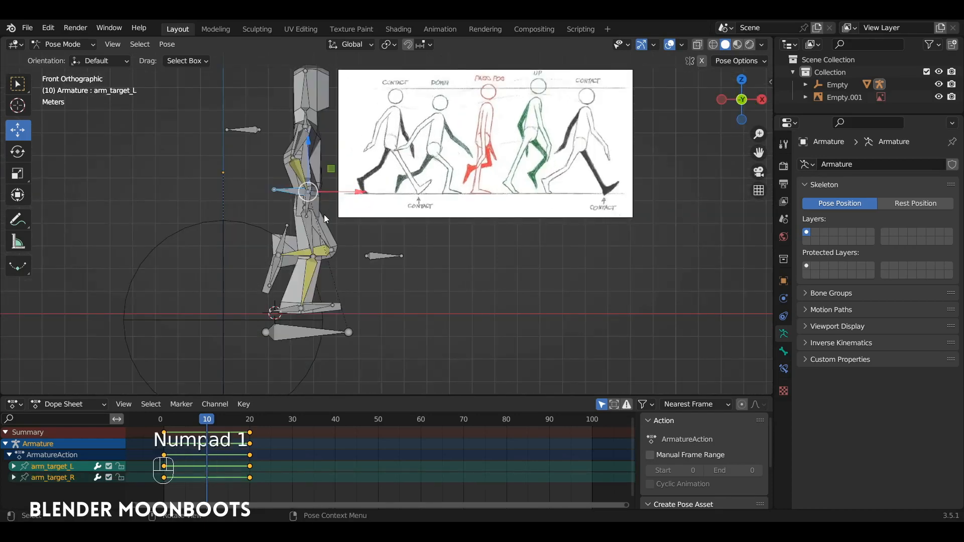
pyautogui.press('g')
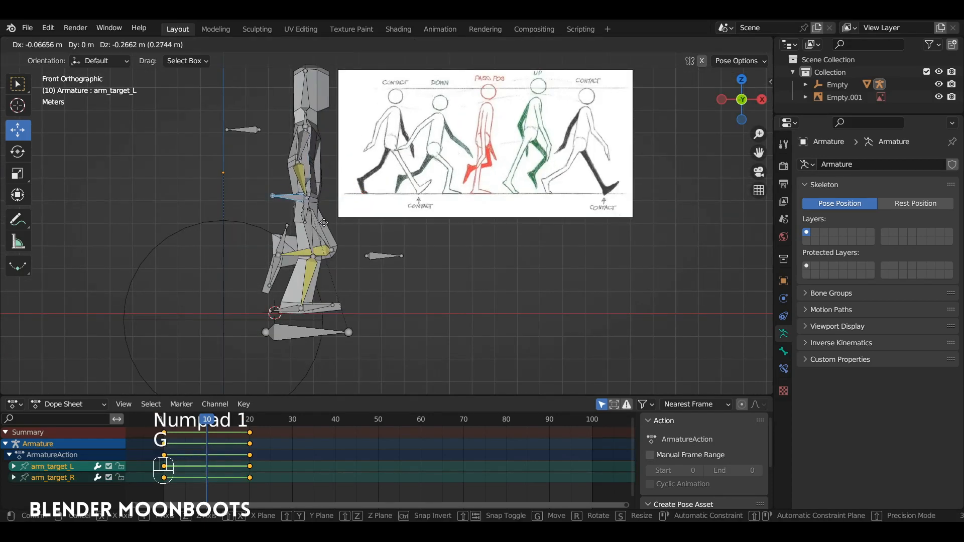
pyautogui.click(323, 223)
# Rotate the right leg target a few degrees, about 5°, to level the standing foot on the ground
pyautogui.click(293, 310)
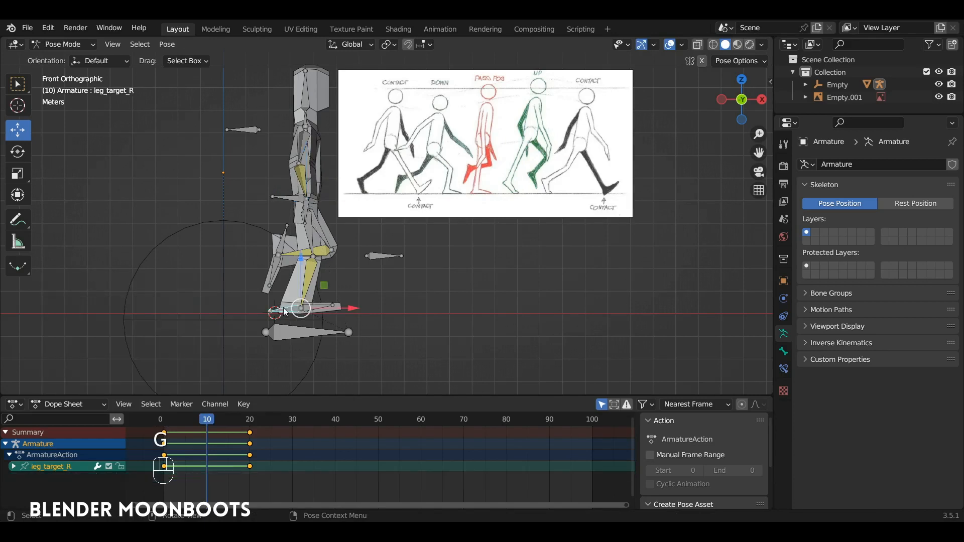
pyautogui.press('r')
pyautogui.press('shift')
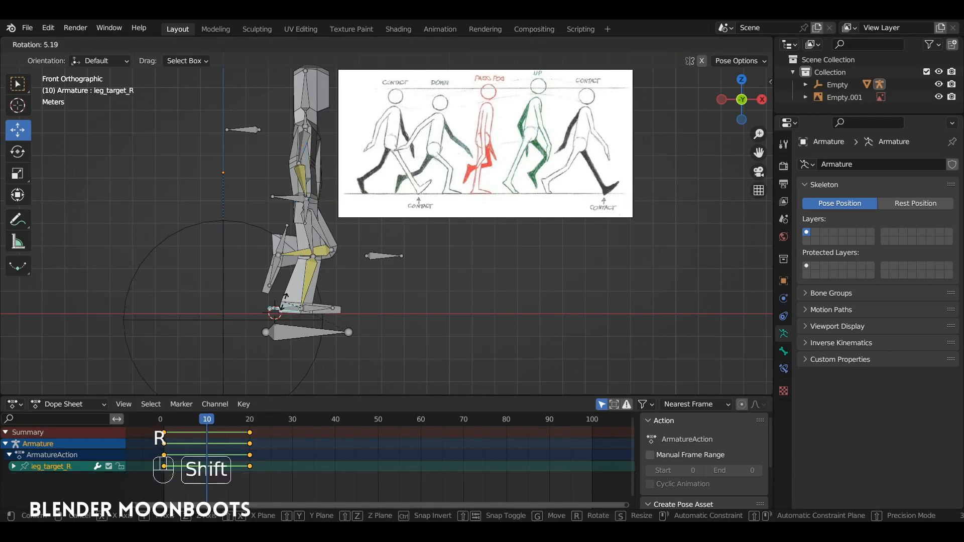
pyautogui.click(284, 303)
# Insert Location, Rotation & Scale keyframes for all bones at frame 10
pyautogui.keyDown('alt'); pyautogui.keyDown('shift'); pyautogui.moveTo(324, 263); pyautogui.dragTo(360, 263); pyautogui.keyUp('shift'); pyautogui.keyUp('alt')
pyautogui.press('a')
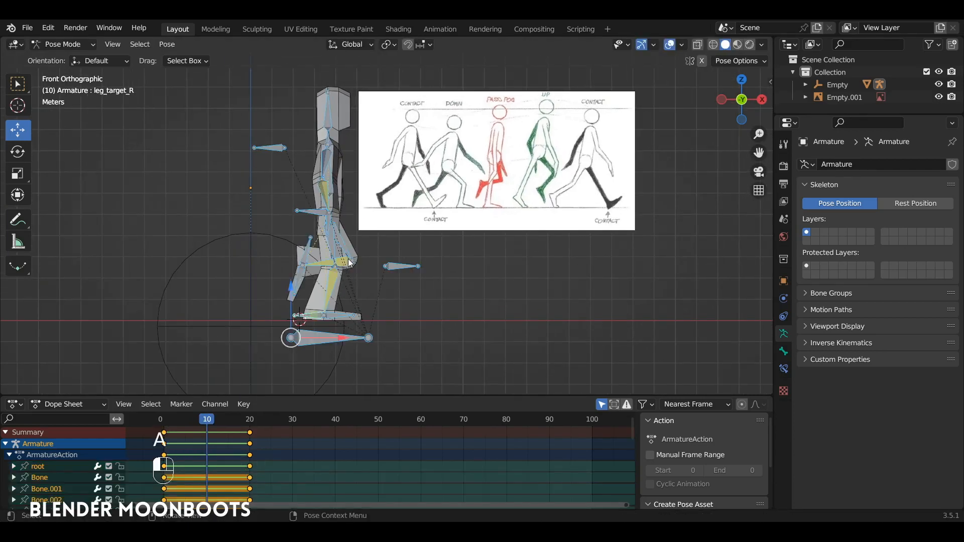
pyautogui.press('i')
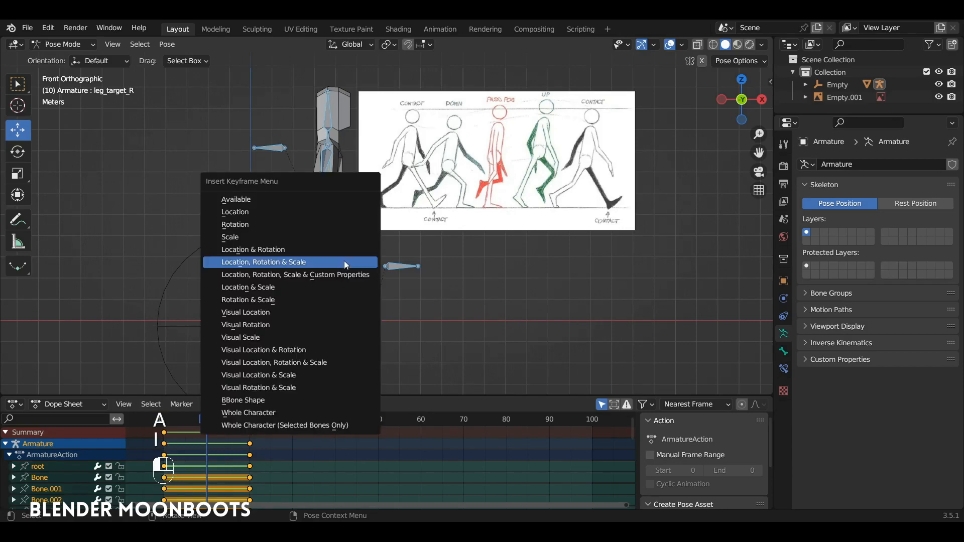
pyautogui.click(345, 261)
# At frame 5, lower the main body bone about 0.33 m and shift it about 0.09 m backward in front view
pyautogui.moveTo(208, 421); pyautogui.dragTo(186, 425)
pyautogui.press('space')
pyautogui.press('space')
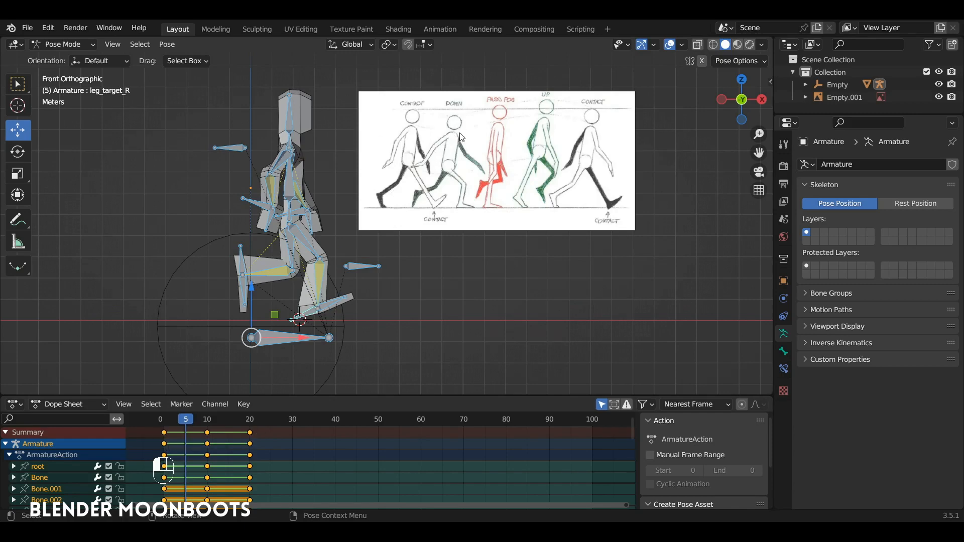
pyautogui.keyDown('alt'); pyautogui.moveTo(298, 197); pyautogui.dragTo(283, 213); pyautogui.keyUp('alt')
pyautogui.click(279, 212)
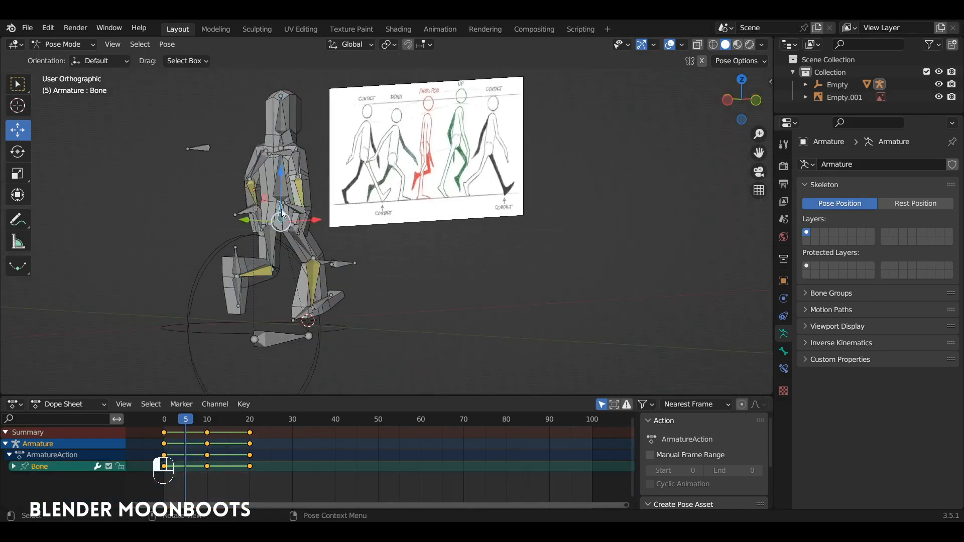
pyautogui.press('KP_1')
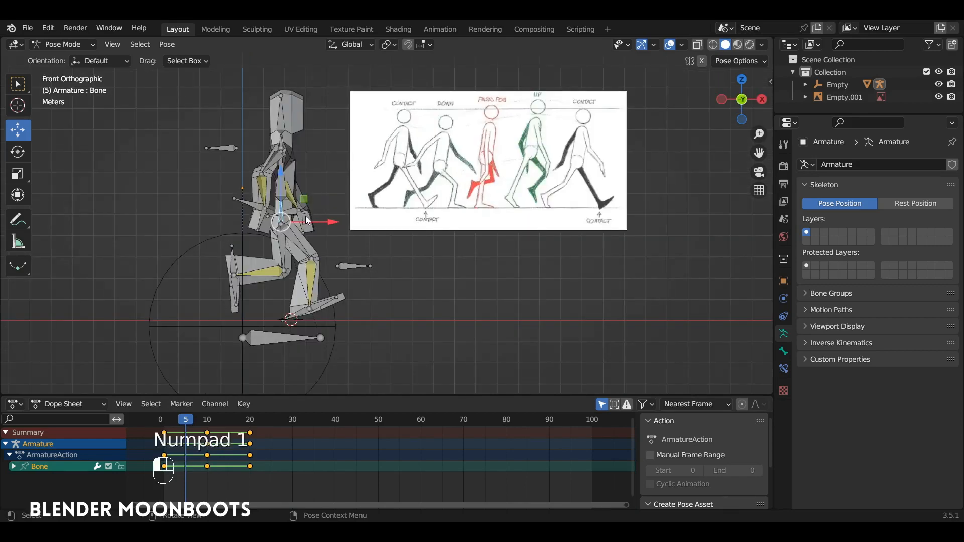
pyautogui.press('g')
pyautogui.click(303, 224)
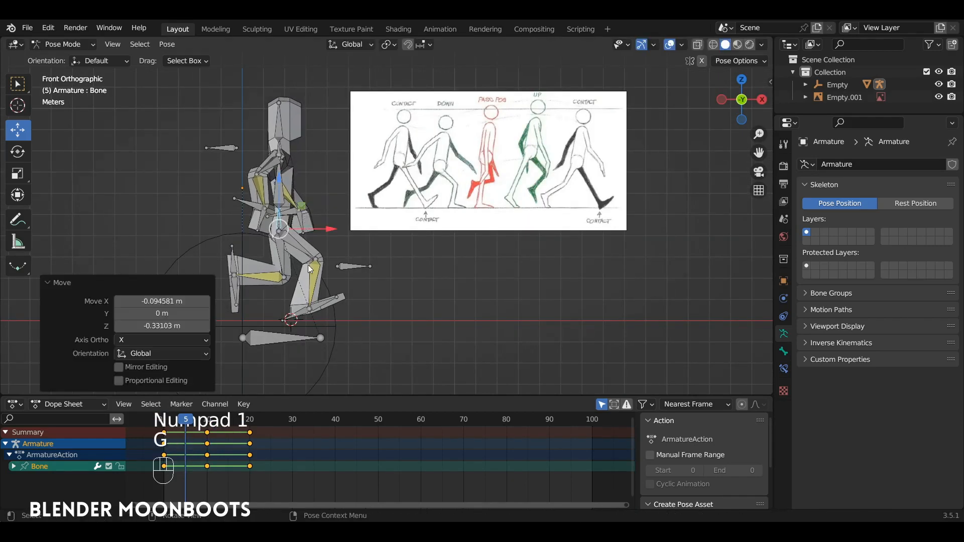
# Rotate the right leg target about 25.2° to flatten the front foot and lower it about 0.31 m to the ground
pyautogui.click(305, 315)
pyautogui.press('r')
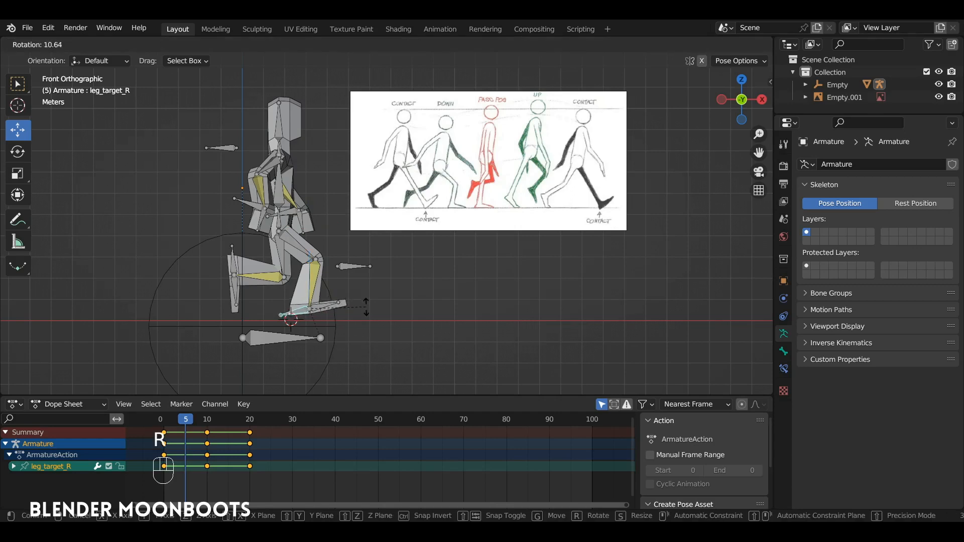
pyautogui.click(360, 320)
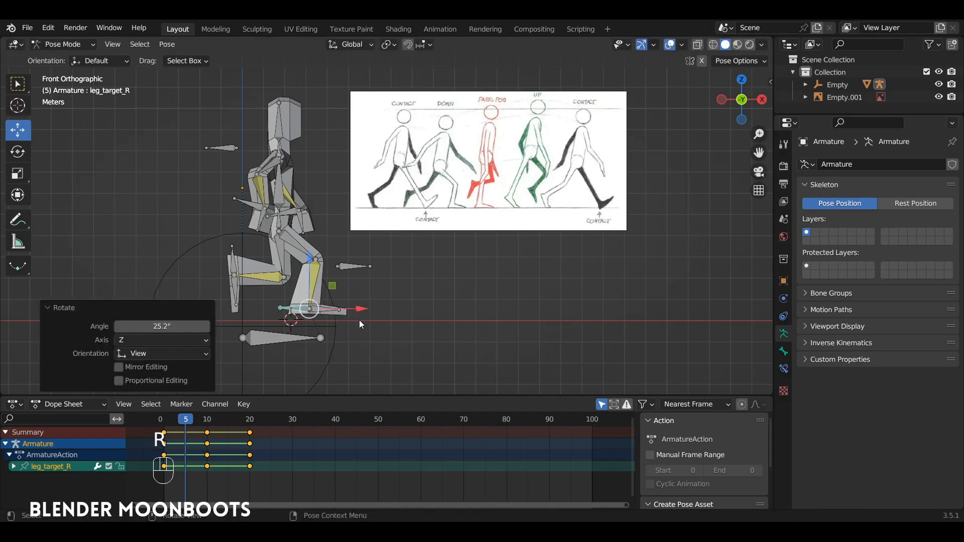
pyautogui.press('g')
pyautogui.click(353, 321)
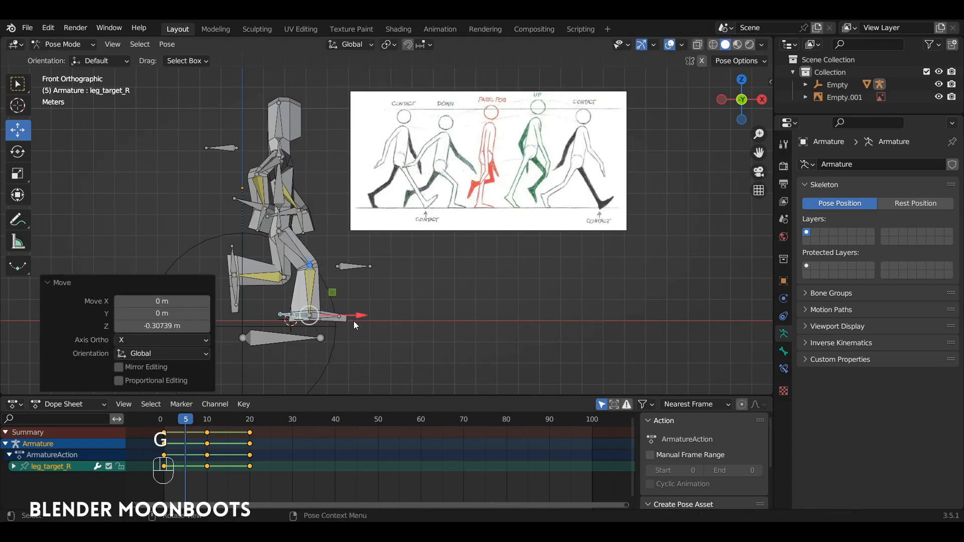
# Move the left leg target about 1.16 m back and 0.35 m down, rotate it about 17.4°, and nudge it into the down pose
pyautogui.click(235, 265)
pyautogui.keyDown('ctrl'); pyautogui.keyDown('alt'); pyautogui.moveTo(276, 264); pyautogui.dragTo(324, 266); pyautogui.keyUp('alt'); pyautogui.keyUp('ctrl')
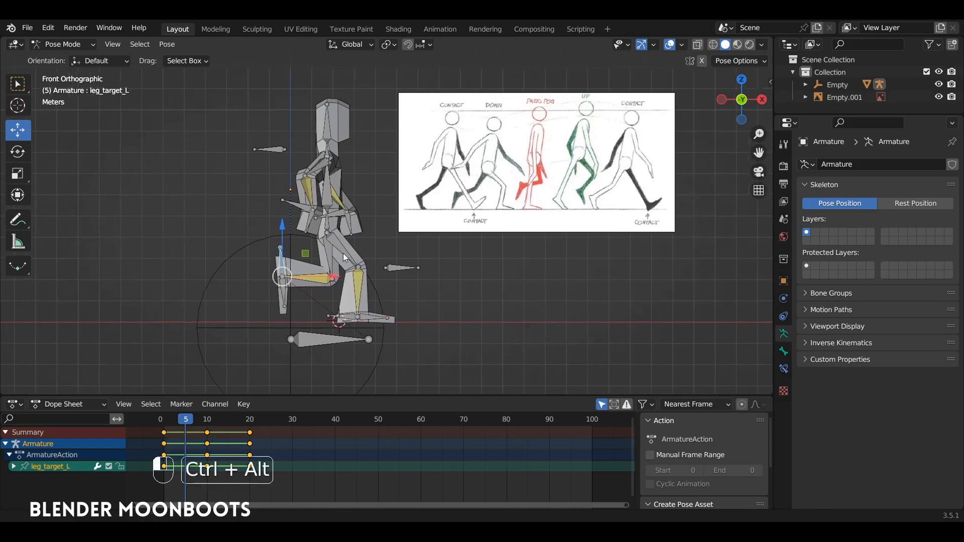
pyautogui.press('g')
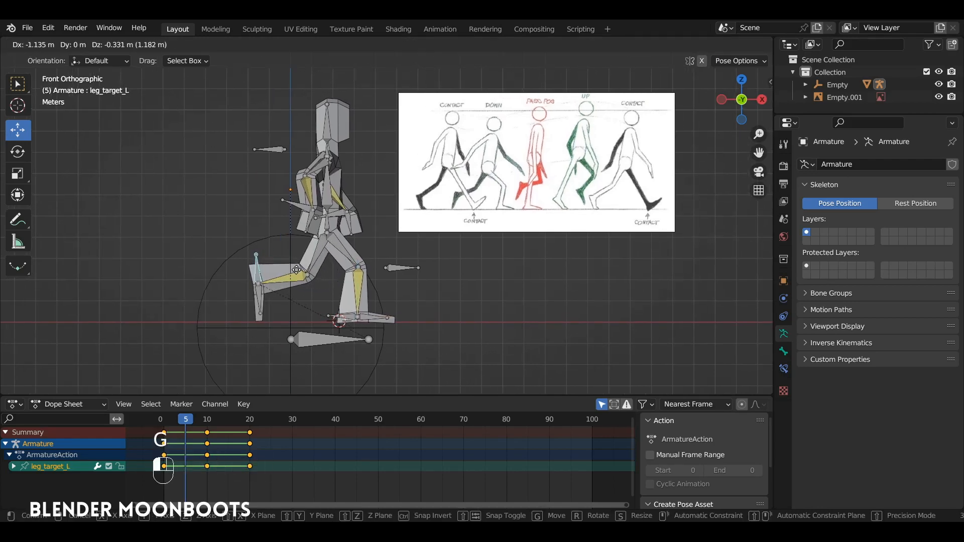
pyautogui.click(316, 244)
pyautogui.press('r')
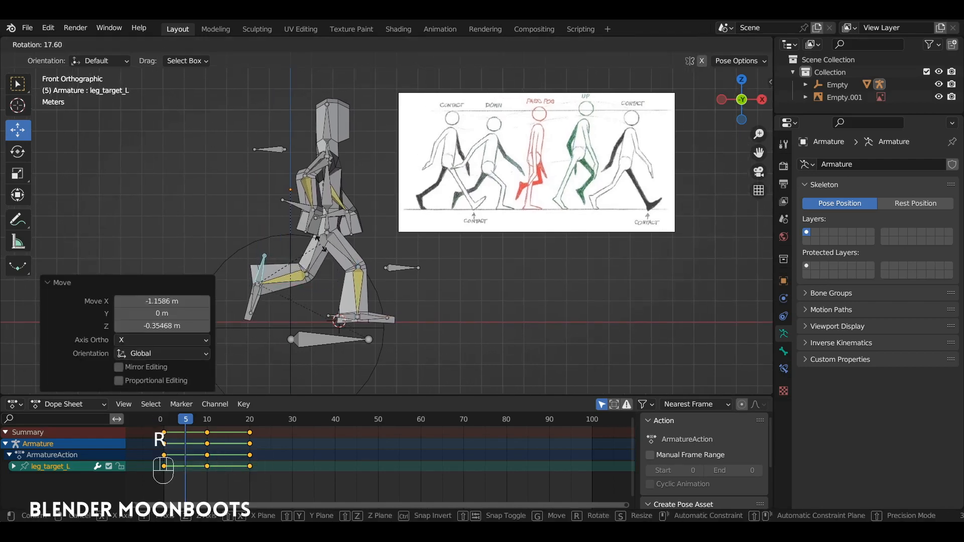
pyautogui.click(320, 246)
pyautogui.press('g')
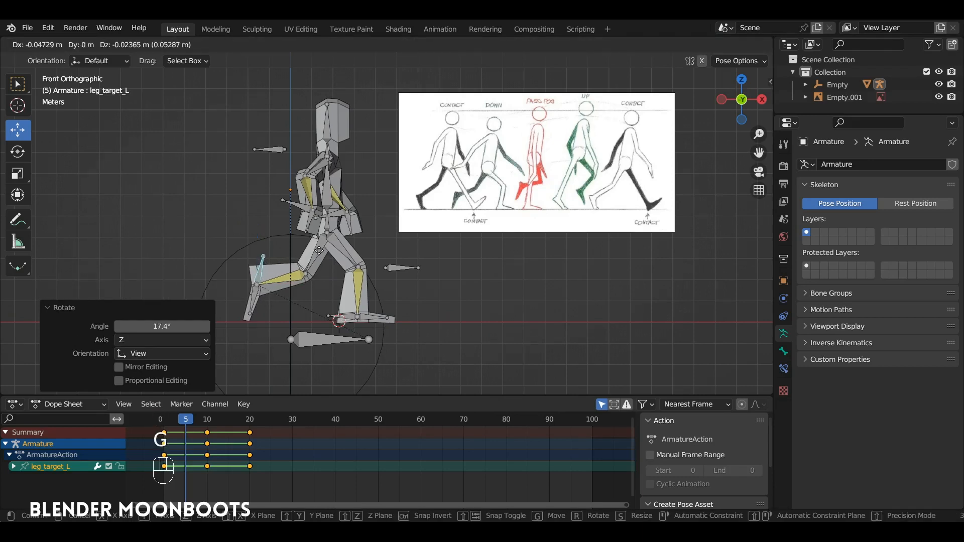
pyautogui.click(318, 248)
# Move the right arm target about 1.11 m back, rotate it about 49.2°, and shift it about 0.17 m forward along X
pyautogui.click(308, 210)
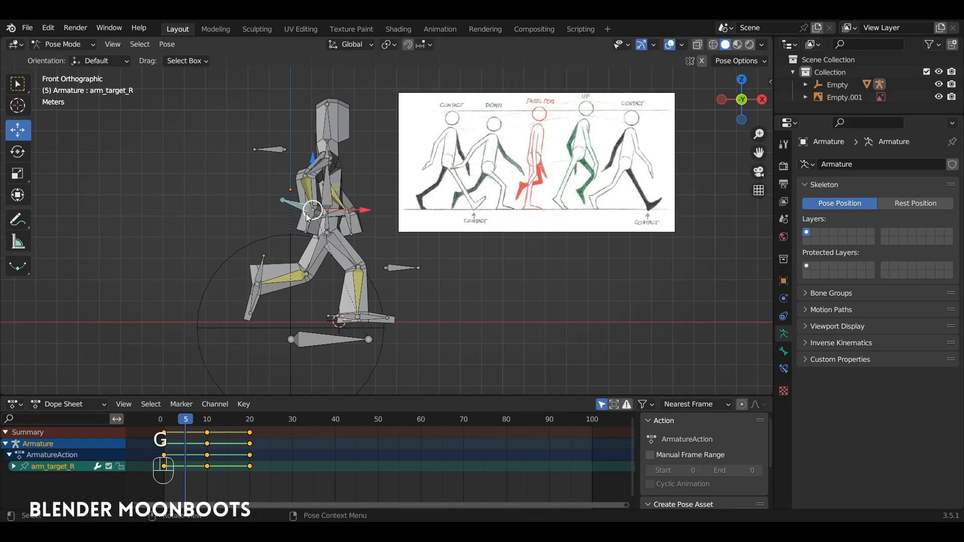
pyautogui.press('g')
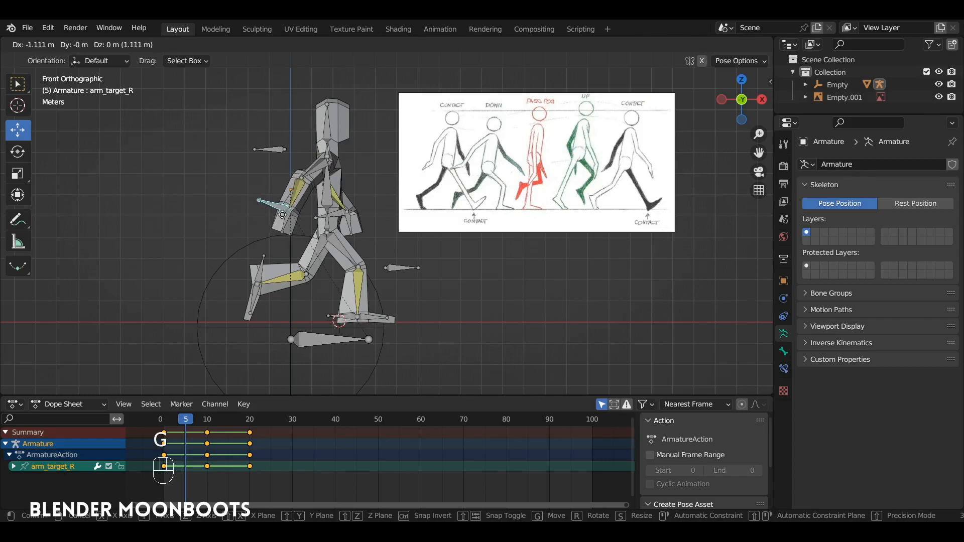
pyautogui.click(282, 216)
pyautogui.press('r')
pyautogui.click(314, 233)
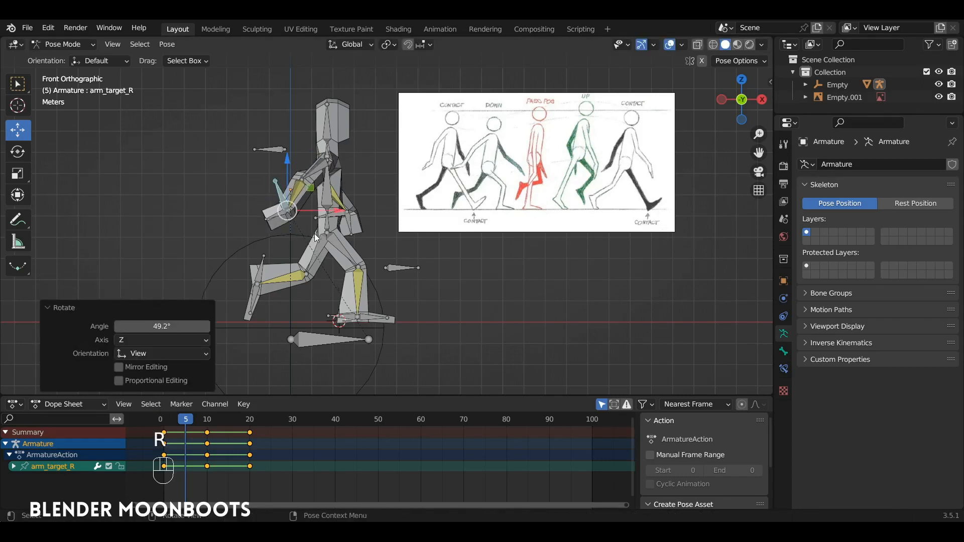
pyautogui.press('g')
pyautogui.press('x')
pyautogui.click(322, 232)
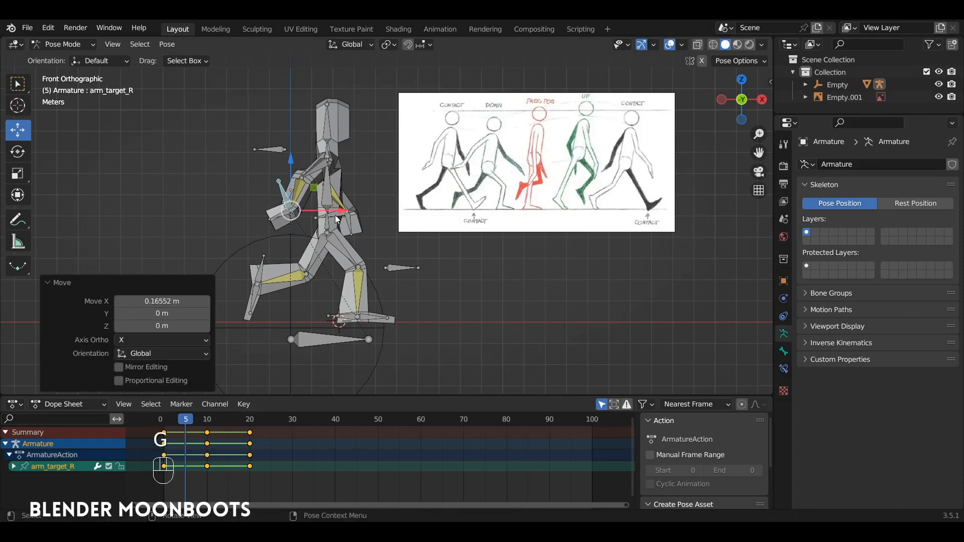
# Move the left arm target about 0.71 m forward and rotate it about -38.5° to match the down pose
pyautogui.click(335, 215)
pyautogui.press('g')
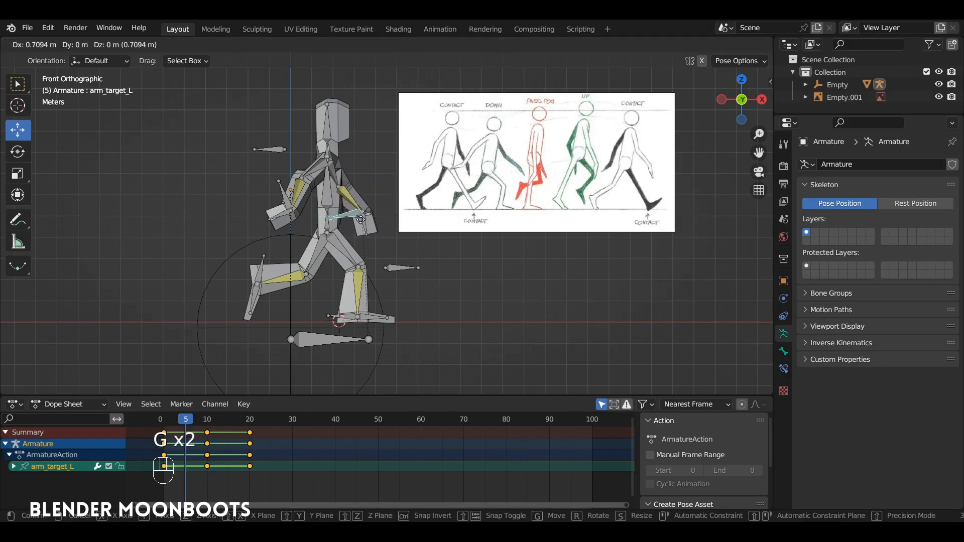
pyautogui.click(362, 220)
pyautogui.press('r')
pyautogui.click(378, 212)
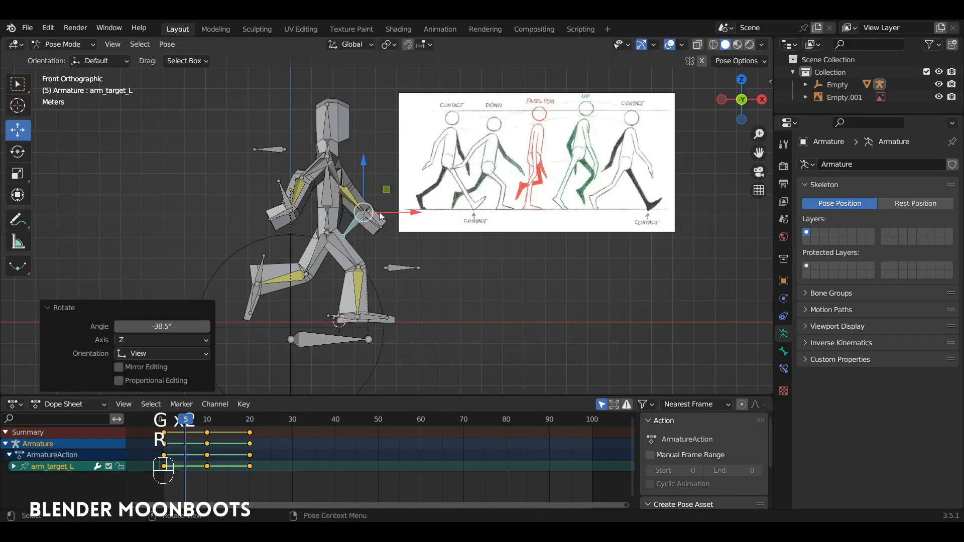
# Insert Location, Rotation & Scale keyframes for all bones at frame 5
pyautogui.press('a')
pyautogui.press('i')
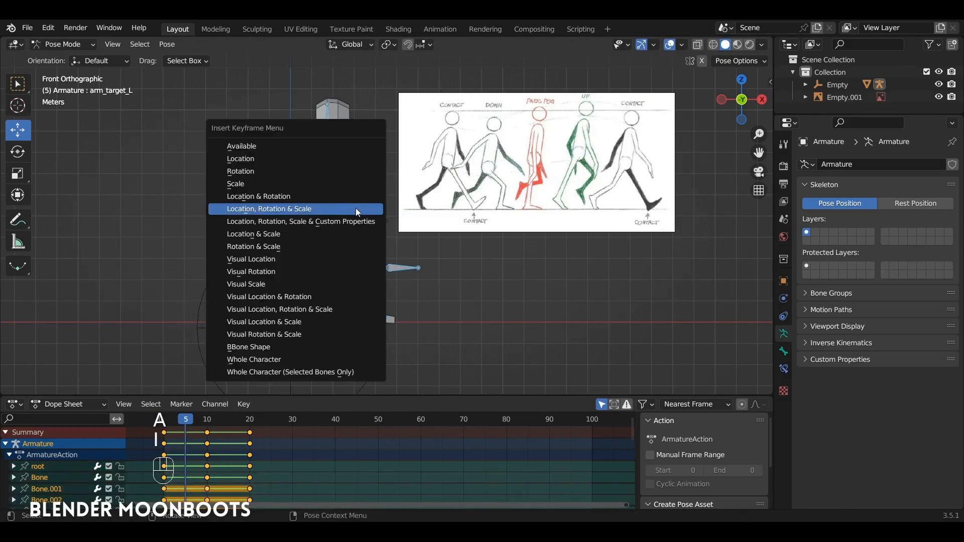
pyautogui.click(355, 209)
# Shift the right arm's pole target about 0.17 m along Y and return to front view
pyautogui.moveTo(355, 209)
pyautogui.keyDown('alt'); pyautogui.mouseDown()
pyautogui.moveTo(275, 222)
pyautogui.moveTo(240, 211)
pyautogui.moveTo(262, 207)
pyautogui.moveTo(299, 221)
pyautogui.moveTo(528, 249)
pyautogui.moveTo(517, 265)
pyautogui.moveTo(422, 223)
pyautogui.moveTo(480, 230)
pyautogui.moveTo(484, 218)
pyautogui.moveTo(374, 192)
pyautogui.moveTo(348, 197)
pyautogui.mouseUp(); pyautogui.keyUp('alt')
pyautogui.click(399, 197)
pyautogui.keyDown('alt'); pyautogui.moveTo(397, 216); pyautogui.dragTo(241, 234); pyautogui.keyUp('alt')
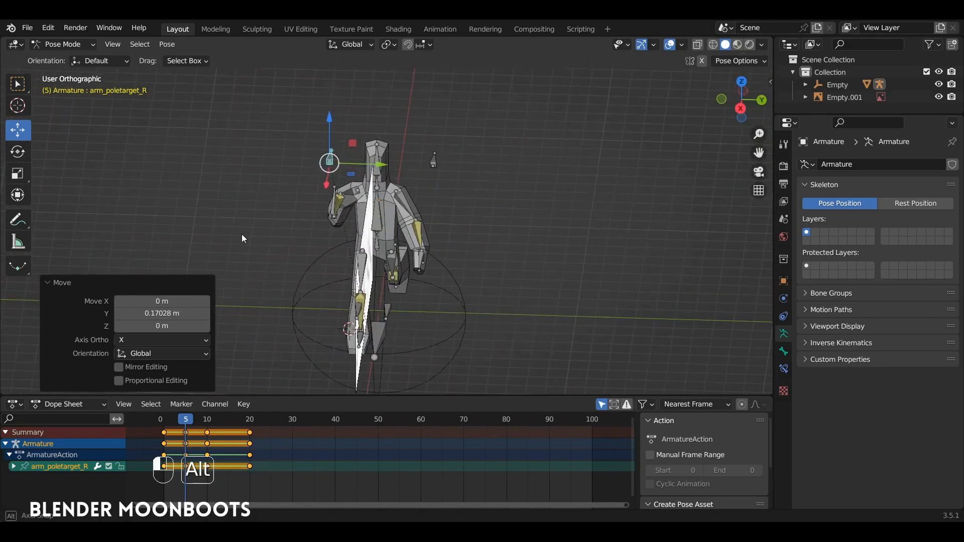
pyautogui.press('KP_1')
pyautogui.keyDown('alt'); pyautogui.keyDown('shift'); pyautogui.moveTo(375, 242); pyautogui.dragTo(314, 236); pyautogui.keyUp('shift'); pyautogui.keyUp('alt')
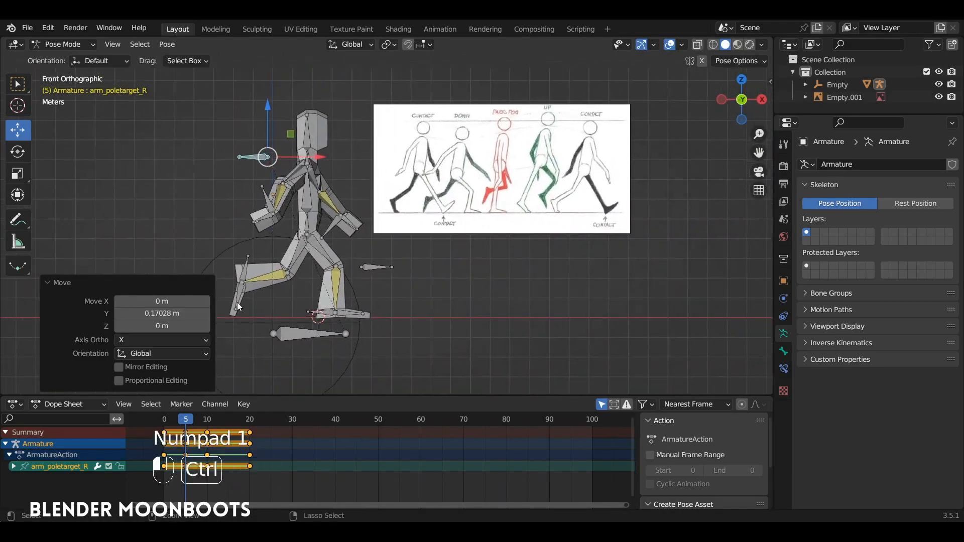
# At frame 15, raise the main body bone about 0.41 m and shift it about 0.23 m backward in front view
pyautogui.moveTo(186, 419); pyautogui.dragTo(230, 426)
pyautogui.press('a')
pyautogui.keyDown('alt'); pyautogui.keyDown('shift'); pyautogui.moveTo(346, 265); pyautogui.dragTo(310, 264); pyautogui.keyUp('shift'); pyautogui.keyUp('alt')
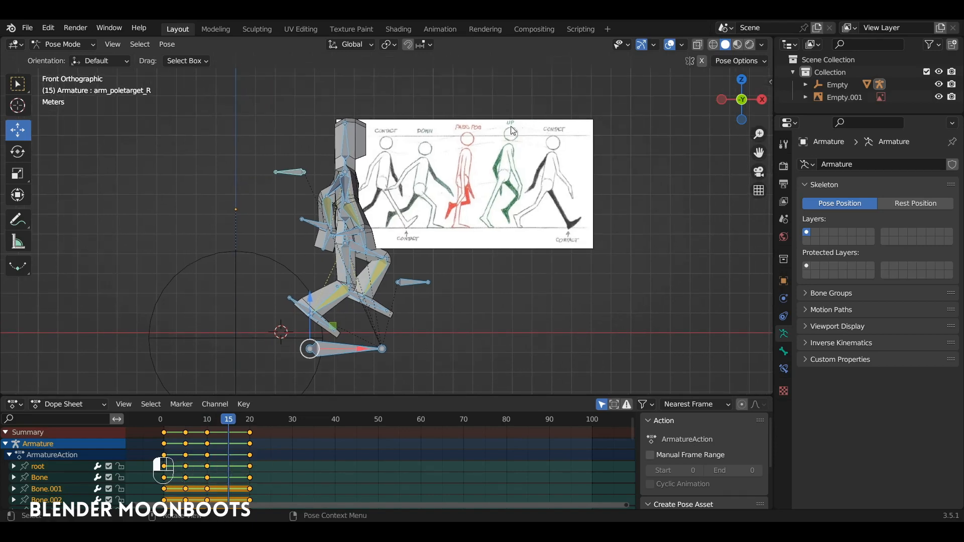
pyautogui.keyDown('alt'); pyautogui.moveTo(311, 235); pyautogui.dragTo(349, 236); pyautogui.keyUp('alt')
pyautogui.click(343, 232)
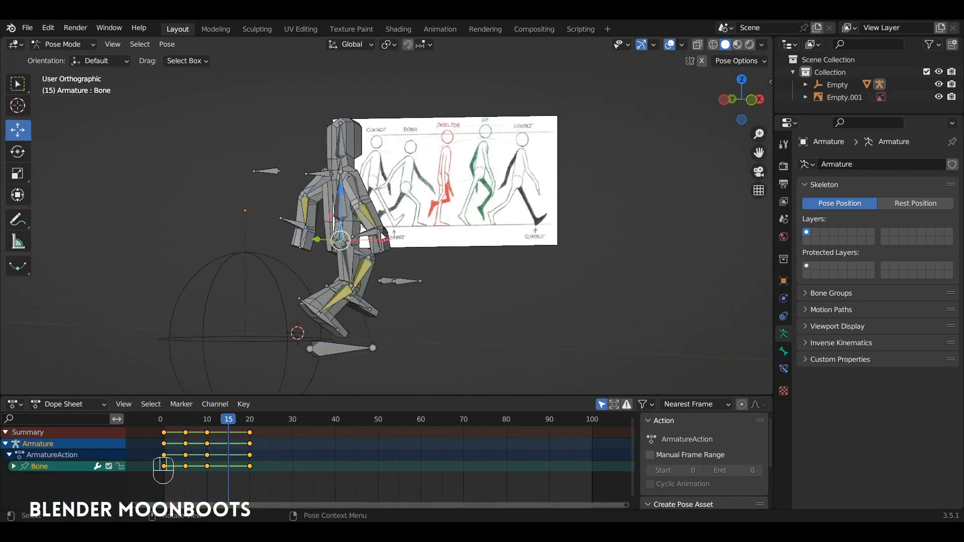
pyautogui.press('KP_1')
pyautogui.press('g')
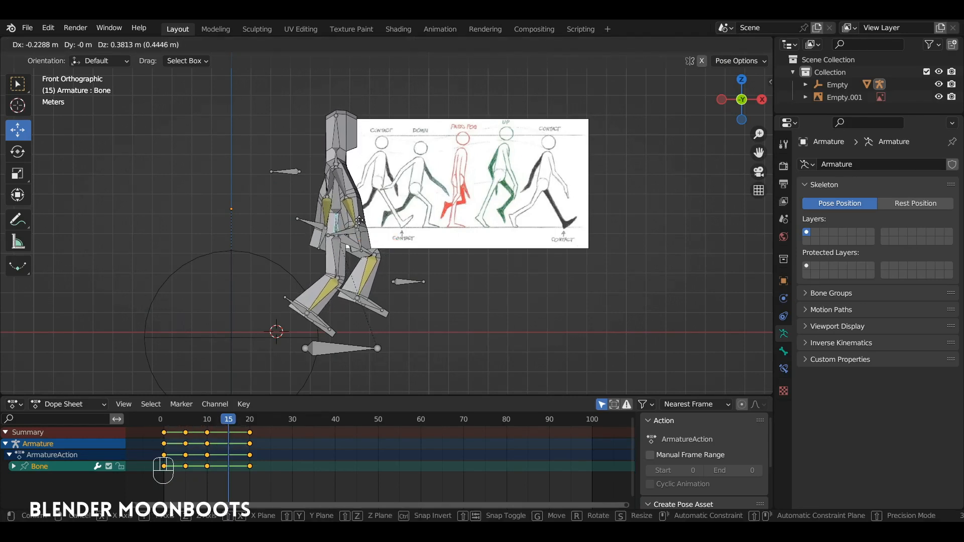
pyautogui.click(343, 229)
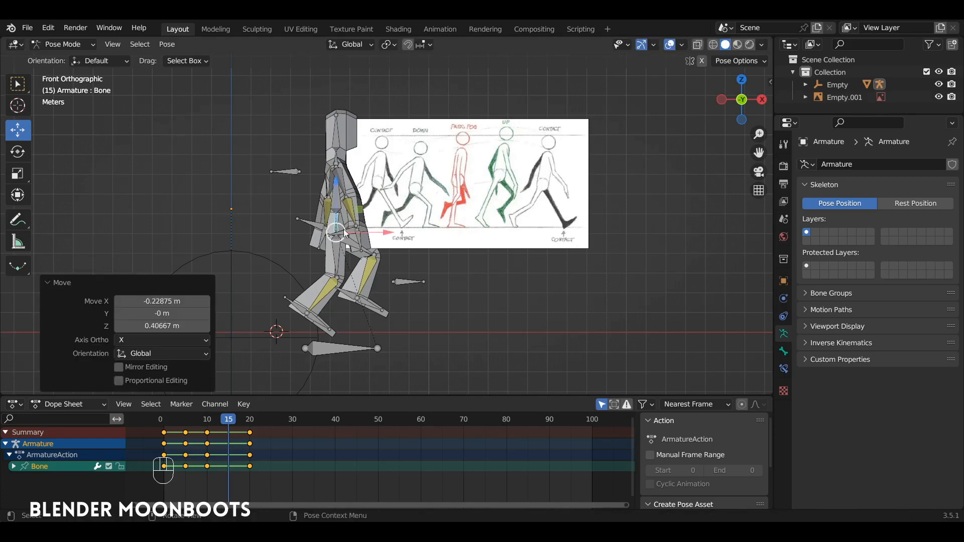
# Raise the right leg target slightly so the rear foot's toes sit closer to ground level
pyautogui.click(296, 308)
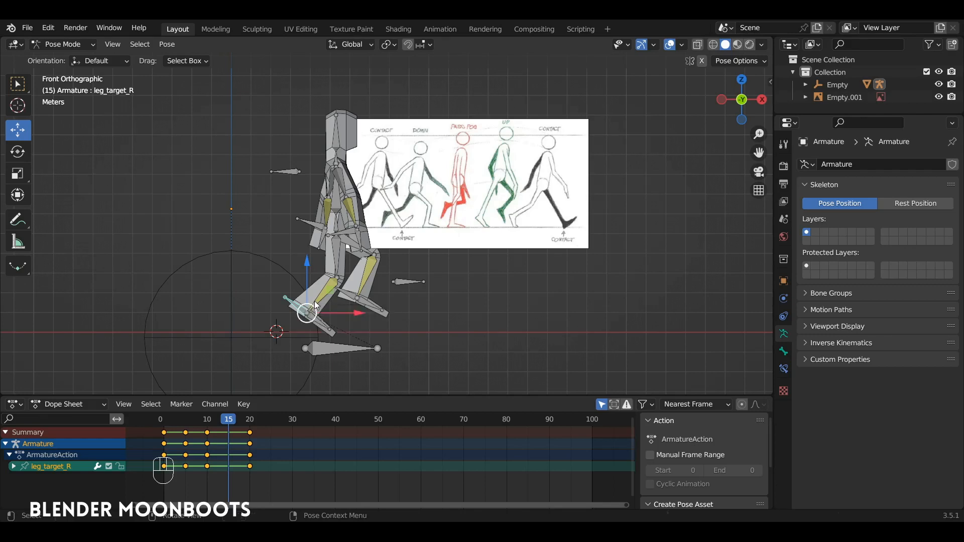
pyautogui.press('g')
pyautogui.click(314, 297)
# Raise the main body bone a further 0.56 m or so and shift it about 0.28 m backward to extend the legs
pyautogui.click(341, 225)
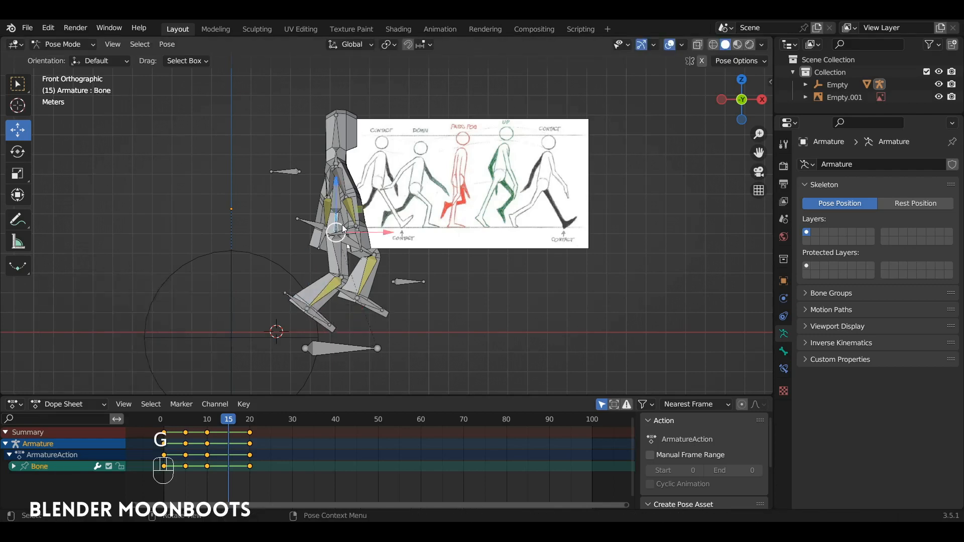
pyautogui.press('g')
pyautogui.press('g')
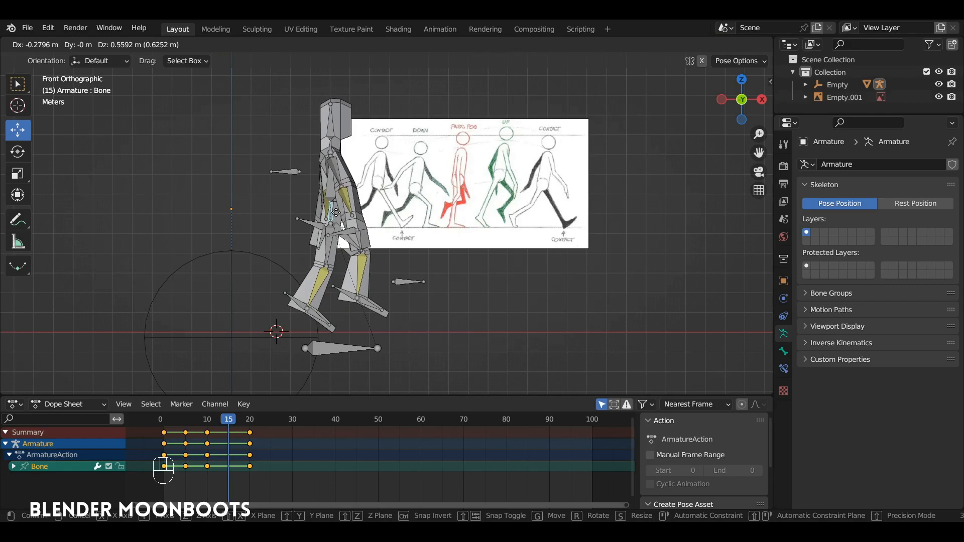
pyautogui.click(336, 212)
# Rotate the left leg target about 22.1° and move it about -0.79 m in X and 0.28 m in Z
pyautogui.click(343, 294)
pyautogui.press('r')
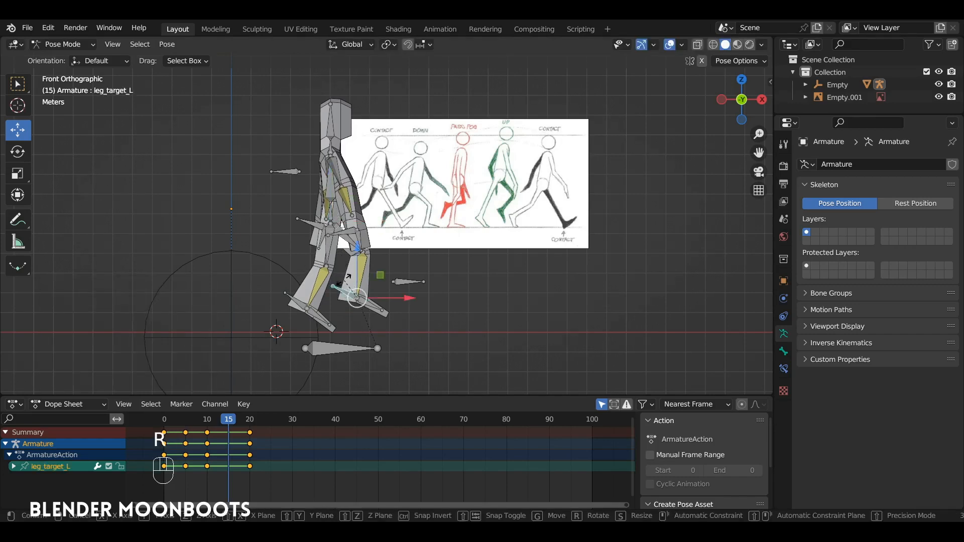
pyautogui.click(358, 284)
pyautogui.press('g')
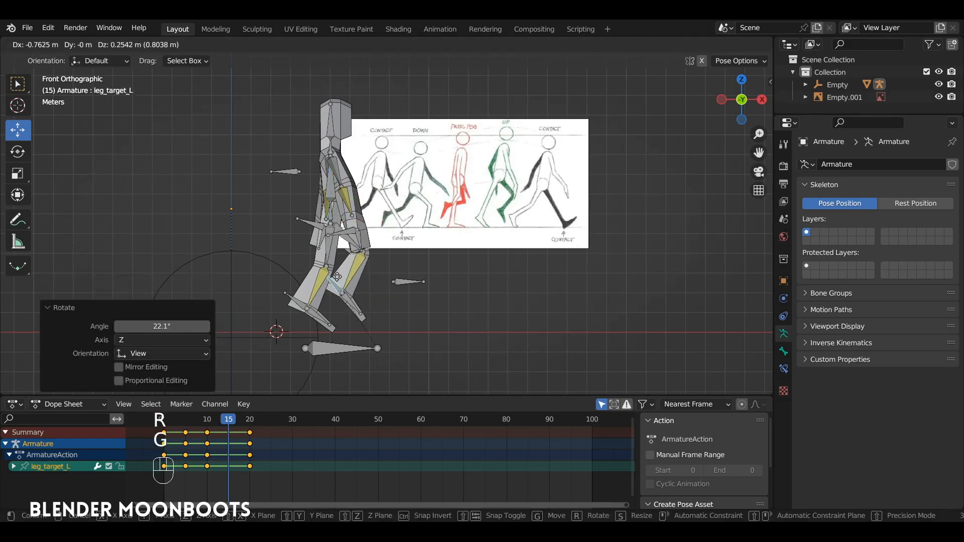
pyautogui.click(336, 275)
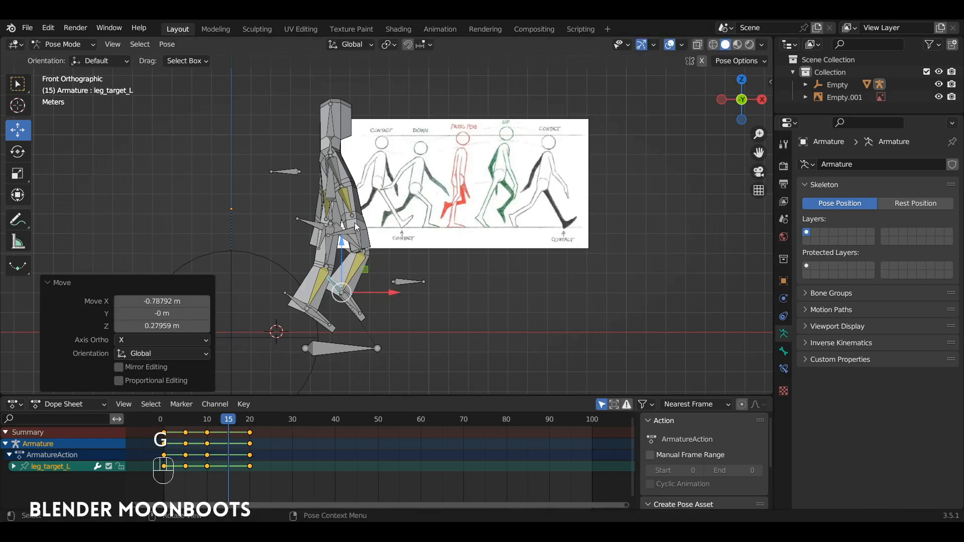
# Move the right arm target about 0.36 m in X and 0.15 m in Z, and rotate it to straighten the hand
pyautogui.click(357, 231)
pyautogui.press('KP_1')
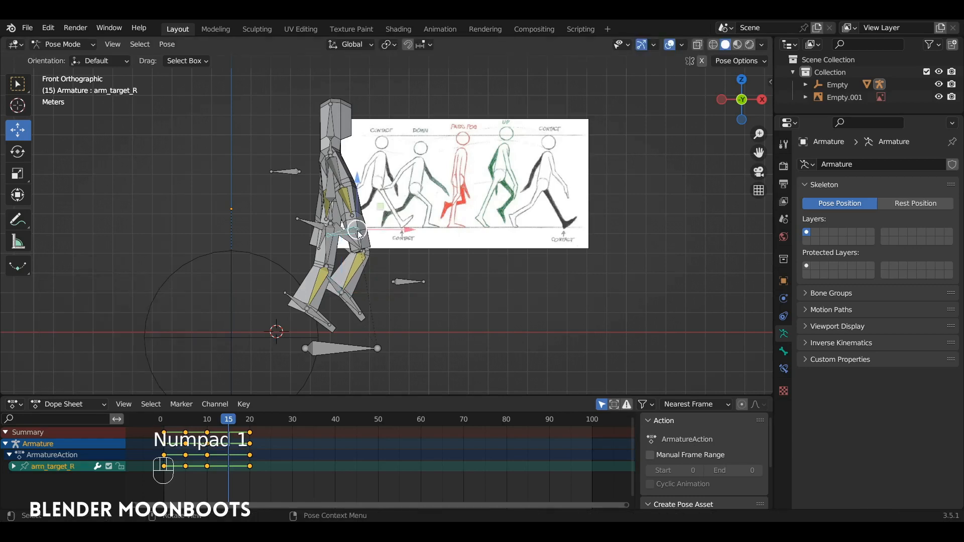
pyautogui.press('g')
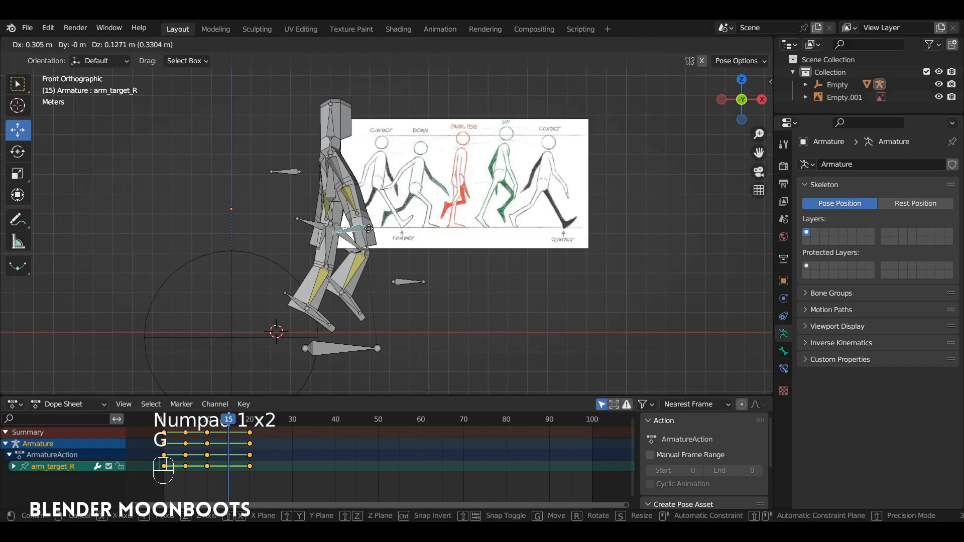
pyautogui.click(378, 237)
pyautogui.press('r')
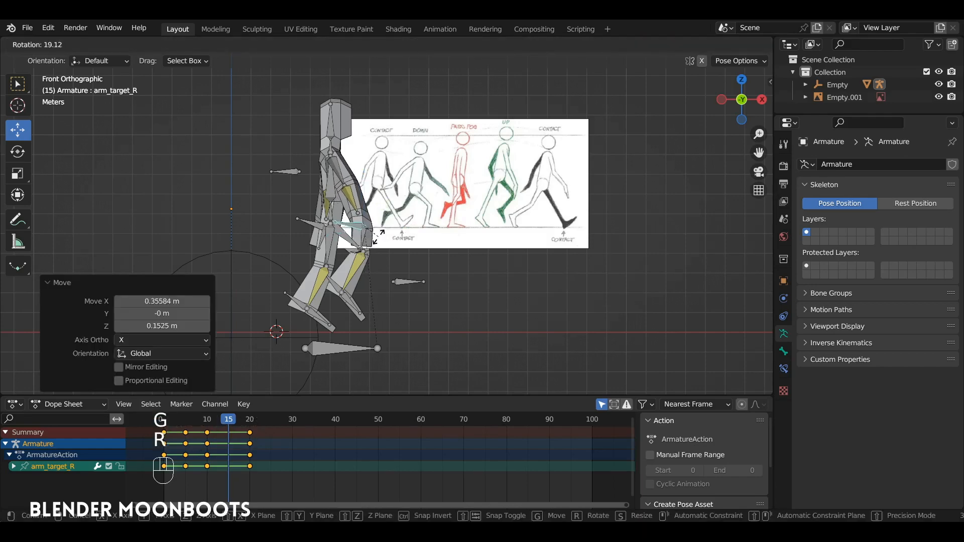
pyautogui.click(375, 234)
# Raise the left arm target about 0.58 m in Z and rotate it about -23.4° in front view
pyautogui.moveTo(332, 221)
pyautogui.mouseDown(button='middle')
pyautogui.moveTo(351, 228)
pyautogui.moveTo(309, 207)
pyautogui.moveTo(306, 214)
pyautogui.moveTo(321, 216)
pyautogui.mouseUp(button='middle')
pyautogui.click(293, 213)
pyautogui.press('KP_1')
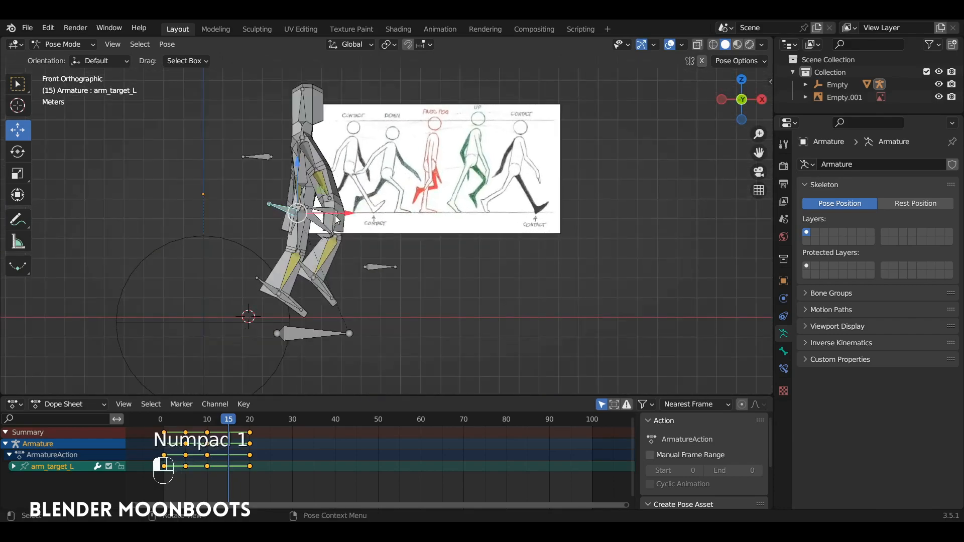
pyautogui.press('g')
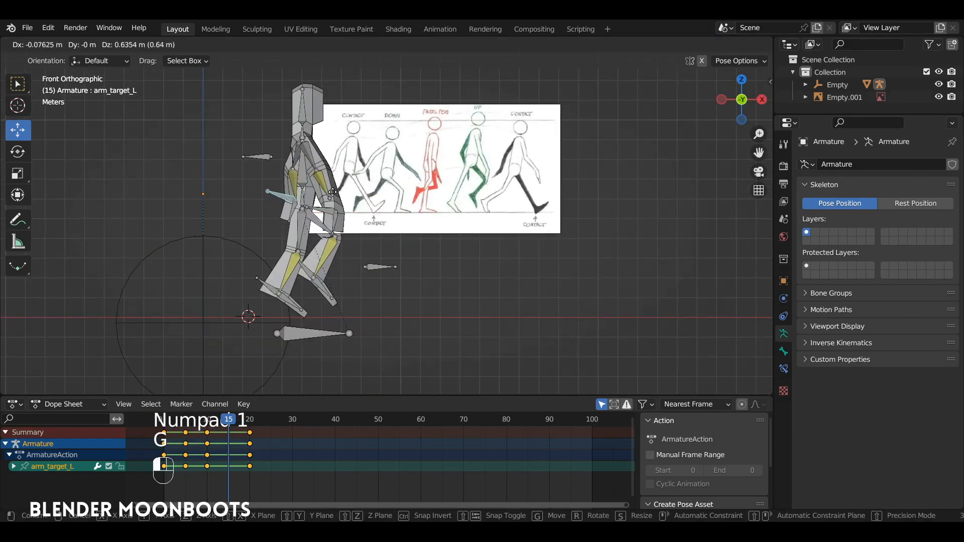
pyautogui.click(333, 193)
pyautogui.press('r')
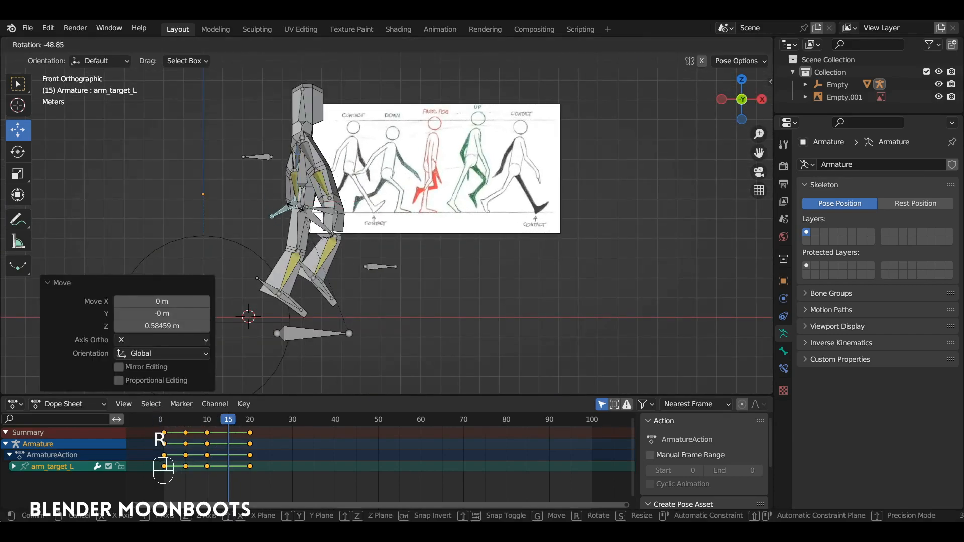
pyautogui.click(292, 206)
# Shift the left arm's pole target about -0.17 m along Y and return to front view
pyautogui.keyDown('alt'); pyautogui.moveTo(292, 206); pyautogui.dragTo(363, 236); pyautogui.keyUp('alt')
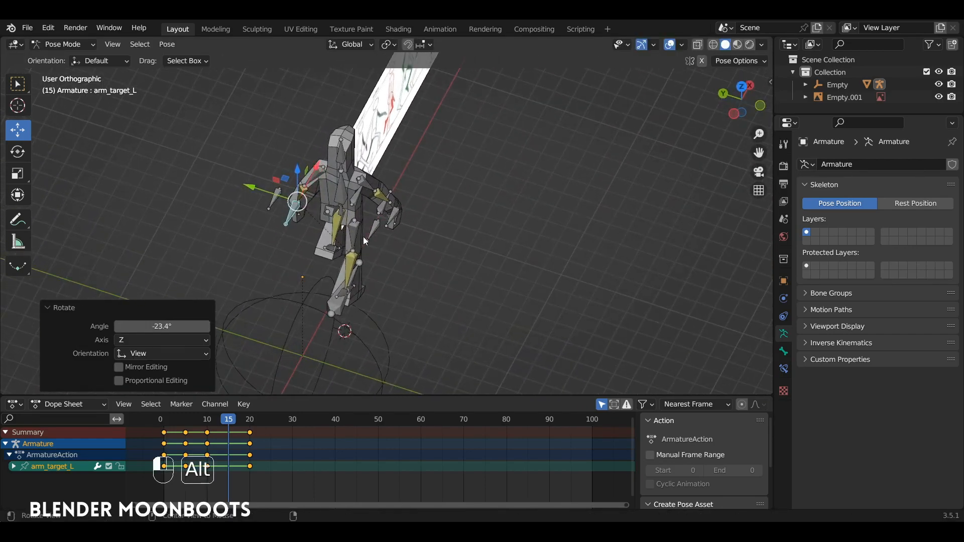
pyautogui.click(289, 207)
pyautogui.keyDown('alt'); pyautogui.moveTo(289, 207); pyautogui.dragTo(333, 197); pyautogui.keyUp('alt')
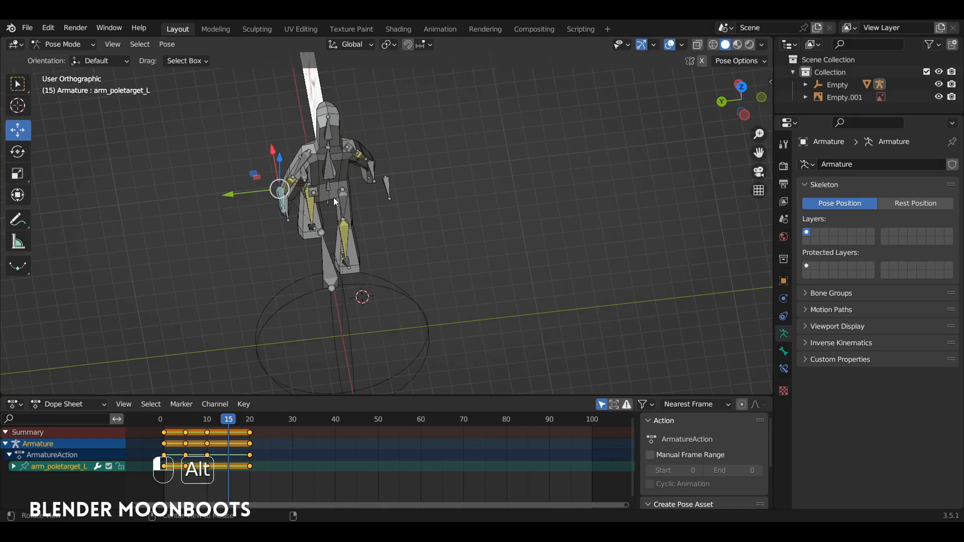
pyautogui.press('g')
pyautogui.press('y')
pyautogui.click(242, 196)
pyautogui.keyDown('alt'); pyautogui.moveTo(243, 195); pyautogui.dragTo(321, 189); pyautogui.keyUp('alt')
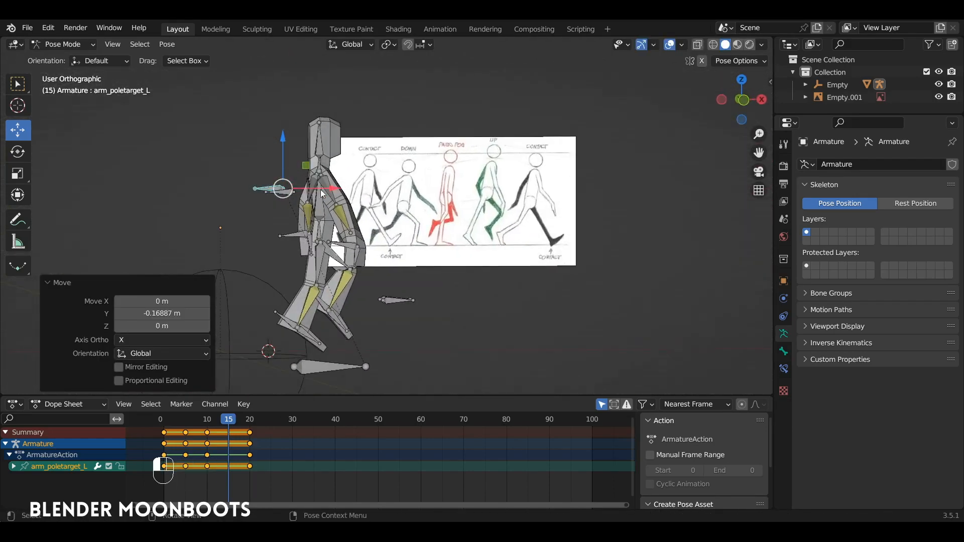
pyautogui.press('KP_1')
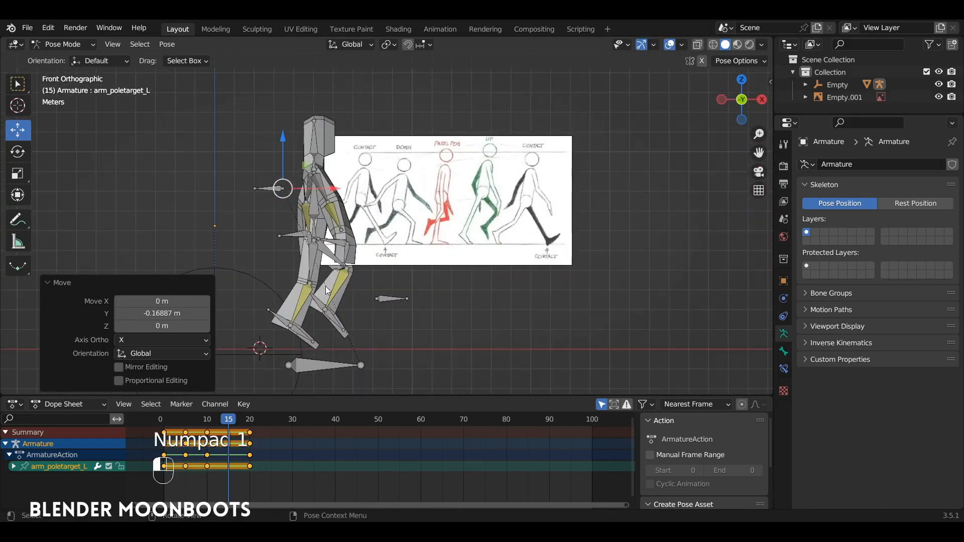
# Keyframe location, rotation and scale of all bones at frame 15, and play the animation through to check it
pyautogui.press('a')
pyautogui.press('i')
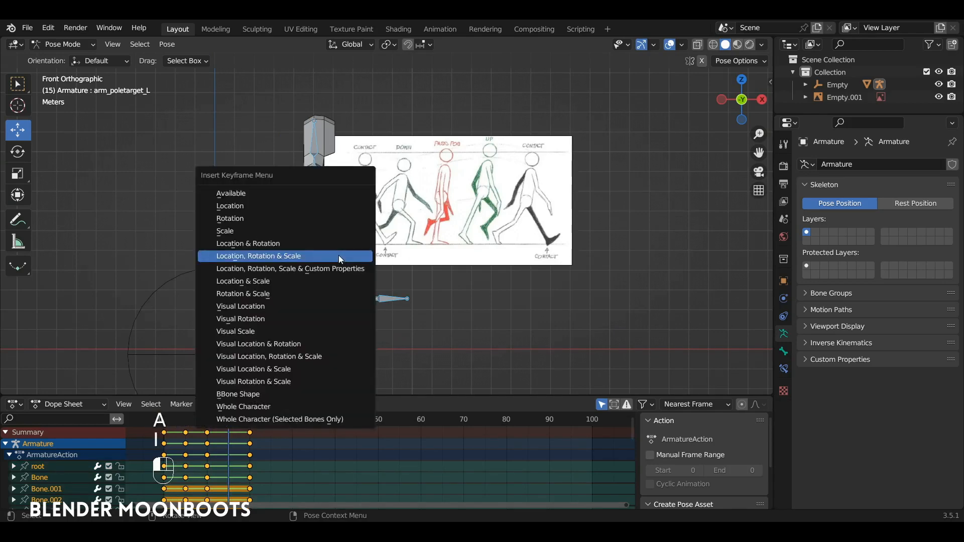
pyautogui.click(338, 255)
pyautogui.click(184, 421)
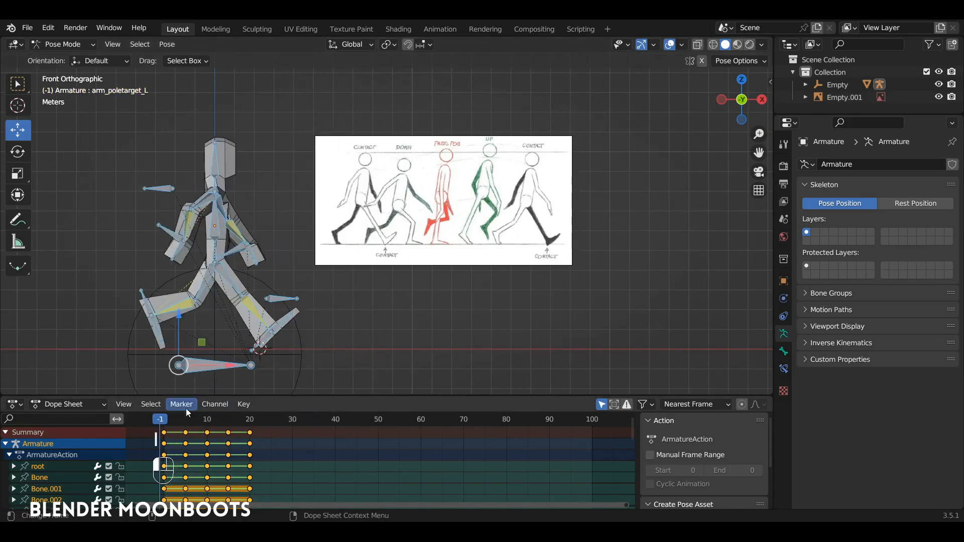
pyautogui.press('space')
pyautogui.press('space')
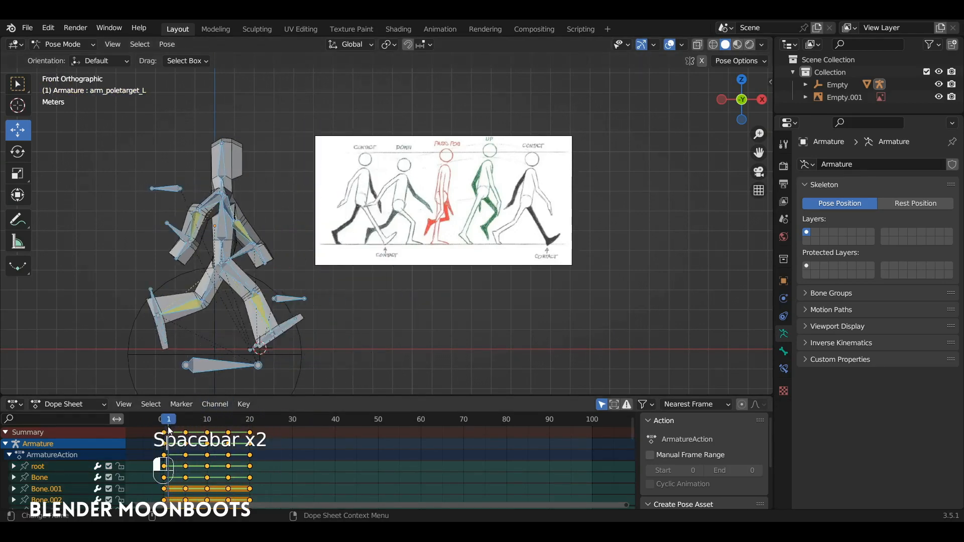
pyautogui.press('space')
pyautogui.press('space')
pyautogui.click(250, 420)
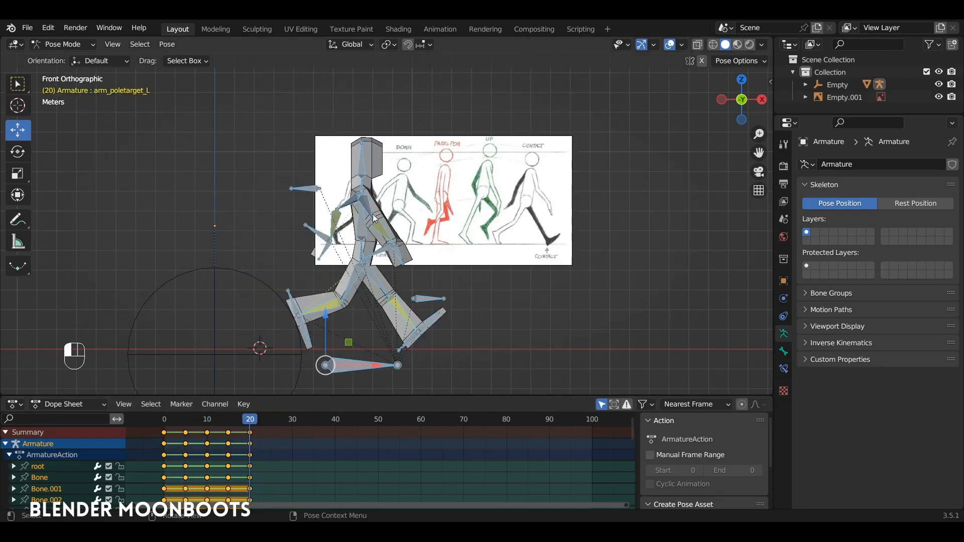
# In Object Mode, move the walk cycle reference image about -20.59 m along X, and return the armature to Pose Mode
pyautogui.hotkey('ctrl', 'Tab')
pyautogui.click(459, 196)
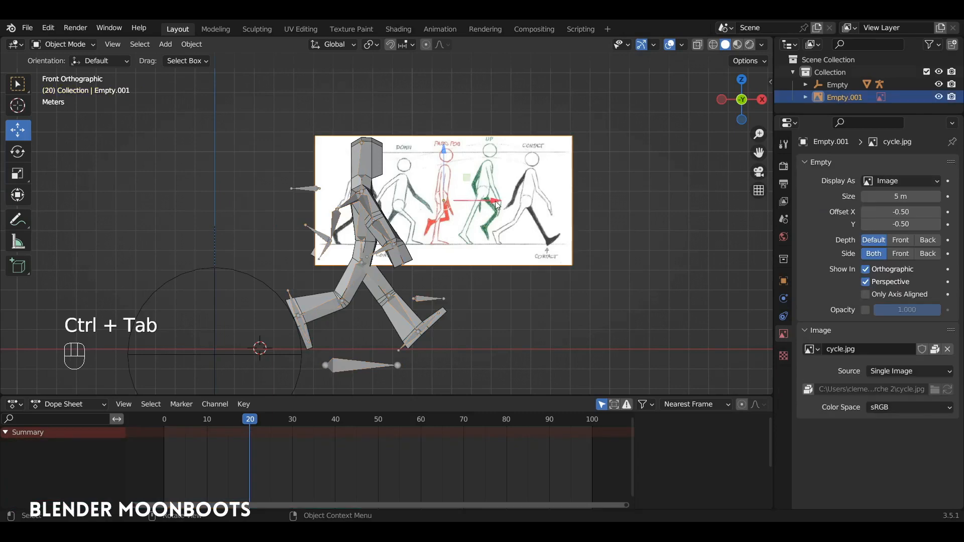
pyautogui.moveTo(495, 201); pyautogui.dragTo(86, 215)
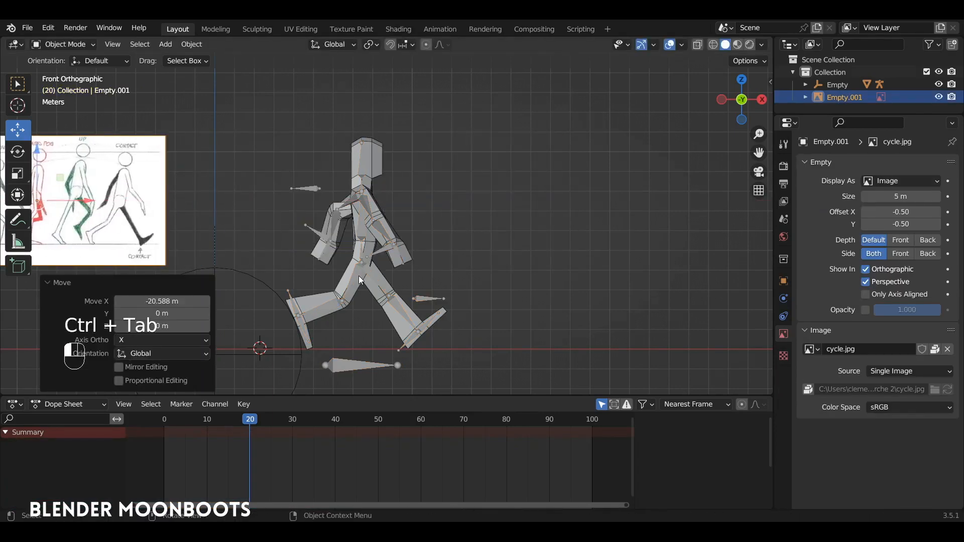
pyautogui.click(360, 280)
pyautogui.hotkey('ctrl', 'Tab')
# At frame 40, double the root bone's Y location to 14.865 m and keyframe its location, rotation and scale
pyautogui.click(344, 368)
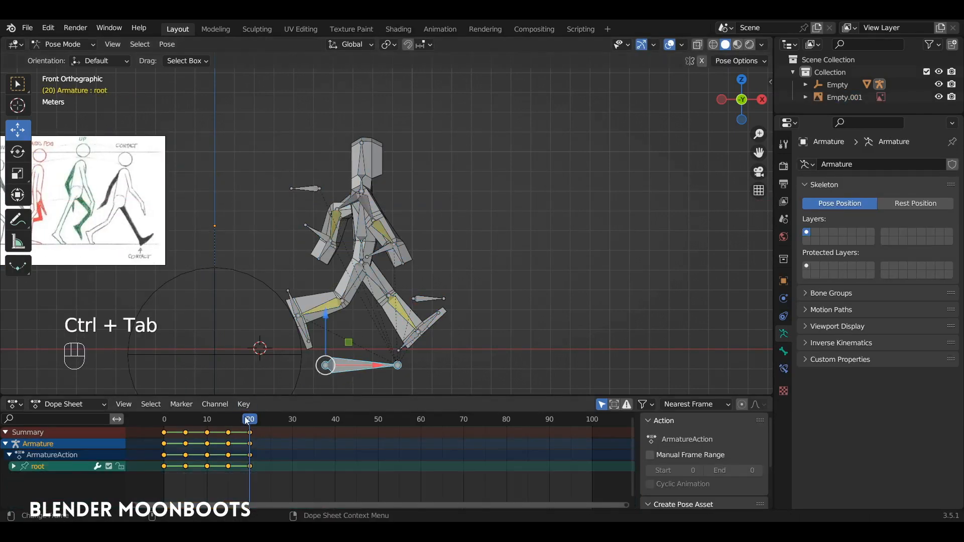
pyautogui.moveTo(246, 420); pyautogui.dragTo(336, 423)
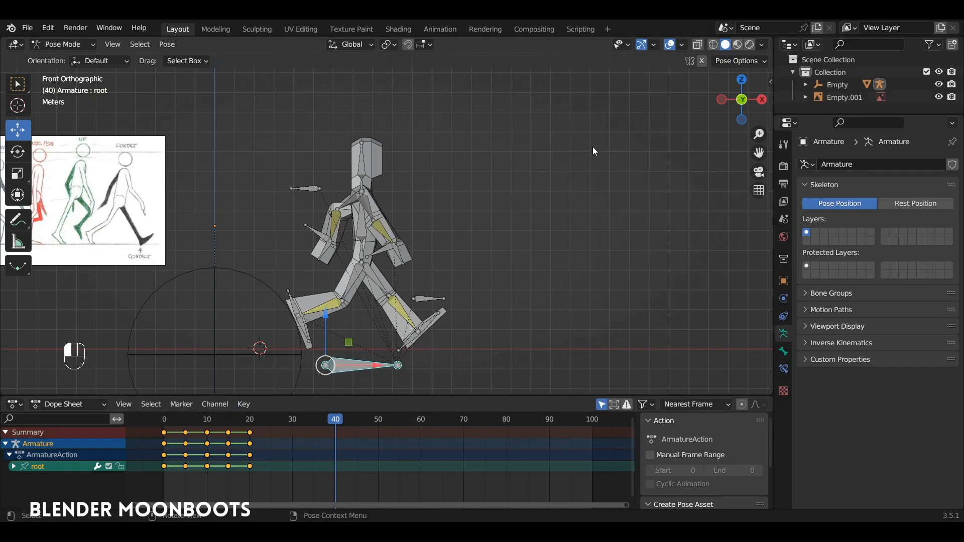
pyautogui.press('n')
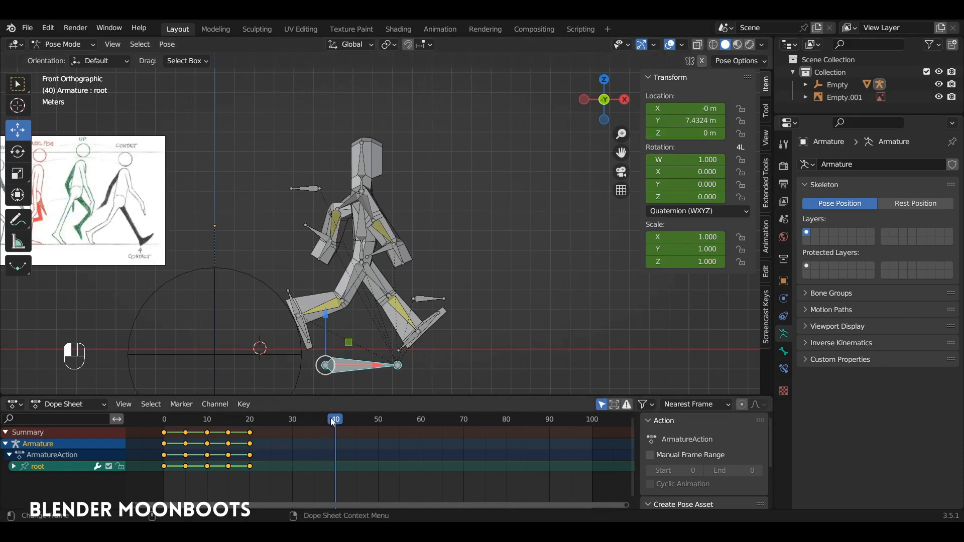
pyautogui.click(677, 120)
pyautogui.click(706, 122)
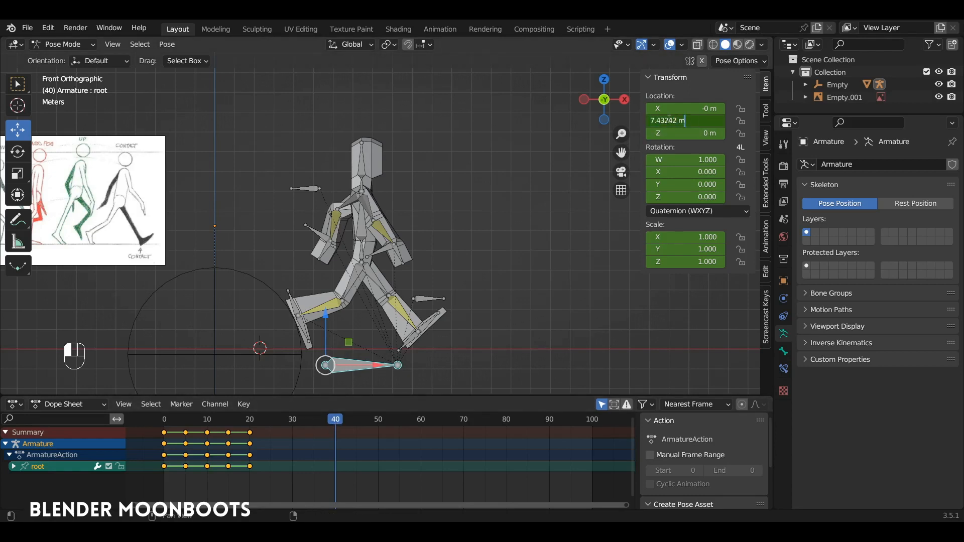
pyautogui.write('*2')
pyautogui.press('Return')
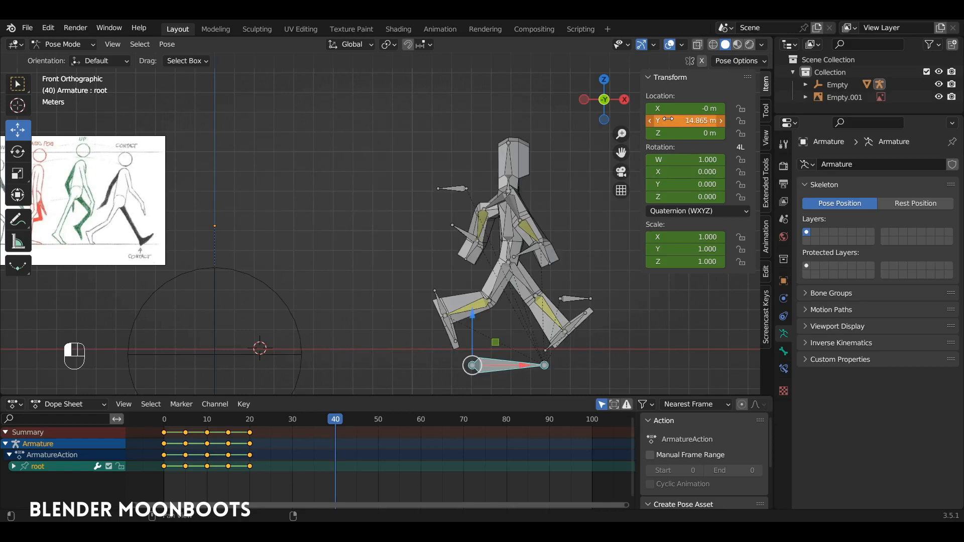
pyautogui.press('i')
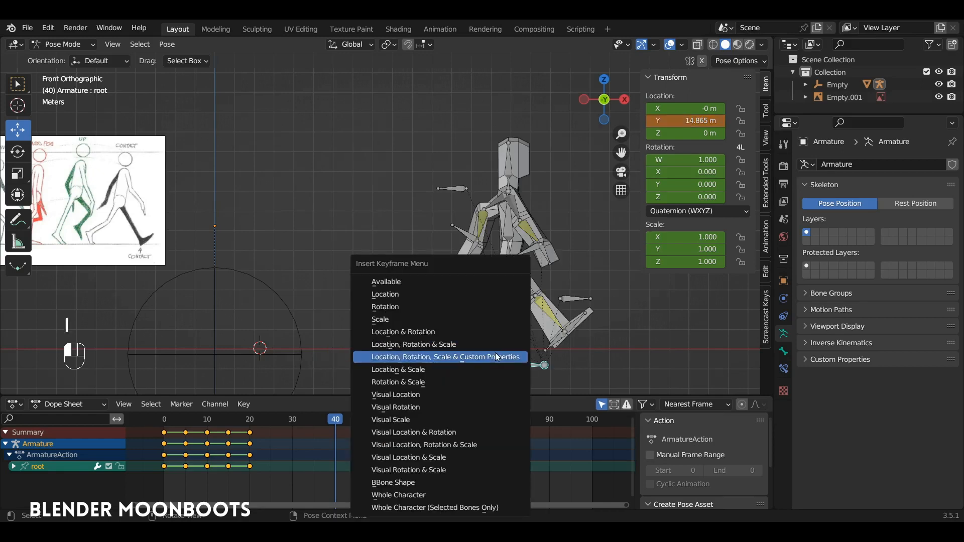
pyautogui.click(487, 343)
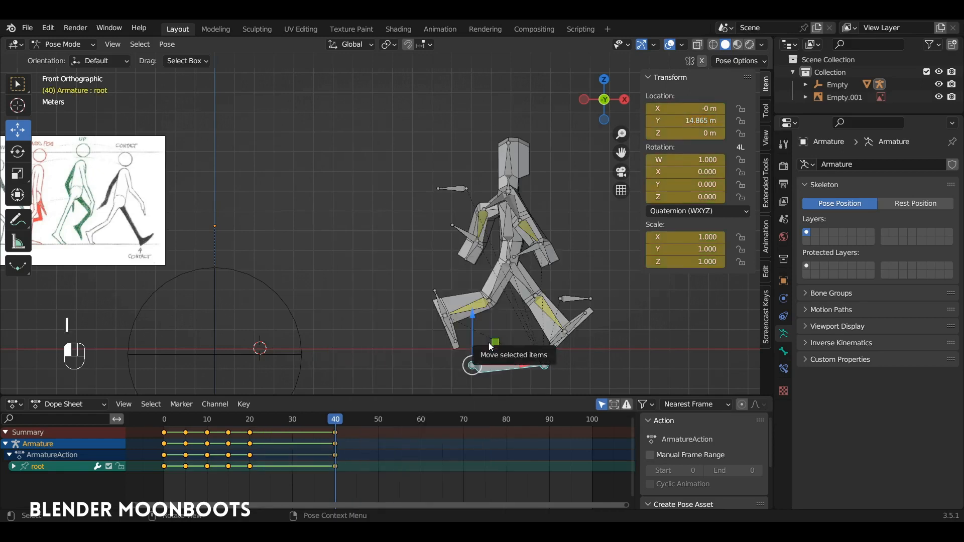
# Delete the root bone's intermediate keyframes between frames 0 and 40
pyautogui.moveTo(325, 414); pyautogui.dragTo(165, 450)
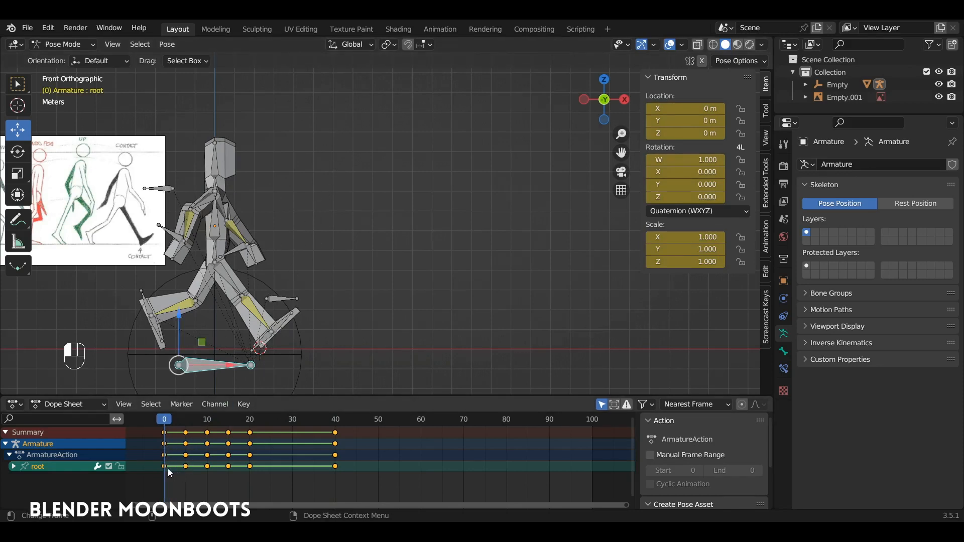
pyautogui.click(185, 467)
pyautogui.keyDown('shift'); pyautogui.click(207, 466); pyautogui.keyUp('shift')
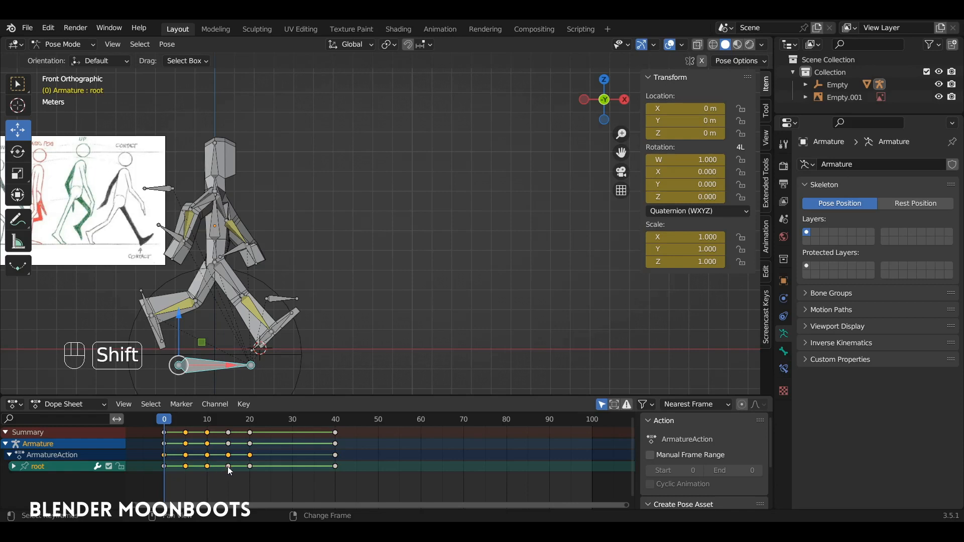
pyautogui.keyDown('shift'); pyautogui.click(250, 467); pyautogui.keyUp('shift')
pyautogui.press('x')
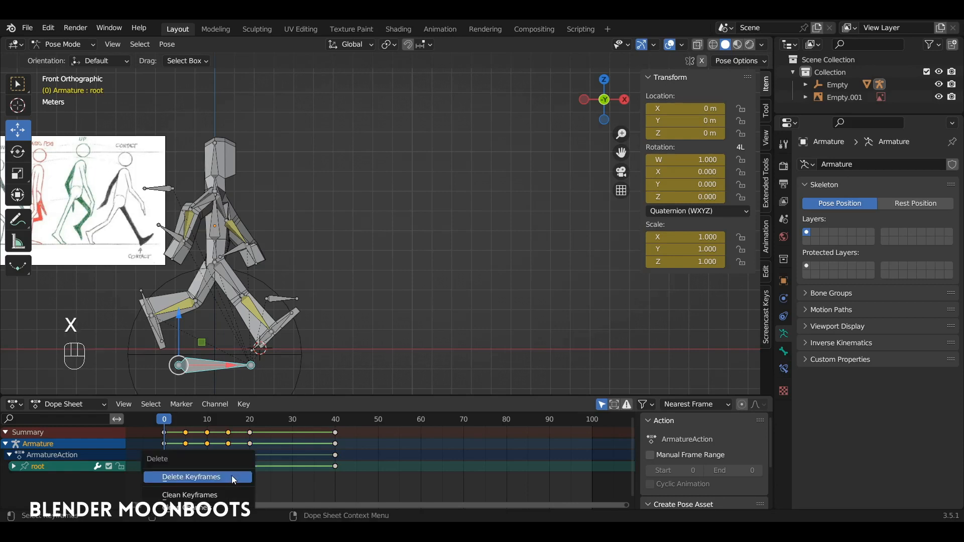
pyautogui.click(231, 475)
# Select all bones except the root and duplicate their frame 0 keyframes to frame 40
pyautogui.moveTo(172, 420)
pyautogui.mouseDown()
pyautogui.moveTo(192, 425)
pyautogui.moveTo(163, 429)
pyautogui.mouseUp()
pyautogui.moveTo(331, 118); pyautogui.dragTo(147, 344)
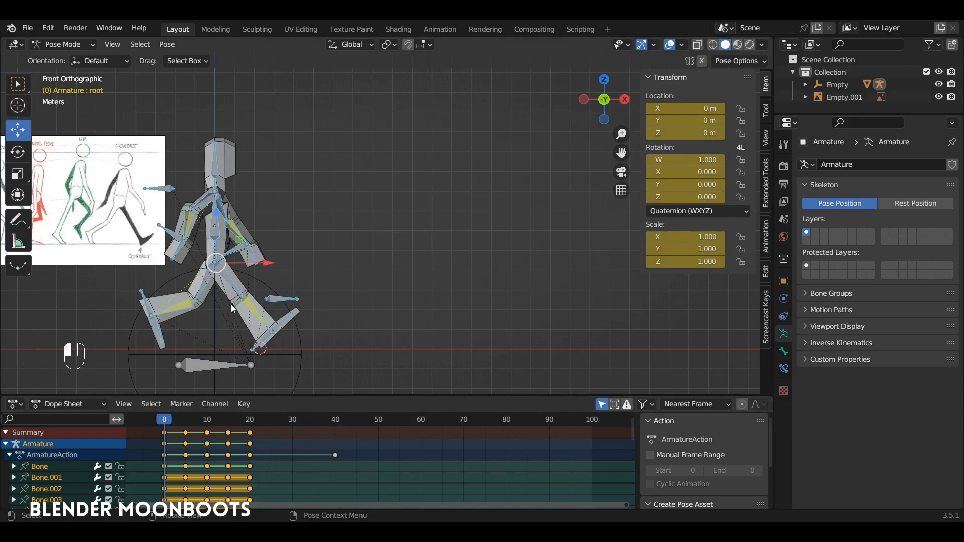
pyautogui.click(164, 431)
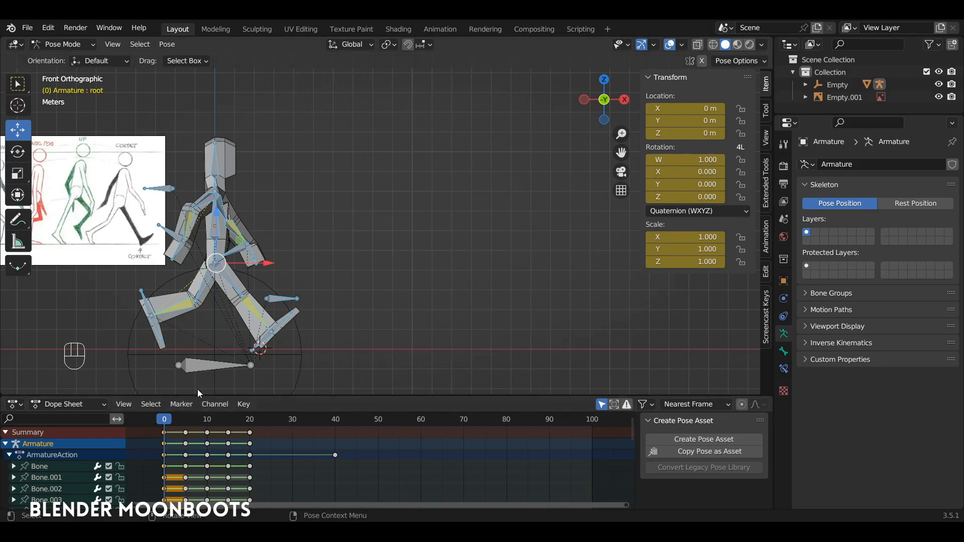
pyautogui.hotkey('shift', 'd')
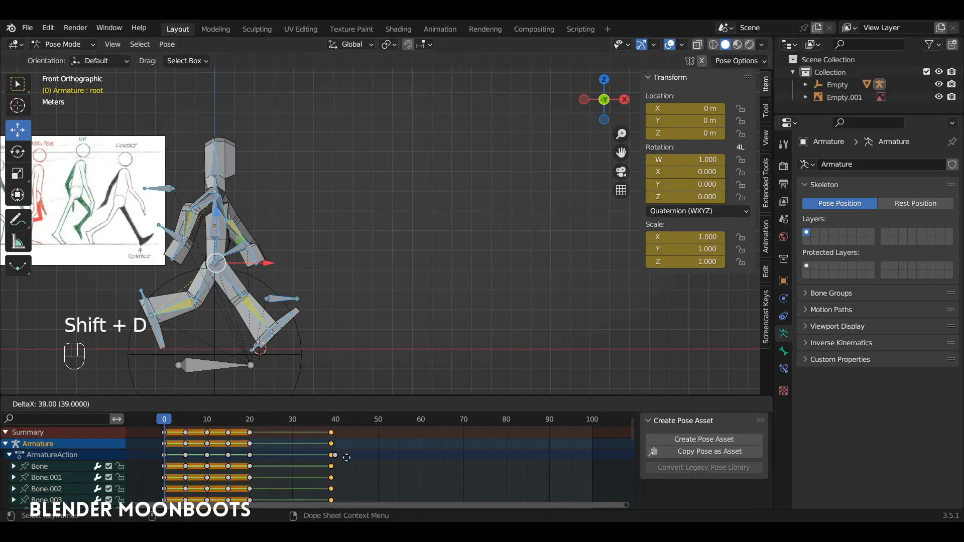
pyautogui.click(347, 458)
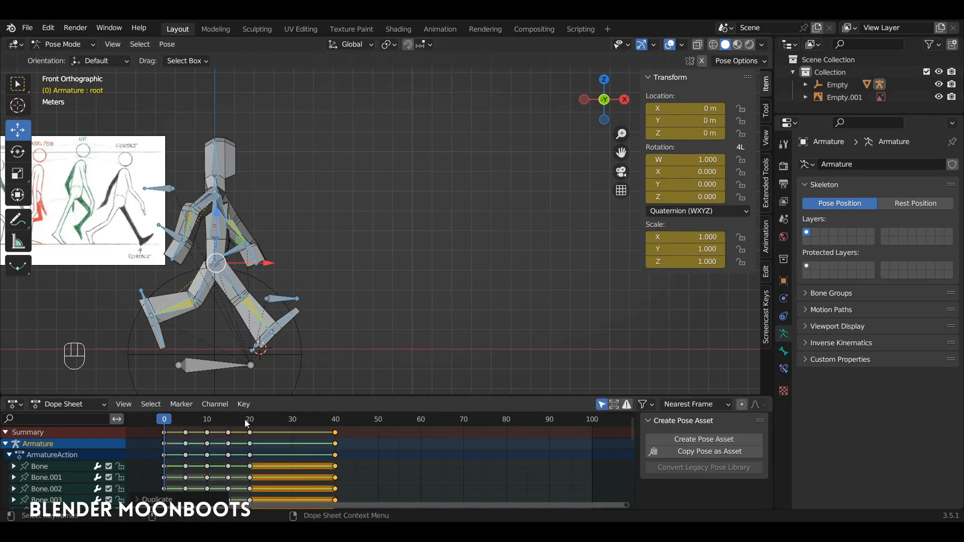
# Copy the frame 5 pose, paste it flipped on the X-axis at frame 25, and keyframe its location, rotation and scale
pyautogui.moveTo(245, 420); pyautogui.dragTo(186, 423)
pyautogui.click(185, 432)
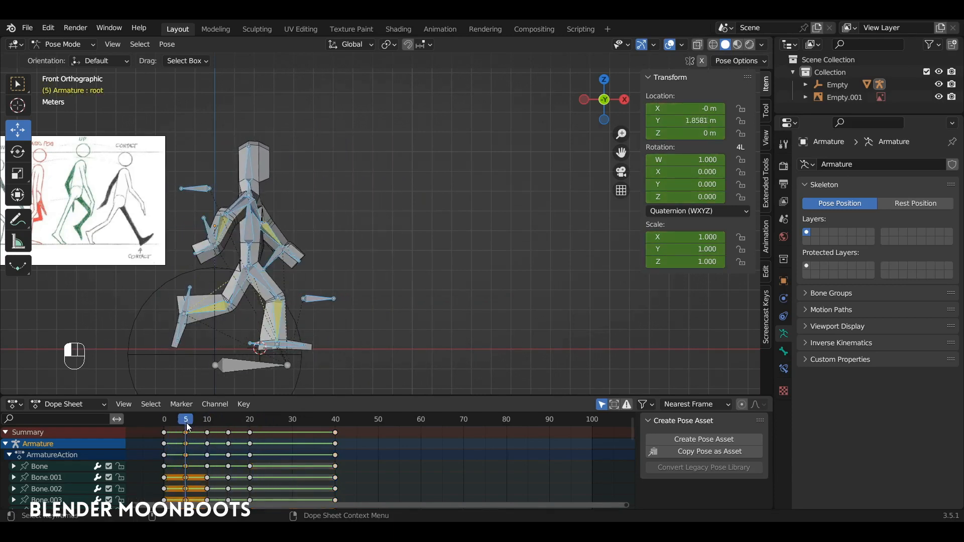
pyautogui.hotkey('ctrl', 'c')
pyautogui.click(328, 290)
pyautogui.click(260, 420)
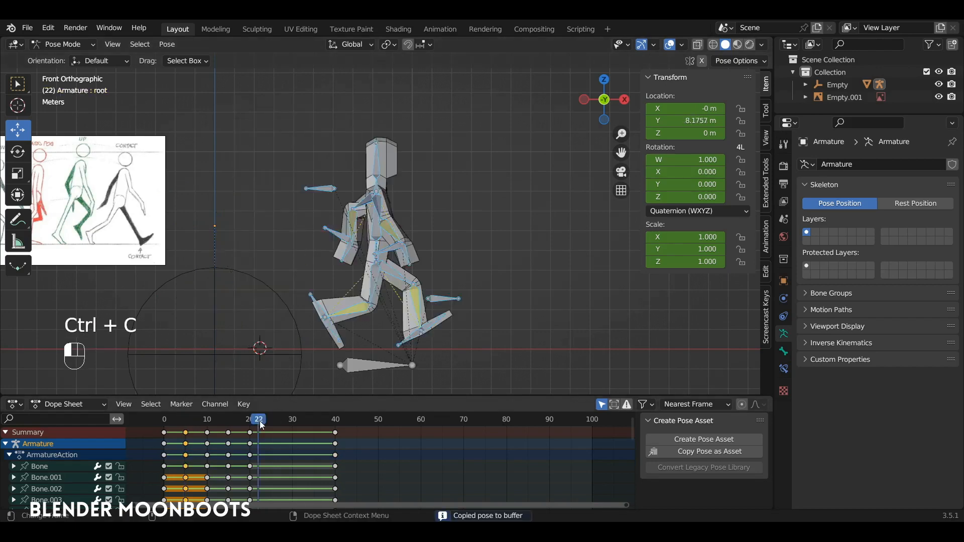
pyautogui.moveTo(260, 421); pyautogui.dragTo(270, 425)
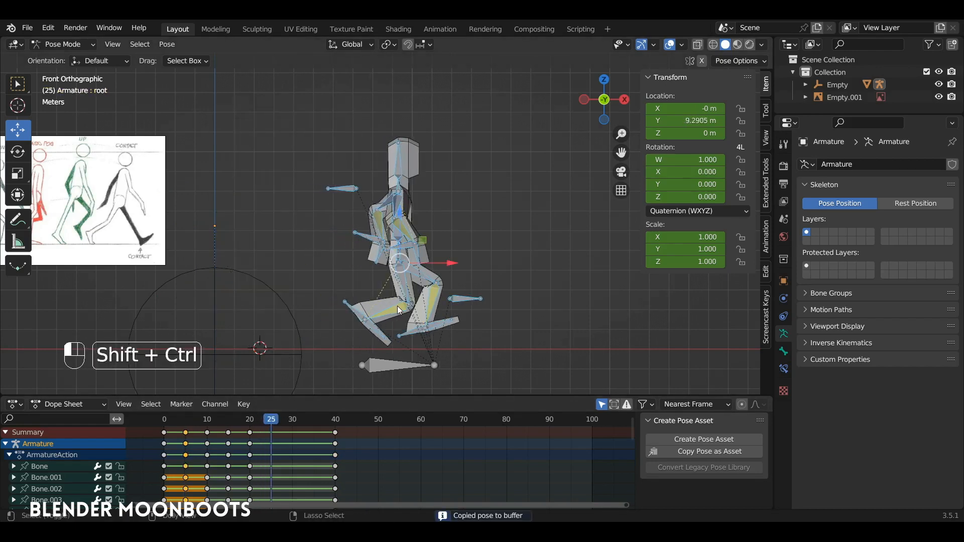
pyautogui.hotkey('ctrl', 'shift', 'v')
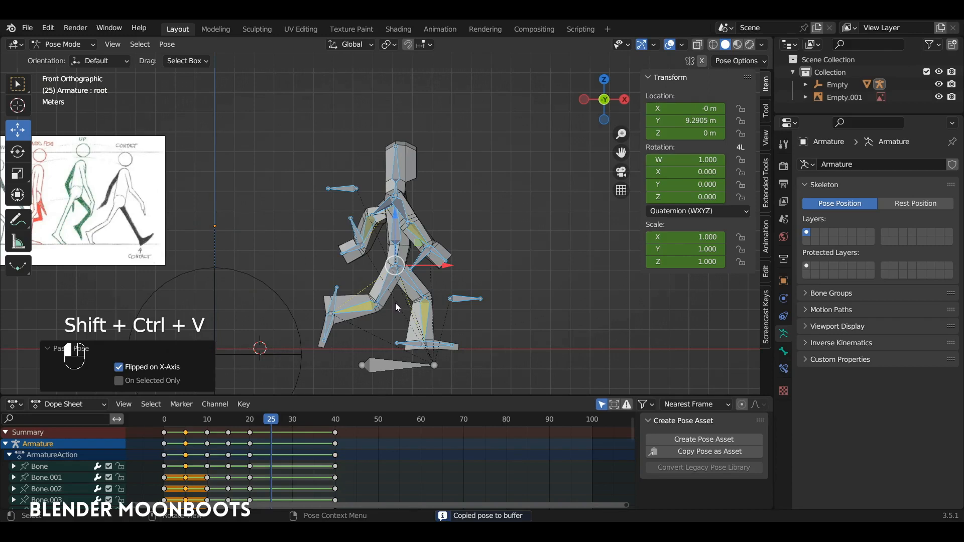
pyautogui.press('i')
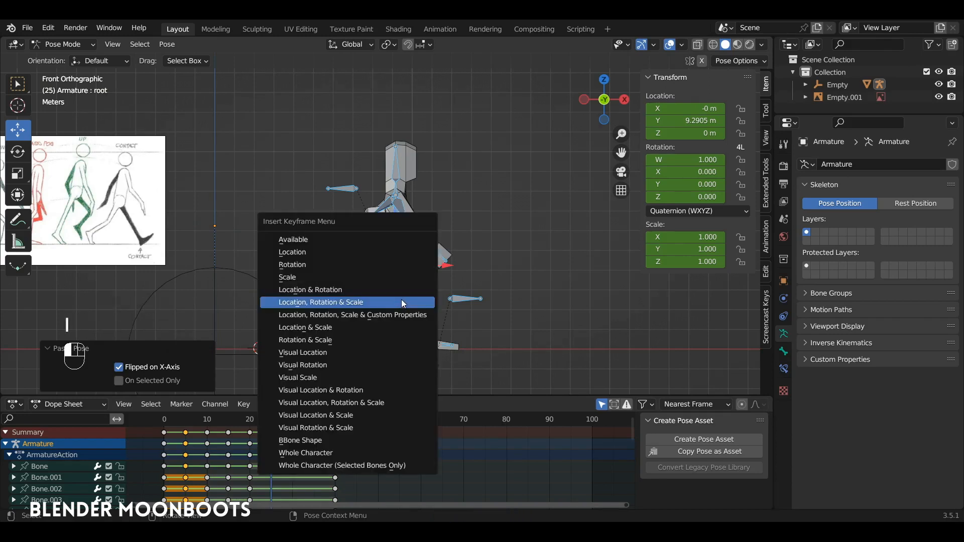
pyautogui.click(402, 302)
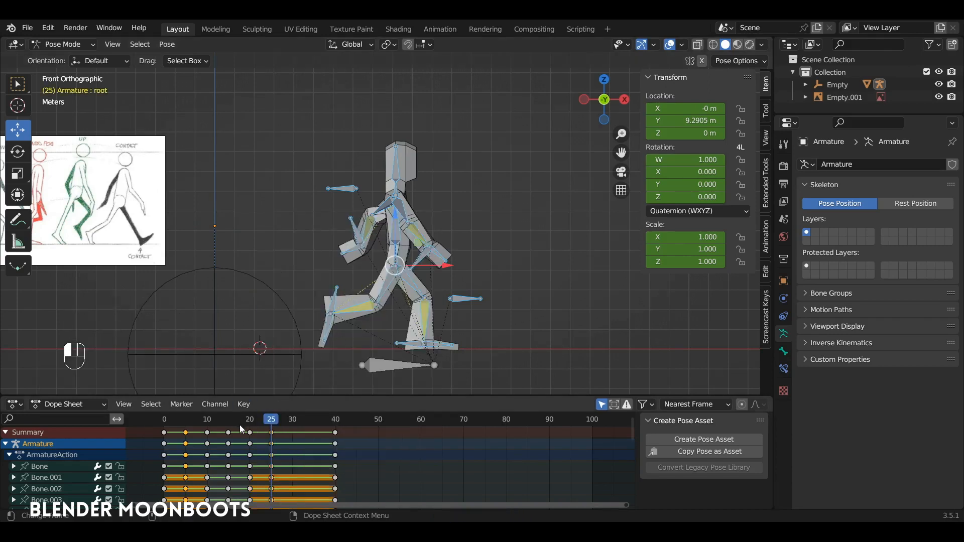
# Copy the frame 10 pose, paste it X-flipped at frame 30, and keyframe its location, rotation and scale
pyautogui.click(210, 425)
pyautogui.hotkey('ctrl', 'c')
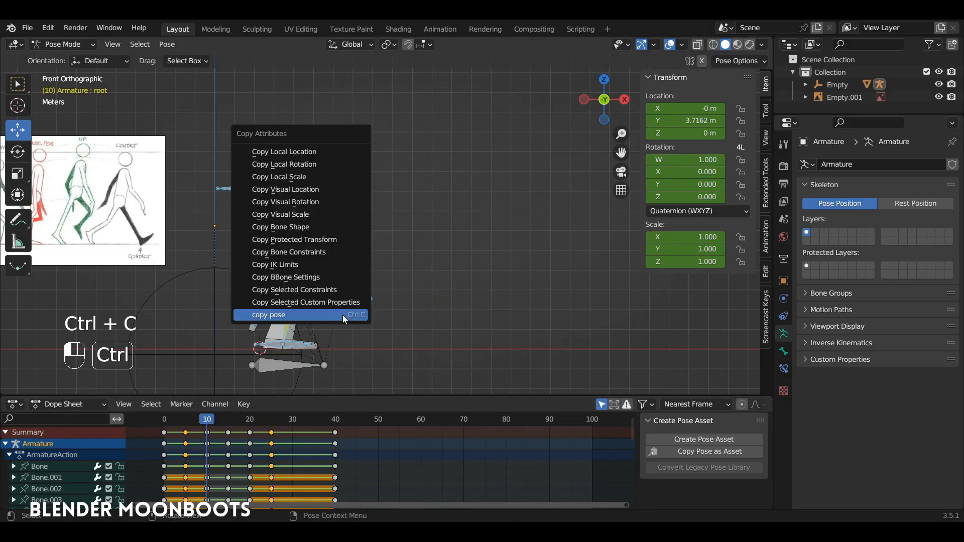
pyautogui.click(341, 314)
pyautogui.click(293, 422)
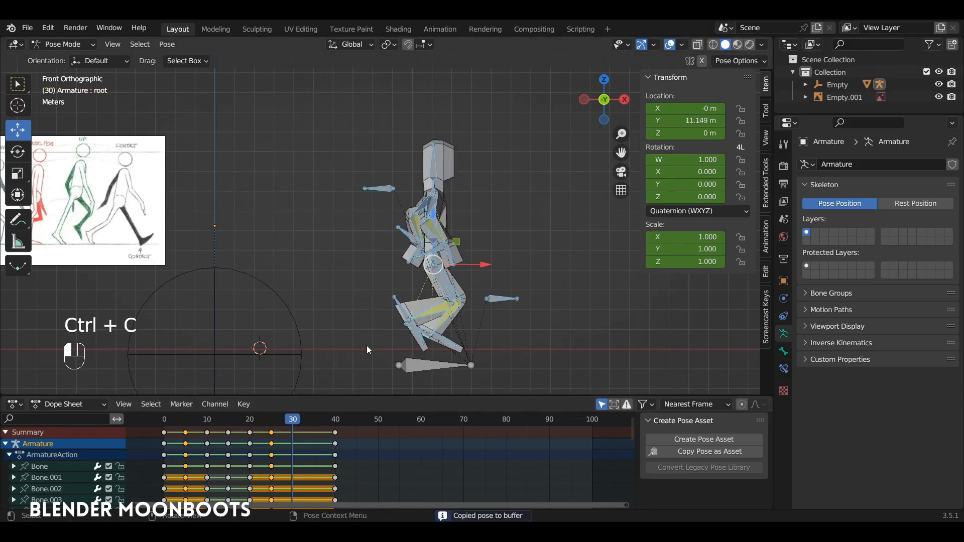
pyautogui.hotkey('ctrl', 'shift', 'v')
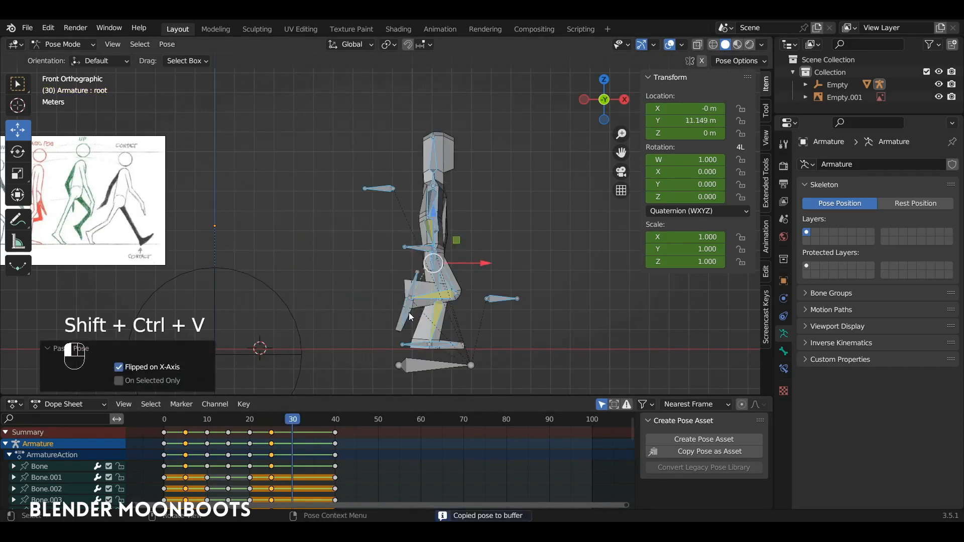
pyautogui.press('i')
pyautogui.click(410, 311)
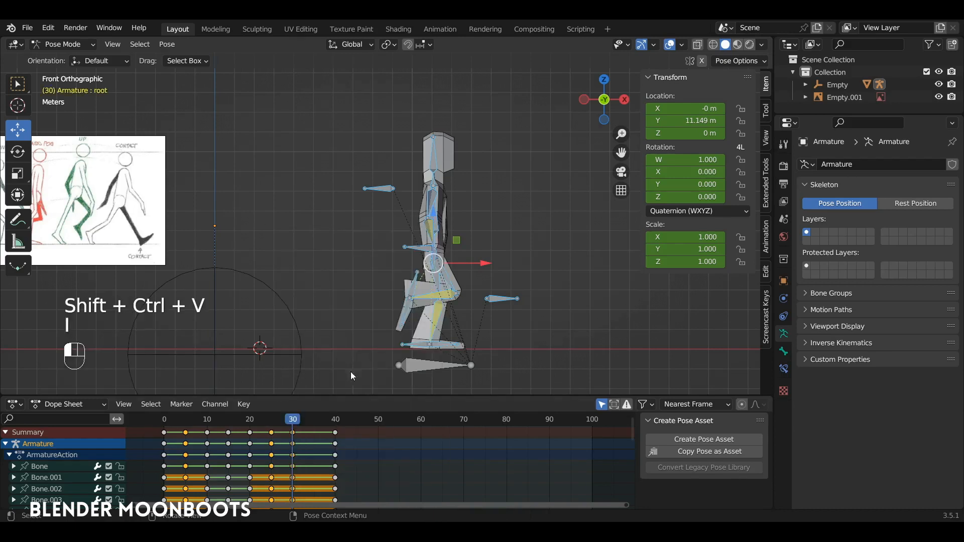
# Copy the frame 15 pose, paste it X-flipped at frame 35, and keyframe its location, rotation and scale
pyautogui.moveTo(234, 420)
pyautogui.mouseDown()
pyautogui.moveTo(316, 421)
pyautogui.moveTo(228, 420)
pyautogui.mouseUp()
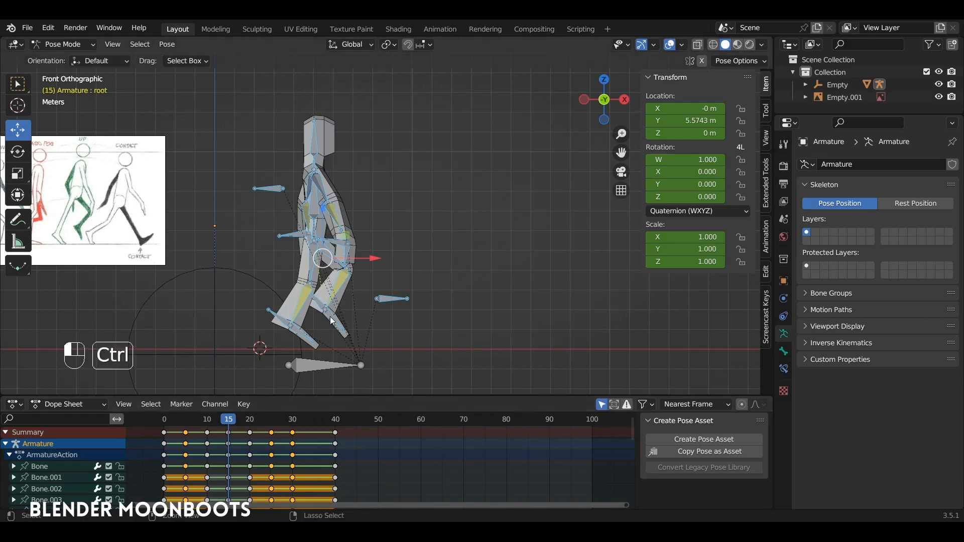
pyautogui.hotkey('ctrl', 'c')
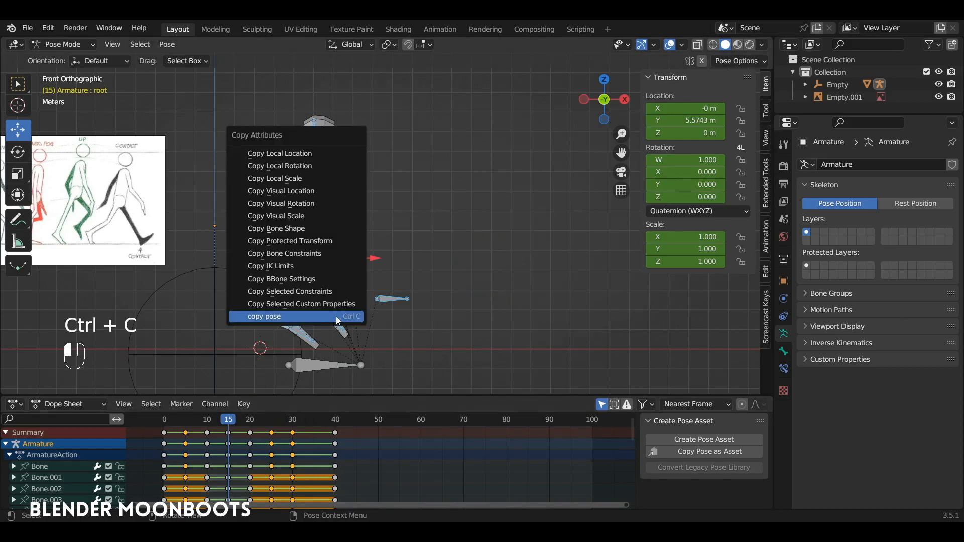
pyautogui.click(337, 317)
pyautogui.click(317, 417)
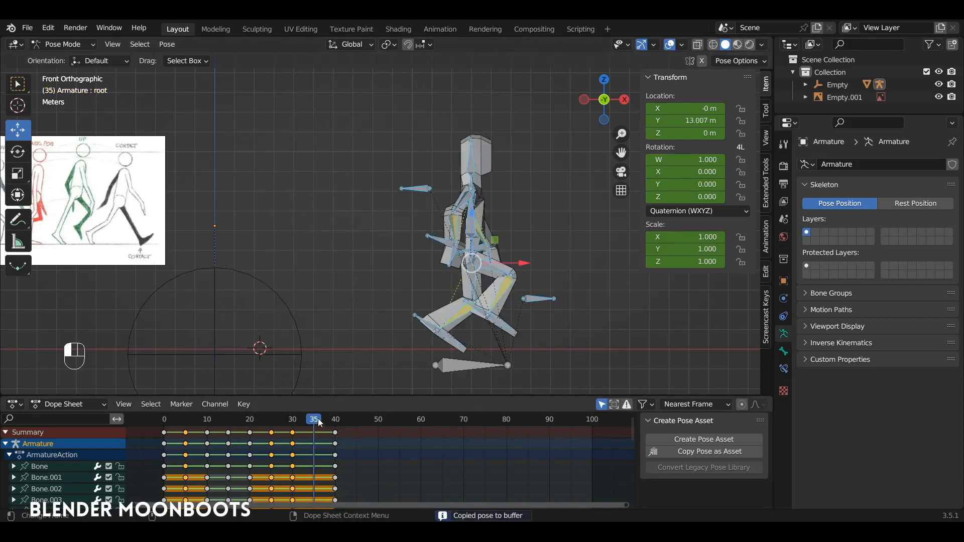
pyautogui.hotkey('shift', 'ctrl', 'v')
pyautogui.press('i')
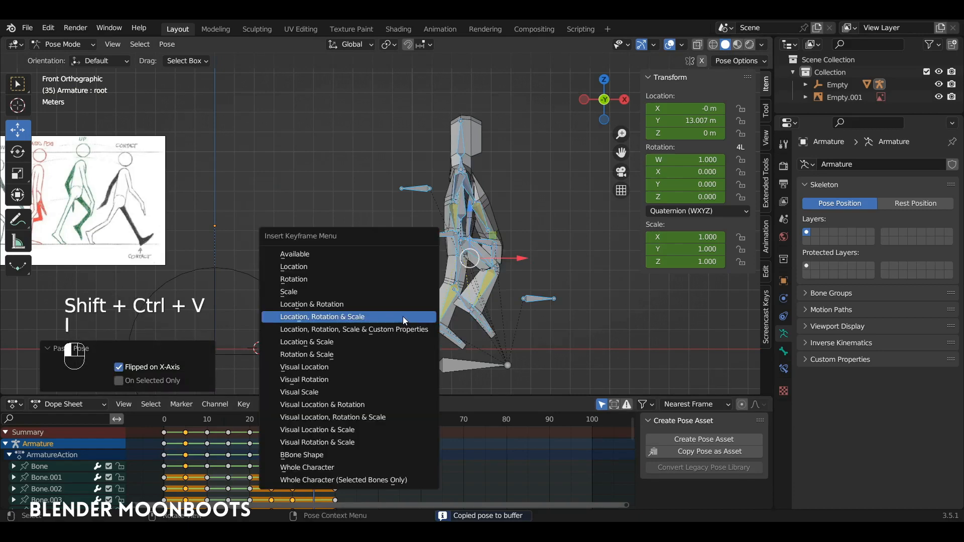
pyautogui.click(399, 316)
# Play the extended walk cycle from the start in an angled view and rewind the timeline
pyautogui.moveTo(218, 425); pyautogui.dragTo(169, 444)
pyautogui.keyDown('alt'); pyautogui.moveTo(354, 273); pyautogui.dragTo(350, 248); pyautogui.keyUp('alt')
pyautogui.press('space')
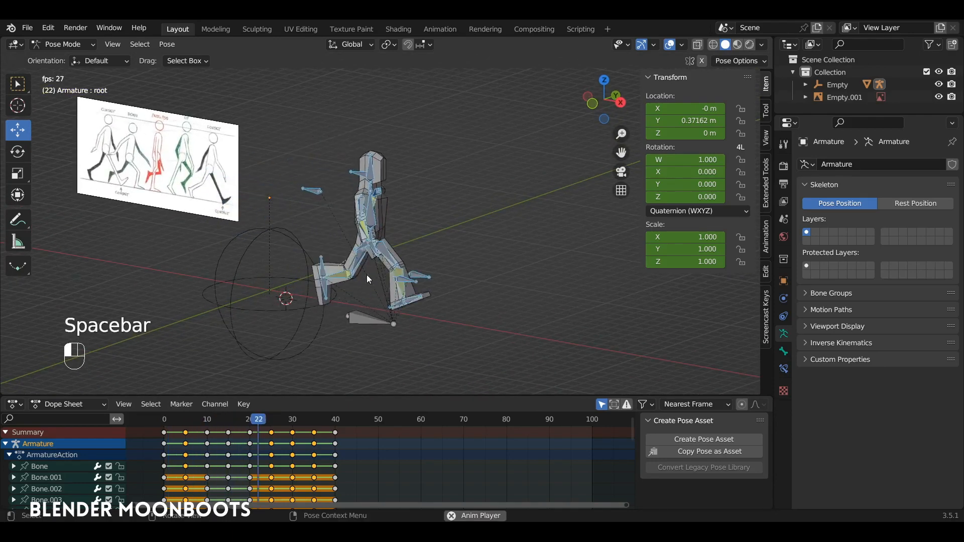
pyautogui.press('space')
pyautogui.moveTo(210, 417); pyautogui.dragTo(162, 420)
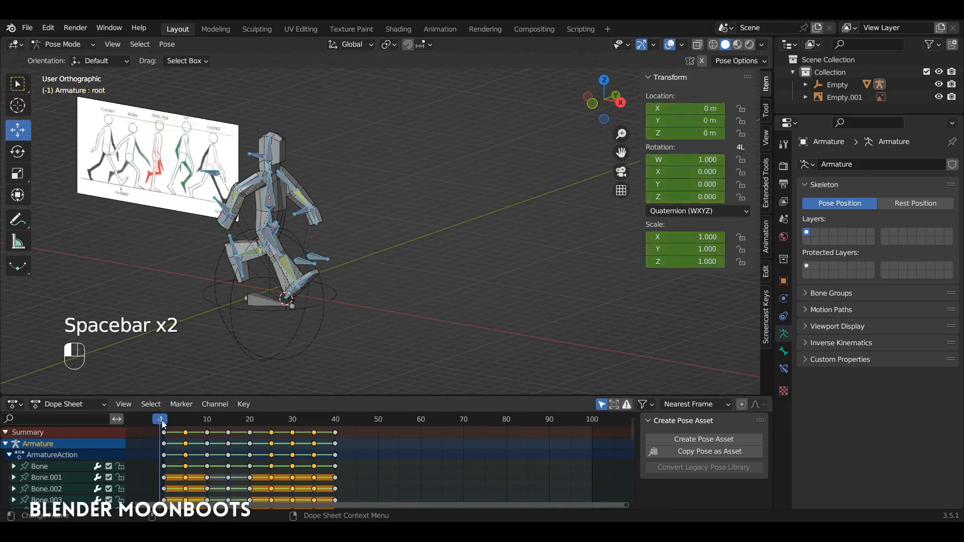
# Switch to Object Mode, hide the viewport overlays and replay the walk cycle to check the motion on the bare mesh
pyautogui.hotkey('ctrl', 'Tab')
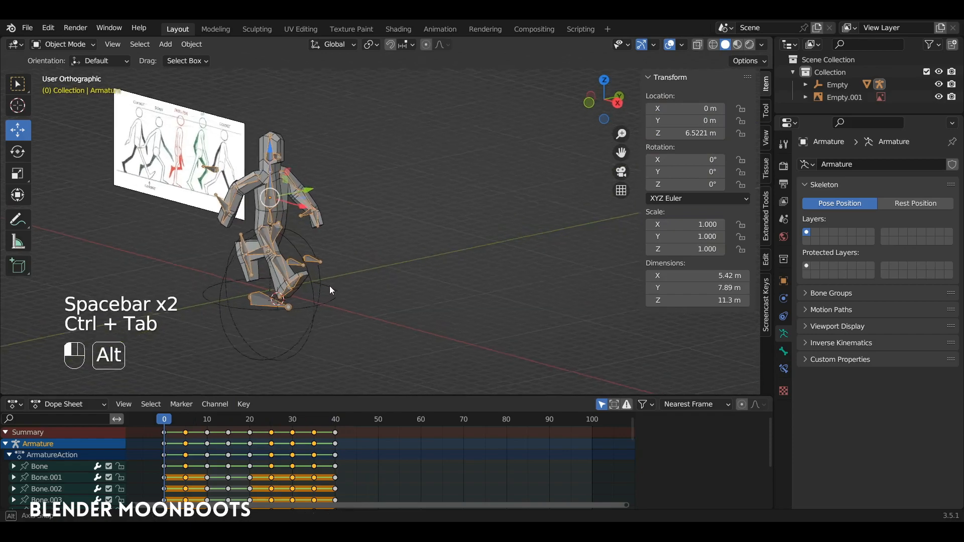
pyautogui.click(670, 45)
pyautogui.press('space')
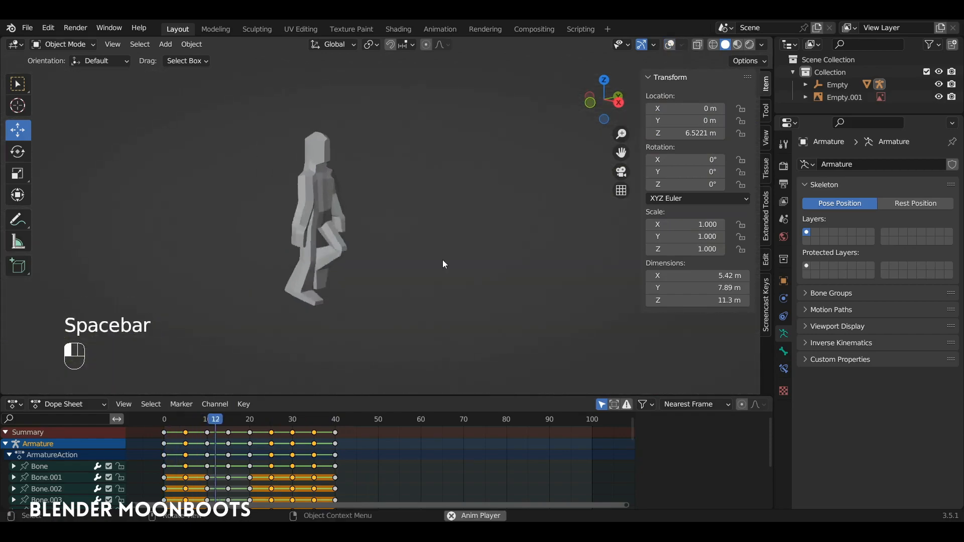
pyautogui.press('space')
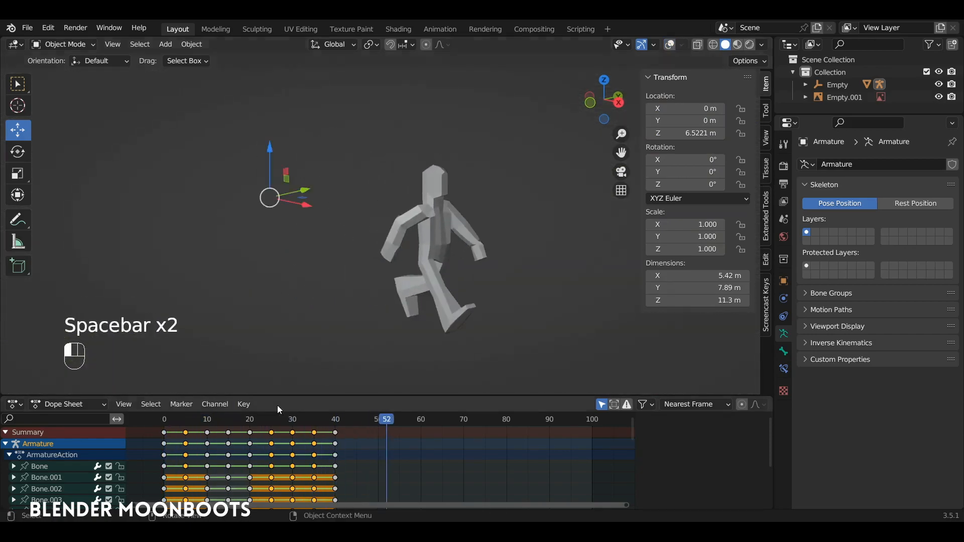
pyautogui.moveTo(201, 421); pyautogui.dragTo(164, 426)
pyautogui.press('space')
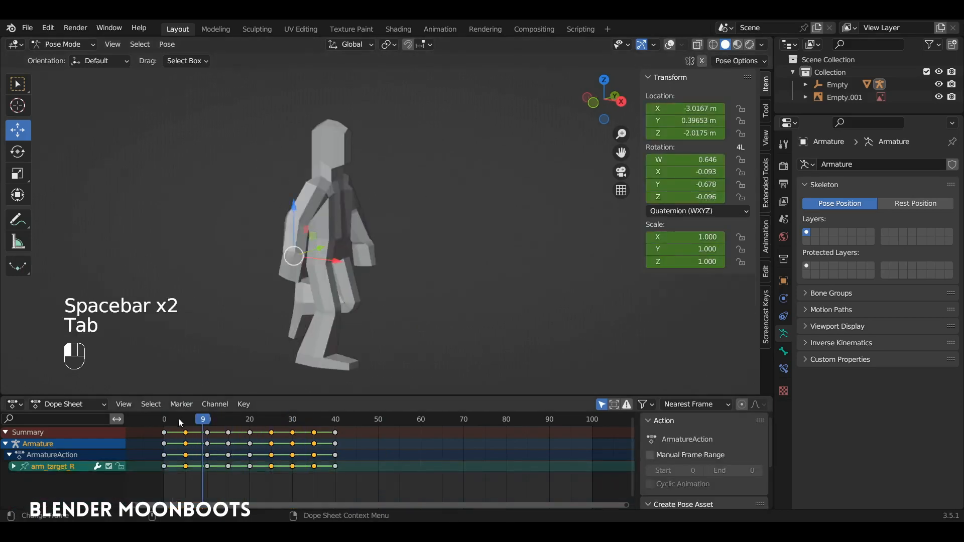
pyautogui.press('space')
pyautogui.press('space')
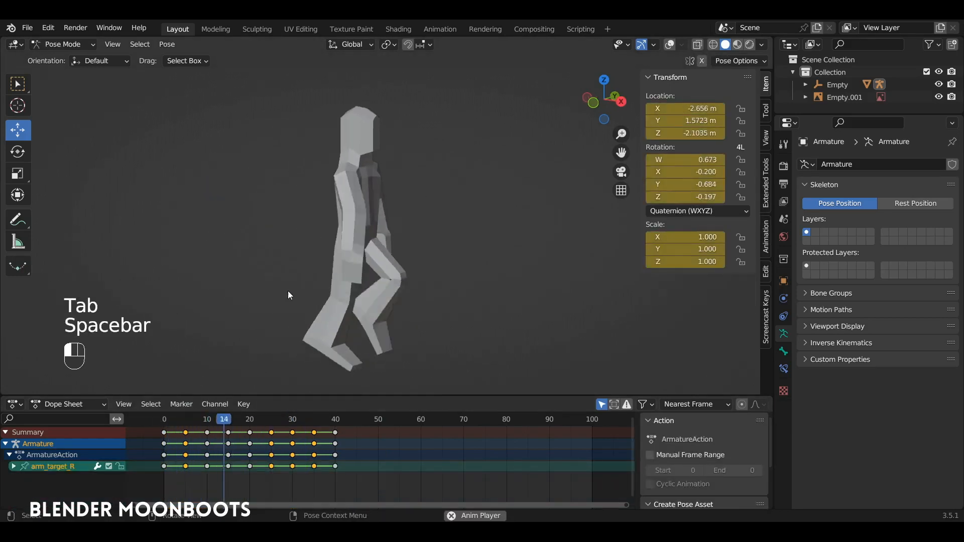
# With overlays shown, move arm_target_R at frame 15 about -1.33 m along X and 0.73 m along Z, and keyframe location, rotation and scale
pyautogui.click(669, 44)
pyautogui.moveTo(209, 420)
pyautogui.mouseDown()
pyautogui.moveTo(189, 423)
pyautogui.moveTo(224, 425)
pyautogui.moveTo(209, 425)
pyautogui.mouseUp()
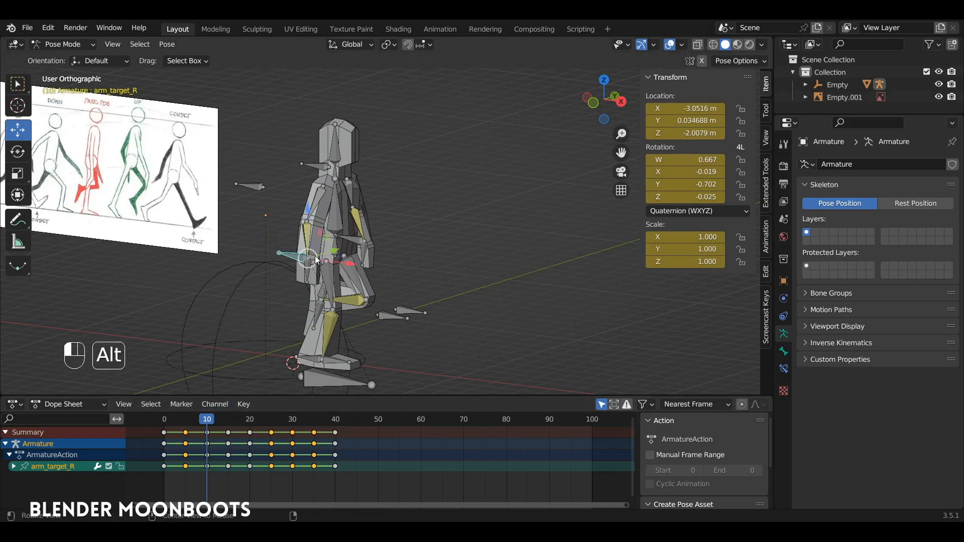
pyautogui.moveTo(306, 256)
pyautogui.keyDown('alt'); pyautogui.mouseDown()
pyautogui.moveTo(335, 260)
pyautogui.moveTo(318, 261)
pyautogui.mouseUp(); pyautogui.keyUp('alt')
pyautogui.moveTo(212, 421); pyautogui.dragTo(228, 425)
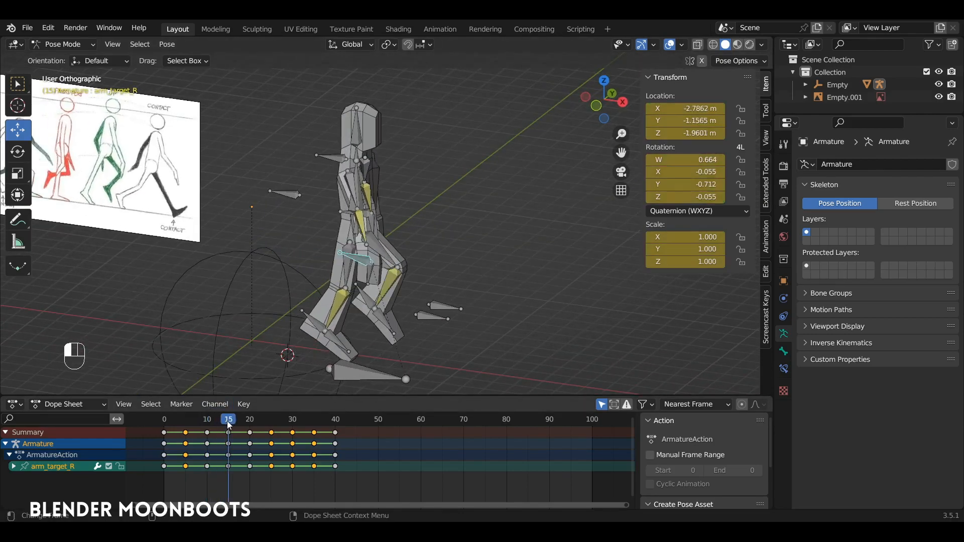
pyautogui.keyDown('alt'); pyautogui.moveTo(325, 255); pyautogui.dragTo(260, 334); pyautogui.keyUp('alt')
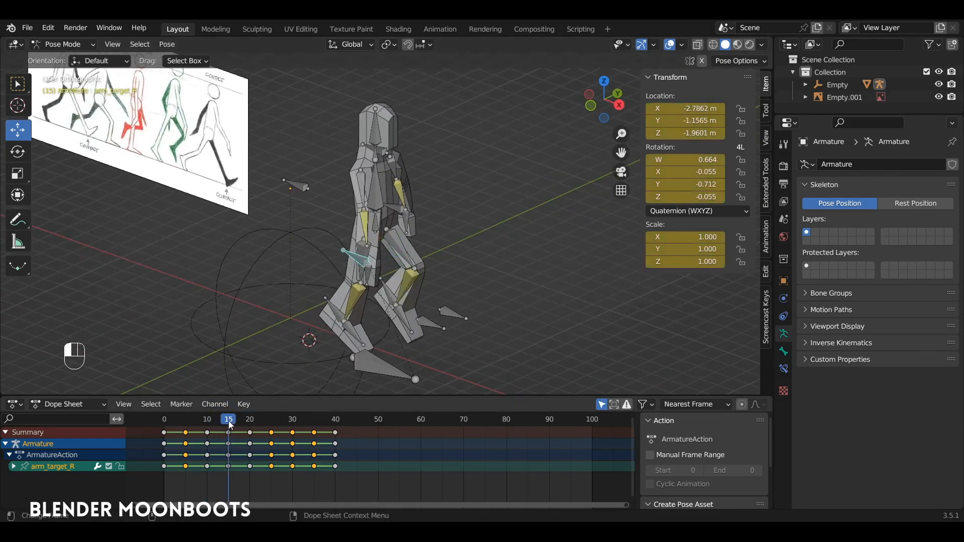
pyautogui.press('KP_1')
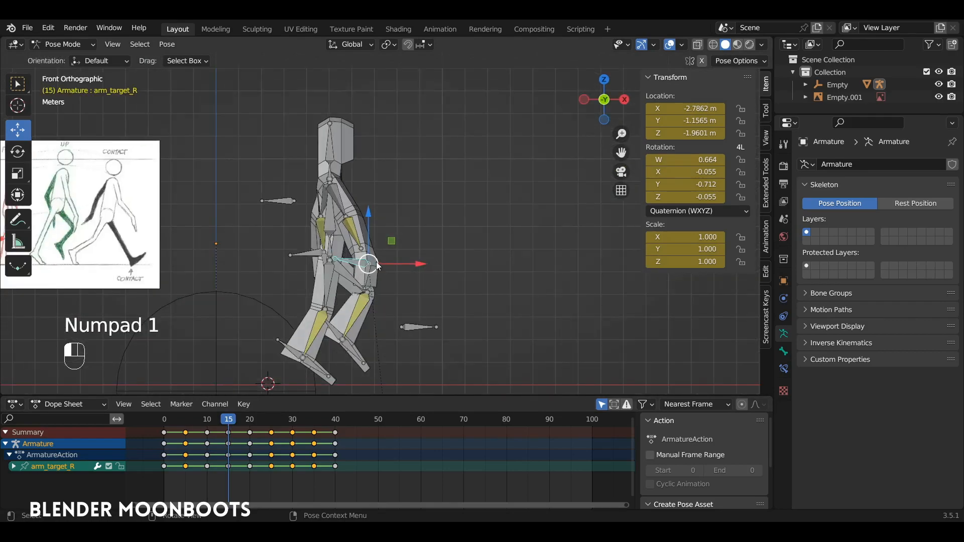
pyautogui.press('g')
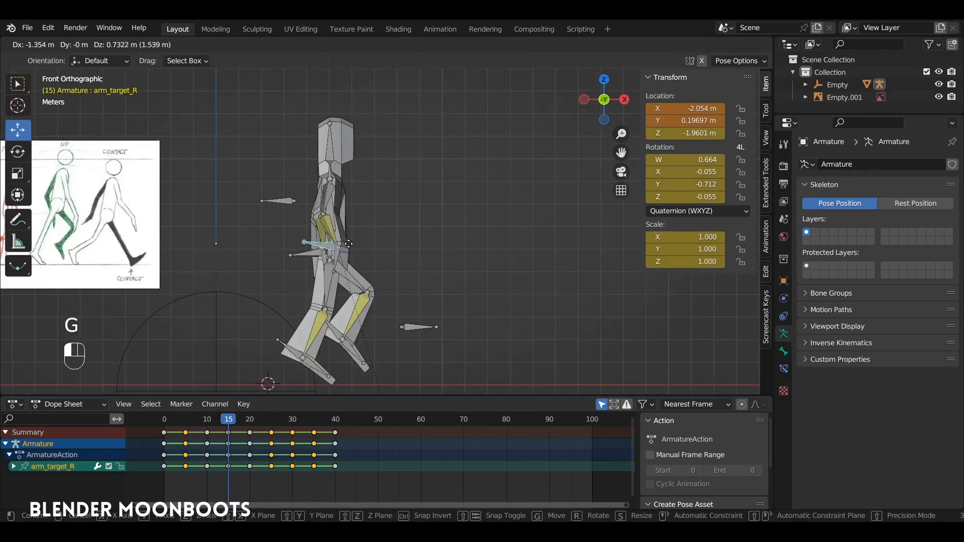
pyautogui.click(348, 244)
pyautogui.keyDown('alt'); pyautogui.moveTo(354, 233); pyautogui.dragTo(294, 260); pyautogui.keyUp('alt')
pyautogui.press('i')
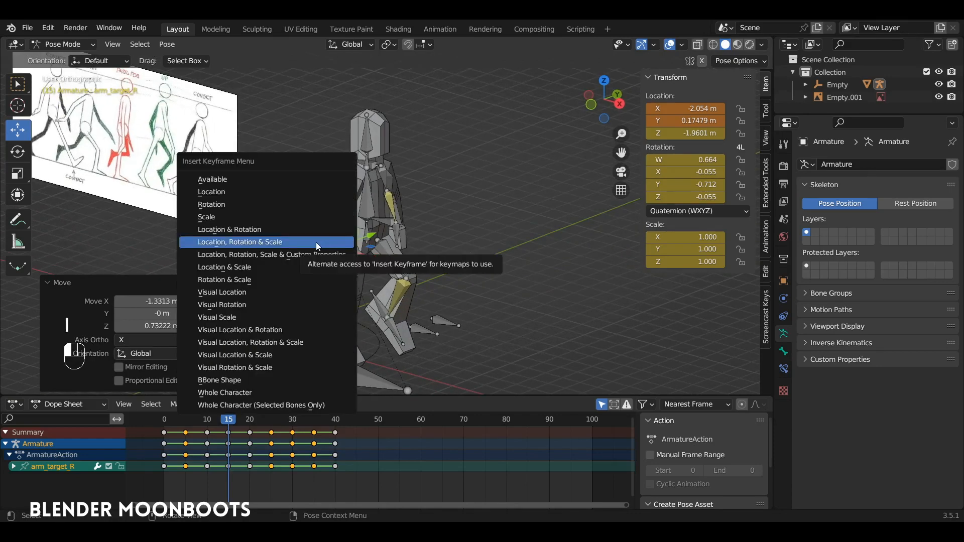
pyautogui.click(317, 242)
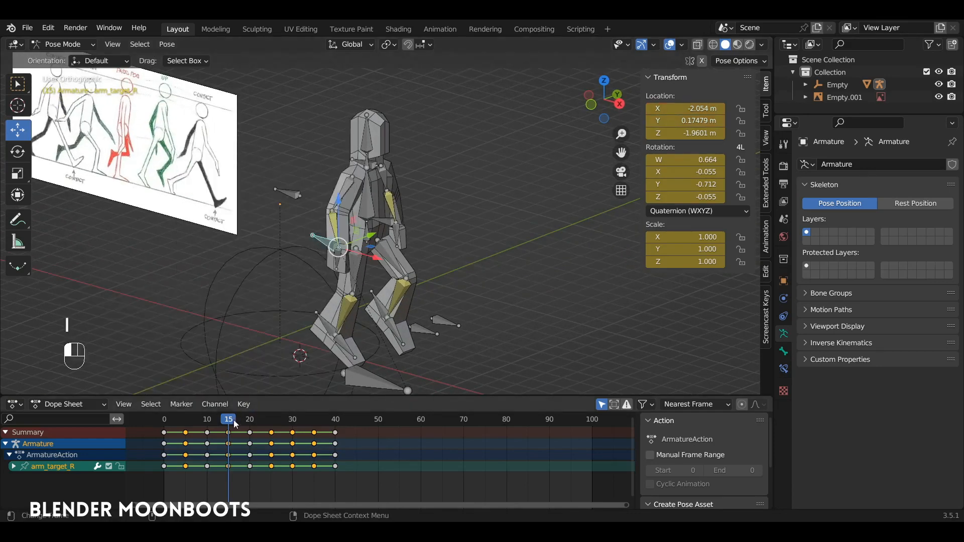
# Copy arm_target_R's frame 15 pose, paste it flipped onto arm_target_L at frame 35, and keyframe its location, rotation and scale
pyautogui.moveTo(231, 418); pyautogui.dragTo(229, 420)
pyautogui.hotkey('ctrl', 'c')
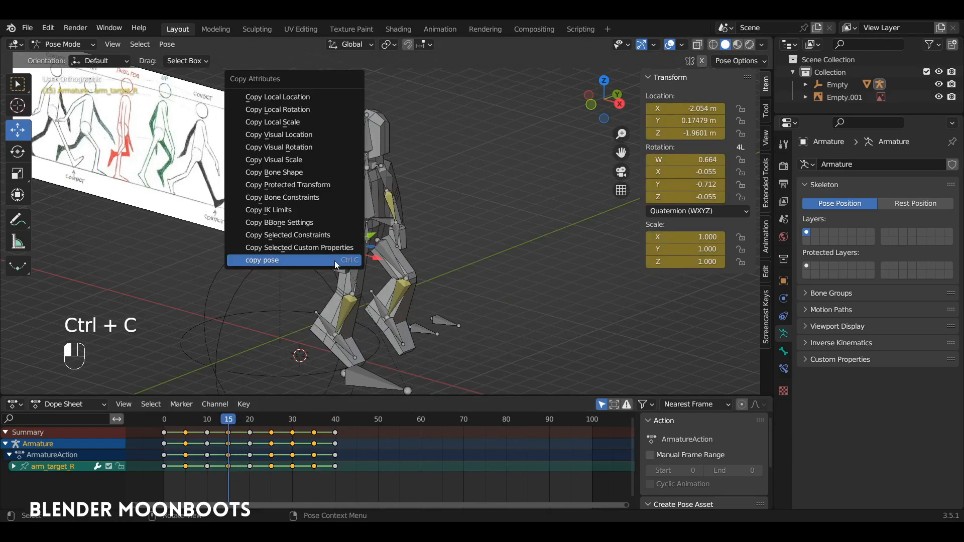
pyautogui.click(333, 260)
pyautogui.moveTo(233, 416); pyautogui.dragTo(313, 421)
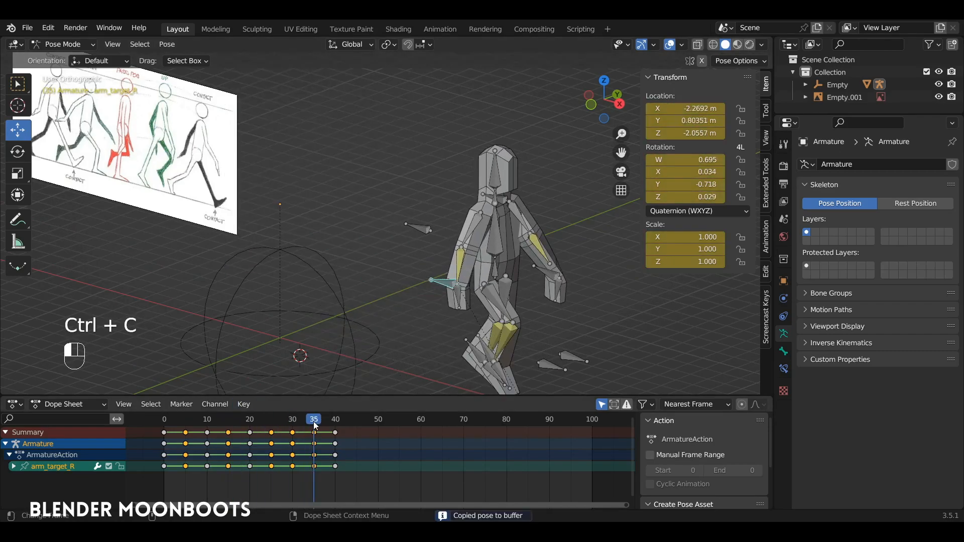
pyautogui.keyDown('alt'); pyautogui.moveTo(346, 371); pyautogui.dragTo(362, 298); pyautogui.keyUp('alt')
pyautogui.hotkey('shift', 'ctrl', 'v')
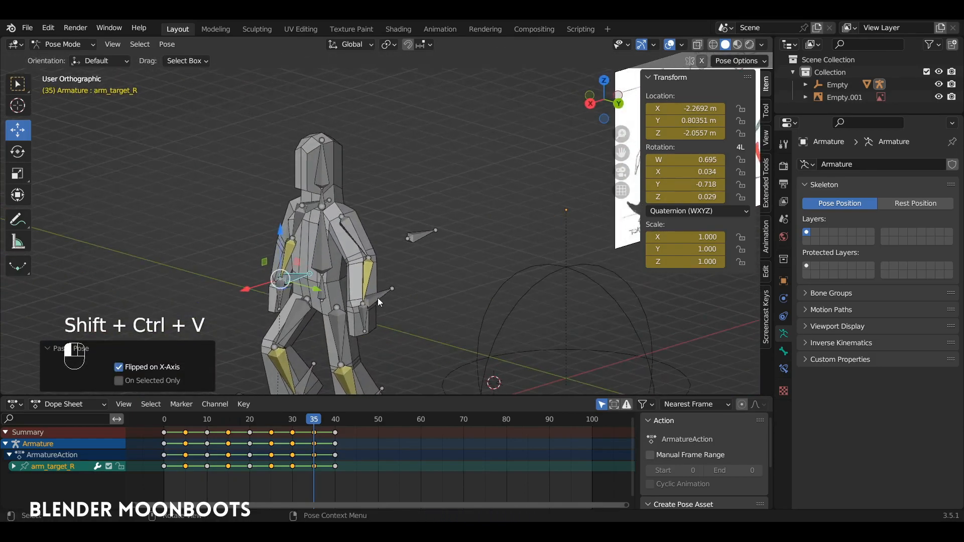
pyautogui.click(378, 299)
pyautogui.press('i')
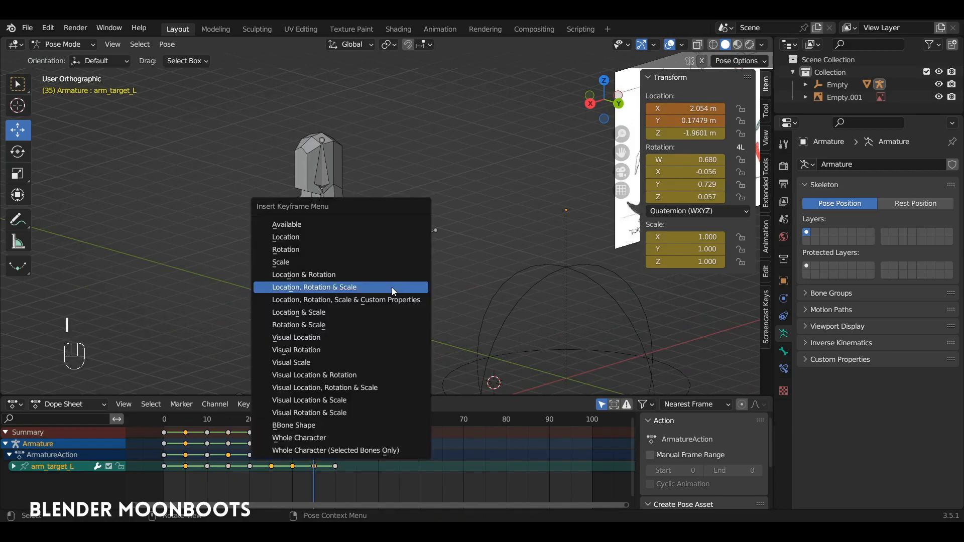
pyautogui.click(391, 287)
# Hide the viewport overlays and play the walk cycle from the start to check the corrected arm swing
pyautogui.click(167, 421)
pyautogui.keyDown('alt'); pyautogui.moveTo(311, 311); pyautogui.dragTo(435, 242); pyautogui.keyUp('alt')
pyautogui.click(669, 44)
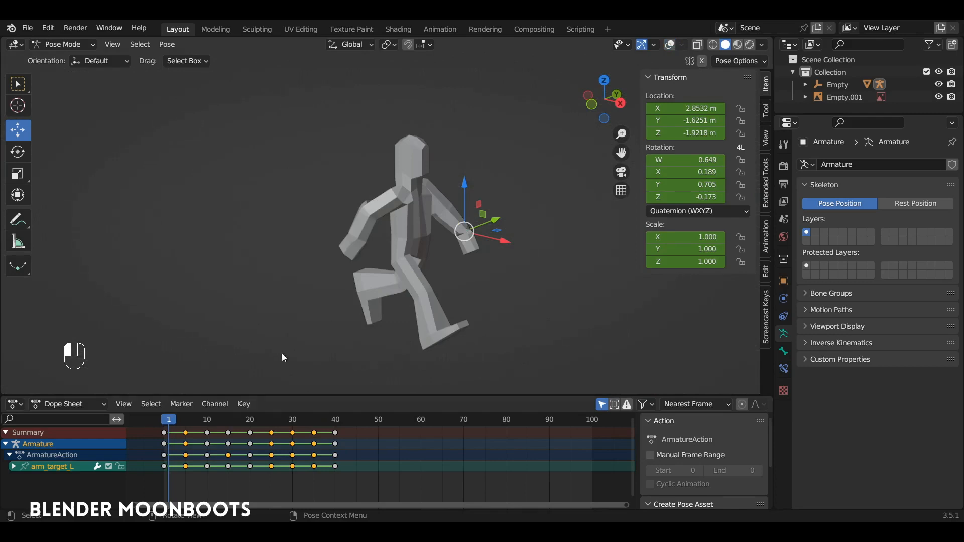
pyautogui.press('space')
pyautogui.press('space')
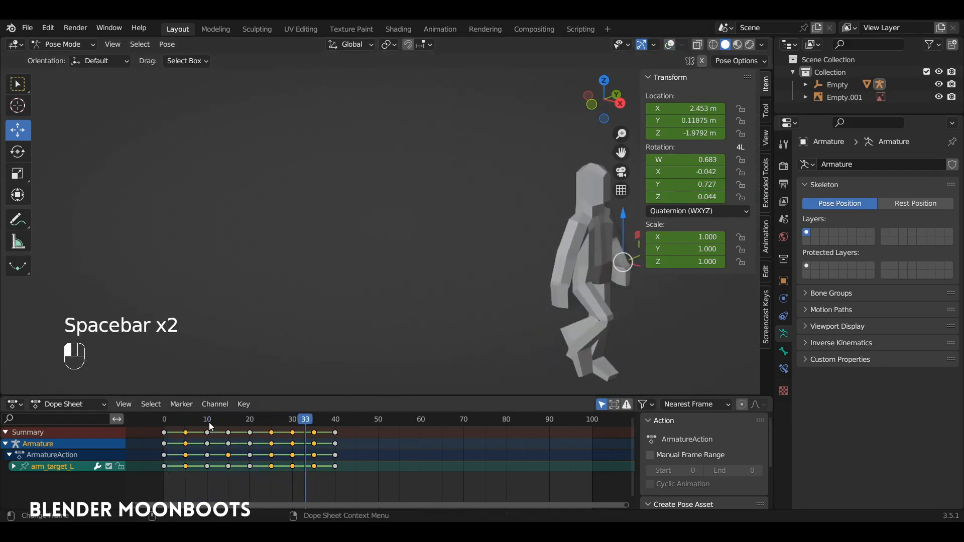
pyautogui.press('space')
pyautogui.press('space')
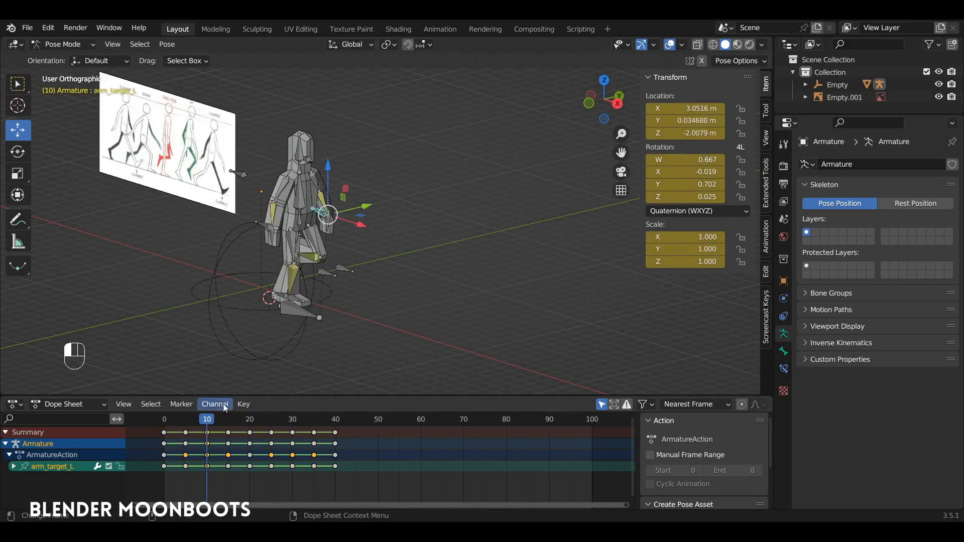
# At frame 10, move arm_target_R about -0.57 m along X and 0.29 m along Z, and keyframe location, rotation and scale
pyautogui.press('KP_1')
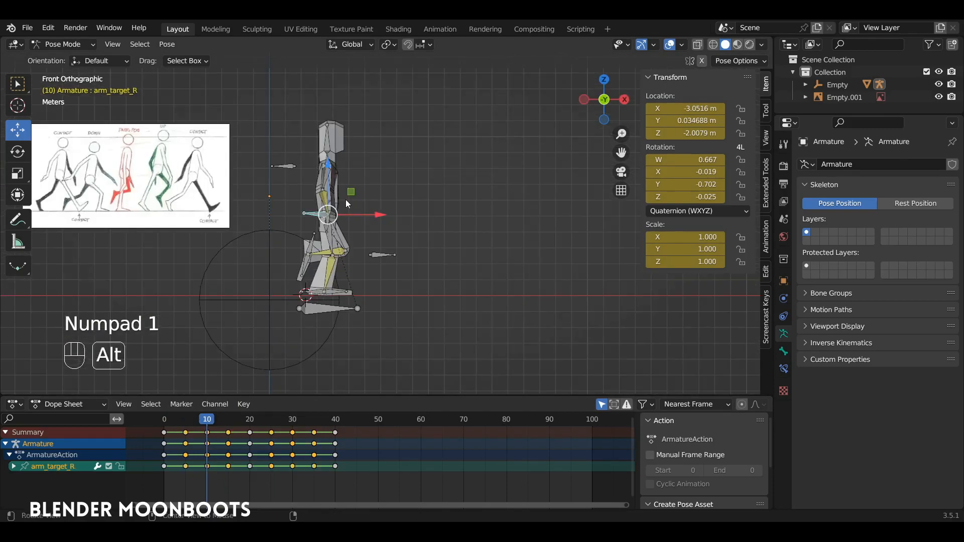
pyautogui.scroll(5, 345, 200)
pyautogui.press('g')
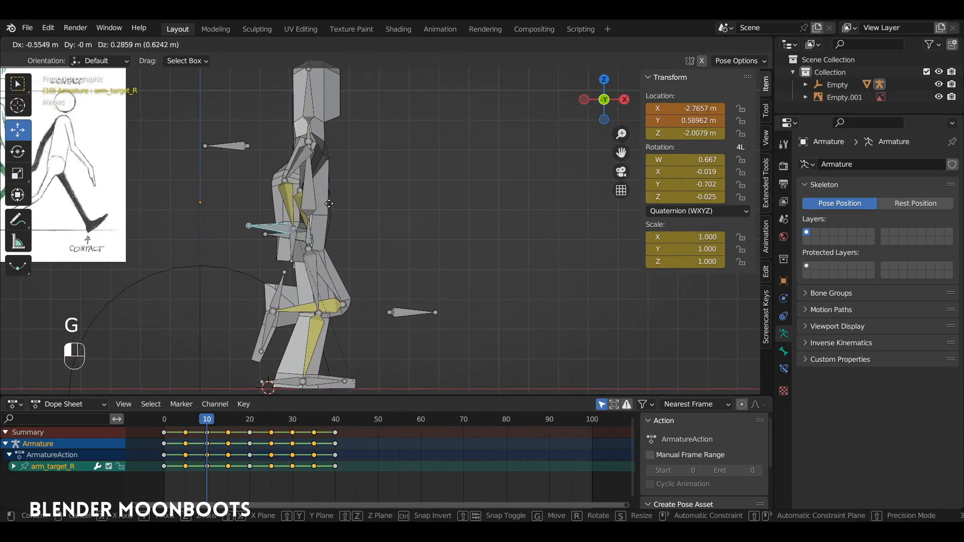
pyautogui.click(329, 203)
pyautogui.press('i')
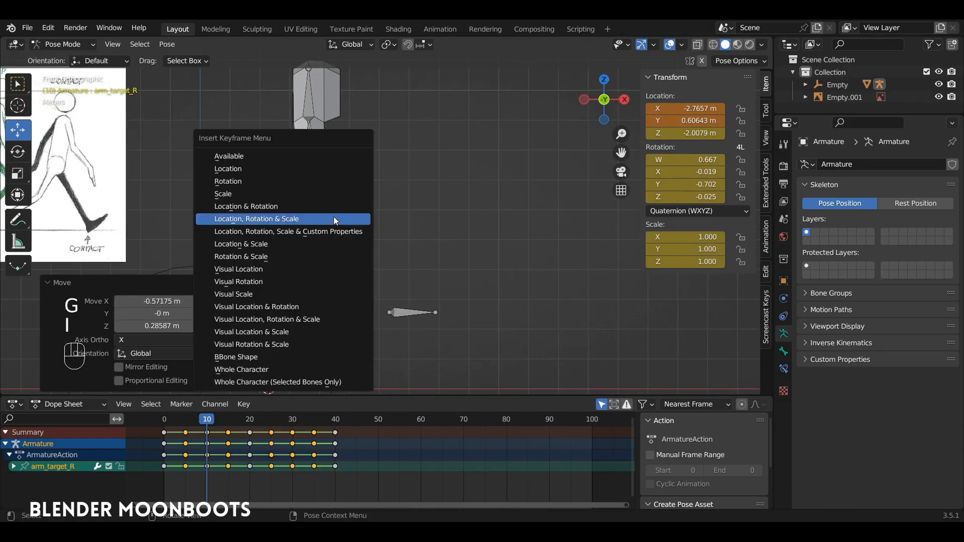
pyautogui.click(332, 216)
# Copy arm_target_R's frame 10 pose, paste it flipped onto arm_target_L at frame 30, and keyframe its location, rotation and scale
pyautogui.keyDown('alt'); pyautogui.moveTo(333, 215); pyautogui.dragTo(291, 315); pyautogui.keyUp('alt')
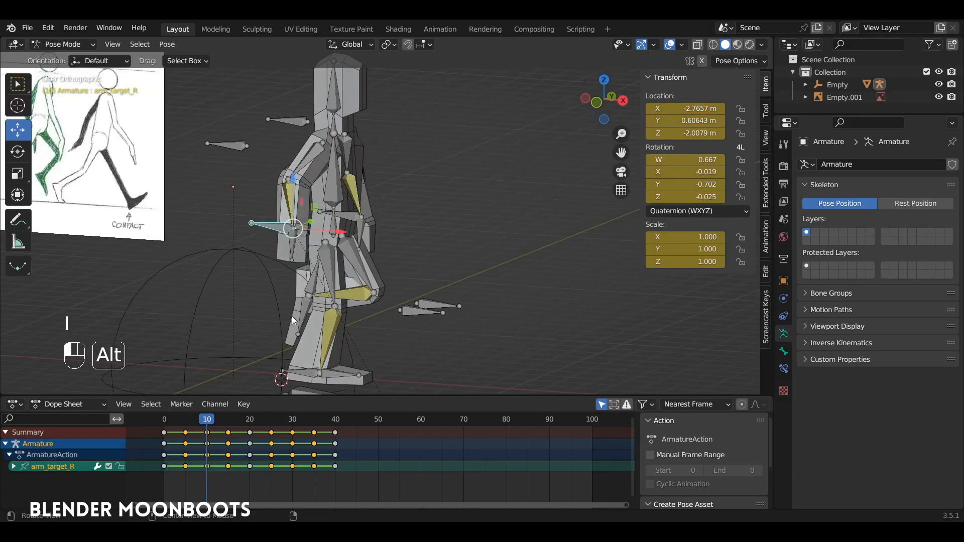
pyautogui.hotkey('ctrl', 'c')
pyautogui.click(337, 260)
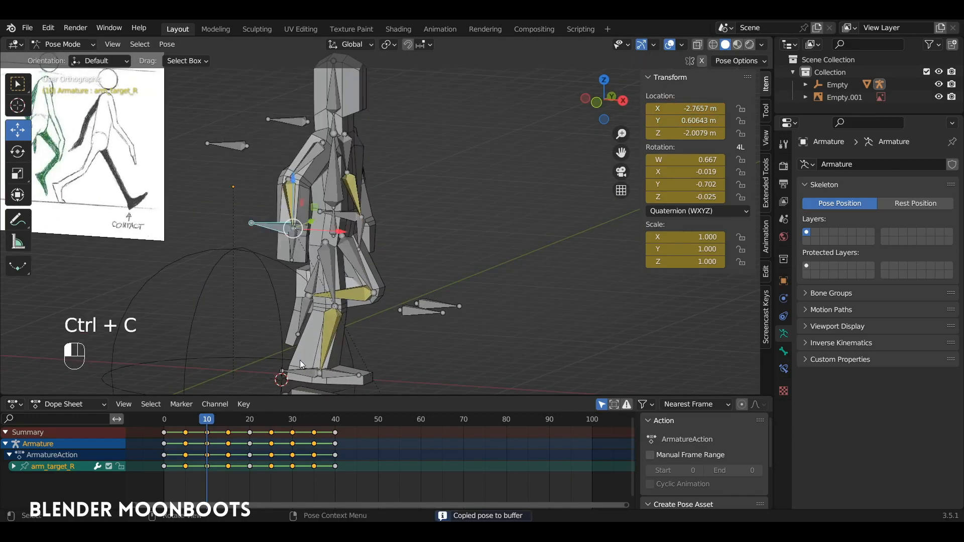
pyautogui.click(292, 419)
pyautogui.keyDown('ctrl'); pyautogui.keyDown('alt'); pyautogui.moveTo(321, 351); pyautogui.dragTo(216, 272); pyautogui.keyUp('alt'); pyautogui.keyUp('ctrl')
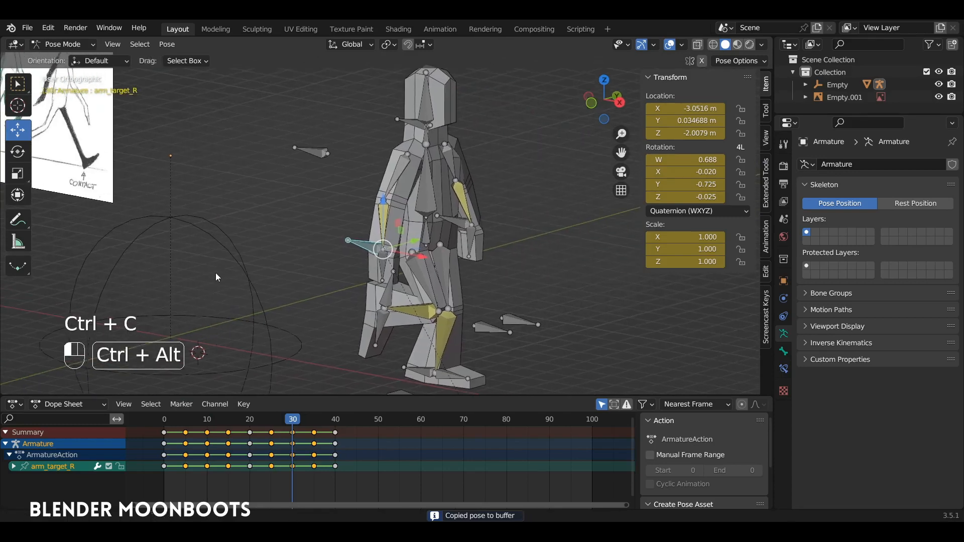
pyautogui.hotkey('shift', 'ctrl', 'v')
pyautogui.click(450, 212)
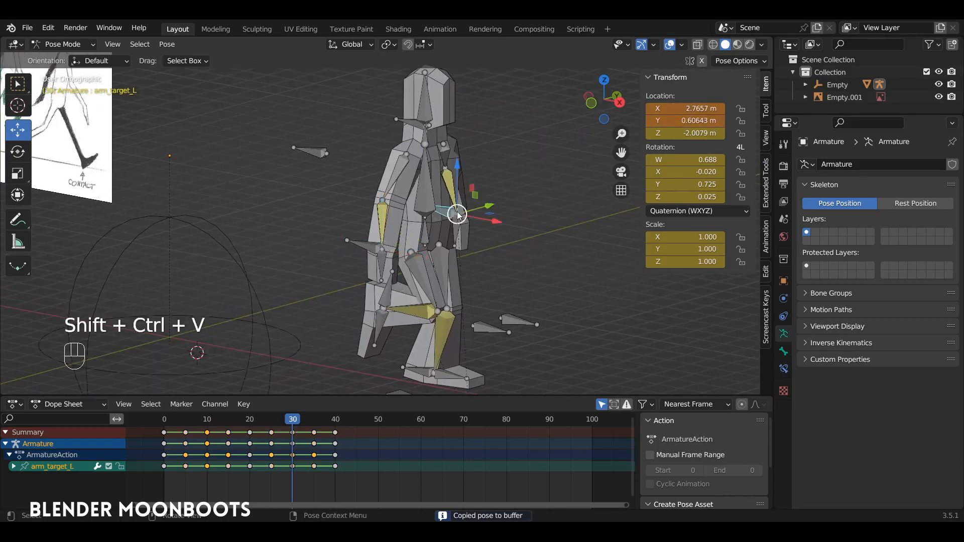
pyautogui.press('i')
pyautogui.click(448, 217)
# Replay the walk cycle from the start with the viewport overlays hidden to check the arm motion, and restore the overlays
pyautogui.moveTo(191, 422); pyautogui.dragTo(160, 419)
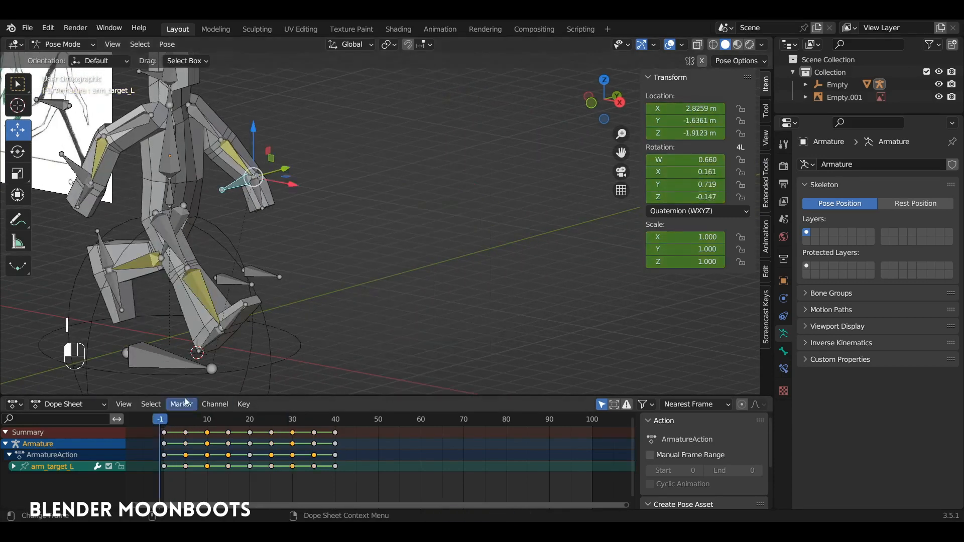
pyautogui.press('space')
pyautogui.press('space')
pyautogui.click(669, 44)
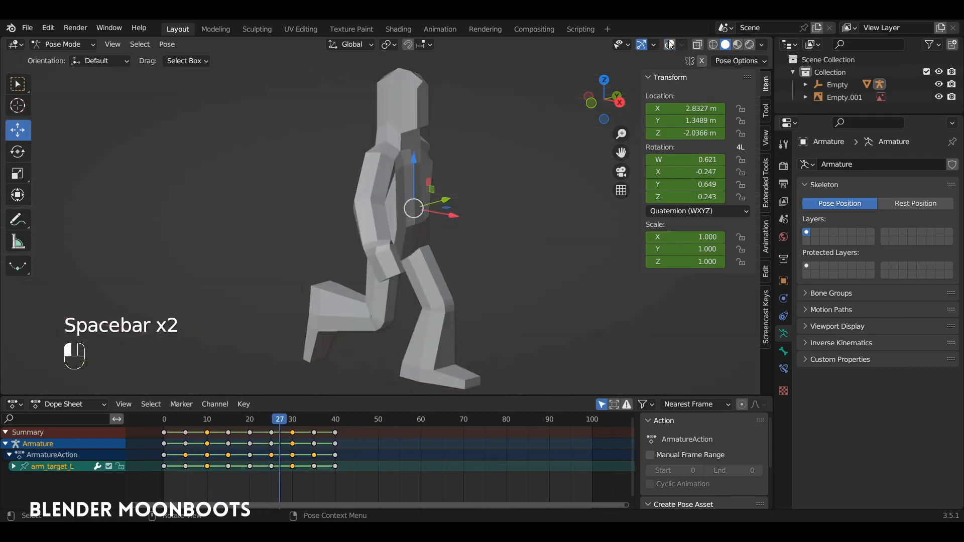
pyautogui.press('space')
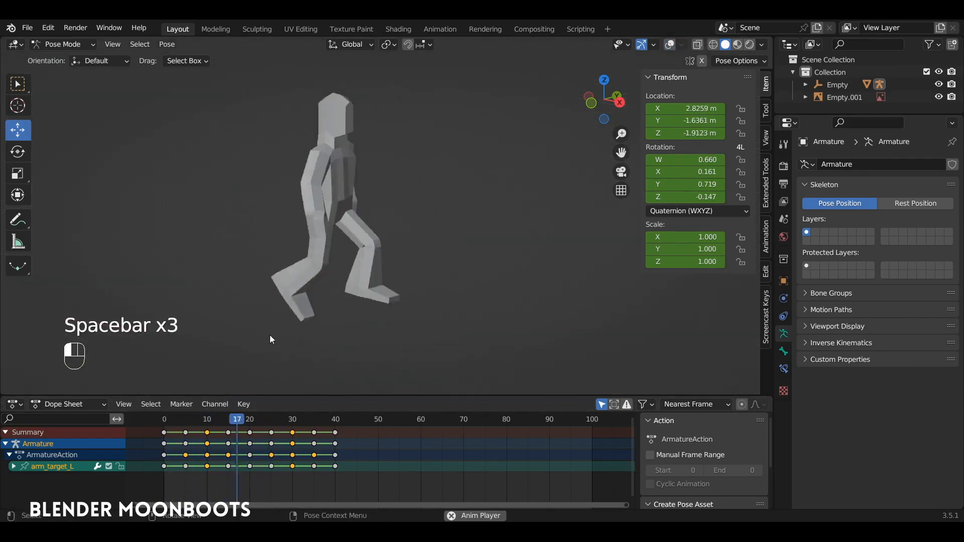
pyautogui.press('space')
pyautogui.click(167, 422)
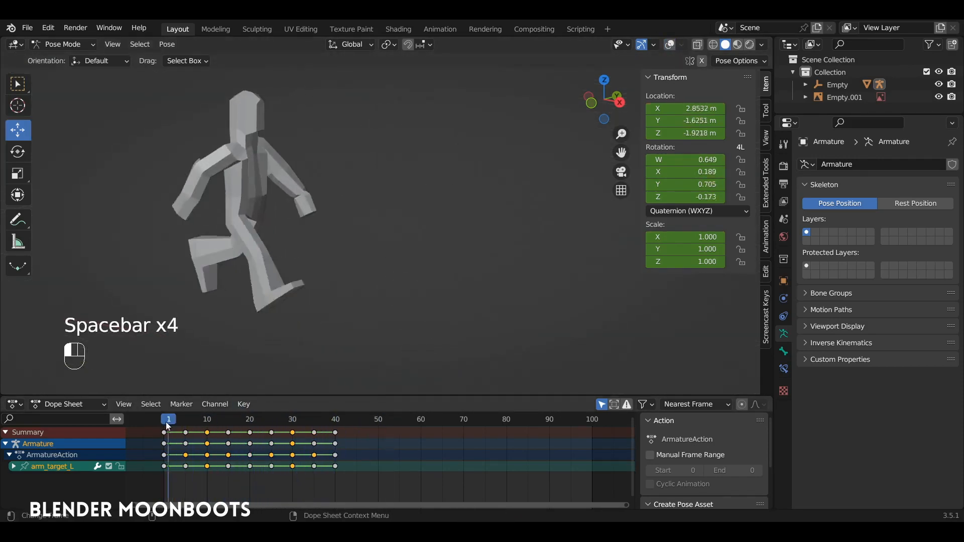
pyautogui.press('space')
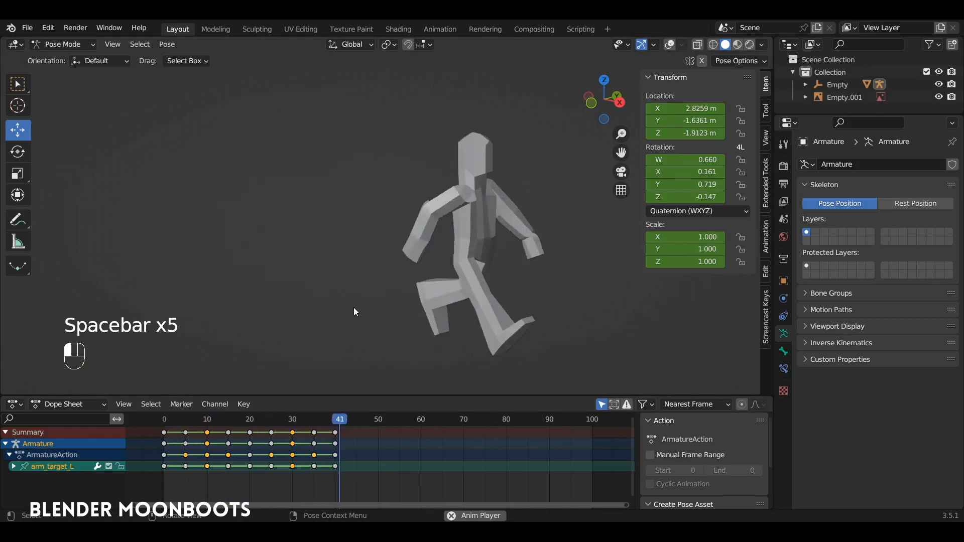
pyautogui.press('space')
pyautogui.click(669, 45)
# Save the file and switch the armature to Object Mode
pyautogui.hotkey('ctrl', 's')
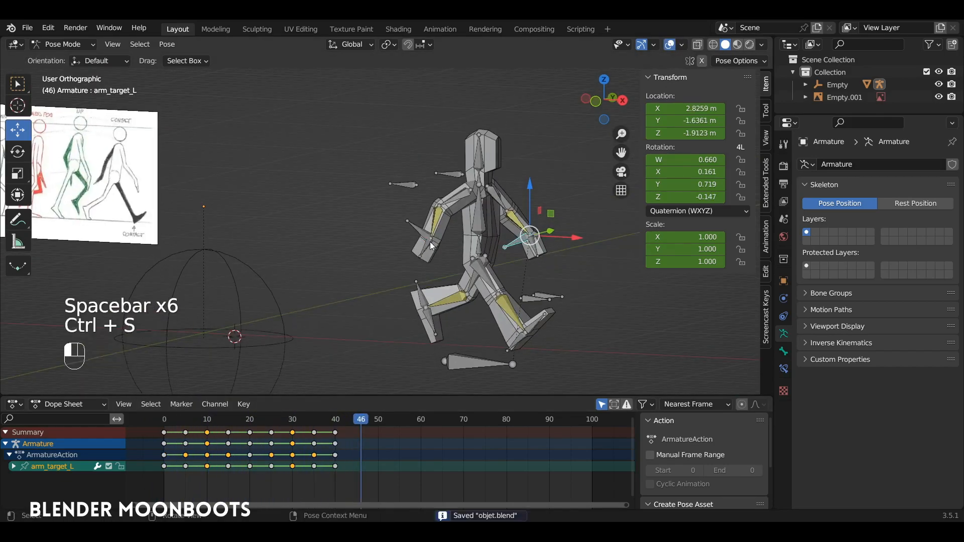
pyautogui.keyDown('alt'); pyautogui.moveTo(431, 246); pyautogui.dragTo(354, 277); pyautogui.keyUp('alt')
pyautogui.hotkey('ctrl', 'Tab')
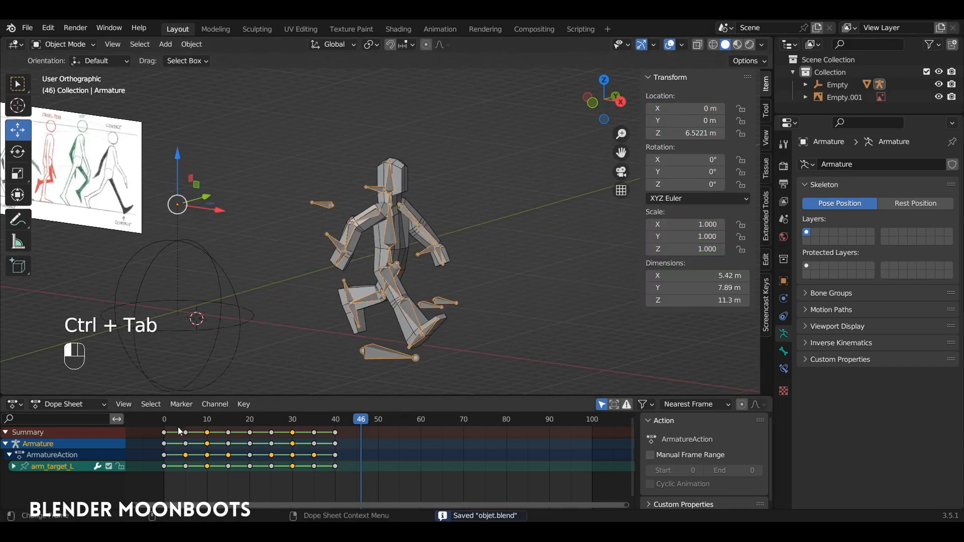
pyautogui.moveTo(180, 431); pyautogui.dragTo(267, 438)
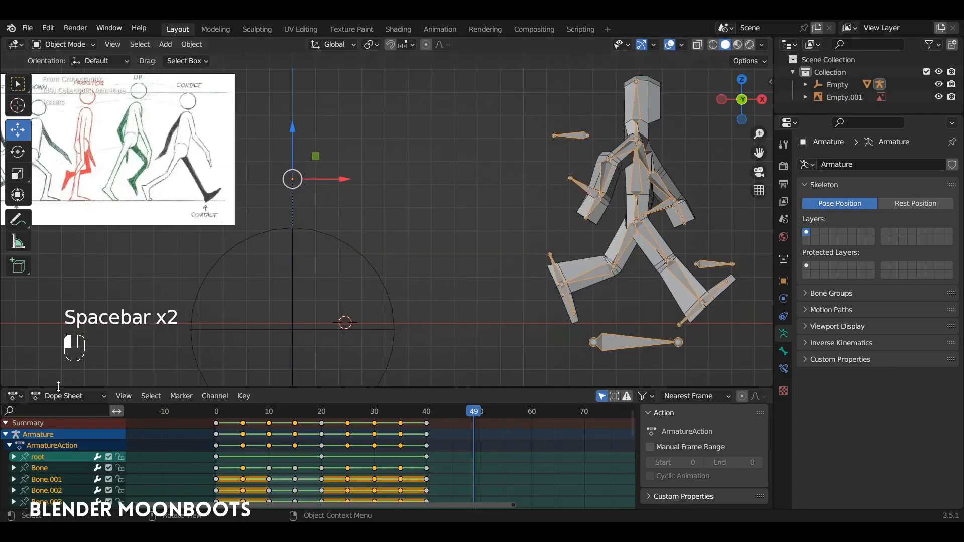
# In the Action Editor, rename the armature's action cyclemarche and give it a fake user
pyautogui.click(57, 397)
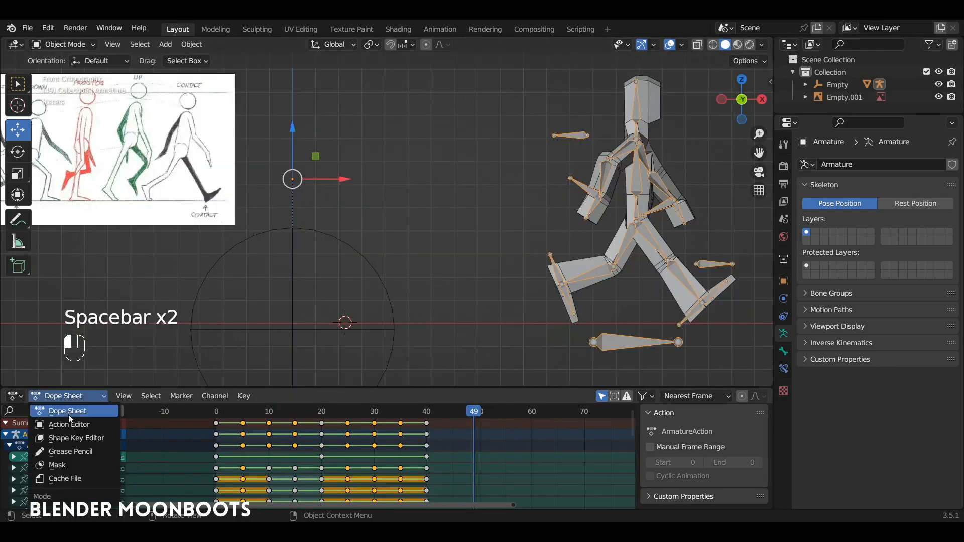
pyautogui.click(93, 426)
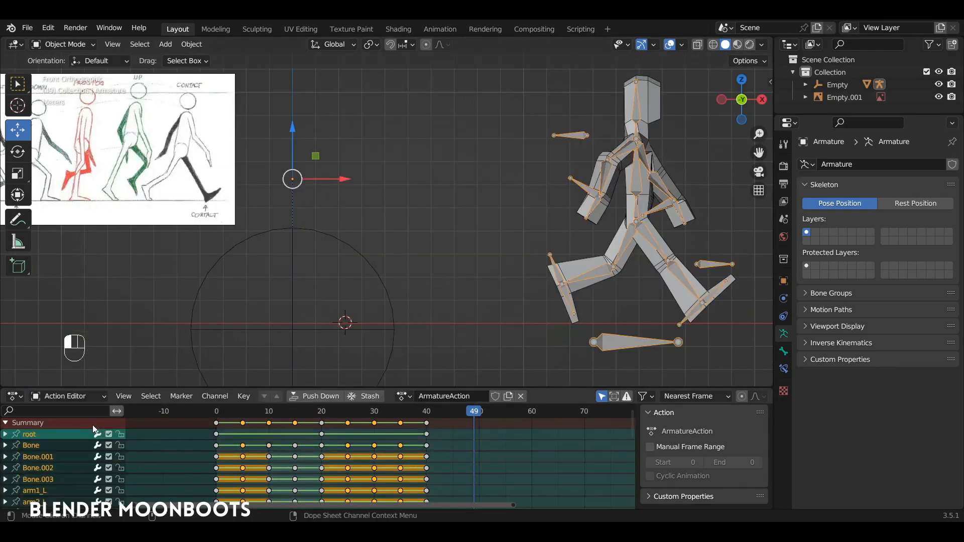
pyautogui.moveTo(340, 388); pyautogui.dragTo(341, 377)
pyautogui.doubleClick(444, 384)
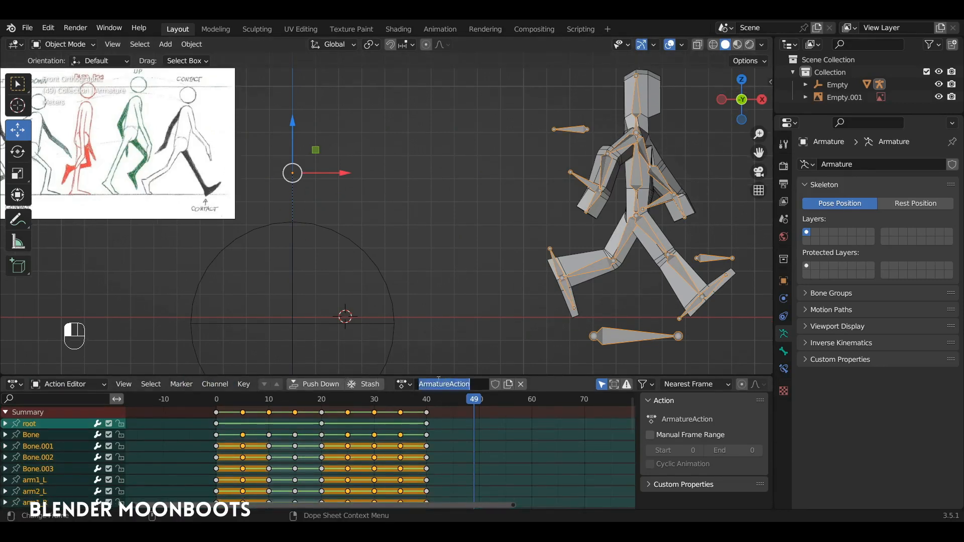
pyautogui.write('cycl')
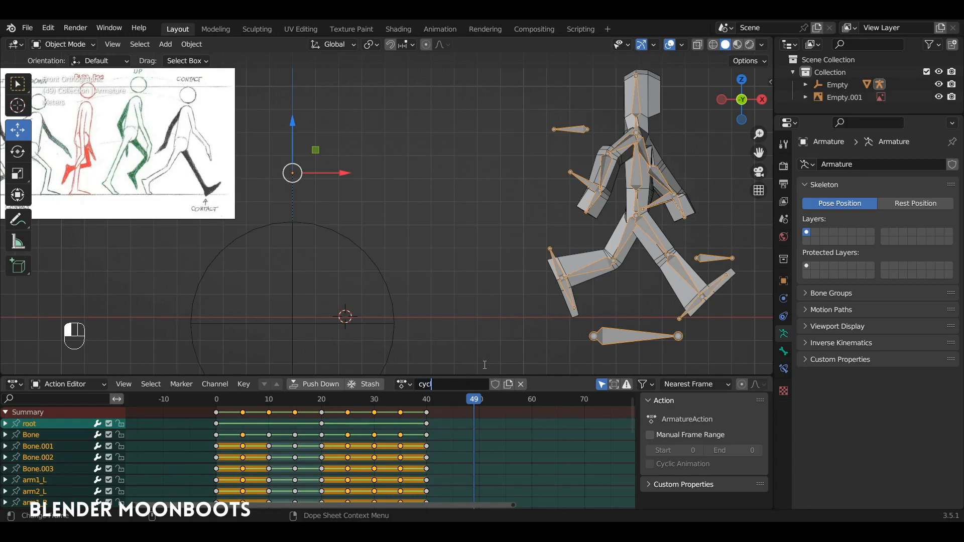
pyautogui.write('emarche')
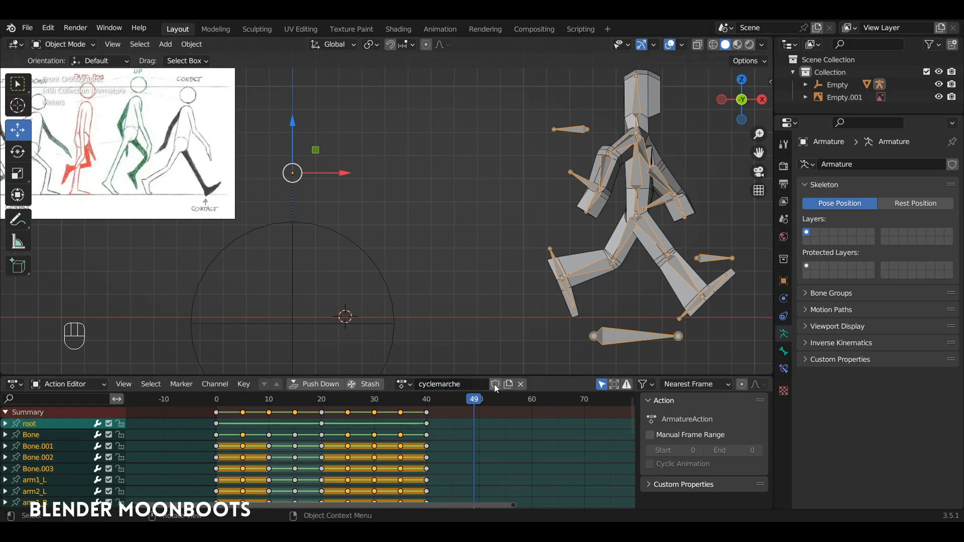
pyautogui.click(495, 384)
# Unlink the action from the armature, go to frame 0 and assign the stored cyclemarche action back to it
pyautogui.click(521, 384)
pyautogui.moveTo(417, 397); pyautogui.dragTo(215, 422)
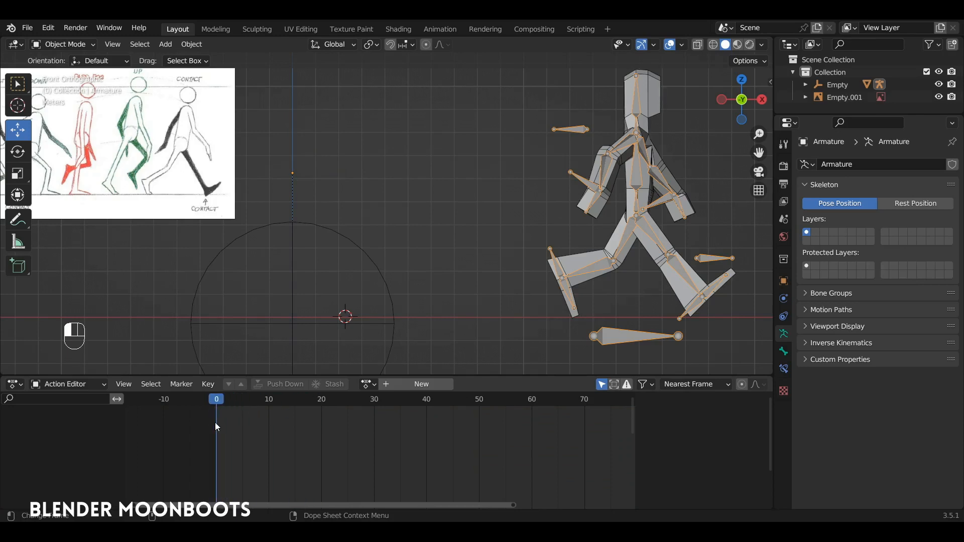
pyautogui.click(379, 382)
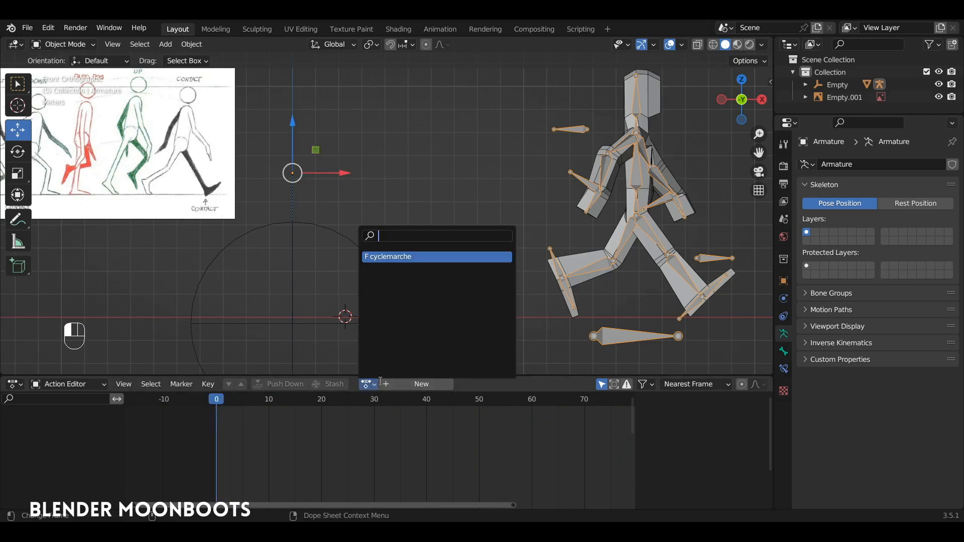
pyautogui.click(391, 257)
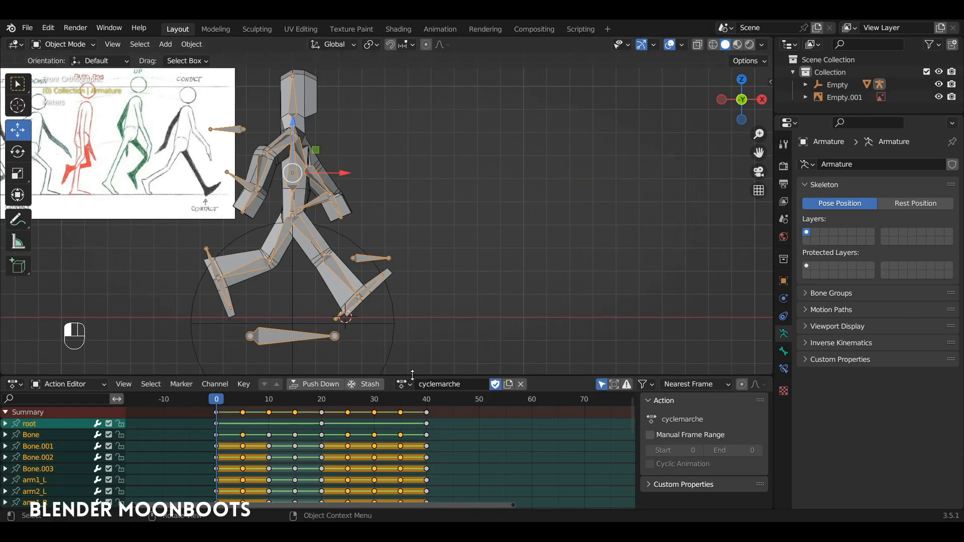
pyautogui.moveTo(412, 375); pyautogui.dragTo(412, 372)
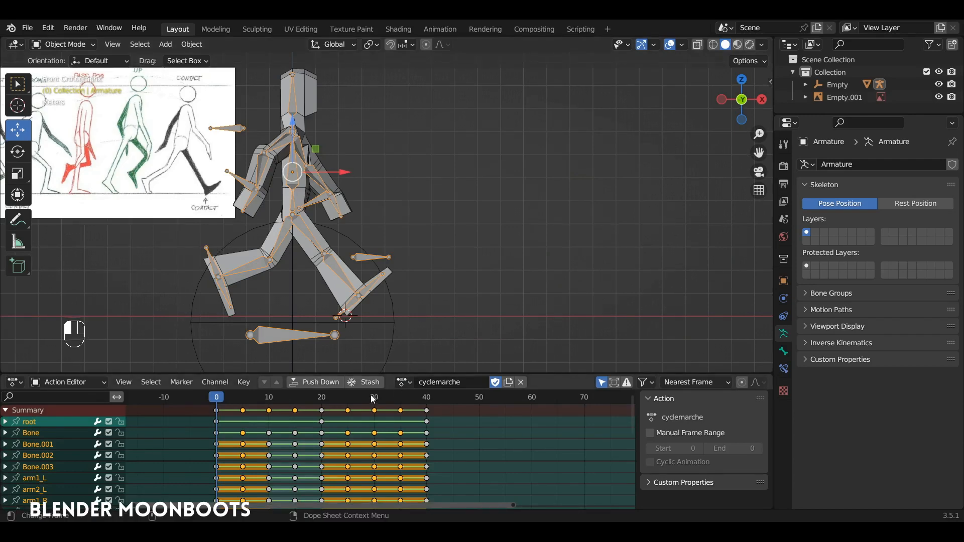
# Scrub through the cyclemarche action past frame 40 to examine the walk and its root displacement, ending at frame 0
pyautogui.moveTo(272, 398); pyautogui.dragTo(216, 397)
pyautogui.keyDown('alt'); pyautogui.moveTo(361, 269); pyautogui.dragTo(326, 279); pyautogui.keyUp('alt')
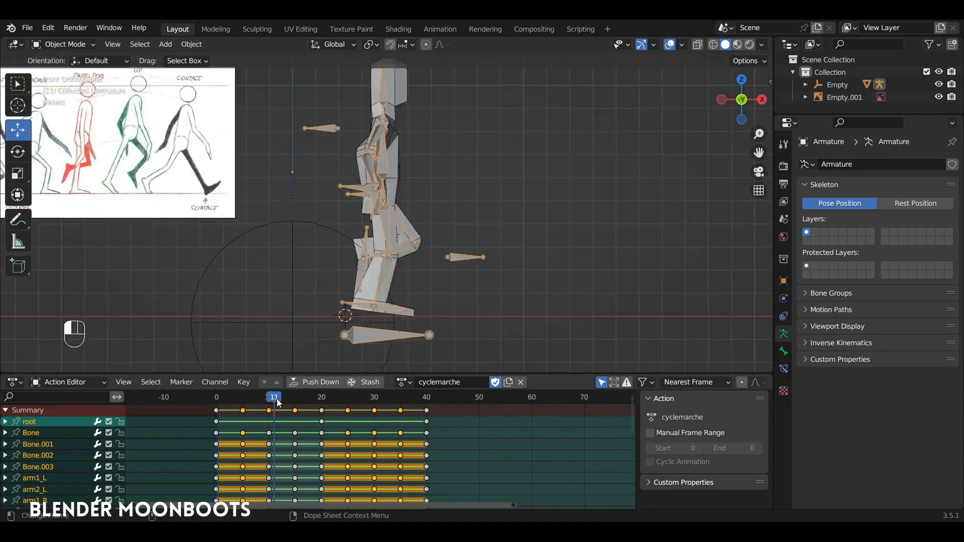
pyautogui.moveTo(274, 399); pyautogui.dragTo(216, 398)
pyautogui.keyDown('alt'); pyautogui.moveTo(358, 270); pyautogui.dragTo(319, 303); pyautogui.keyUp('alt')
pyautogui.keyDown('ctrl'); pyautogui.keyDown('alt'); pyautogui.moveTo(319, 303); pyautogui.dragTo(311, 339); pyautogui.keyUp('alt'); pyautogui.keyUp('ctrl')
pyautogui.moveTo(217, 399); pyautogui.dragTo(499, 424)
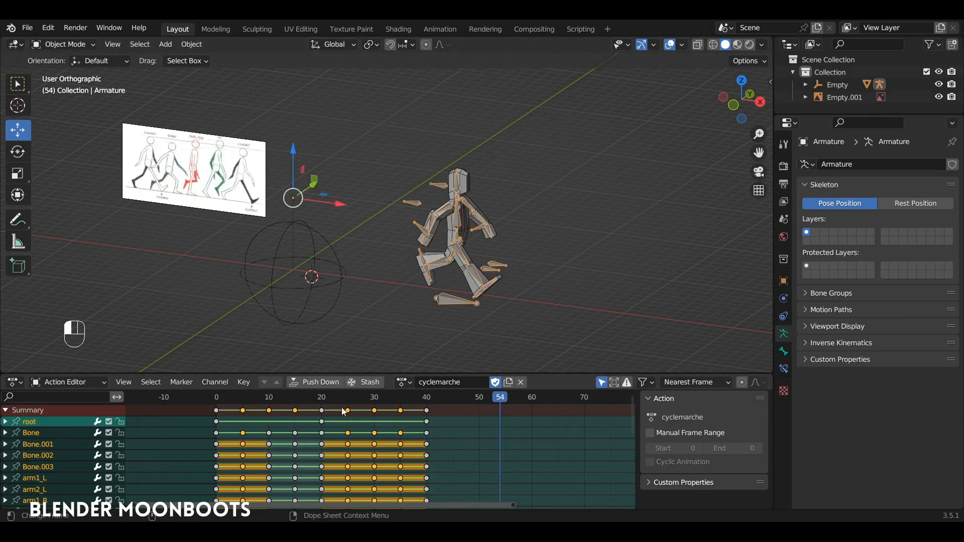
pyautogui.moveTo(416, 398); pyautogui.dragTo(217, 412)
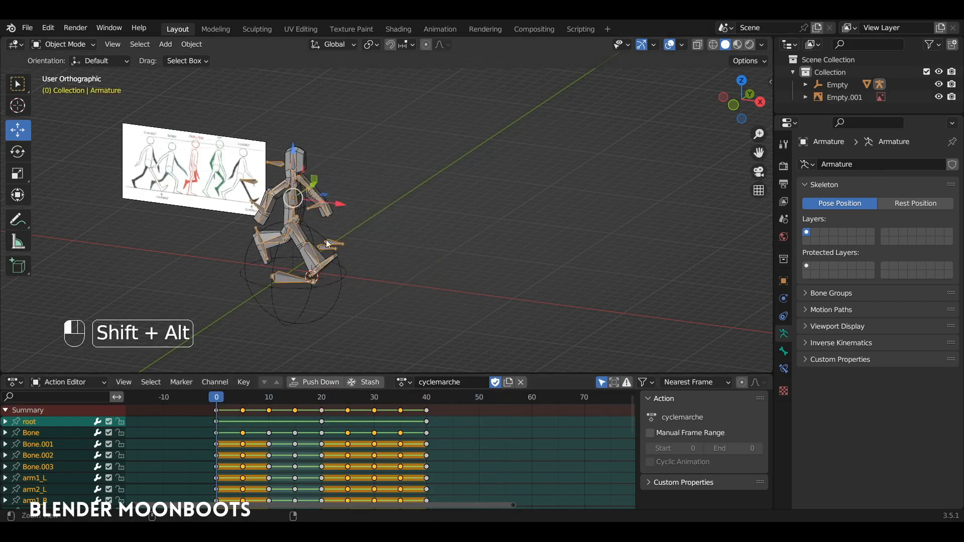
pyautogui.keyDown('ctrl'); pyautogui.keyDown('alt'); pyautogui.moveTo(327, 239); pyautogui.dragTo(293, 230); pyautogui.keyUp('alt'); pyautogui.keyUp('ctrl')
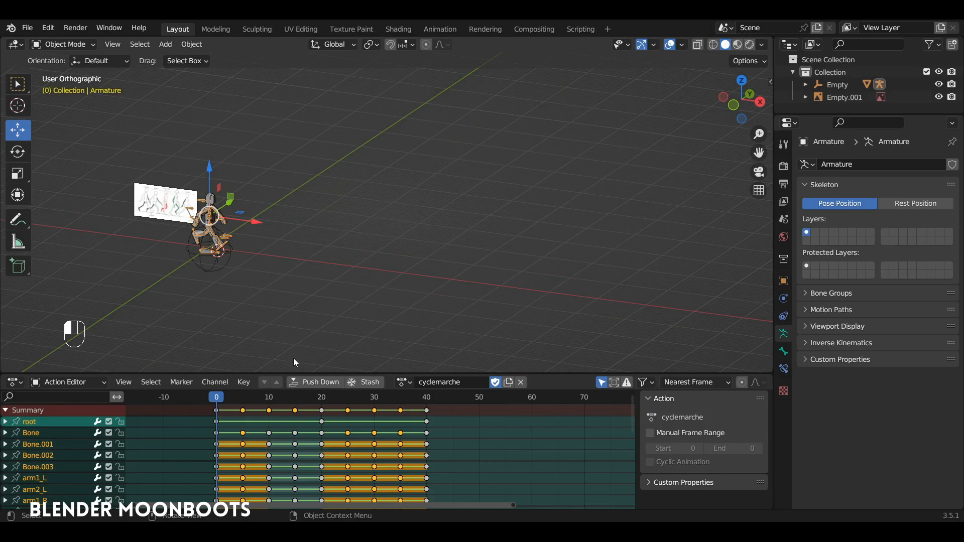
pyautogui.keyDown('alt'); pyautogui.keyDown('shift'); pyautogui.moveTo(489, 424); pyautogui.dragTo(436, 434); pyautogui.keyUp('shift'); pyautogui.keyUp('alt')
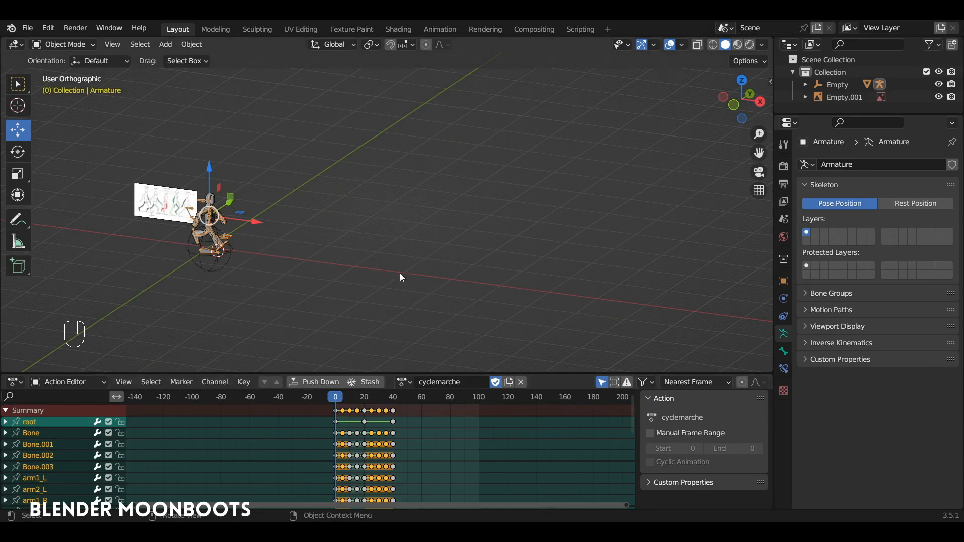
pyautogui.keyDown('alt'); pyautogui.keyDown('shift'); pyautogui.moveTo(399, 273); pyautogui.dragTo(425, 242); pyautogui.keyUp('shift'); pyautogui.keyUp('alt')
pyautogui.keyDown('ctrl'); pyautogui.keyDown('alt'); pyautogui.moveTo(405, 247); pyautogui.dragTo(417, 229); pyautogui.keyUp('alt'); pyautogui.keyUp('ctrl')
pyautogui.keyDown('alt'); pyautogui.keyDown('shift'); pyautogui.moveTo(417, 228); pyautogui.dragTo(440, 216); pyautogui.keyUp('shift'); pyautogui.keyUp('alt')
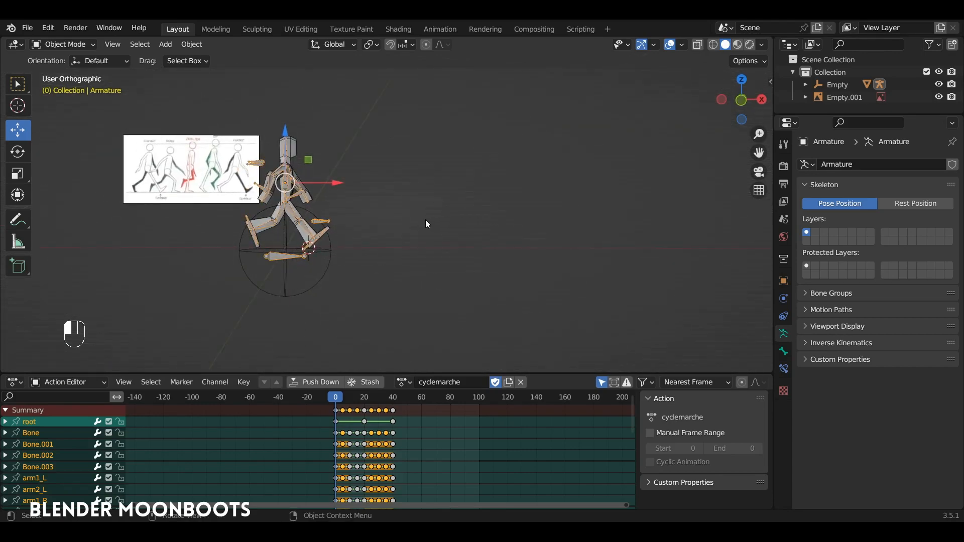
pyautogui.keyDown('alt'); pyautogui.moveTo(393, 229); pyautogui.dragTo(484, 313); pyautogui.keyUp('alt')
pyautogui.click(318, 272)
pyautogui.hotkey('ctrl', 'z')
pyautogui.keyDown('alt'); pyautogui.moveTo(345, 255); pyautogui.dragTo(456, 192); pyautogui.keyUp('alt')
# Select the root bone in Pose Mode and disable its animation channel in the cyclemarche action
pyautogui.click(384, 252)
pyautogui.scroll(4, 456, 191)
pyautogui.hotkey('ctrl', 'Tab')
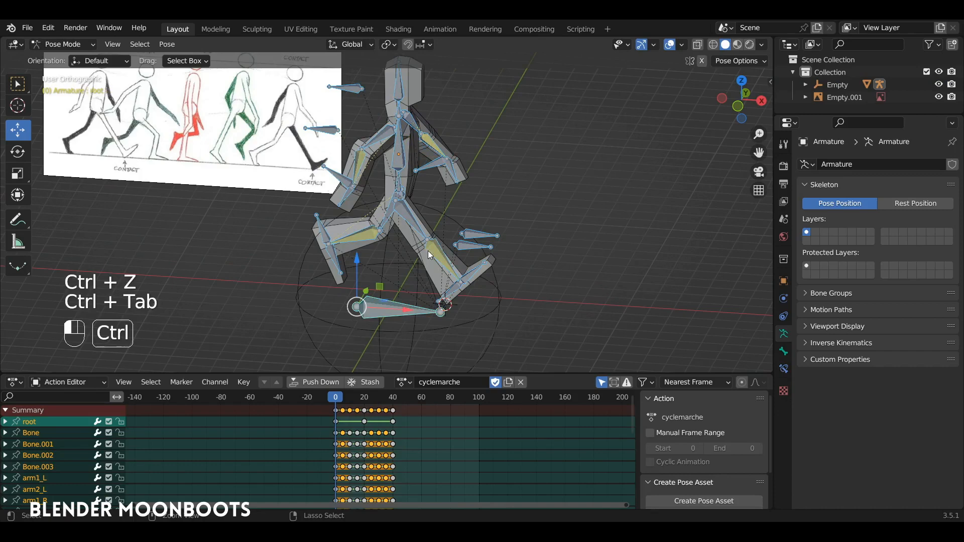
pyautogui.click(393, 308)
pyautogui.keyDown('alt'); pyautogui.keyDown('shift'); pyautogui.moveTo(407, 291); pyautogui.dragTo(279, 340); pyautogui.keyUp('shift'); pyautogui.keyUp('alt')
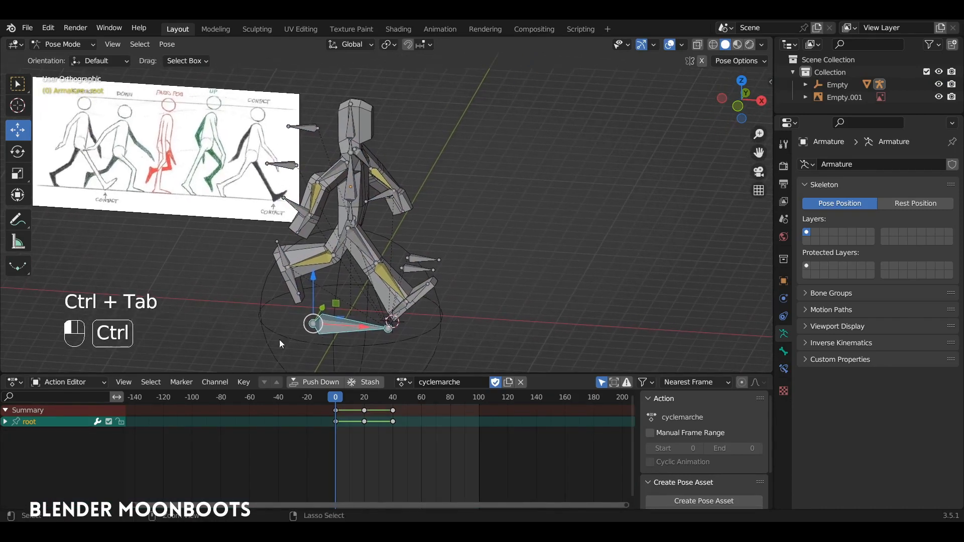
pyautogui.click(108, 422)
# Play the walk cycle with the root channel muted to check it, and return to frame 0
pyautogui.press('space')
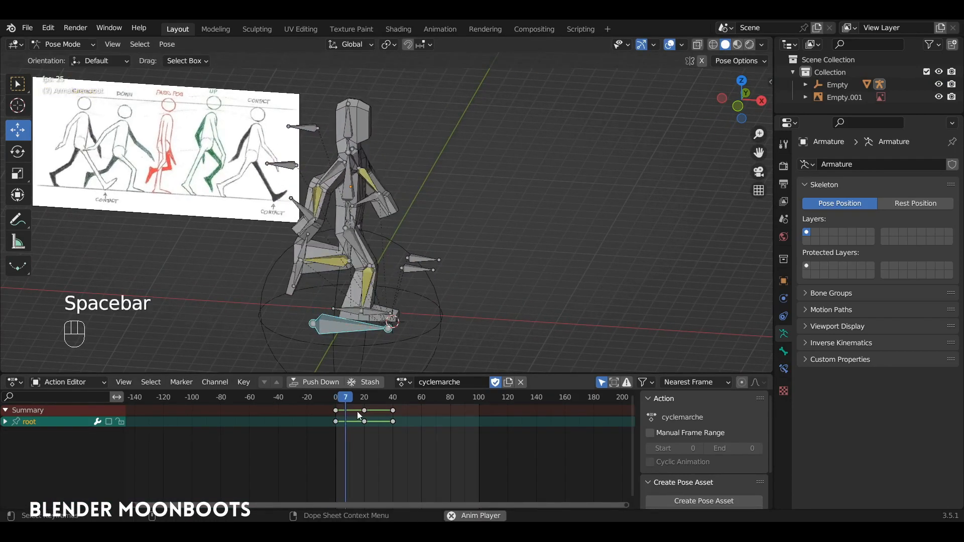
pyautogui.press('space')
pyautogui.click(339, 399)
pyautogui.moveTo(340, 399)
pyautogui.mouseDown()
pyautogui.moveTo(363, 400)
pyautogui.moveTo(335, 402)
pyautogui.mouseUp()
# Return the armature to Object Mode and reduce the height of the Action Editor
pyautogui.hotkey('ctrl', 'Tab')
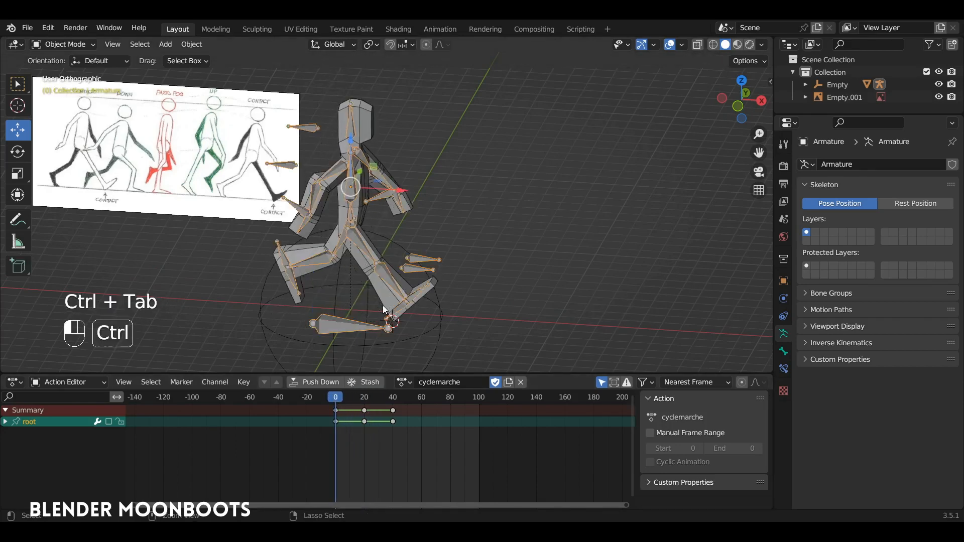
pyautogui.moveTo(396, 374); pyautogui.dragTo(396, 412)
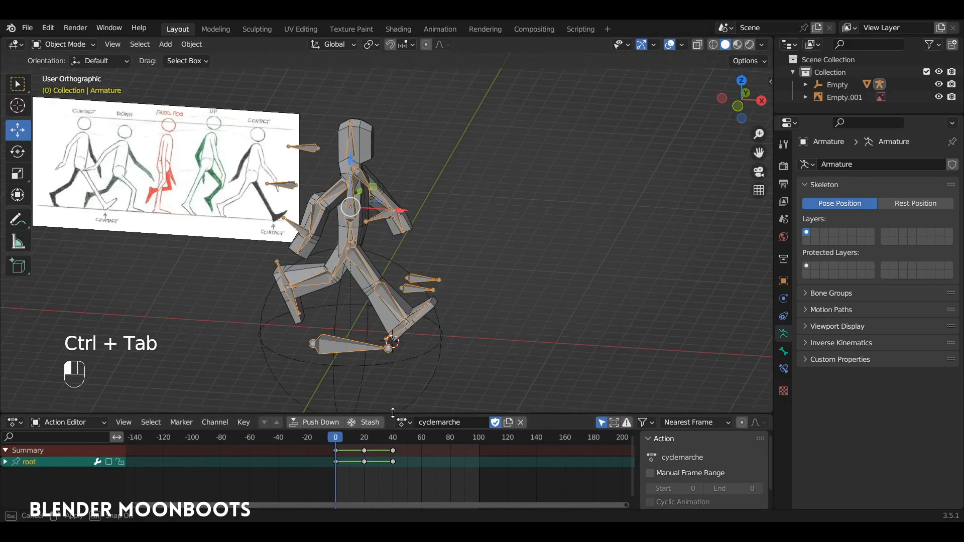
# Split off a Nonlinear Animation editor beneath the 3D viewport and push the cyclemarche action down into a strip
pyautogui.moveTo(770, 38); pyautogui.dragTo(628, 284)
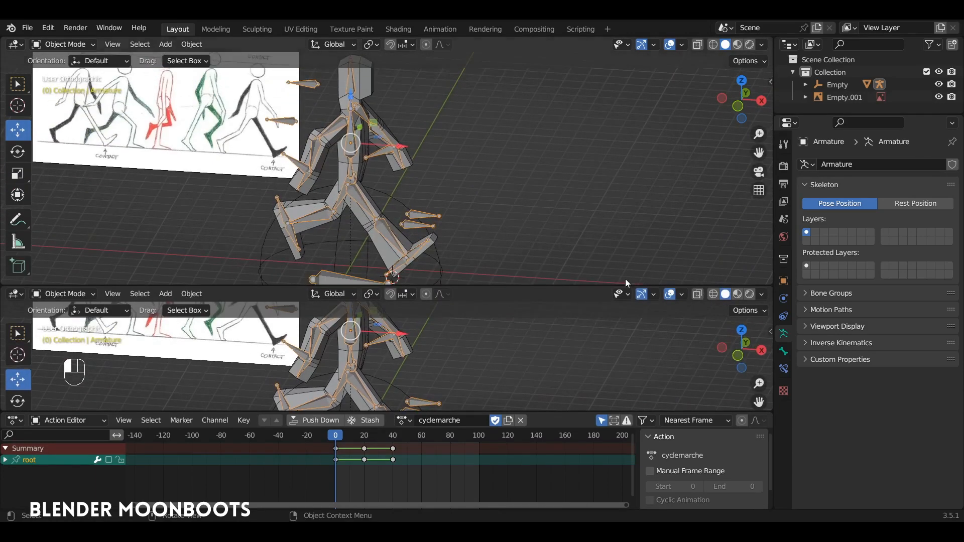
pyautogui.click(15, 293)
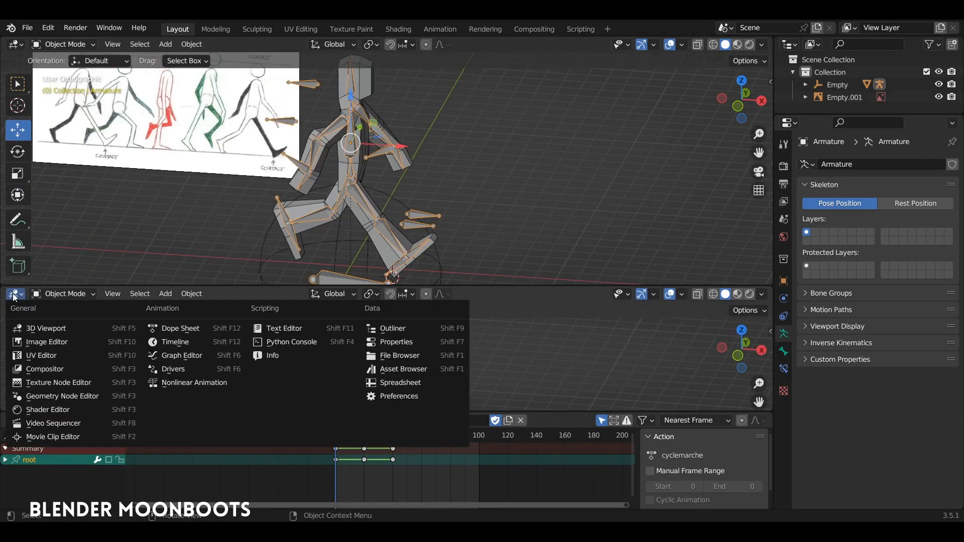
pyautogui.click(221, 384)
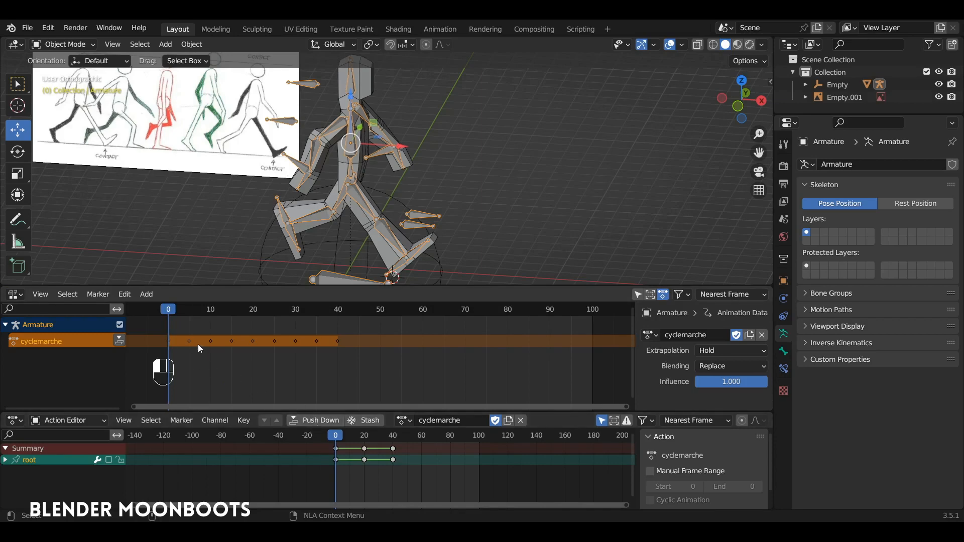
pyautogui.click(118, 341)
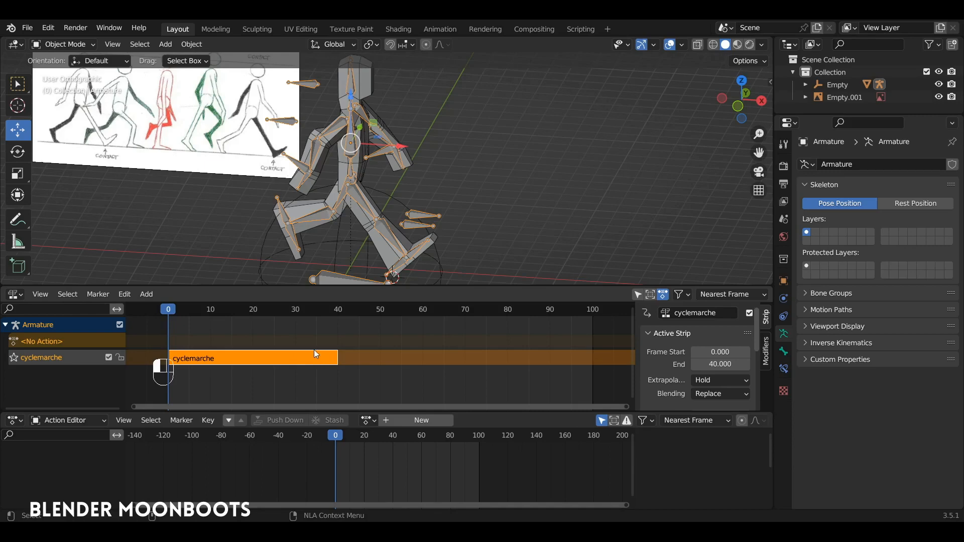
# Play the animation past frame 40 to check the walk driven by the single cyclemarche strip
pyautogui.keyDown('alt'); pyautogui.keyDown('shift'); pyautogui.moveTo(368, 346); pyautogui.dragTo(343, 353); pyautogui.keyUp('shift'); pyautogui.keyUp('alt')
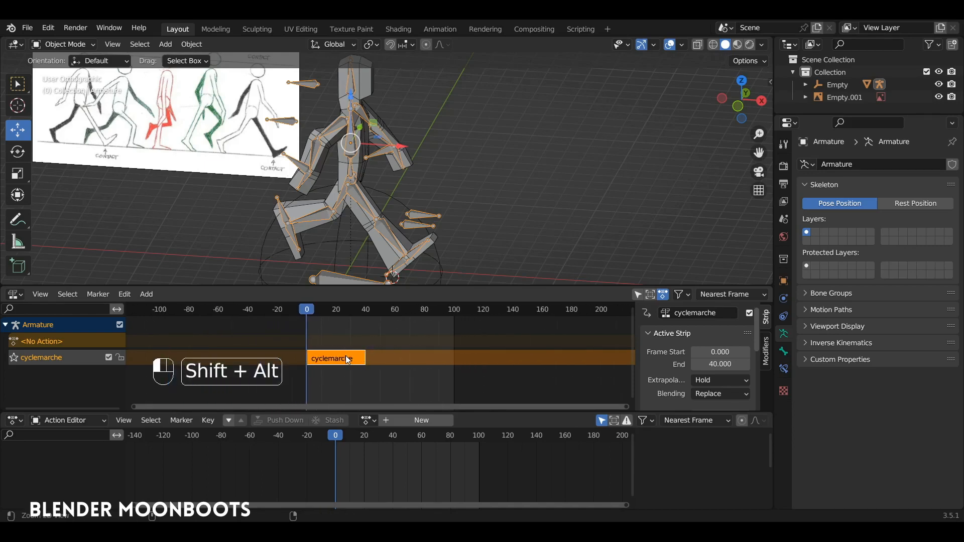
pyautogui.press('space')
pyautogui.press('space')
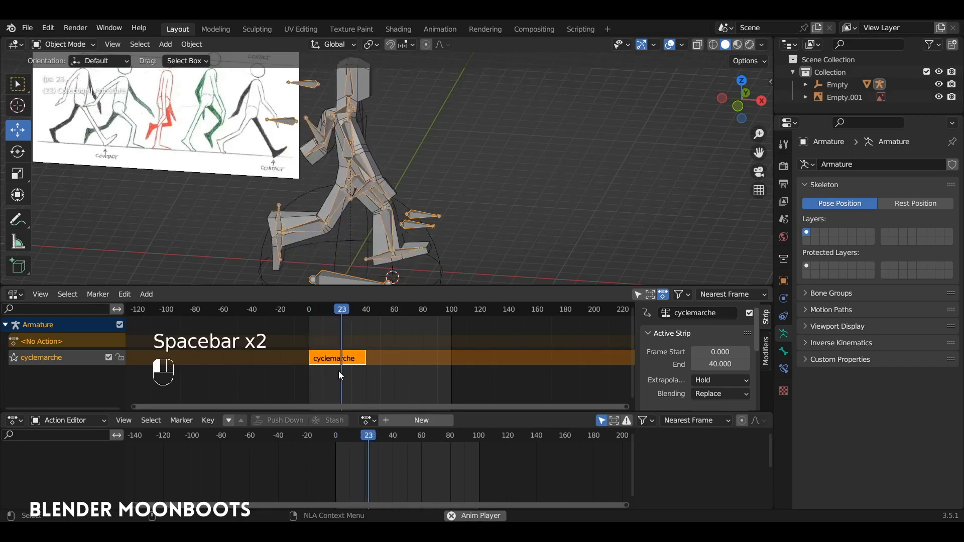
pyautogui.press('space')
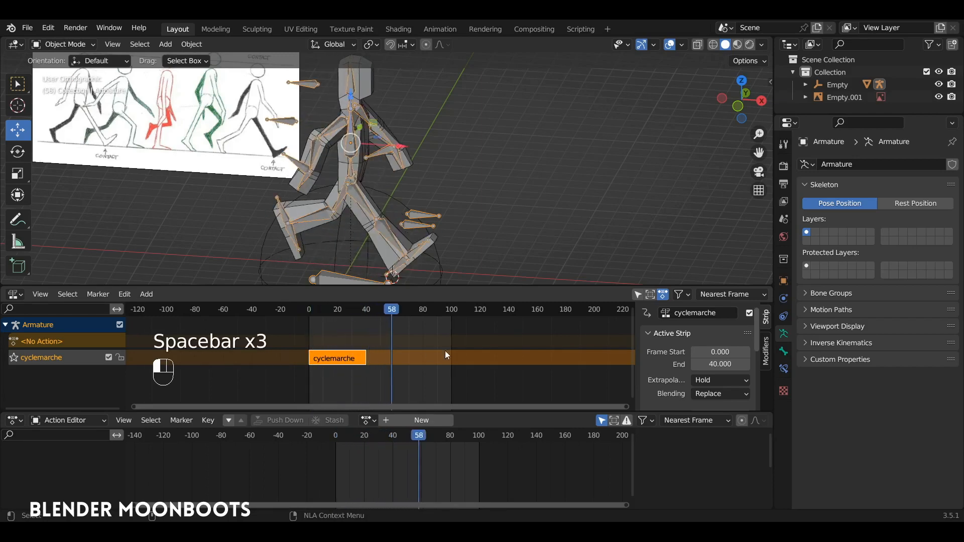
# Enlarge the Nonlinear Animation editor and set the cyclemarche strip's Action Clip repeat to 10
pyautogui.keyDown('alt'); pyautogui.keyDown('shift'); pyautogui.moveTo(454, 329); pyautogui.dragTo(438, 345); pyautogui.keyUp('shift'); pyautogui.keyUp('alt')
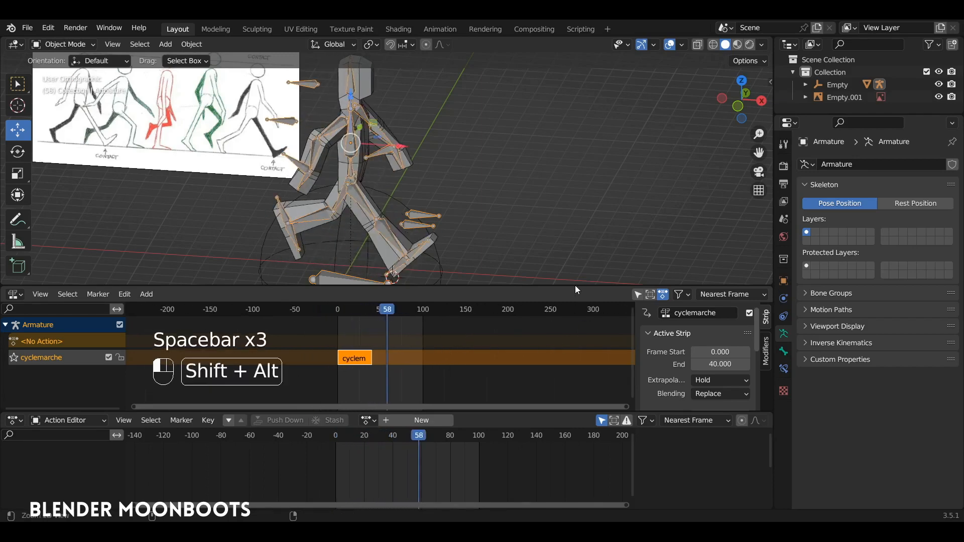
pyautogui.moveTo(573, 284); pyautogui.dragTo(552, 239)
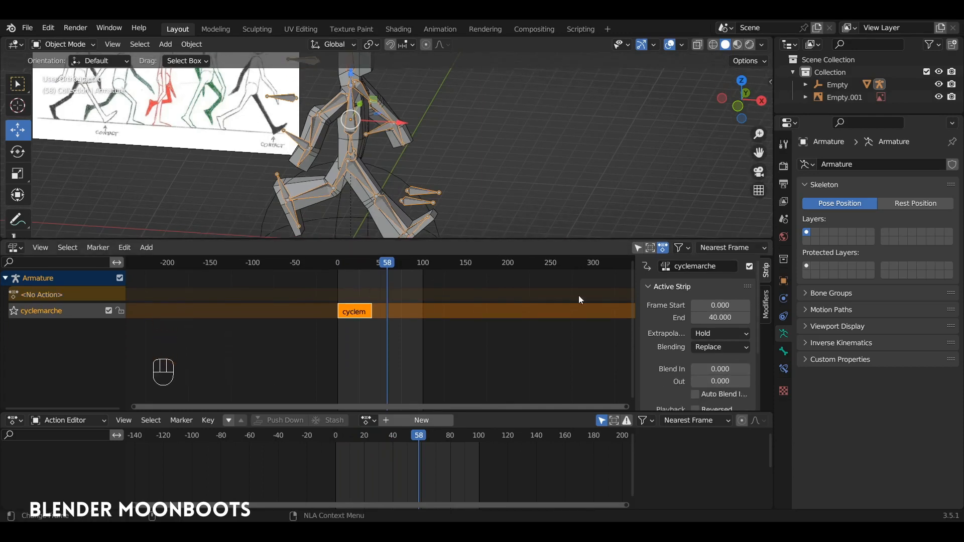
pyautogui.scroll(-5, 683, 326)
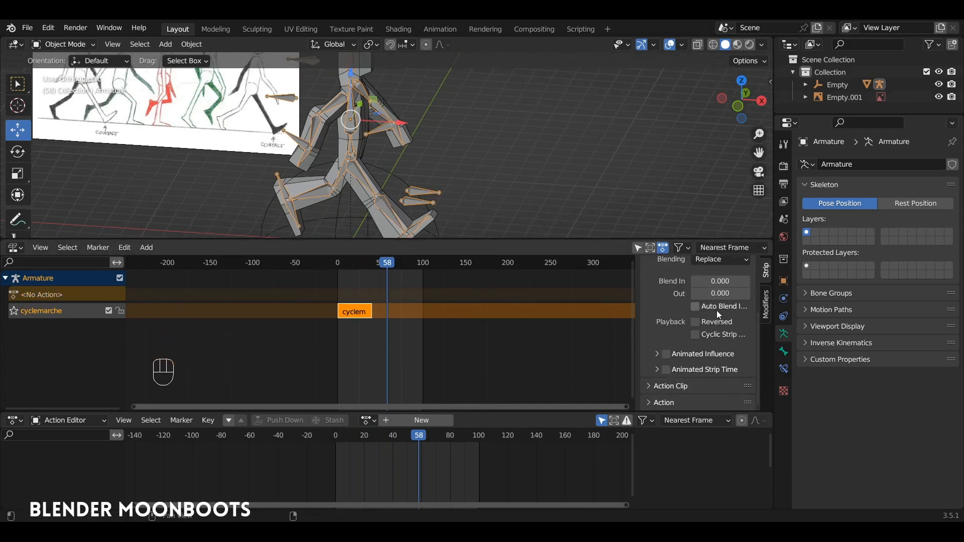
pyautogui.moveTo(634, 311); pyautogui.dragTo(614, 321)
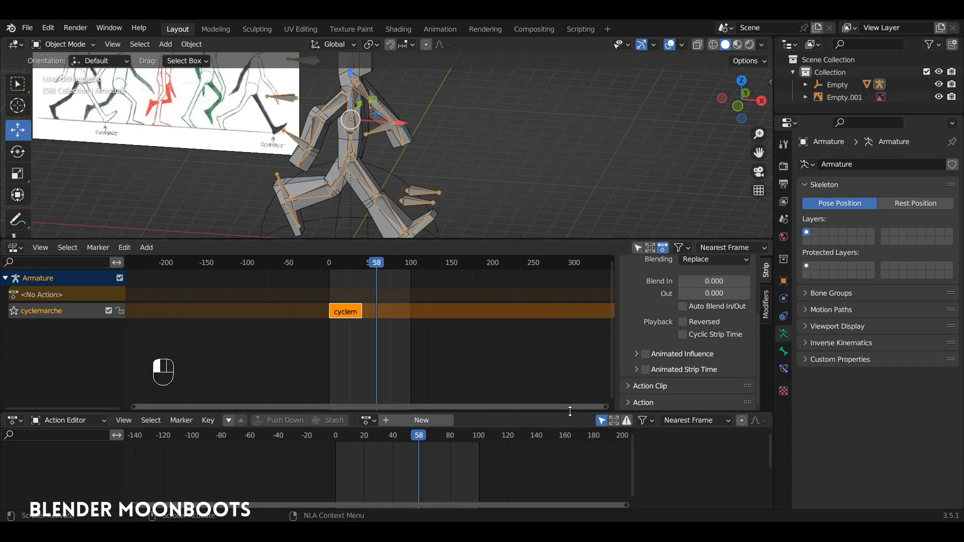
pyautogui.moveTo(571, 412); pyautogui.dragTo(571, 454)
pyautogui.click(628, 426)
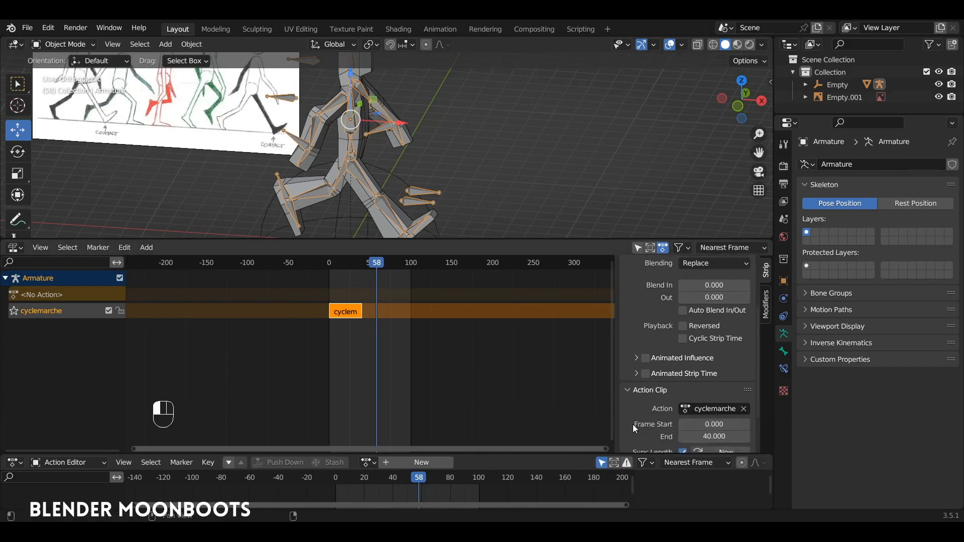
pyautogui.scroll(-3, 635, 428)
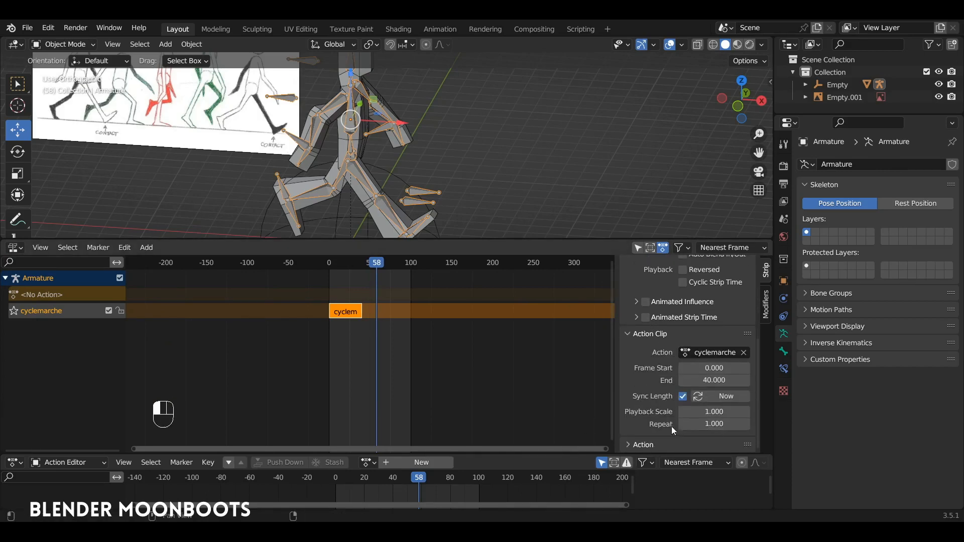
pyautogui.click(709, 424)
pyautogui.write('10')
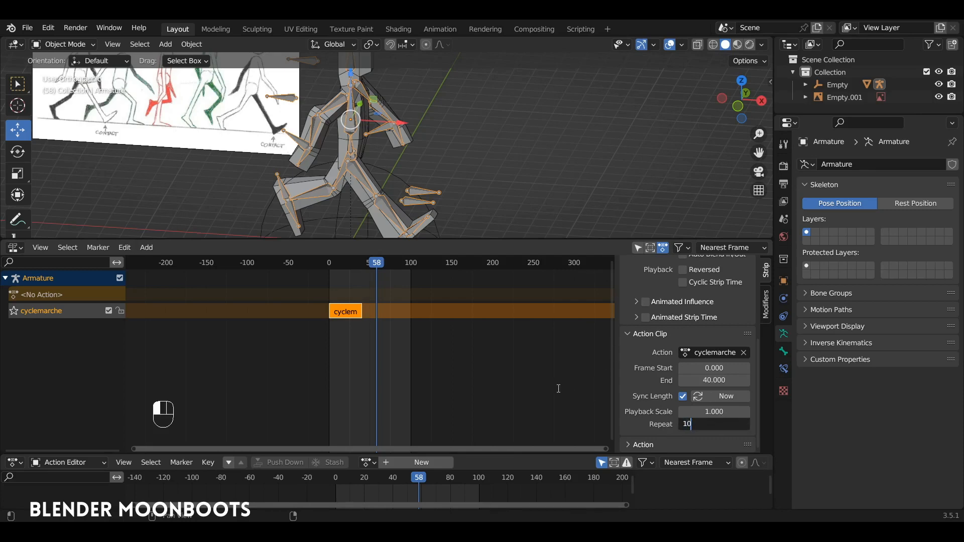
pyautogui.press('Return')
# Play the repeated walk to check it, and set the end frame of the playback range to 200
pyautogui.keyDown('alt'); pyautogui.keyDown('shift'); pyautogui.moveTo(441, 287); pyautogui.dragTo(419, 289); pyautogui.keyUp('shift'); pyautogui.keyUp('alt')
pyautogui.press('space')
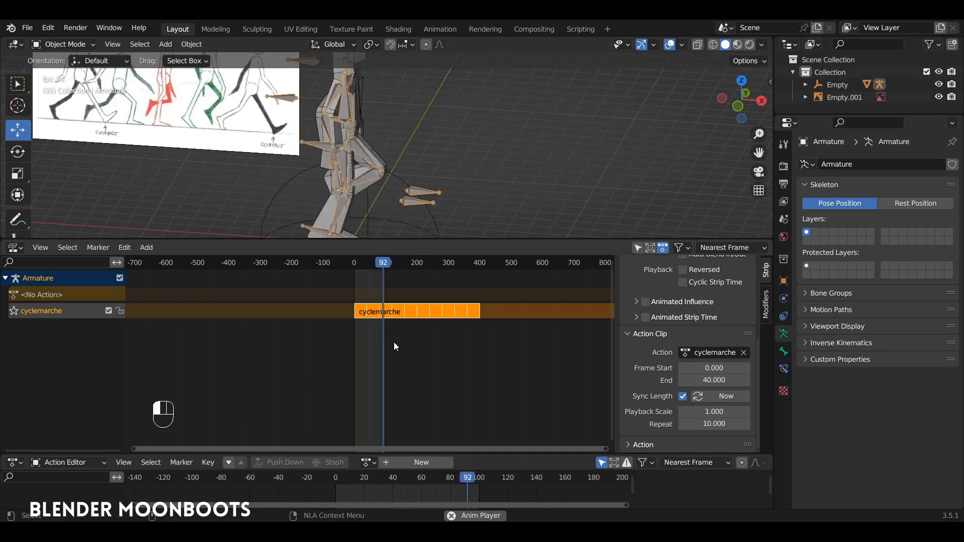
pyautogui.press('space')
pyautogui.moveTo(387, 269); pyautogui.dragTo(417, 272)
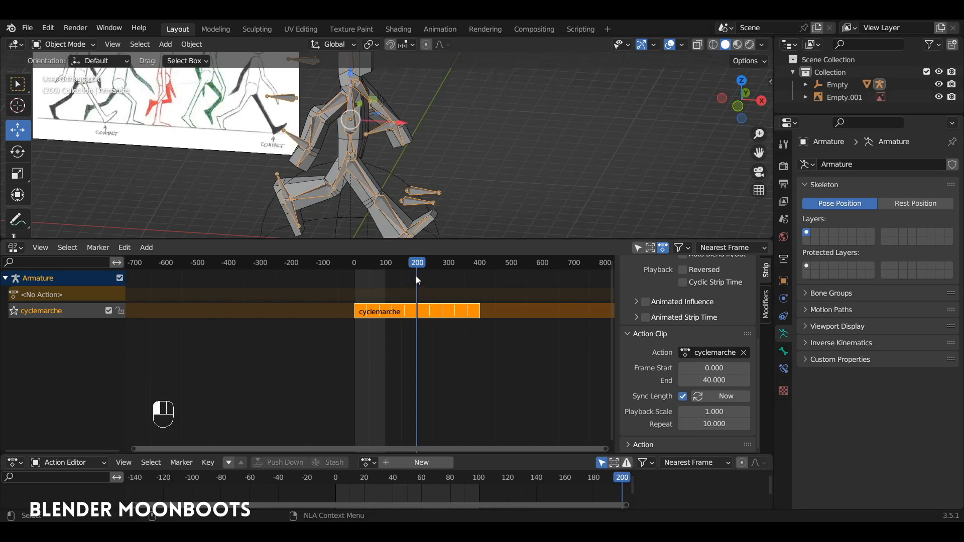
pyautogui.hotkey('alt', 'e')
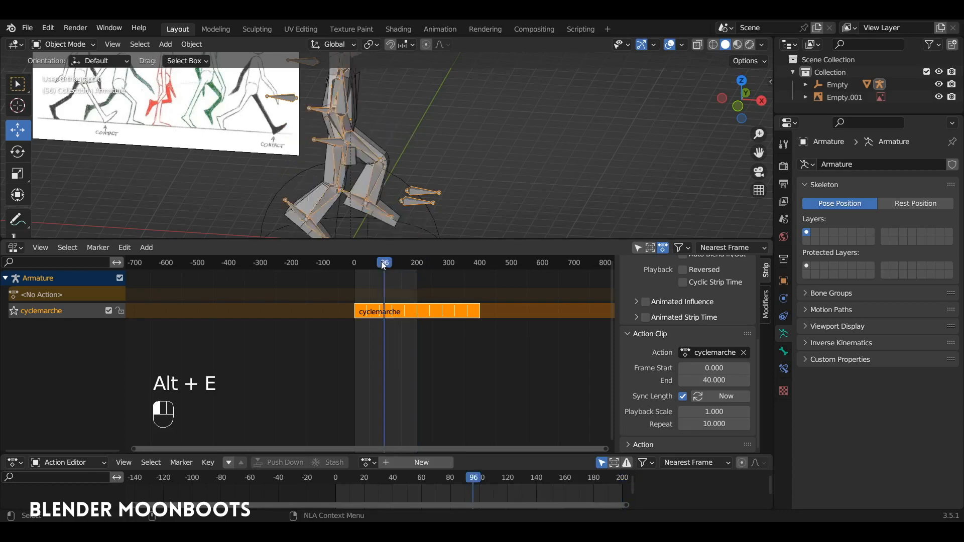
# Enlarge the 3D viewport and select the sphere-shaped Empty at the character's feet while the walk plays
pyautogui.press('space')
pyautogui.moveTo(392, 239); pyautogui.dragTo(389, 308)
pyautogui.scroll(-6, 407, 260)
pyautogui.click(402, 225)
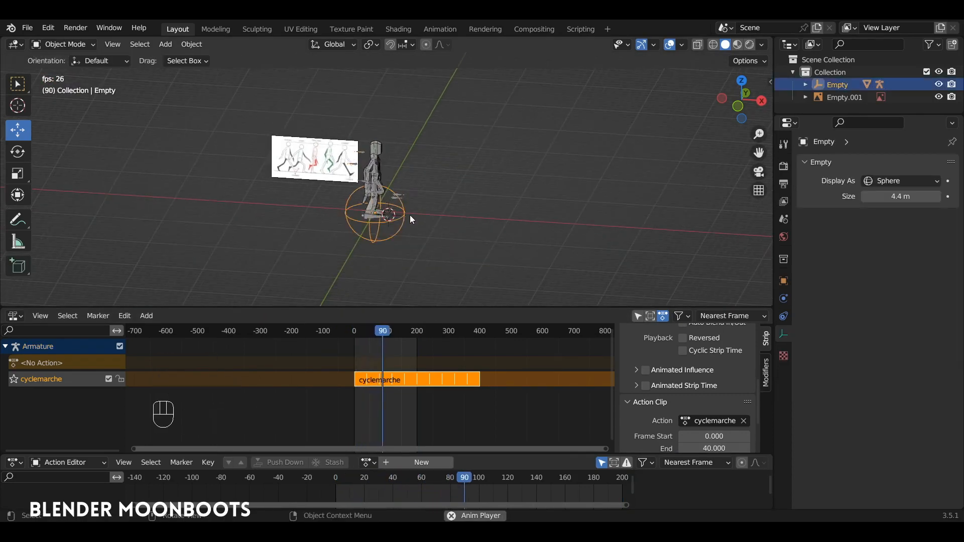
pyautogui.hotkey('shift', 'space')
pyautogui.press('space')
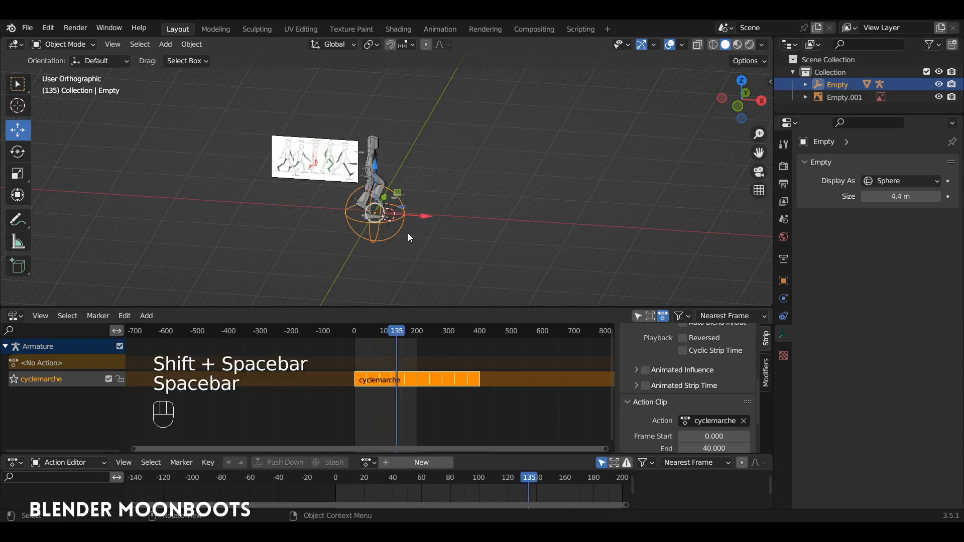
# Try moving the Empty along the X axis, play the walk, and clear the Empty's location
pyautogui.moveTo(425, 216)
pyautogui.mouseDown()
pyautogui.moveTo(491, 235)
pyautogui.moveTo(439, 233)
pyautogui.moveTo(425, 219)
pyautogui.moveTo(434, 223)
pyautogui.mouseUp()
pyautogui.press('space')
pyautogui.press('space')
pyautogui.hotkey('alt', 'g')
# Enlarge the Action Editor, return to frame 0, and insert a transform keyframe on the Empty
pyautogui.scroll(2, 430, 209)
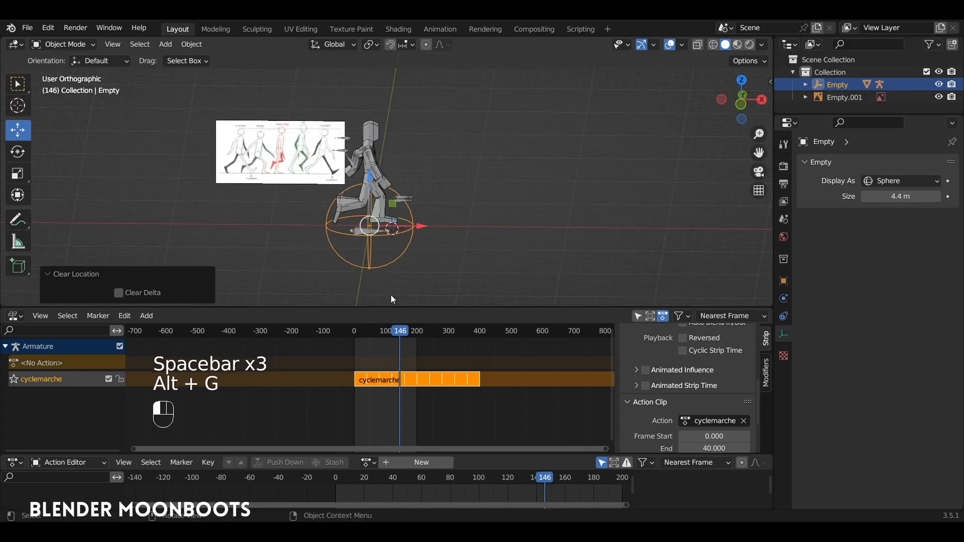
pyautogui.moveTo(390, 307); pyautogui.dragTo(390, 273)
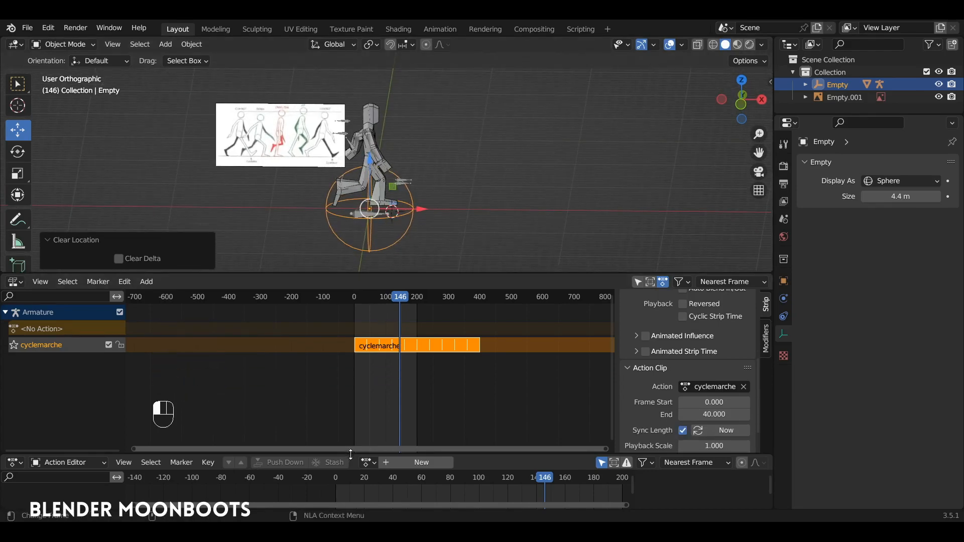
pyautogui.moveTo(350, 454); pyautogui.dragTo(335, 408)
pyautogui.click(338, 408)
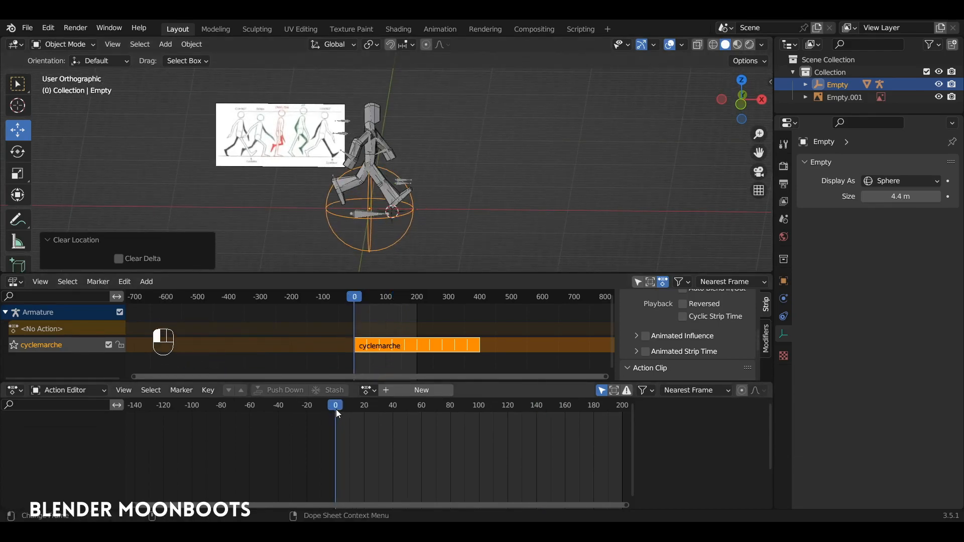
pyautogui.keyDown('alt'); pyautogui.moveTo(422, 214); pyautogui.dragTo(396, 245); pyautogui.keyUp('alt')
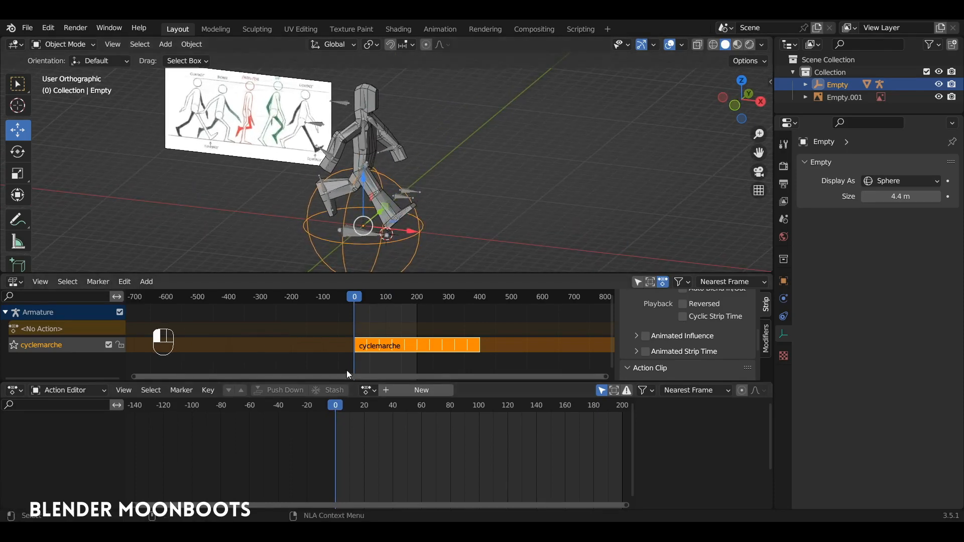
pyautogui.press('i')
pyautogui.click(423, 202)
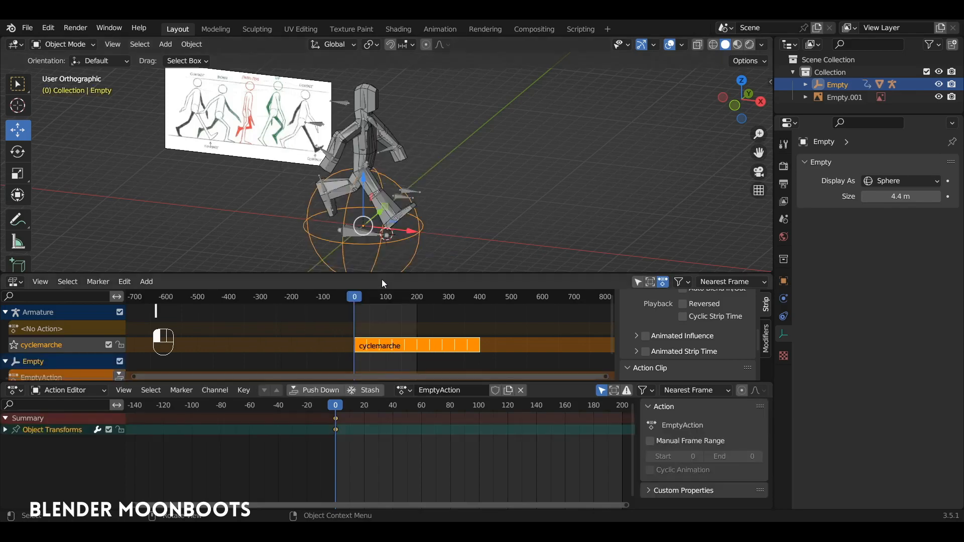
# At frame 199, move the Empty about 159 m along X and insert a keyframe on it
pyautogui.keyDown('alt'); pyautogui.keyDown('shift'); pyautogui.moveTo(422, 212); pyautogui.dragTo(406, 277); pyautogui.keyUp('shift'); pyautogui.keyUp('alt')
pyautogui.moveTo(381, 422); pyautogui.dragTo(619, 427)
pyautogui.keyDown('alt'); pyautogui.keyDown('shift'); pyautogui.moveTo(472, 211); pyautogui.dragTo(462, 312); pyautogui.keyUp('shift'); pyautogui.keyUp('alt')
pyautogui.keyDown('ctrl'); pyautogui.keyDown('alt'); pyautogui.moveTo(482, 203); pyautogui.dragTo(311, 199); pyautogui.keyUp('alt'); pyautogui.keyUp('ctrl')
pyautogui.moveTo(260, 175); pyautogui.dragTo(605, 241)
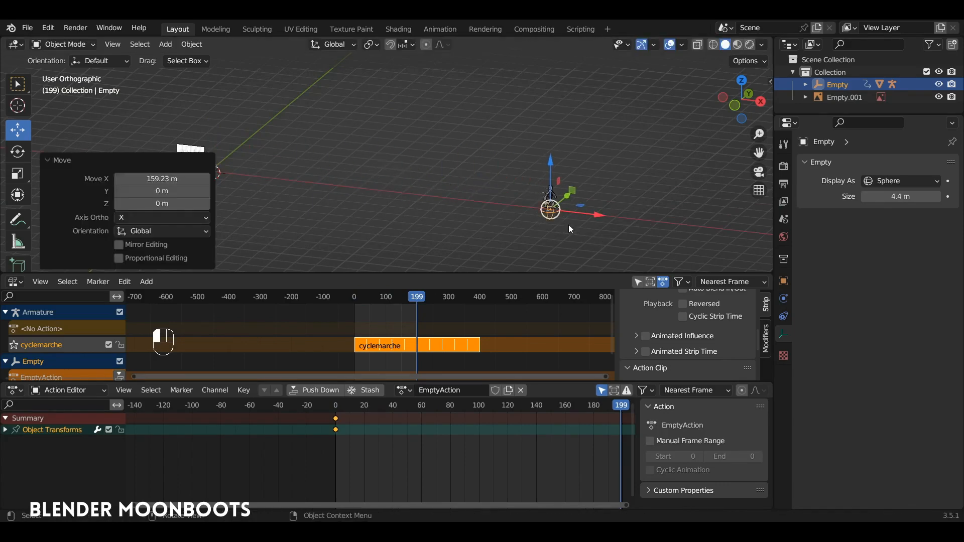
pyautogui.press('i')
pyautogui.click(563, 224)
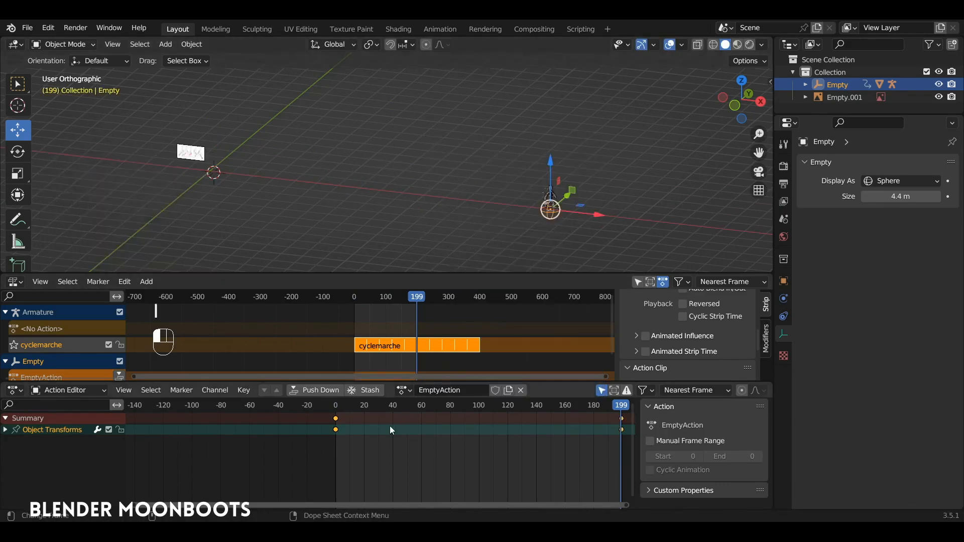
# Set the interpolation of the Empty's two keyframes to Linear
pyautogui.keyDown('ctrl'); pyautogui.keyDown('alt'); pyautogui.moveTo(400, 436); pyautogui.dragTo(314, 436, button='middle'); pyautogui.keyUp('alt'); pyautogui.keyUp('ctrl')
pyautogui.moveTo(294, 409); pyautogui.dragTo(314, 435)
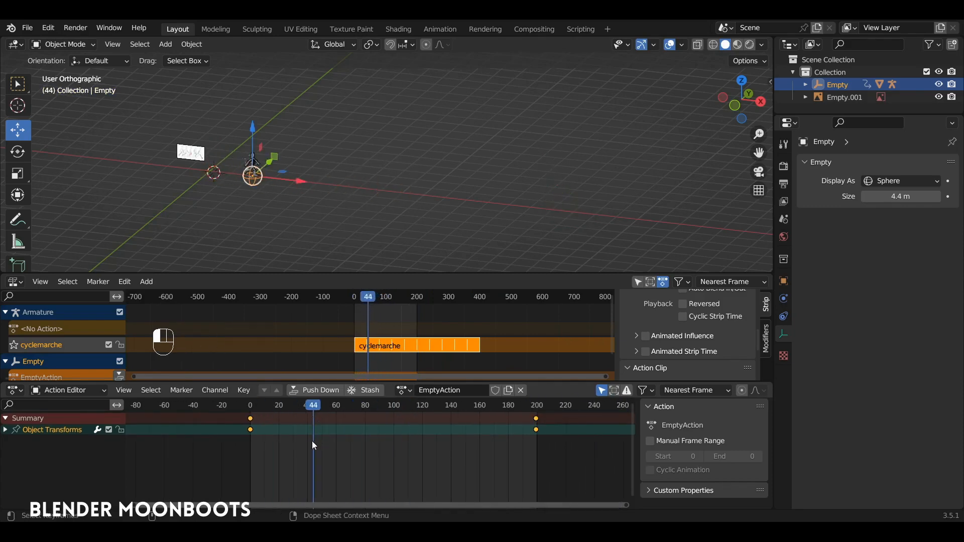
pyautogui.press('t')
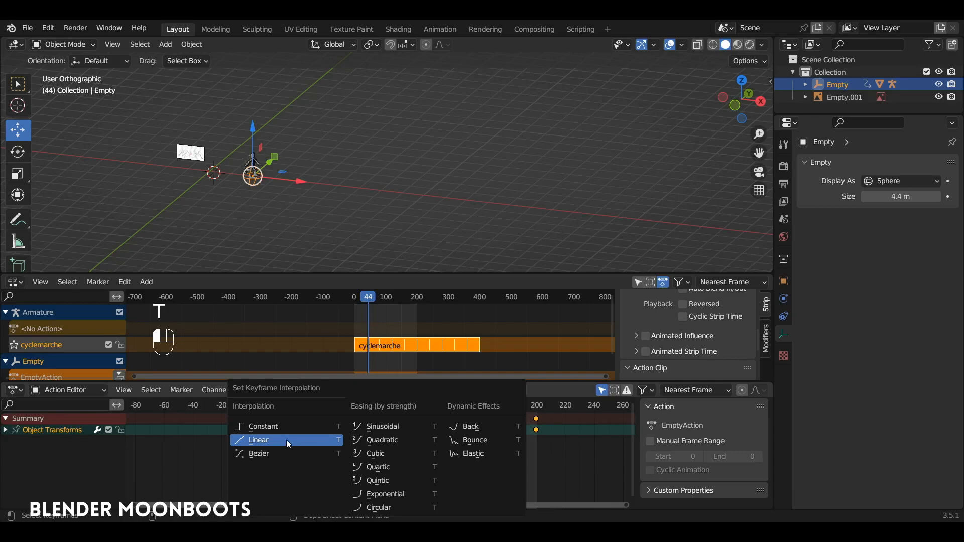
pyautogui.click(281, 438)
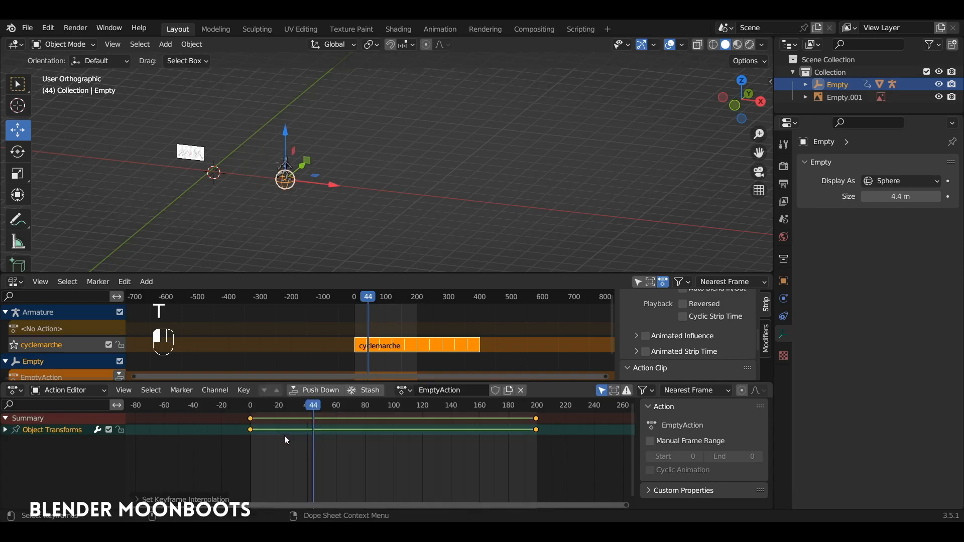
# Play the animation and follow the travelling character in the viewport to judge its speed against the steps
pyautogui.press('space')
pyautogui.keyDown('alt'); pyautogui.keyDown('shift'); pyautogui.moveTo(245, 139); pyautogui.dragTo(426, 129); pyautogui.keyUp('shift'); pyautogui.keyUp('alt')
pyautogui.keyDown('ctrl'); pyautogui.keyDown('alt'); pyautogui.moveTo(426, 128); pyautogui.dragTo(453, 211); pyautogui.keyUp('alt'); pyautogui.keyUp('ctrl')
pyautogui.press('space')
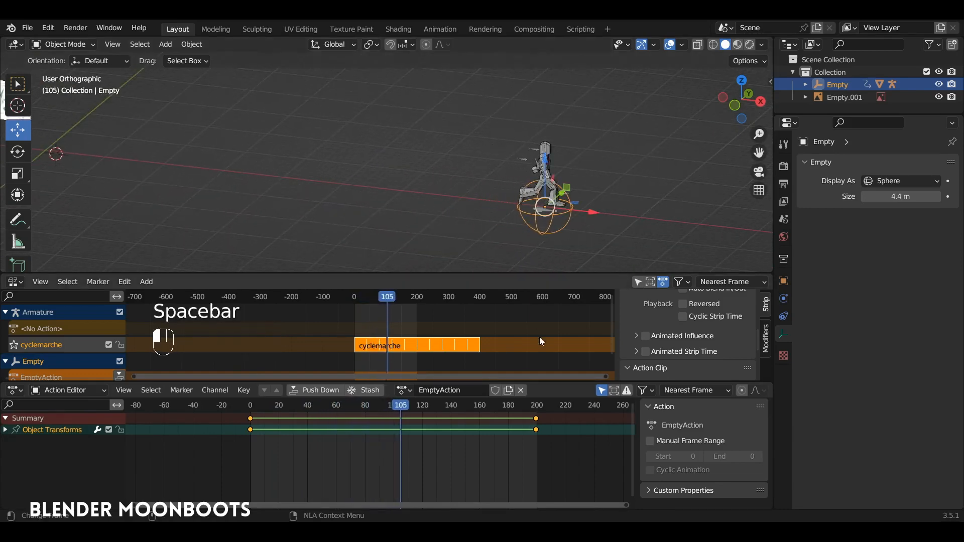
# Try shortening the Empty's travel by moving it back about 11.6 m along X at frame 105 and about 43.4 m at frame 200
pyautogui.click(535, 420)
pyautogui.keyDown('ctrl'); pyautogui.keyDown('alt'); pyautogui.moveTo(549, 423); pyautogui.dragTo(550, 259); pyautogui.keyUp('alt'); pyautogui.keyUp('ctrl')
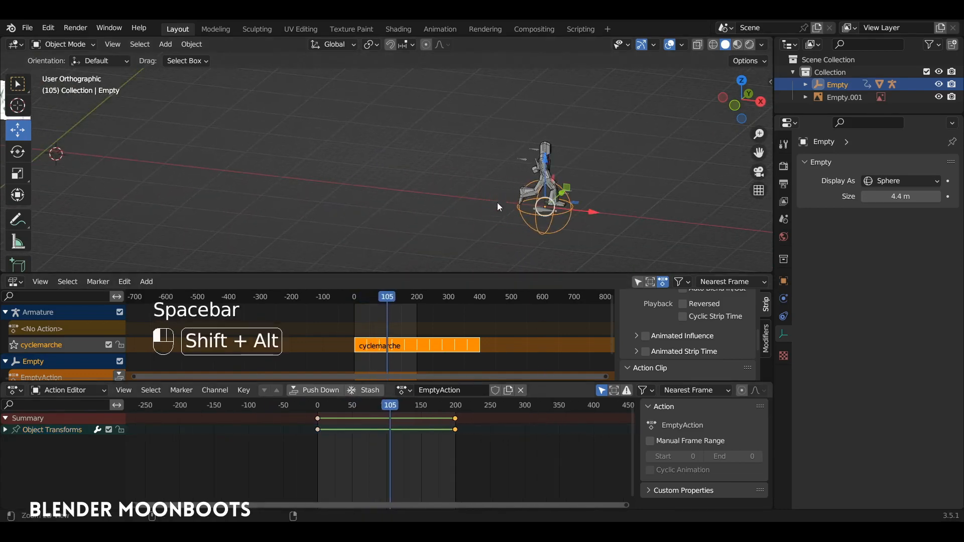
pyautogui.keyDown('ctrl'); pyautogui.keyDown('alt'); pyautogui.moveTo(520, 224); pyautogui.dragTo(525, 249); pyautogui.keyUp('alt'); pyautogui.keyUp('ctrl')
pyautogui.moveTo(530, 200); pyautogui.dragTo(481, 195)
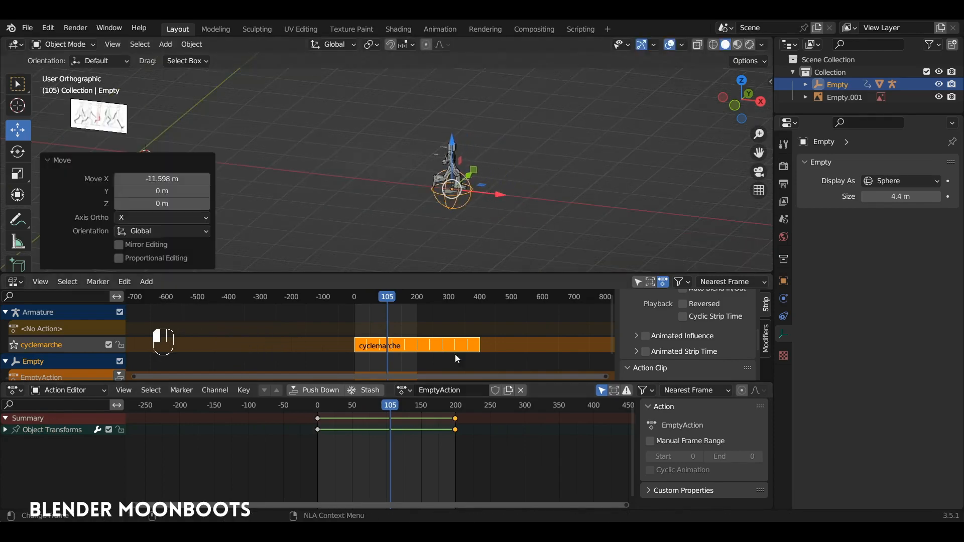
pyautogui.moveTo(454, 407); pyautogui.dragTo(455, 408)
pyautogui.keyDown('ctrl'); pyautogui.keyDown('alt'); pyautogui.moveTo(473, 216); pyautogui.dragTo(476, 246); pyautogui.keyUp('alt'); pyautogui.keyUp('ctrl')
pyautogui.keyDown('alt'); pyautogui.keyDown('shift'); pyautogui.moveTo(477, 246); pyautogui.dragTo(475, 252); pyautogui.keyUp('shift'); pyautogui.keyUp('alt')
pyautogui.moveTo(674, 205); pyautogui.dragTo(672, 204)
pyautogui.click(569, 193)
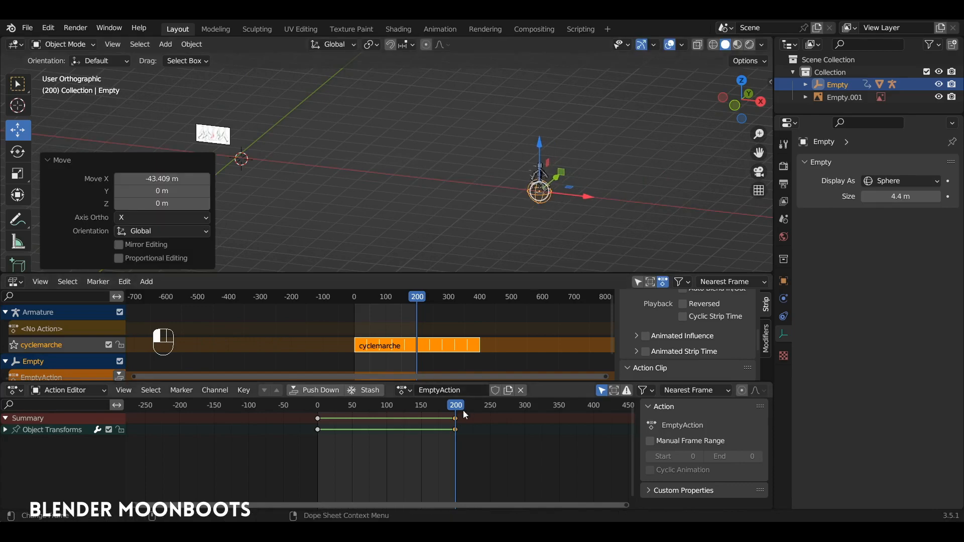
# Slow the Empty's travel by moving its last keyframe to about frame 347, and return to frame 0
pyautogui.click(457, 420)
pyautogui.press('g')
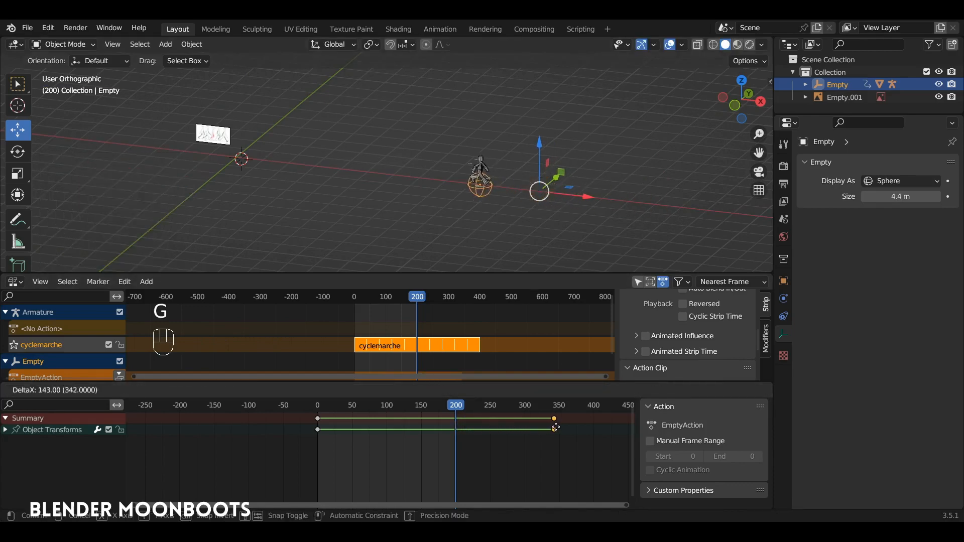
pyautogui.click(557, 427)
pyautogui.moveTo(448, 400); pyautogui.dragTo(318, 409)
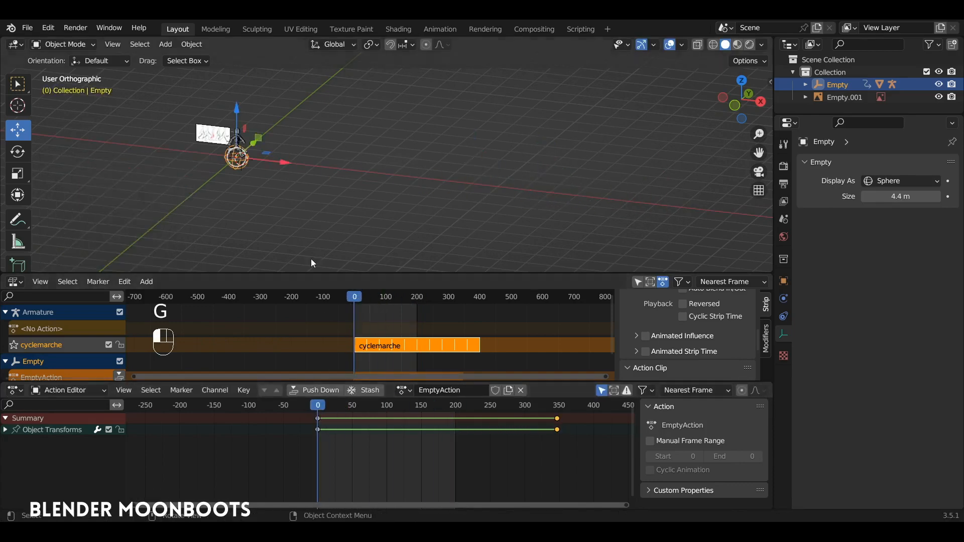
# Play the animation and follow the moving character in perspective to compare its travel with its steps
pyautogui.press('space')
pyautogui.keyDown('alt'); pyautogui.keyDown('shift'); pyautogui.moveTo(264, 153); pyautogui.dragTo(454, 158); pyautogui.keyUp('shift'); pyautogui.keyUp('alt')
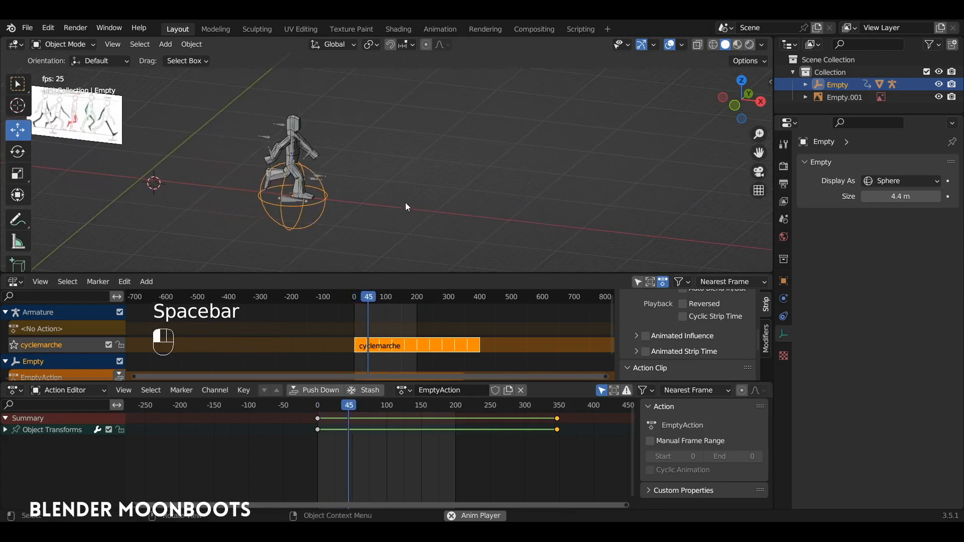
pyautogui.press('space')
pyautogui.keyDown('ctrl'); pyautogui.keyDown('alt'); pyautogui.moveTo(330, 197); pyautogui.dragTo(335, 156); pyautogui.keyUp('alt'); pyautogui.keyUp('ctrl')
pyautogui.press('space')
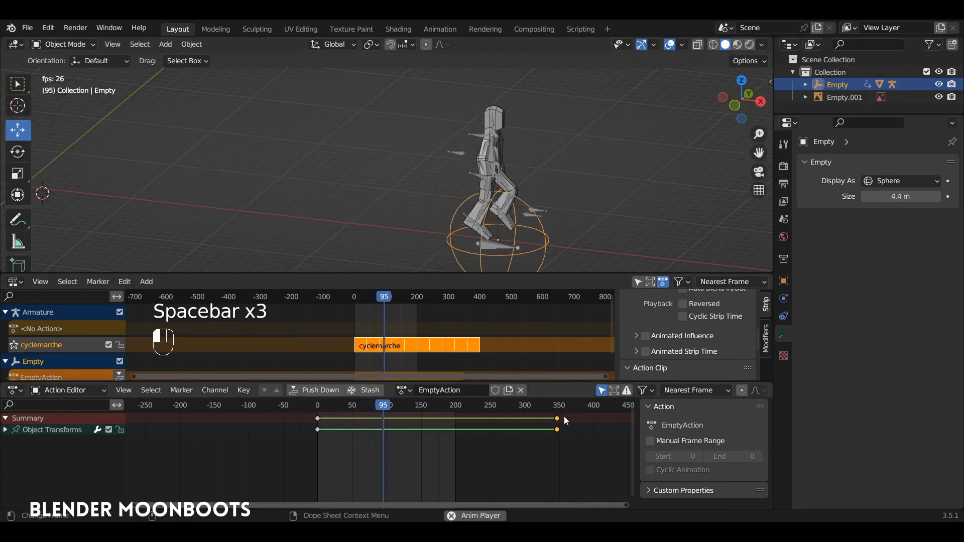
# Slow the Empty's travel by moving its last keyframe to about frame 427, and return to frame 0
pyautogui.press('space')
pyautogui.press('g')
pyautogui.click(616, 429)
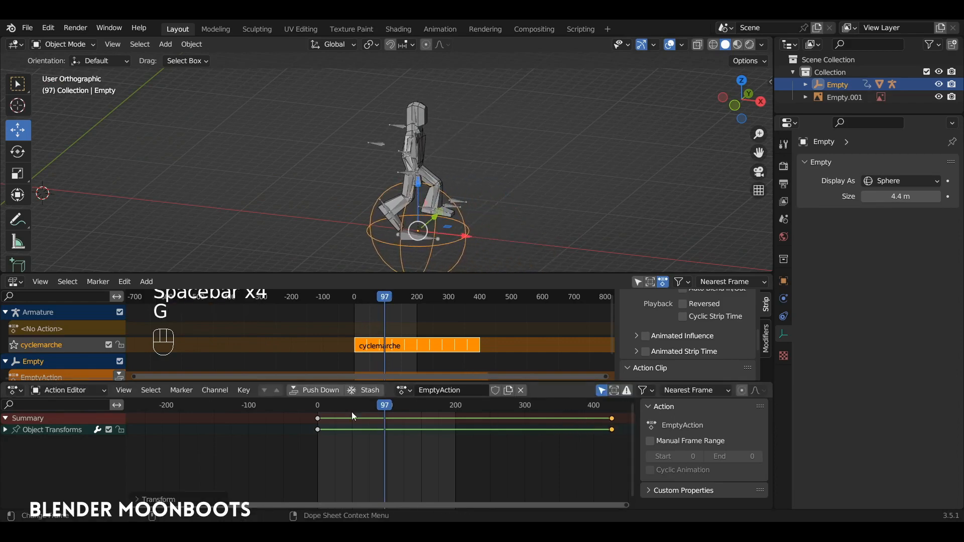
pyautogui.click(317, 407)
# Play the slowed walk and examine the character's foot contact in the front orthographic view
pyautogui.press('space')
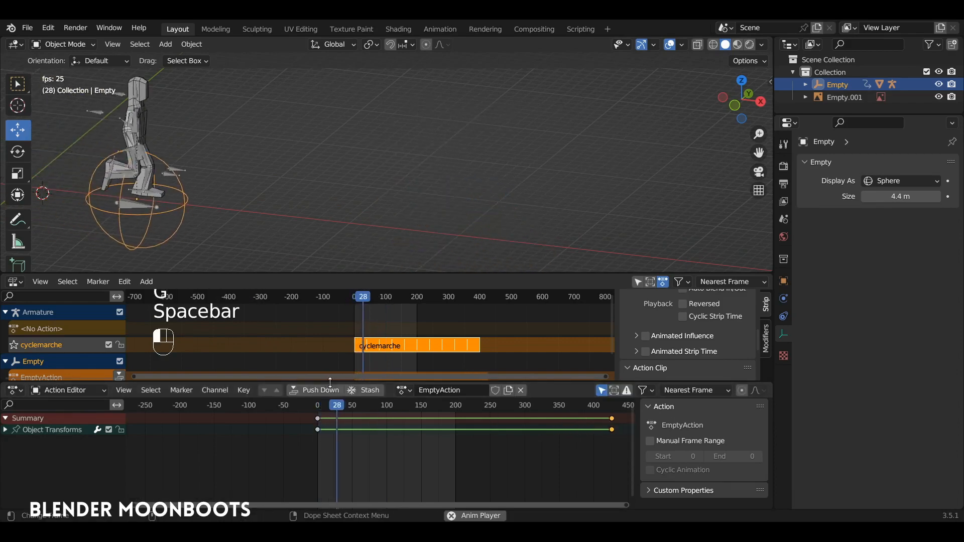
pyautogui.keyDown('alt'); pyautogui.keyDown('shift'); pyautogui.moveTo(323, 216); pyautogui.dragTo(367, 199); pyautogui.keyUp('shift'); pyautogui.keyUp('alt')
pyautogui.keyDown('alt'); pyautogui.keyDown('shift'); pyautogui.moveTo(366, 199); pyautogui.dragTo(426, 170); pyautogui.keyUp('shift'); pyautogui.keyUp('alt')
pyautogui.press('KP_1')
pyautogui.press('space')
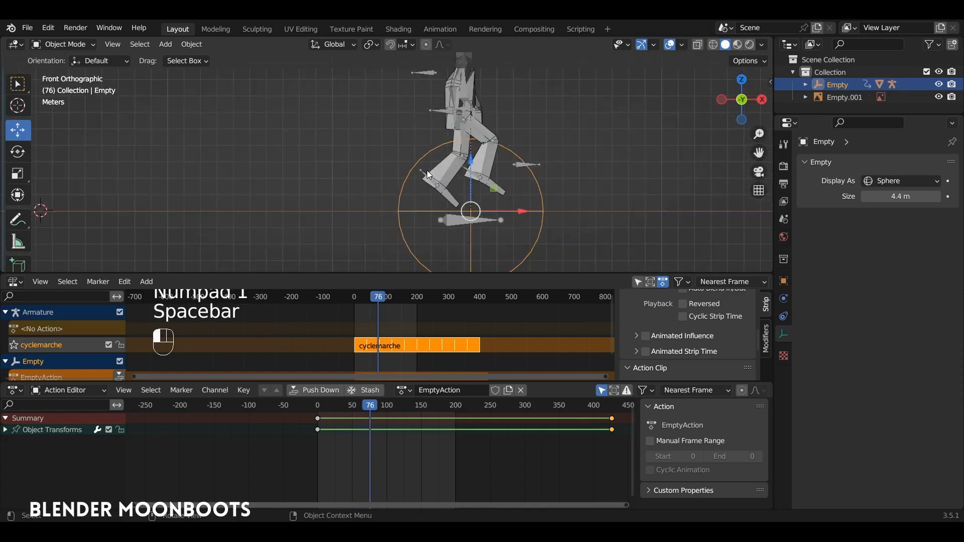
pyautogui.keyDown('alt'); pyautogui.keyDown('shift'); pyautogui.moveTo(317, 175); pyautogui.dragTo(429, 181); pyautogui.keyUp('shift'); pyautogui.keyUp('alt')
pyautogui.keyDown('ctrl'); pyautogui.keyDown('alt'); pyautogui.moveTo(429, 181); pyautogui.dragTo(554, 212); pyautogui.keyUp('alt'); pyautogui.keyUp('ctrl')
pyautogui.press('space')
pyautogui.press('space')
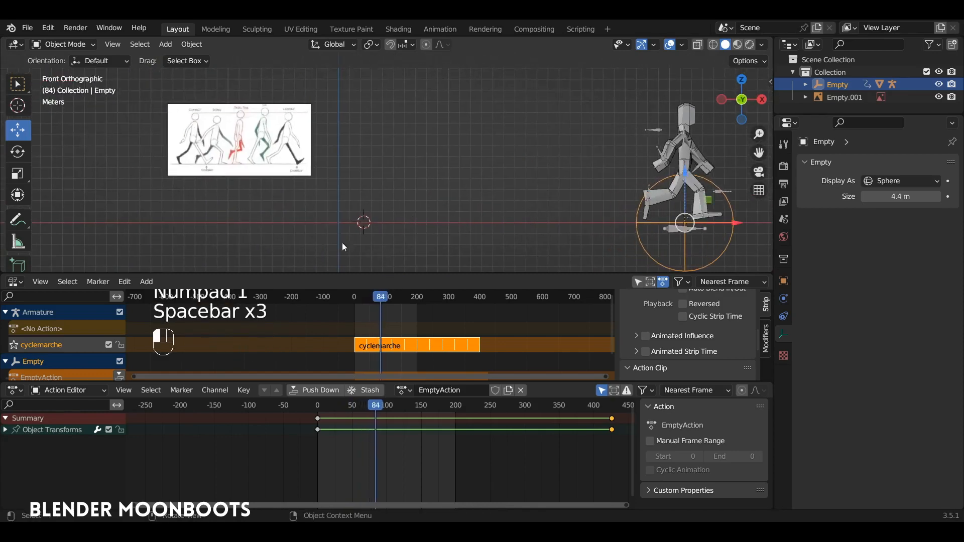
# Replay the walk from the first frame with the front view close on the feet to check for sliding
pyautogui.hotkey('shift', 'Left')
pyautogui.keyDown('alt'); pyautogui.keyDown('shift'); pyautogui.moveTo(304, 243); pyautogui.dragTo(331, 161); pyautogui.keyUp('shift'); pyautogui.keyUp('alt')
pyautogui.keyDown('alt'); pyautogui.keyDown('shift'); pyautogui.moveTo(332, 160); pyautogui.dragTo(346, 133); pyautogui.keyUp('shift'); pyautogui.keyUp('alt')
pyautogui.press('space')
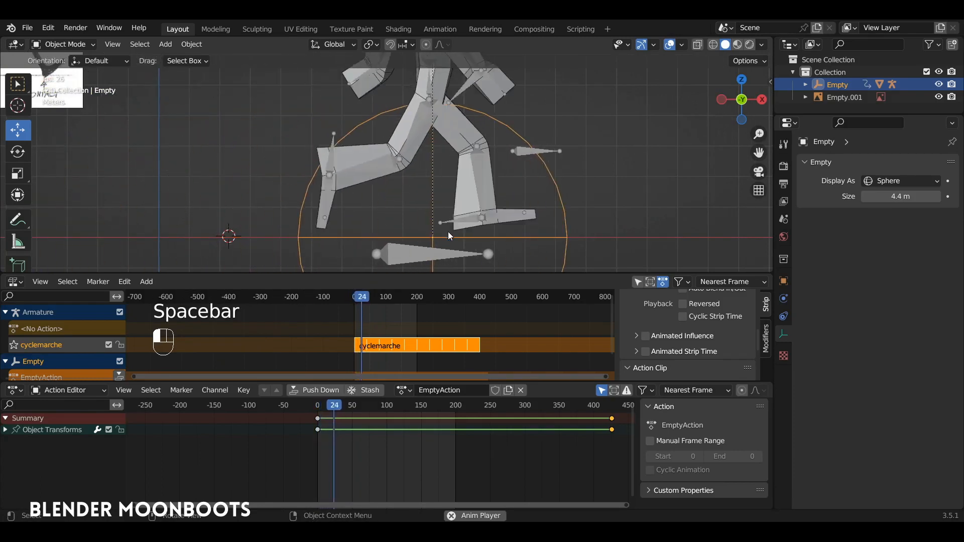
pyautogui.press('space')
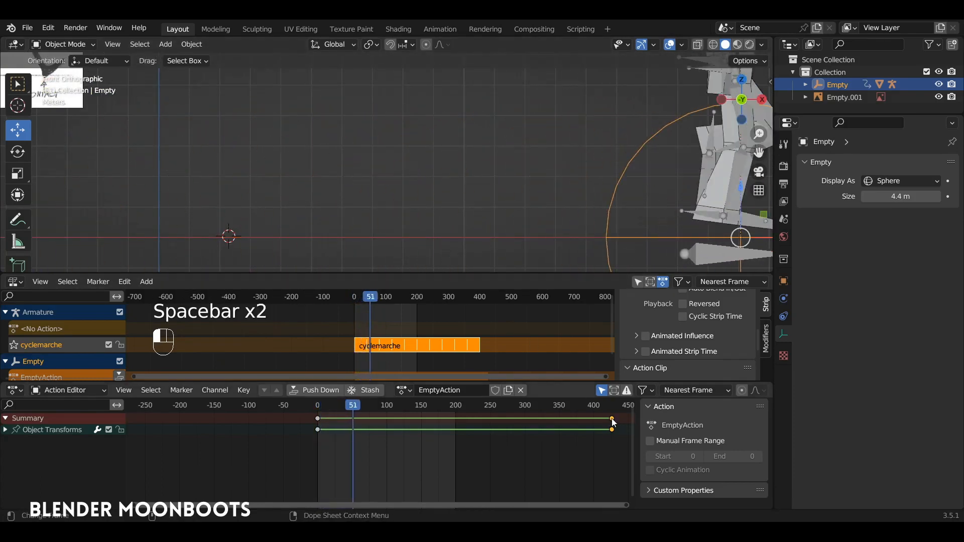
# Move the Empty's last keyframe to about frame 446, and return to frame 0
pyautogui.press('g')
pyautogui.click(626, 419)
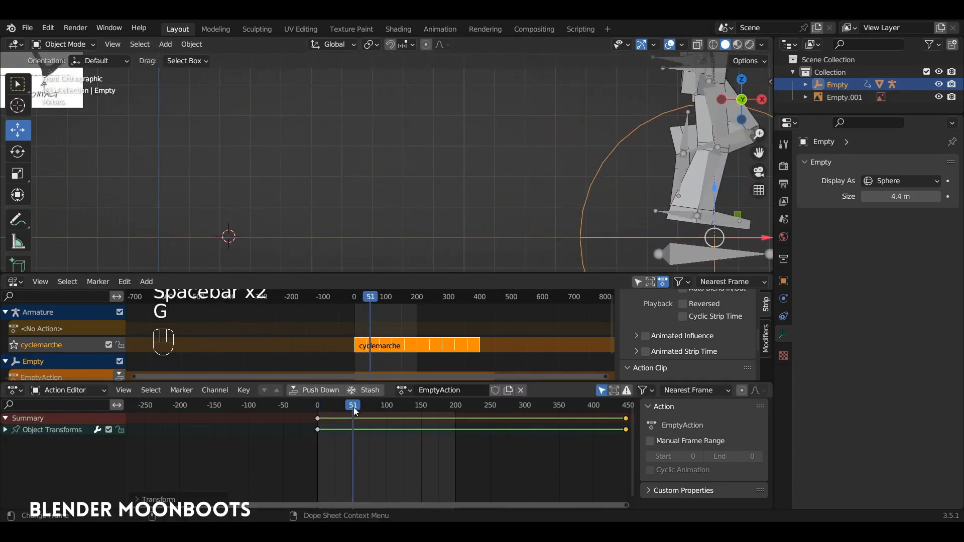
pyautogui.moveTo(354, 411); pyautogui.dragTo(318, 411)
# Check the travel in playback, then move the Empty's last keyframe to about frame 462 and return to the start
pyautogui.press('space')
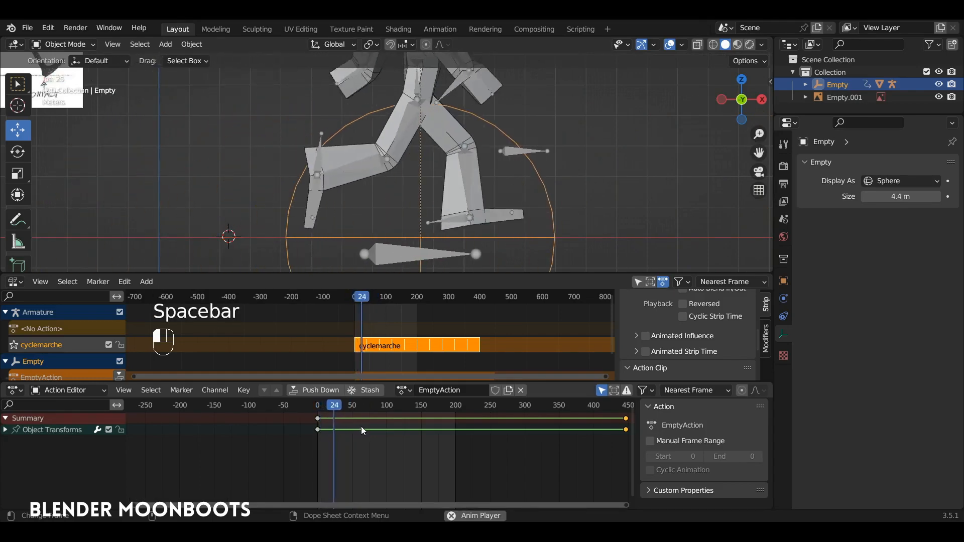
pyautogui.scroll(-8, 465, 180)
pyautogui.keyDown('alt'); pyautogui.moveTo(470, 184); pyautogui.dragTo(436, 216); pyautogui.keyUp('alt')
pyautogui.keyDown('alt'); pyautogui.keyDown('shift'); pyautogui.moveTo(436, 216); pyautogui.dragTo(378, 137); pyautogui.keyUp('shift'); pyautogui.keyUp('alt')
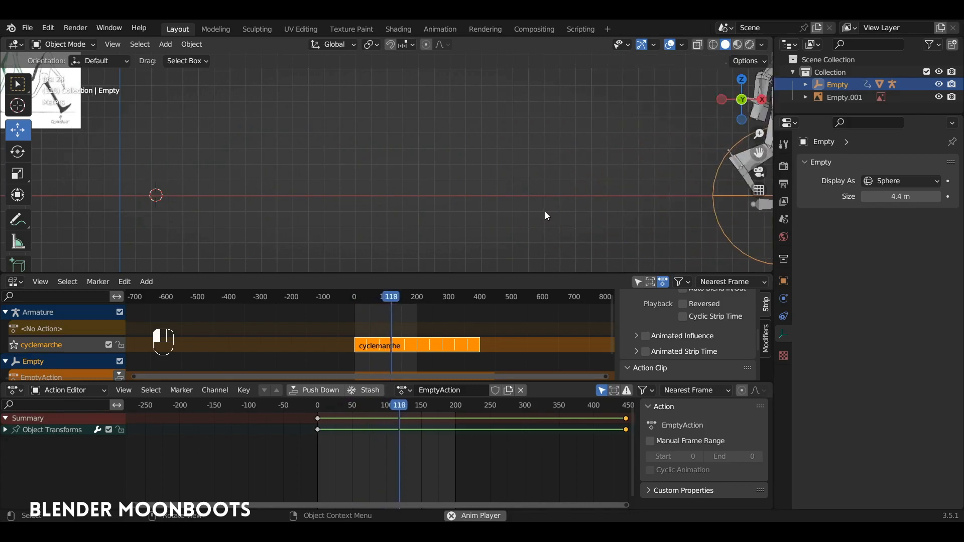
pyautogui.press('space')
pyautogui.press('g')
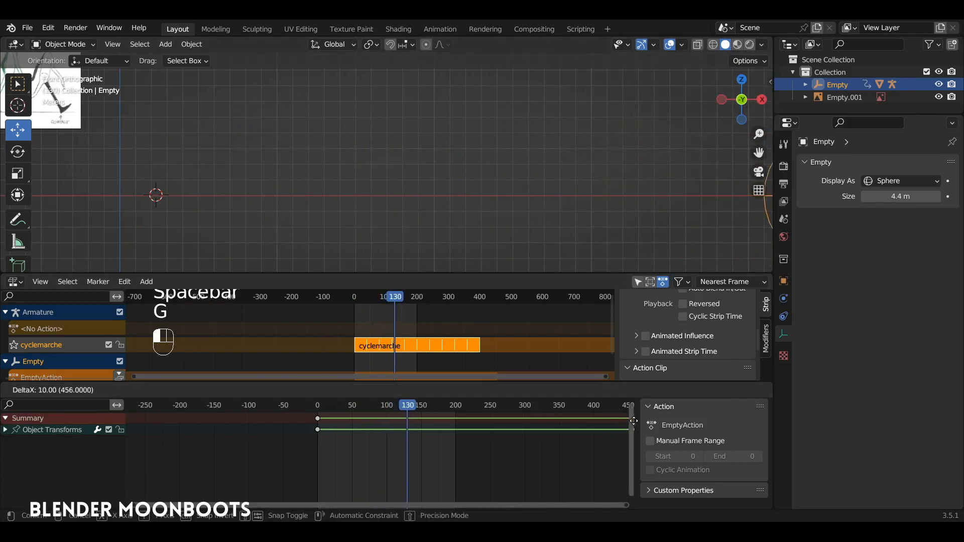
pyautogui.click(637, 425)
pyautogui.moveTo(323, 406); pyautogui.dragTo(318, 407)
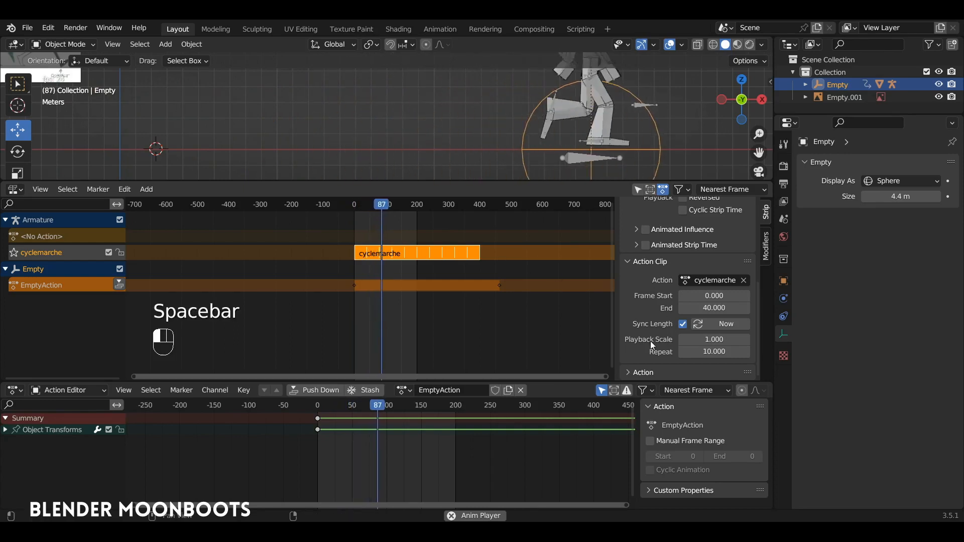
# Set the cyclemarche strip's Playback Scale to 1.5 and play the slower walk from near the start
pyautogui.press('space')
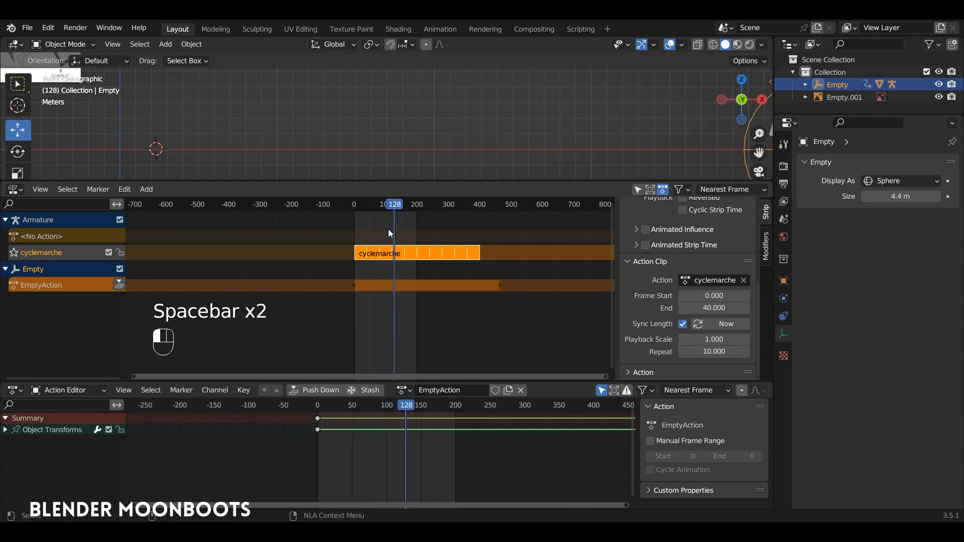
pyautogui.moveTo(391, 204); pyautogui.dragTo(354, 207)
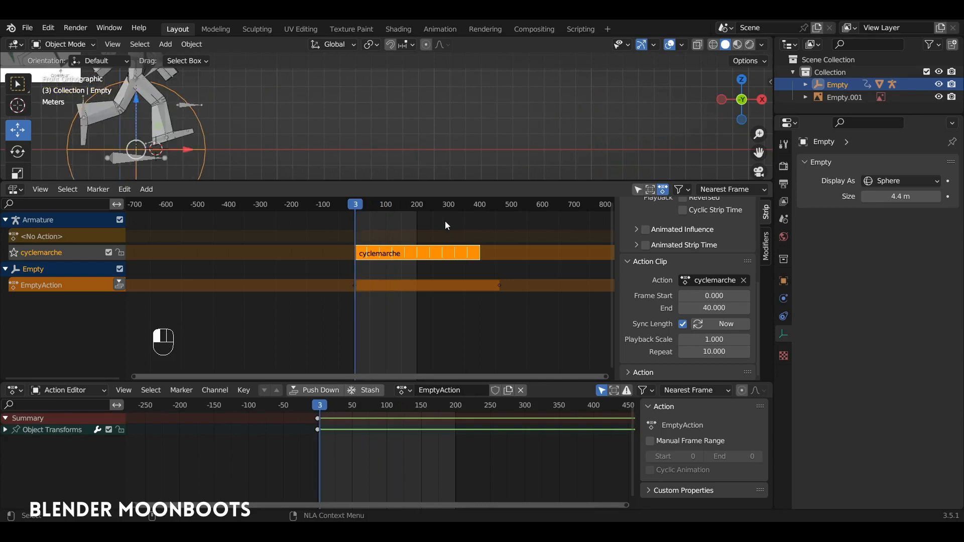
pyautogui.click(703, 340)
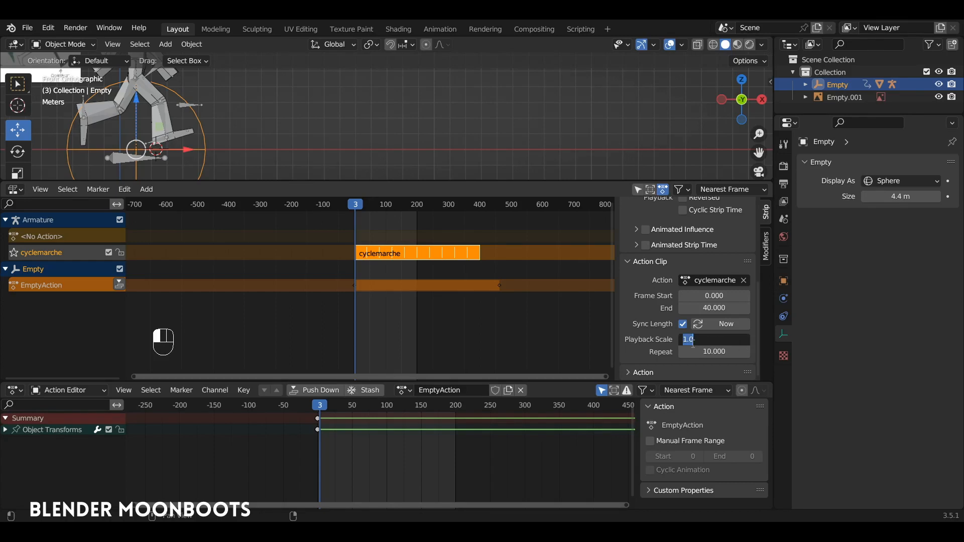
pyautogui.write('1.5')
pyautogui.press('Return')
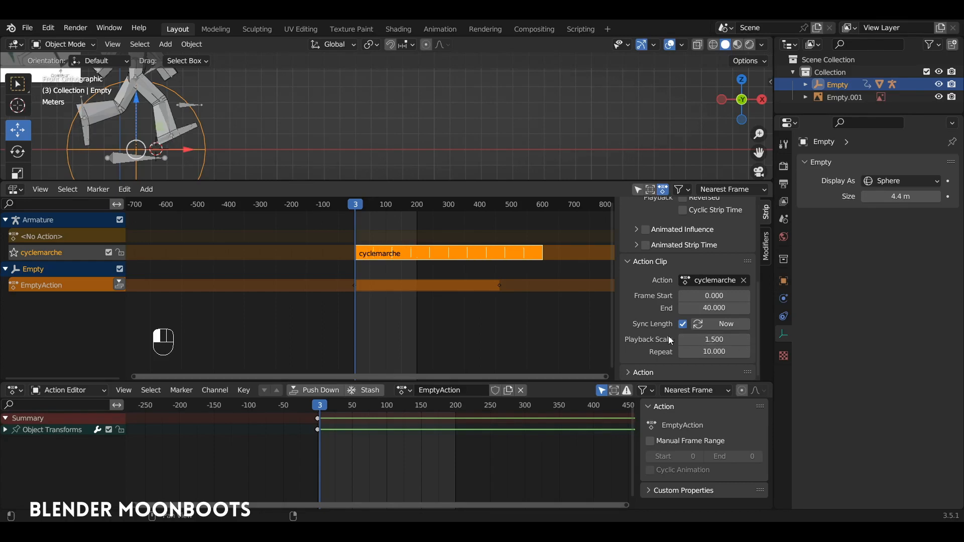
pyautogui.press('space')
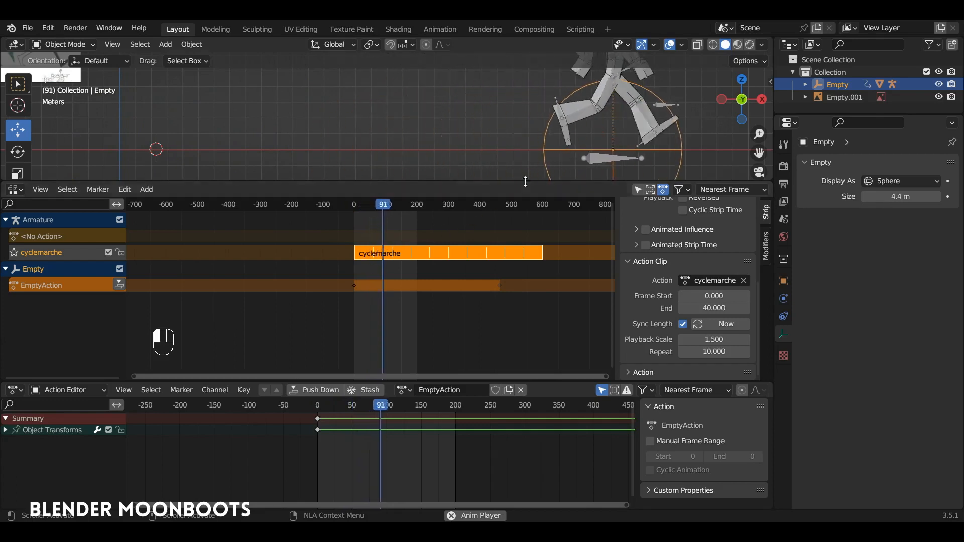
pyautogui.press('space')
# Try the Empty's last keyframe at about frame 634, play the walk from the start, and undo the keyframe move
pyautogui.moveTo(461, 432)
pyautogui.keyDown('alt'); pyautogui.keyDown('shift'); pyautogui.mouseDown()
pyautogui.moveTo(447, 432)
pyautogui.moveTo(468, 423)
pyautogui.mouseUp(); pyautogui.keyUp('shift'); pyautogui.keyUp('alt')
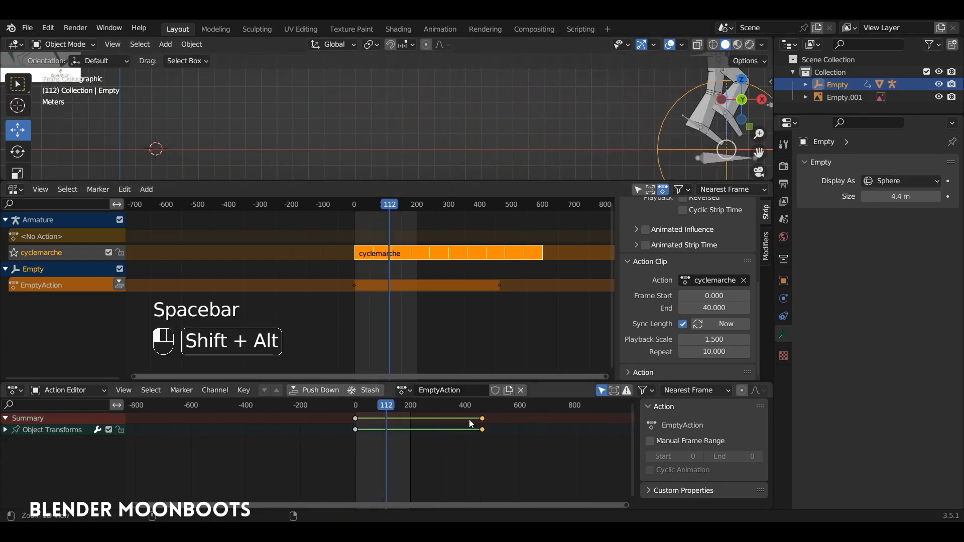
pyautogui.press('g')
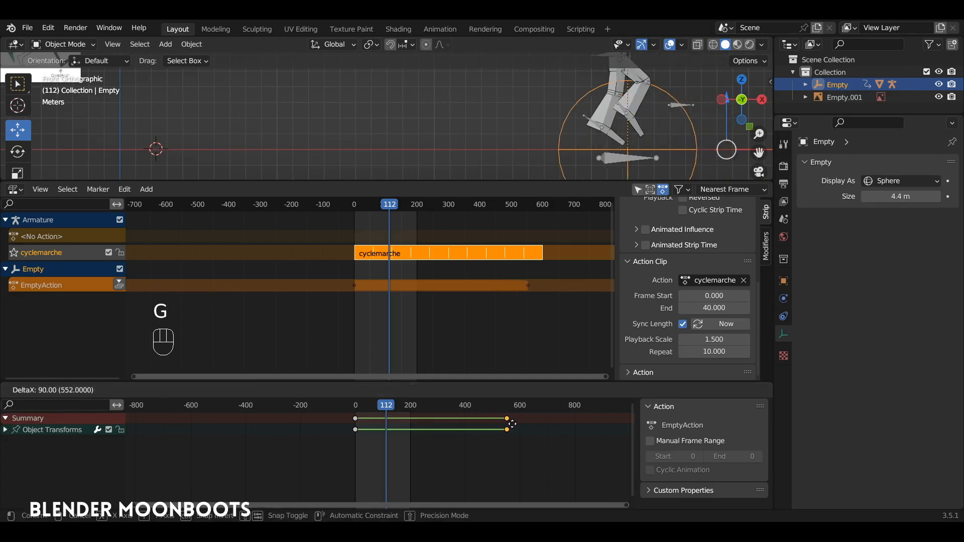
pyautogui.click(529, 425)
pyautogui.moveTo(362, 406); pyautogui.dragTo(357, 409)
pyautogui.press('space')
pyautogui.press('space')
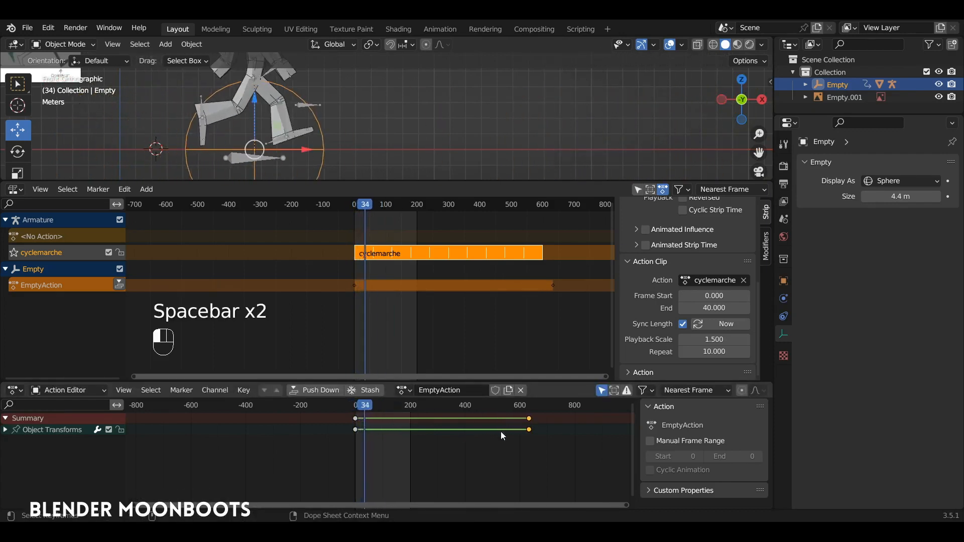
pyautogui.hotkey('ctrl', 'z')
pyautogui.hotkey('ctrl', 'z')
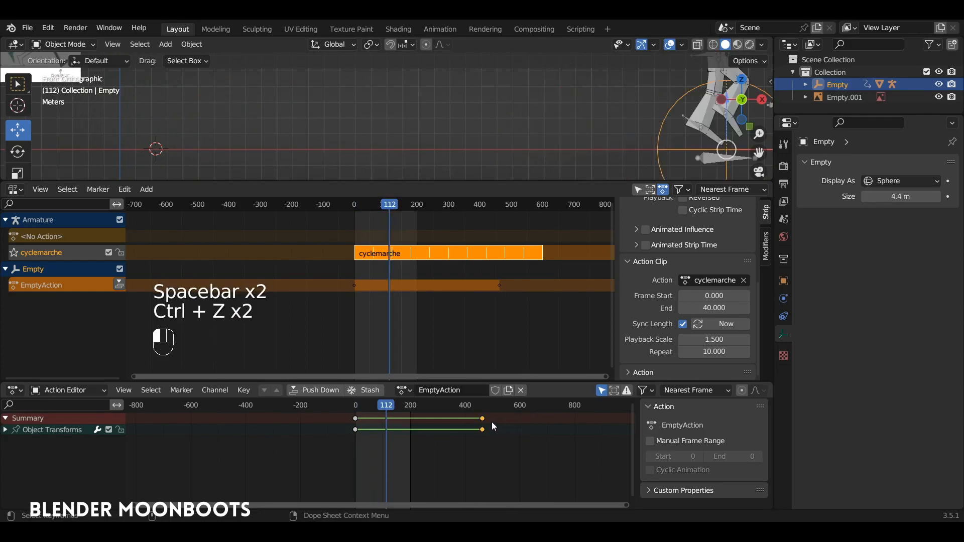
# Move the Empty's last keyframe to about frame 718 and play the animation
pyautogui.press('g')
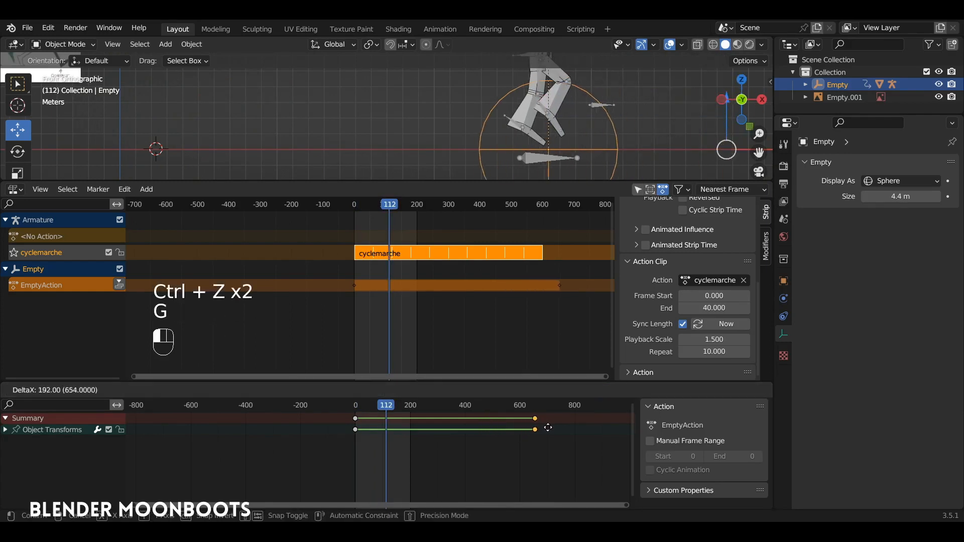
pyautogui.click(562, 427)
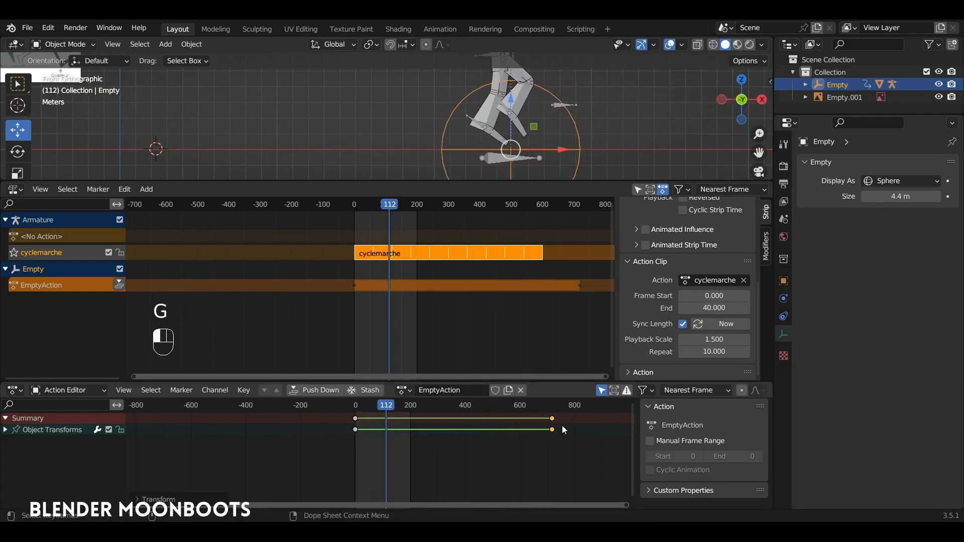
pyautogui.press('space')
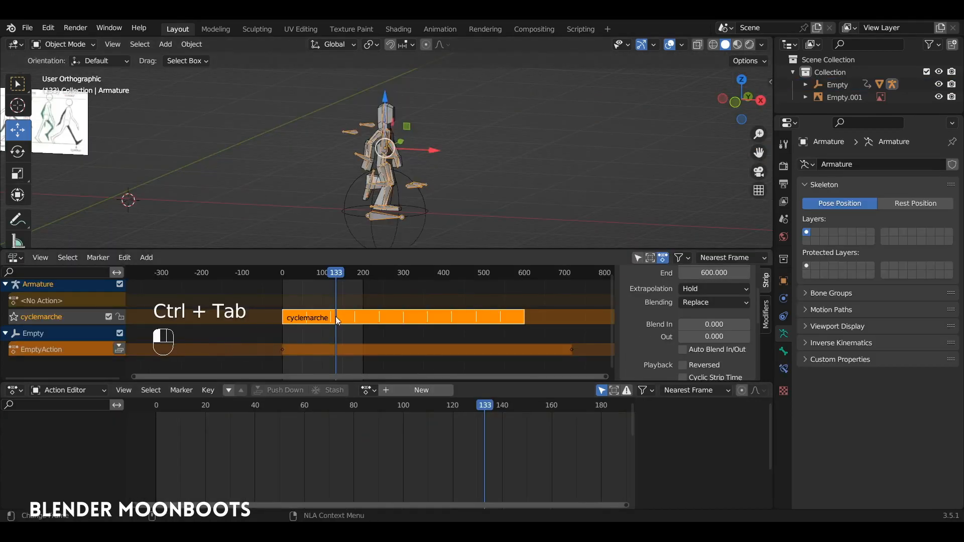
# Enter tweak mode on the Armature's cyclemarche strip to expose its keyframes, and scrub to frame 41
pyautogui.moveTo(332, 277); pyautogui.dragTo(298, 276)
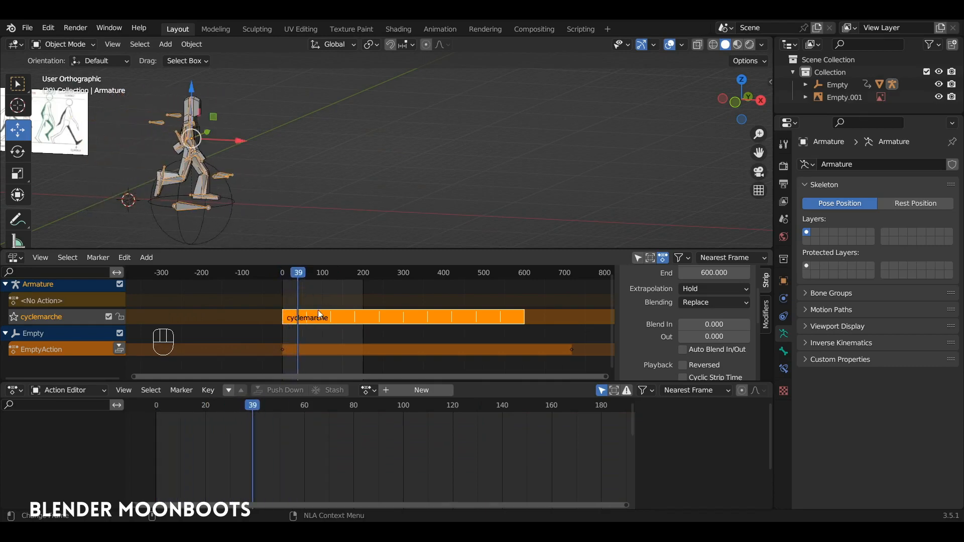
pyautogui.click(371, 391)
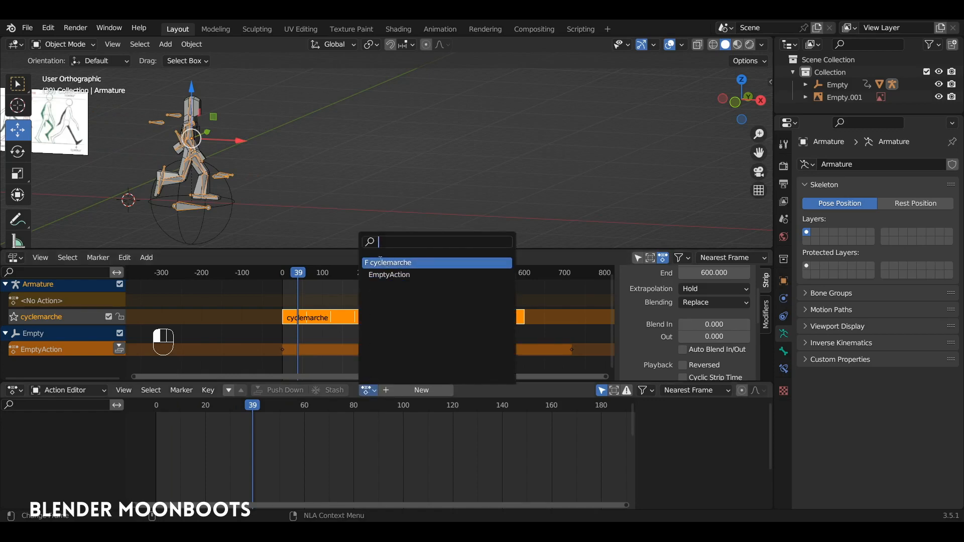
pyautogui.click(285, 313)
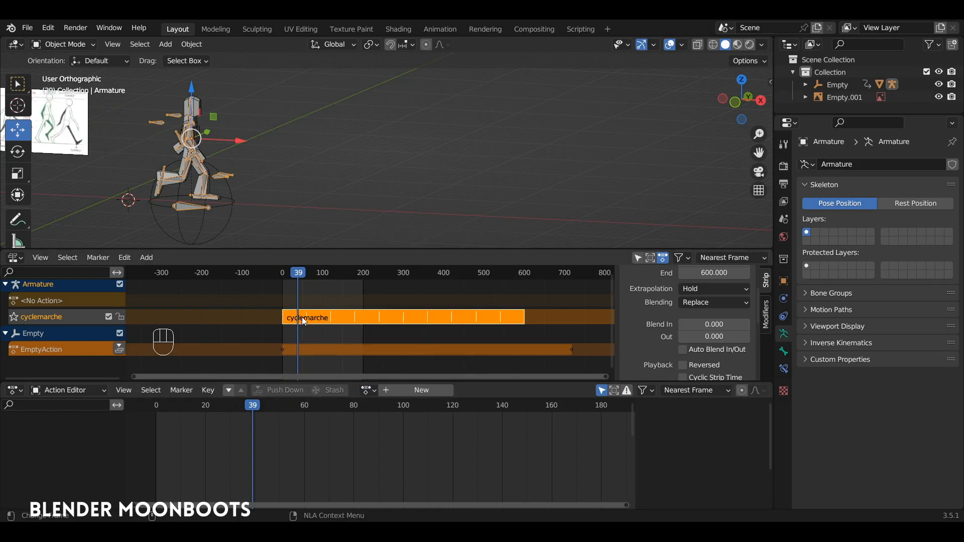
pyautogui.press('Tab')
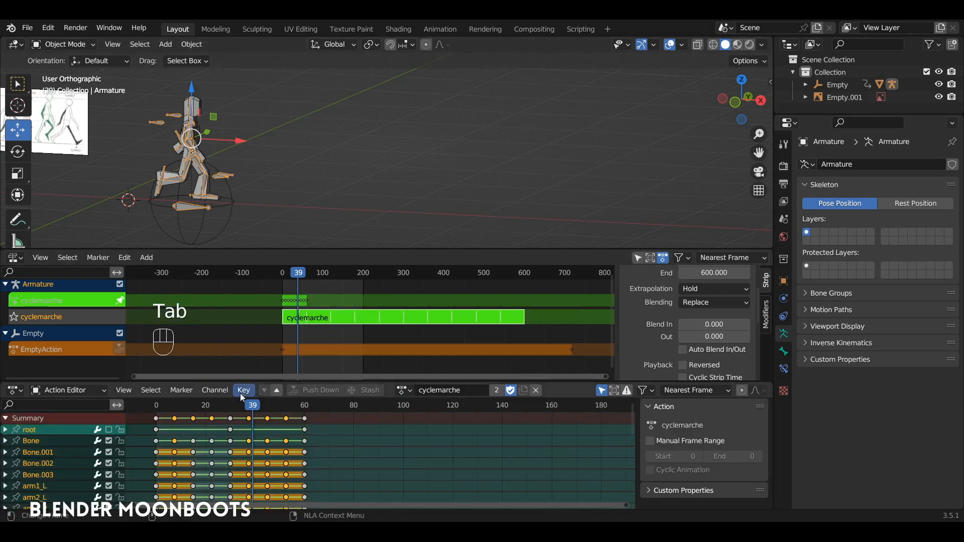
pyautogui.moveTo(246, 406)
pyautogui.mouseDown()
pyautogui.moveTo(156, 406)
pyautogui.moveTo(353, 412)
pyautogui.moveTo(414, 393)
pyautogui.moveTo(385, 410)
pyautogui.moveTo(173, 407)
pyautogui.moveTo(391, 411)
pyautogui.moveTo(257, 407)
pyautogui.mouseUp()
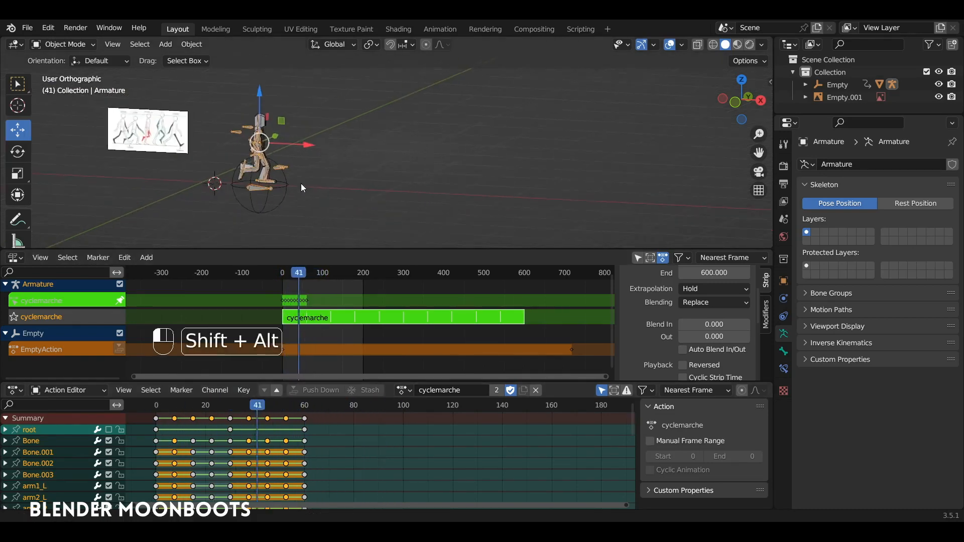
pyautogui.keyDown('ctrl'); pyautogui.keyDown('alt'); pyautogui.moveTo(301, 184); pyautogui.dragTo(315, 167); pyautogui.keyUp('alt'); pyautogui.keyUp('ctrl')
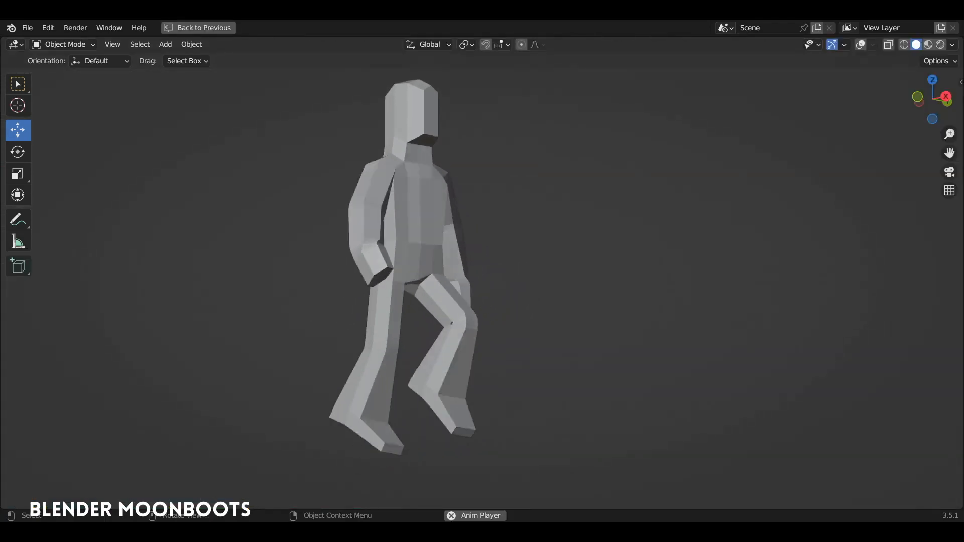